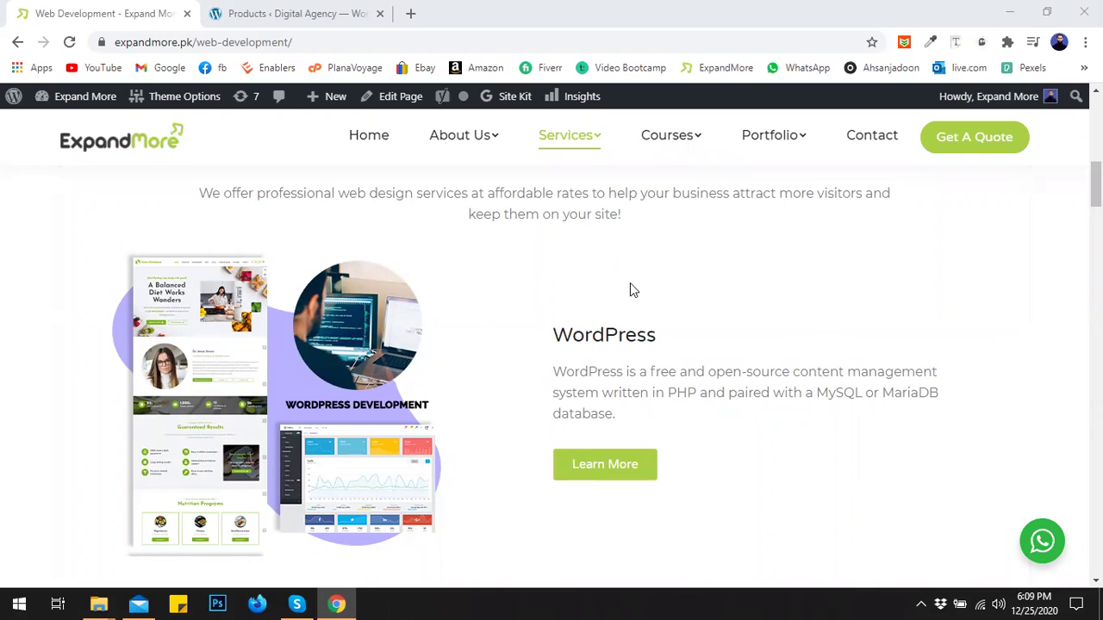
Start a new product in the WordPress dashboard and name it "Carf"
click(248, 12)
scroll(86, 345, down, 5)
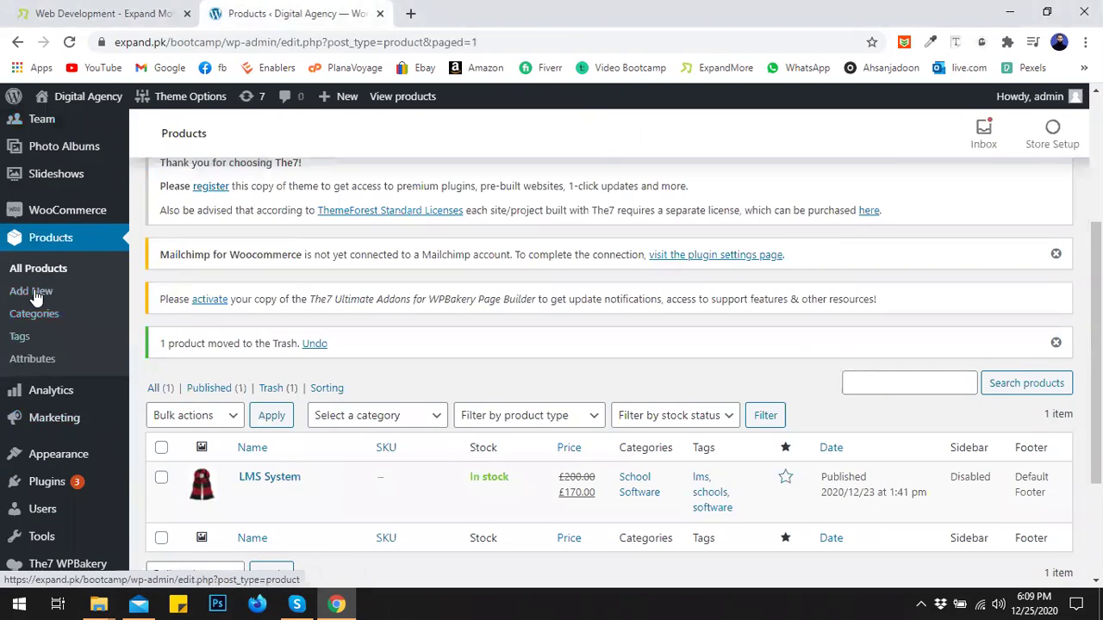
click(33, 295)
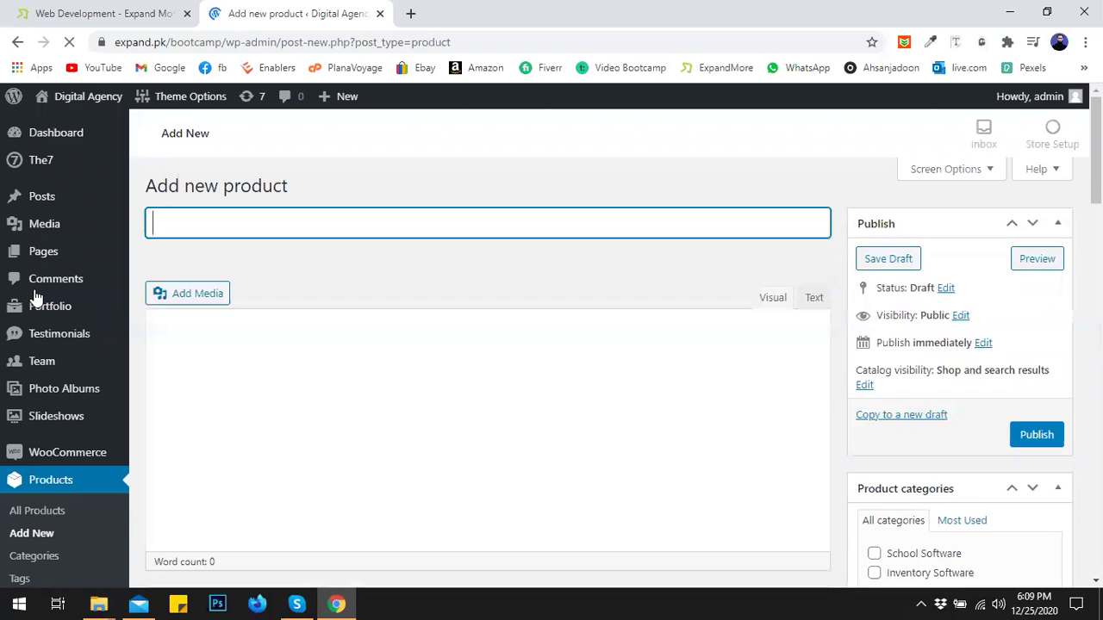
scroll(346, 337, down, 2)
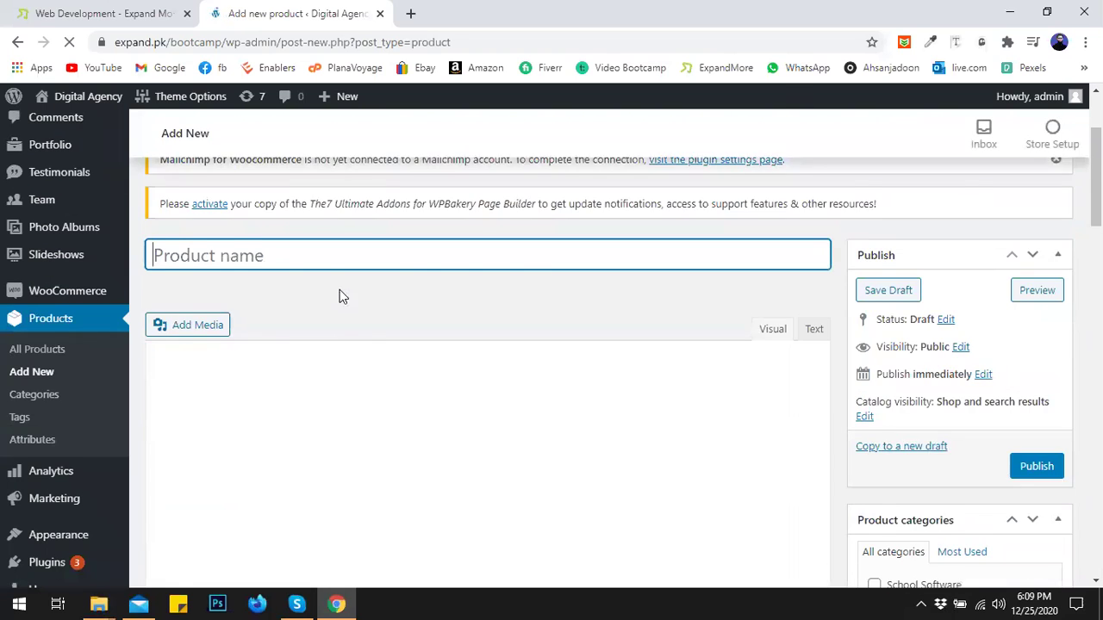
scroll(339, 344, down, 1)
scroll(340, 349, down, 2)
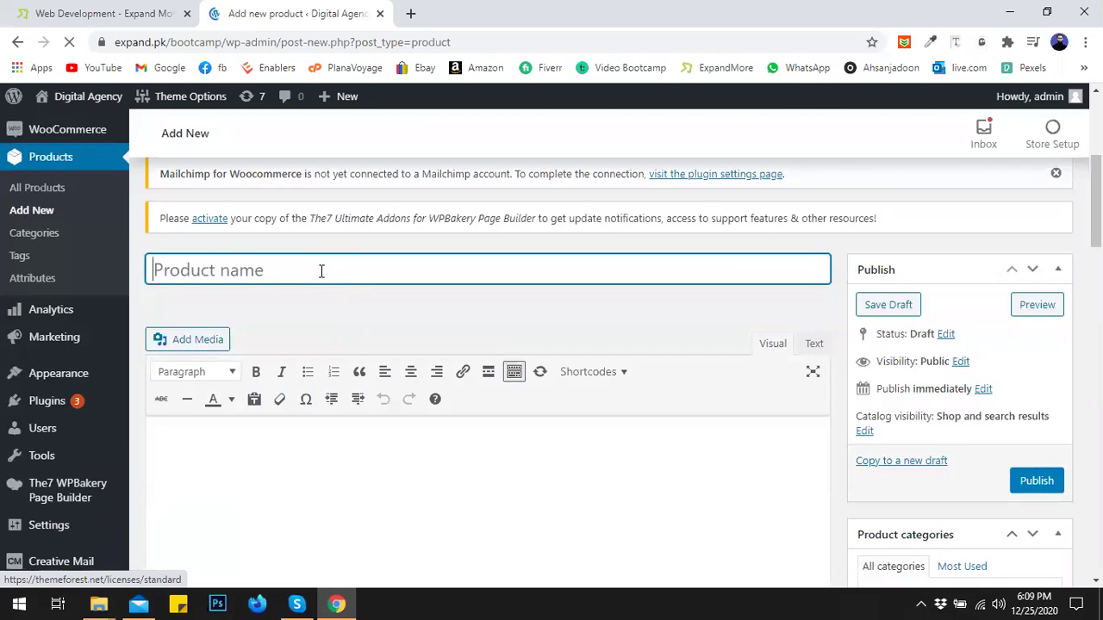
text(Carf)
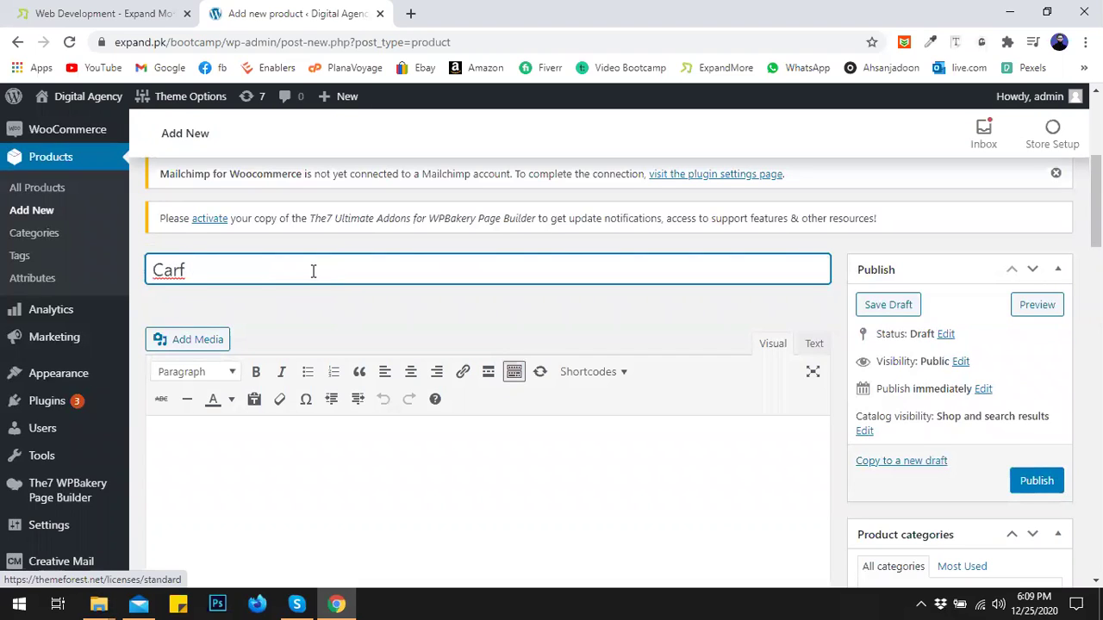
key(BackSpace)
Search the web for "lorium ipsum" and generate placeholder paragraphs on lipsum.com for the product description
scroll(330, 307, down, 2)
click(288, 288)
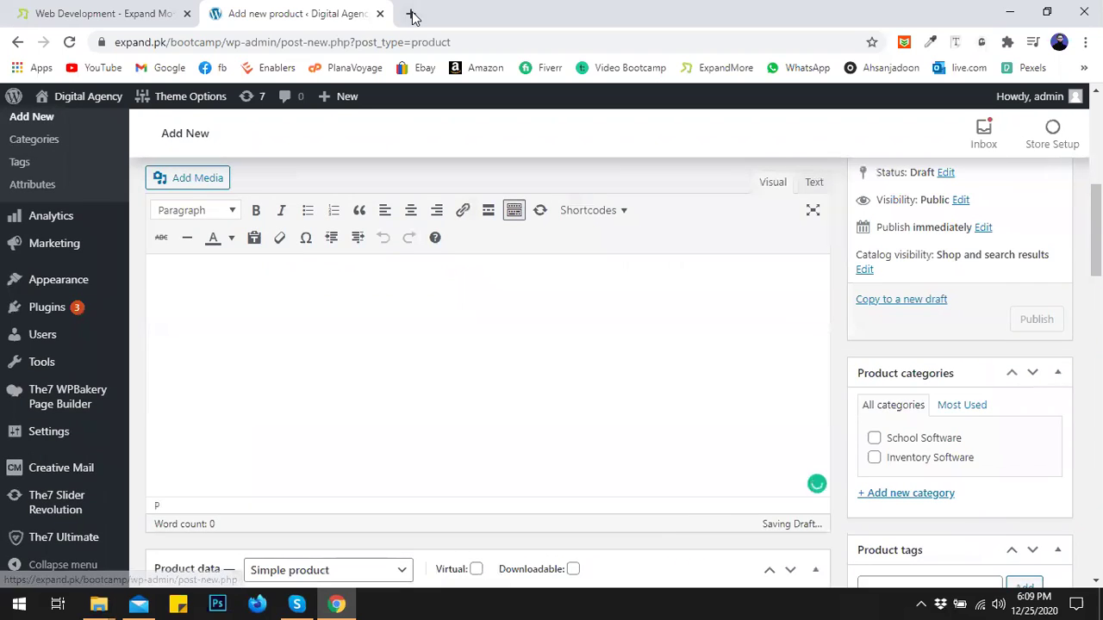
click(411, 14)
text(lorium)
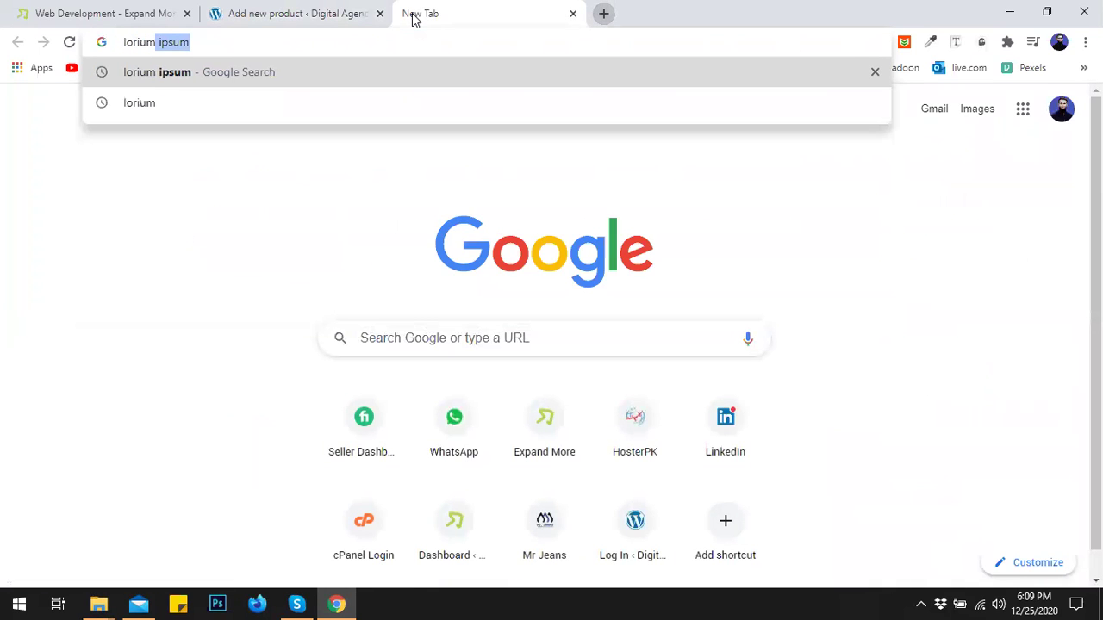
key(Return)
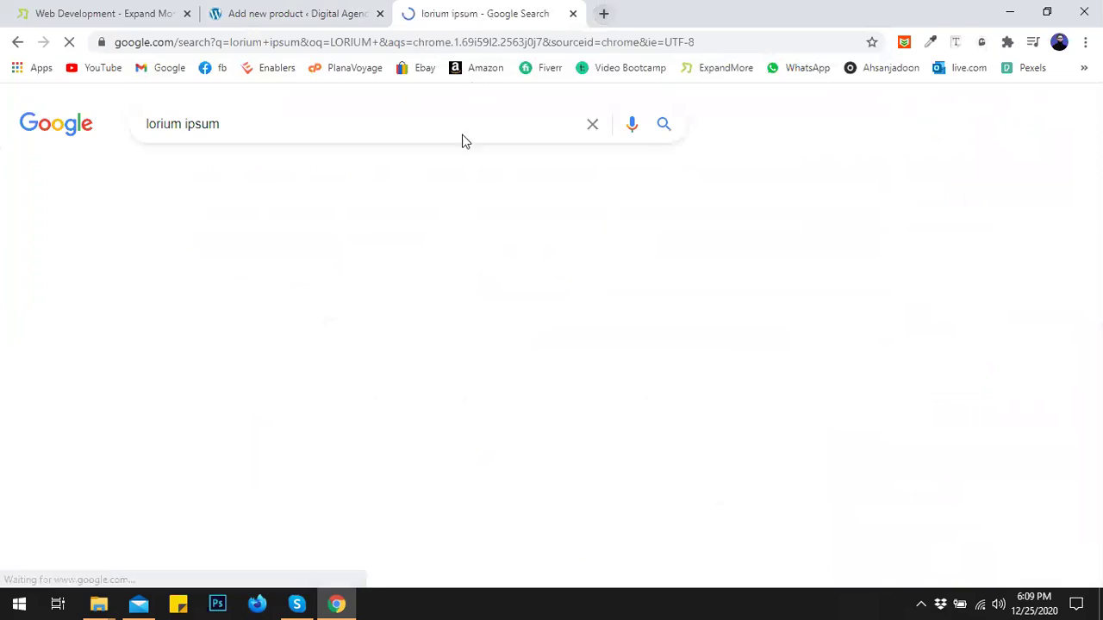
click(342, 327)
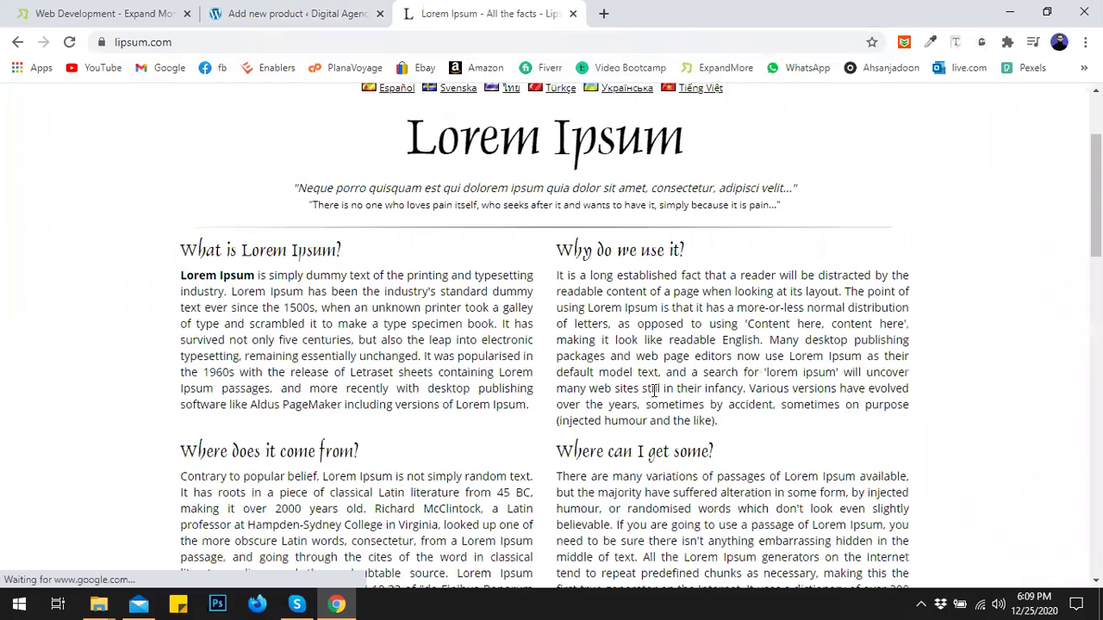
scroll(758, 482, down, 2)
click(752, 484)
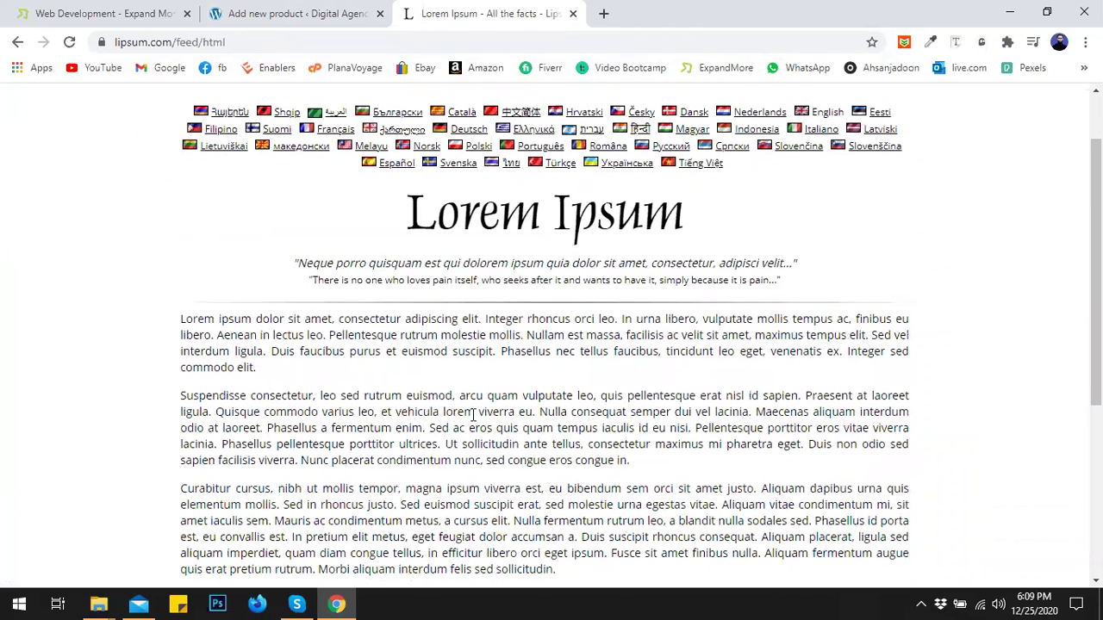
Copy the second paragraph's text from "Suspendisse consectetur" to "viverra eu." into the product's main description
drag(534, 413, 181, 397)
key(ctrl+c)
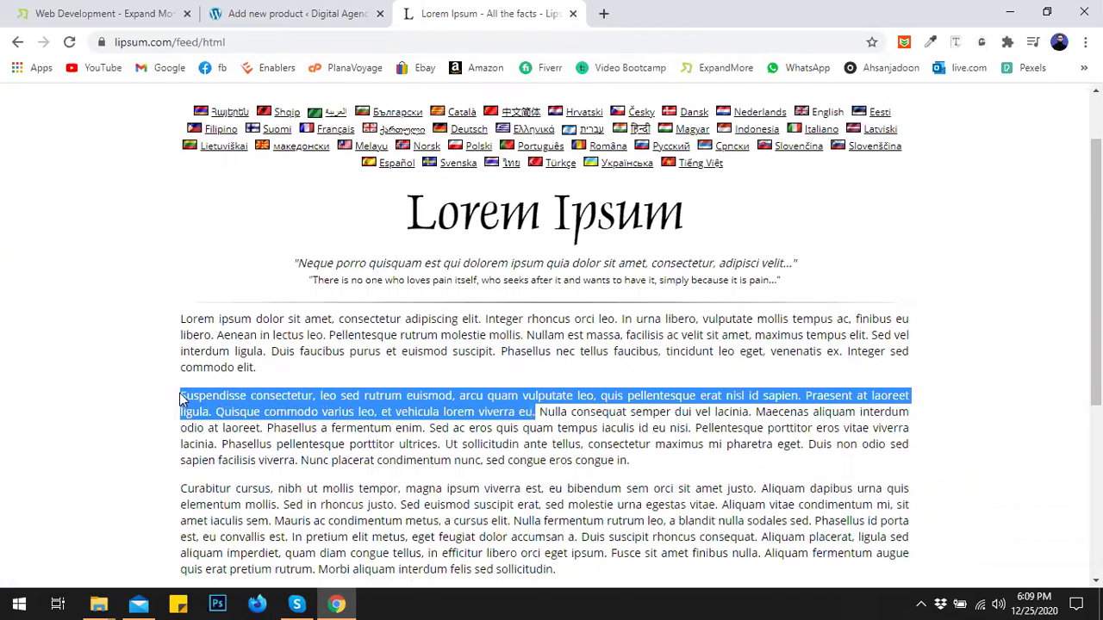
key(ctrl+Page_Up)
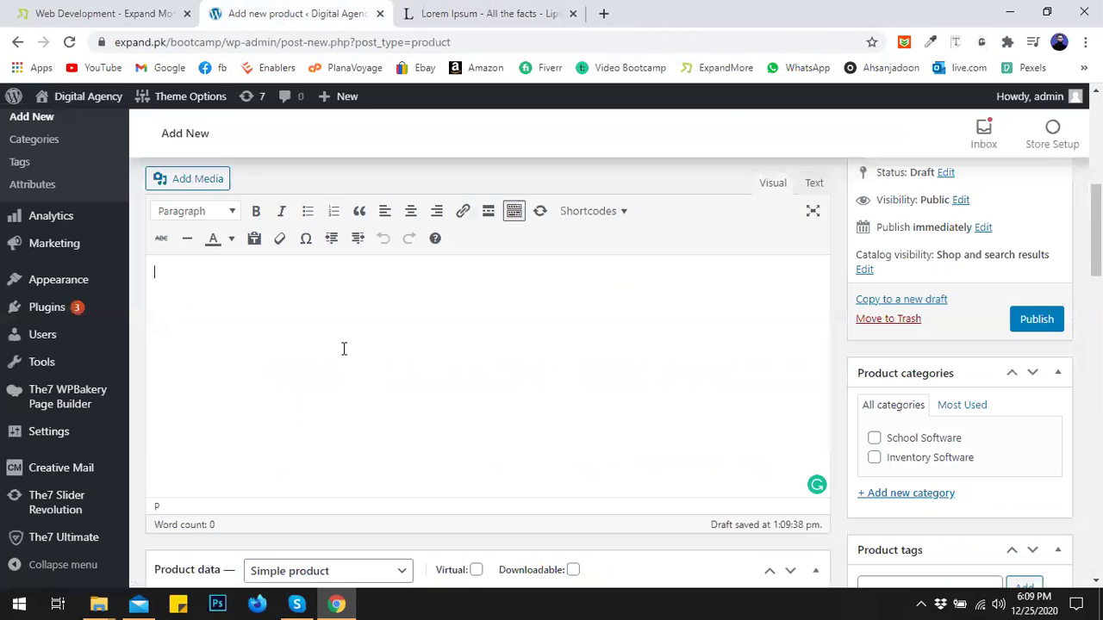
key(ctrl+v)
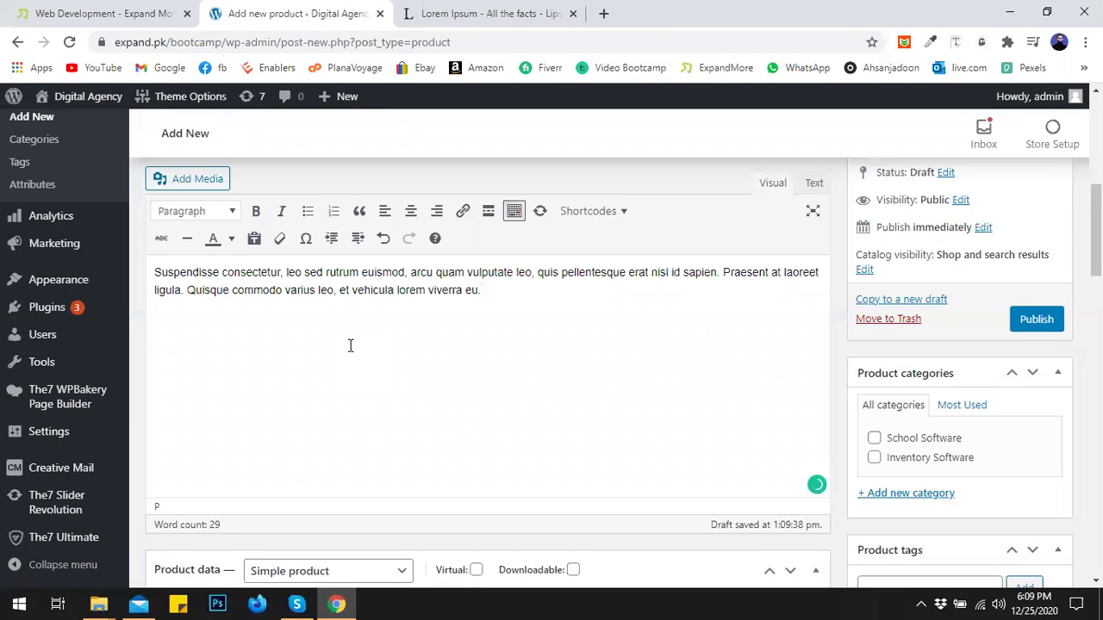
Set the page header to Show page title and the sidebar position to Disabled
scroll(357, 344, down, 5)
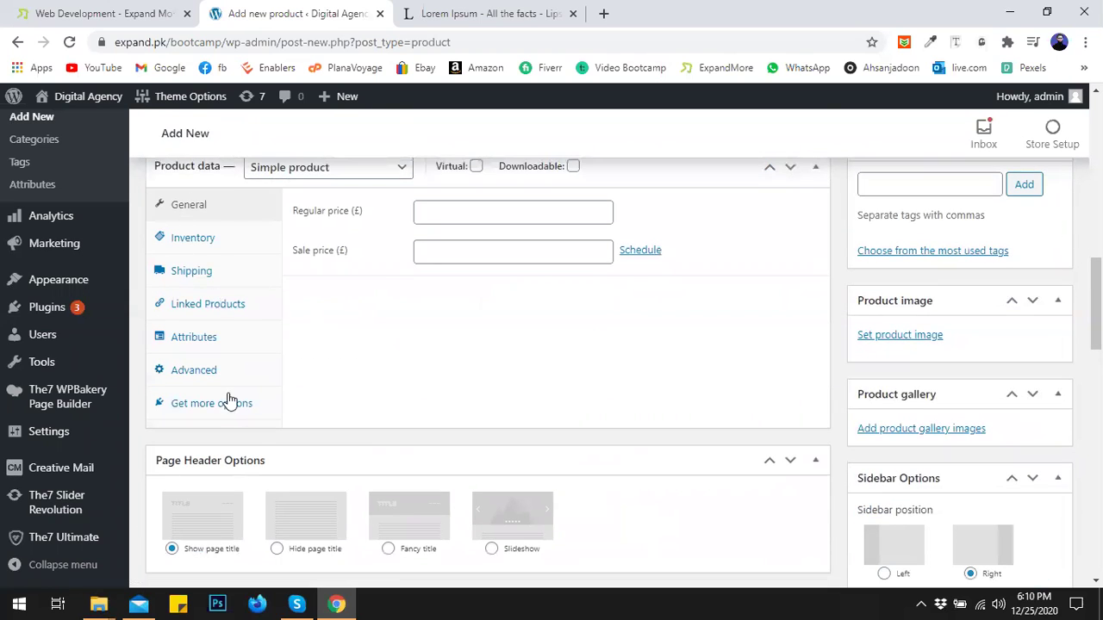
scroll(377, 303, down, 2)
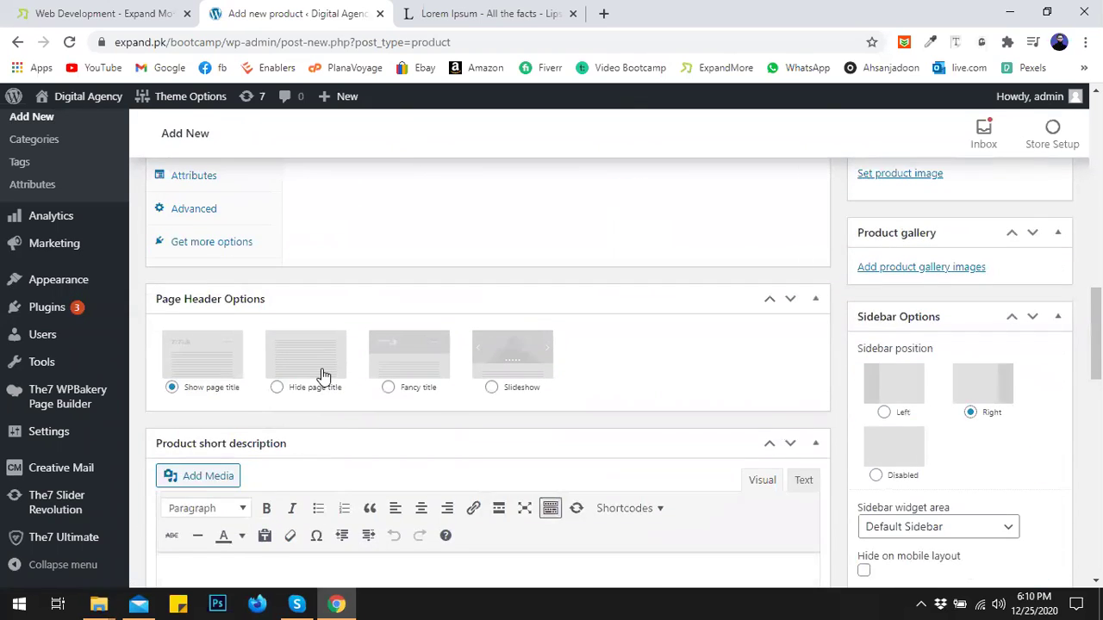
click(320, 374)
click(234, 370)
click(896, 472)
Paste the placeholder text into the product short description and trim it to "Suspendisse consectetur, leo sed rutrum."
scroll(709, 433, down, 3)
click(306, 379)
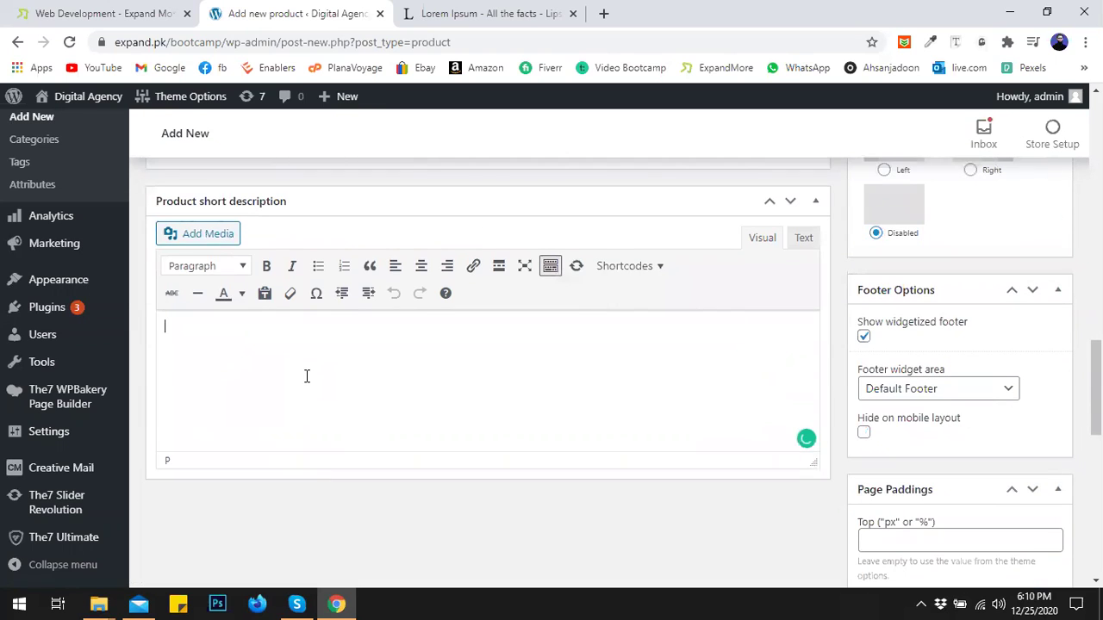
key(ctrl+v)
drag(370, 328, 566, 366)
key(BackSpace)
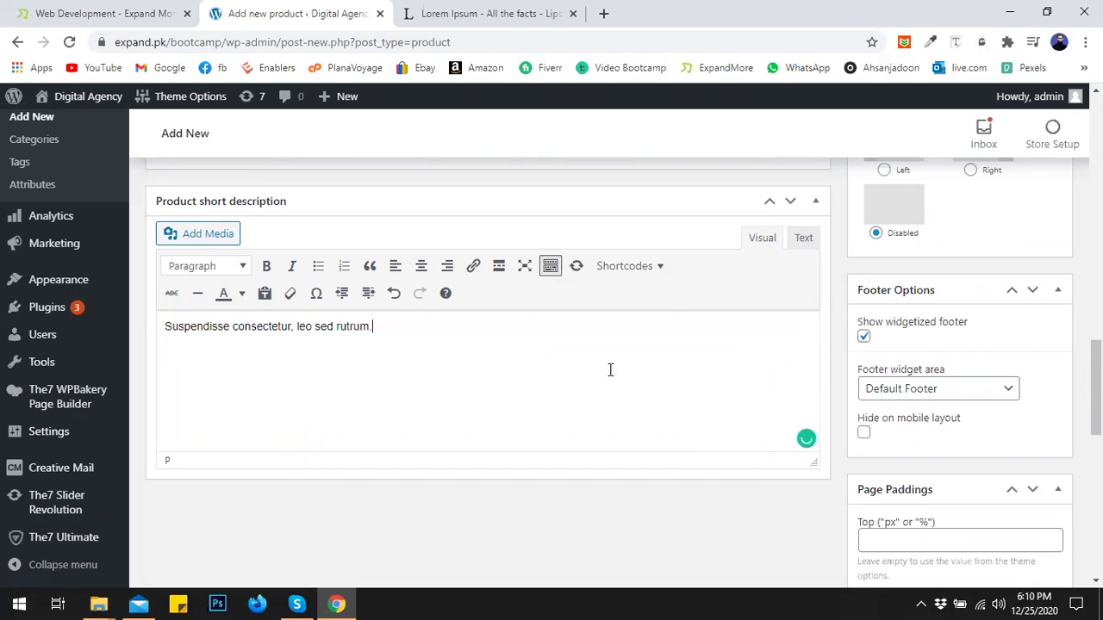
Create a new product category "men cloths" and assign it to the product
scroll(885, 402, down, 1)
scroll(885, 402, up, 4)
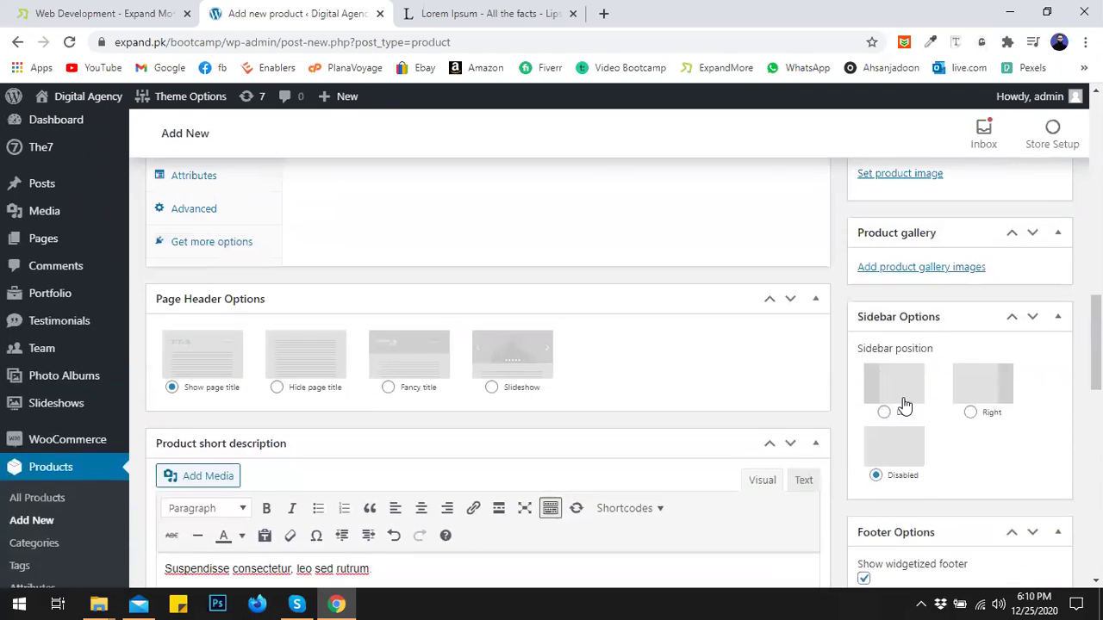
scroll(903, 405, up, 5)
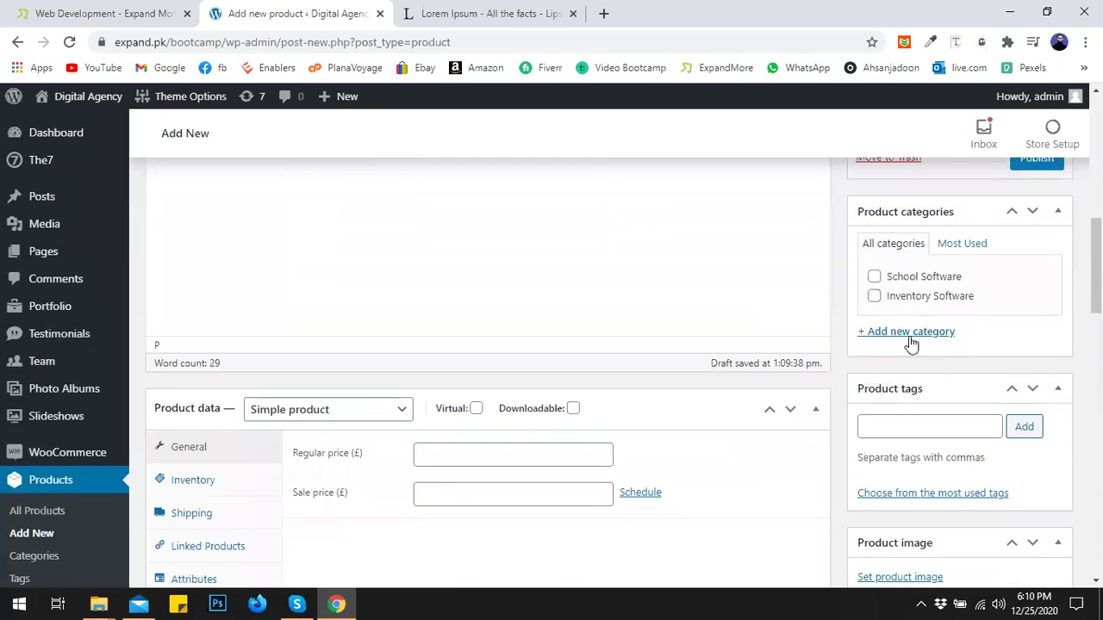
click(910, 336)
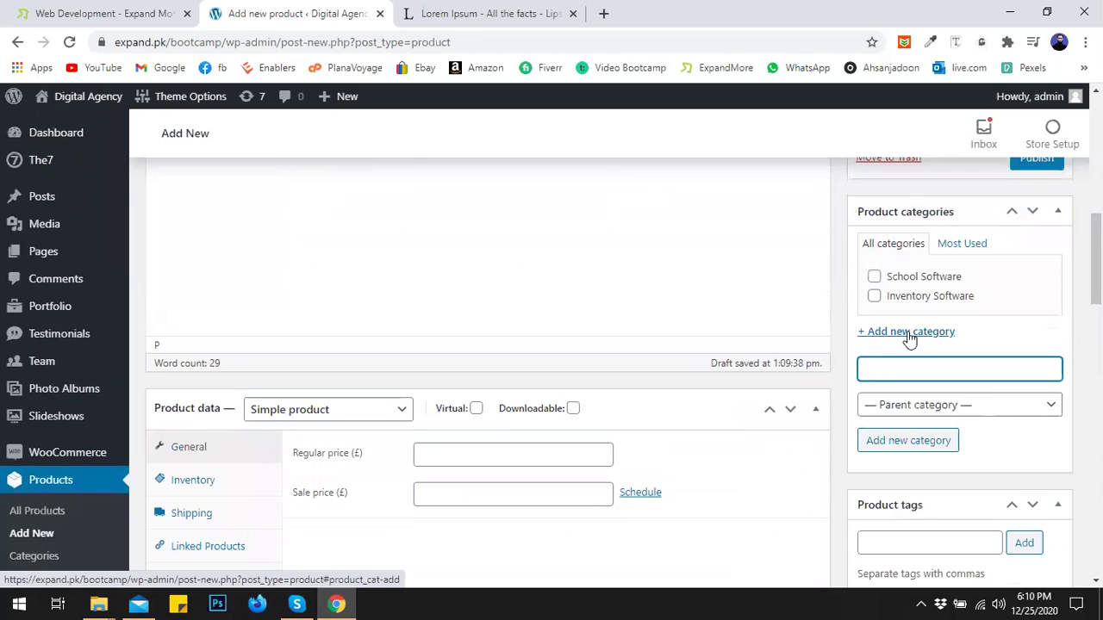
text(men cloths)
click(916, 441)
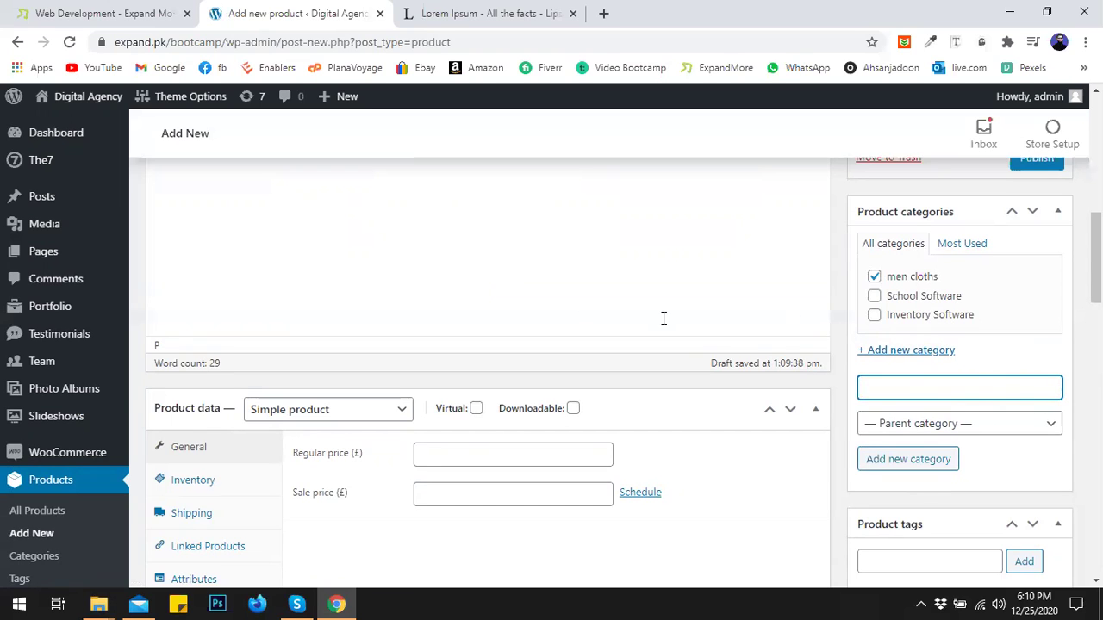
Review the Product Categories page in a separate tab, then close that tab
scroll(340, 311, down, 1)
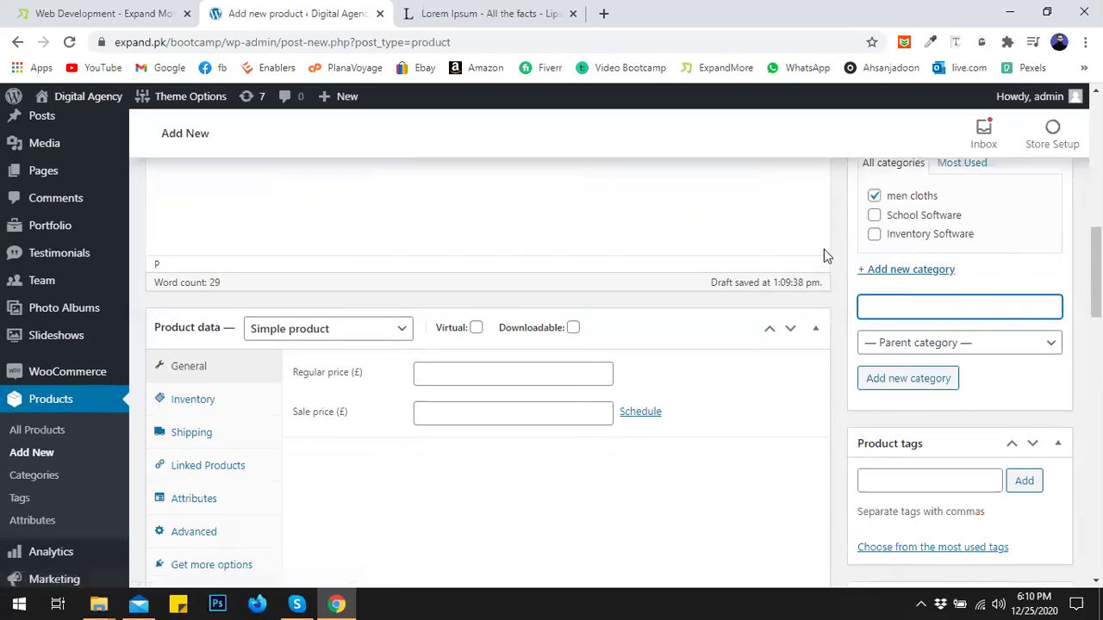
ctrl+click(28, 479)
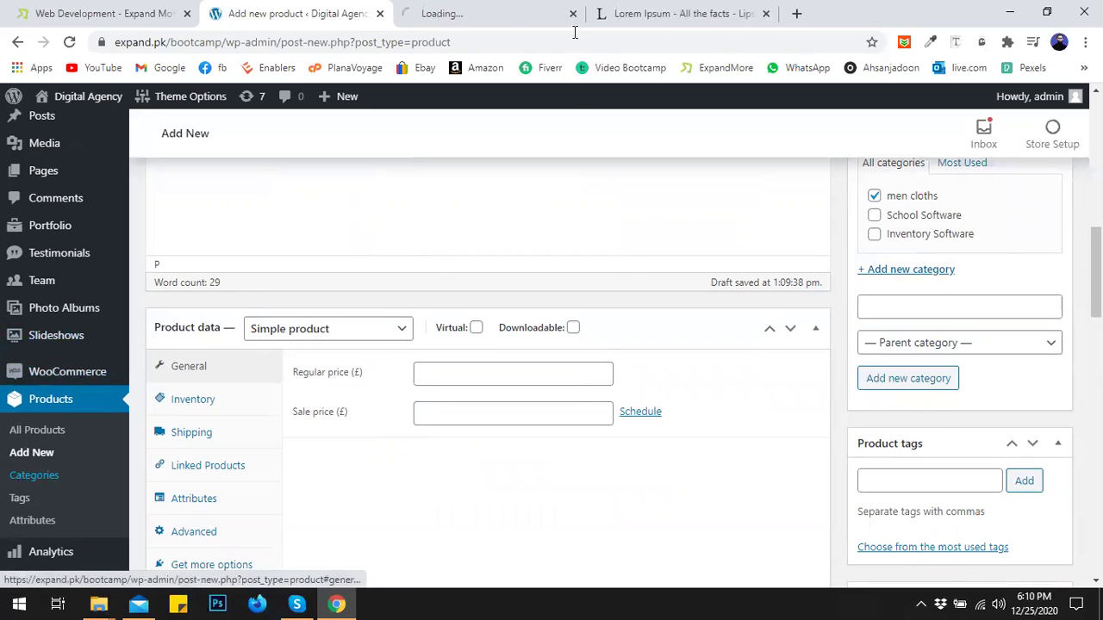
click(465, 10)
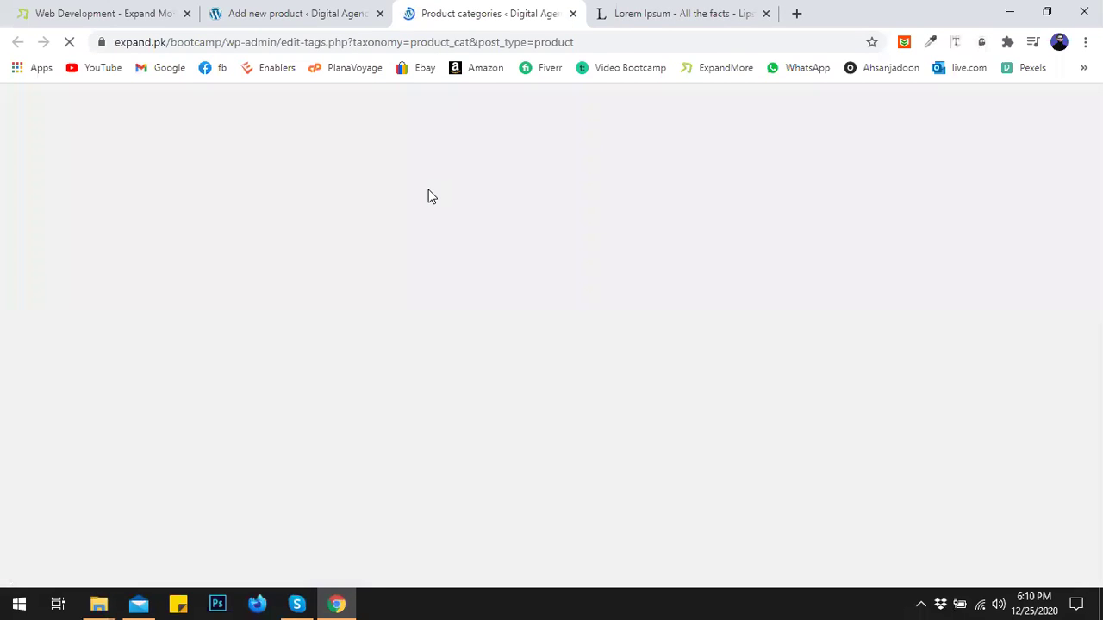
scroll(603, 440, down, 1)
scroll(563, 460, down, 2)
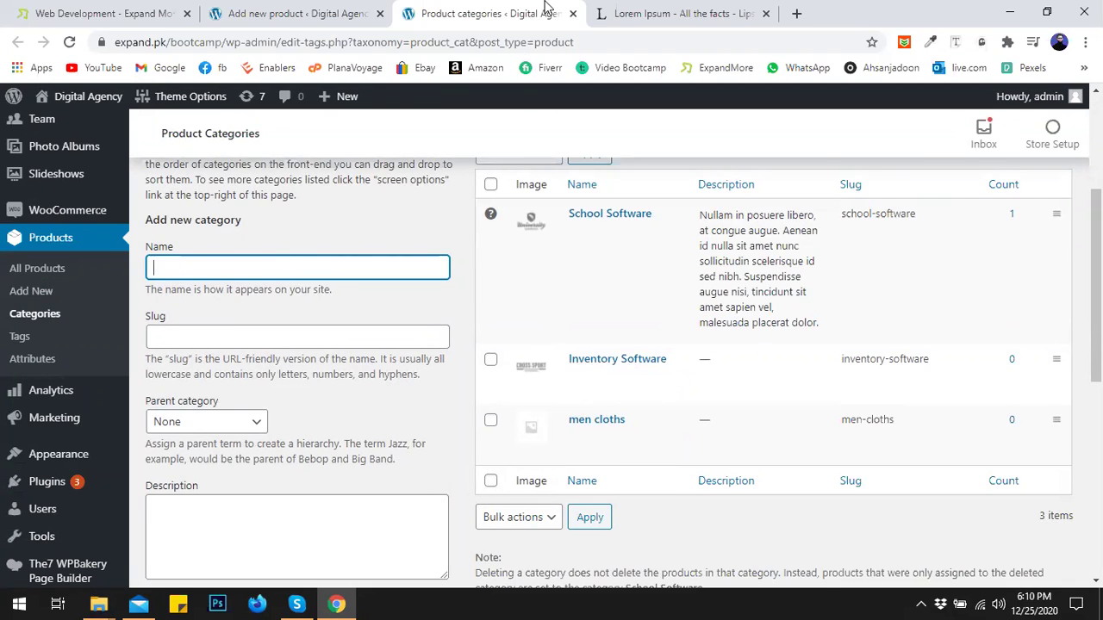
click(583, 13)
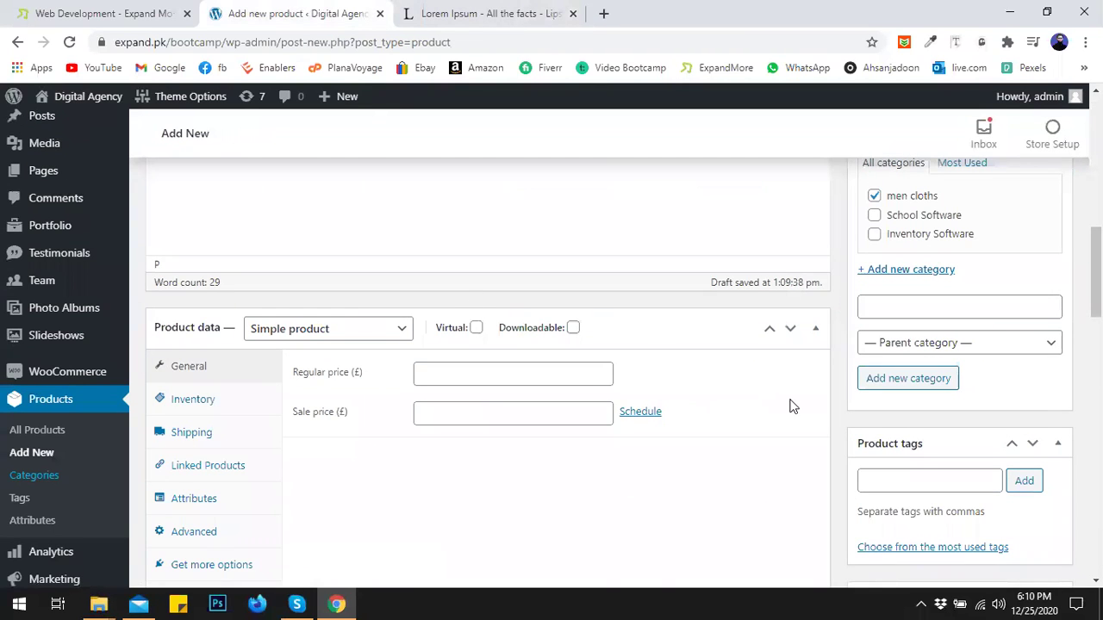
Set the black-and-white scarf BB479-BK_2fWH-FRONT.jpg from the media library as the product image
scroll(603, 423, up, 2)
scroll(499, 411, up, 3)
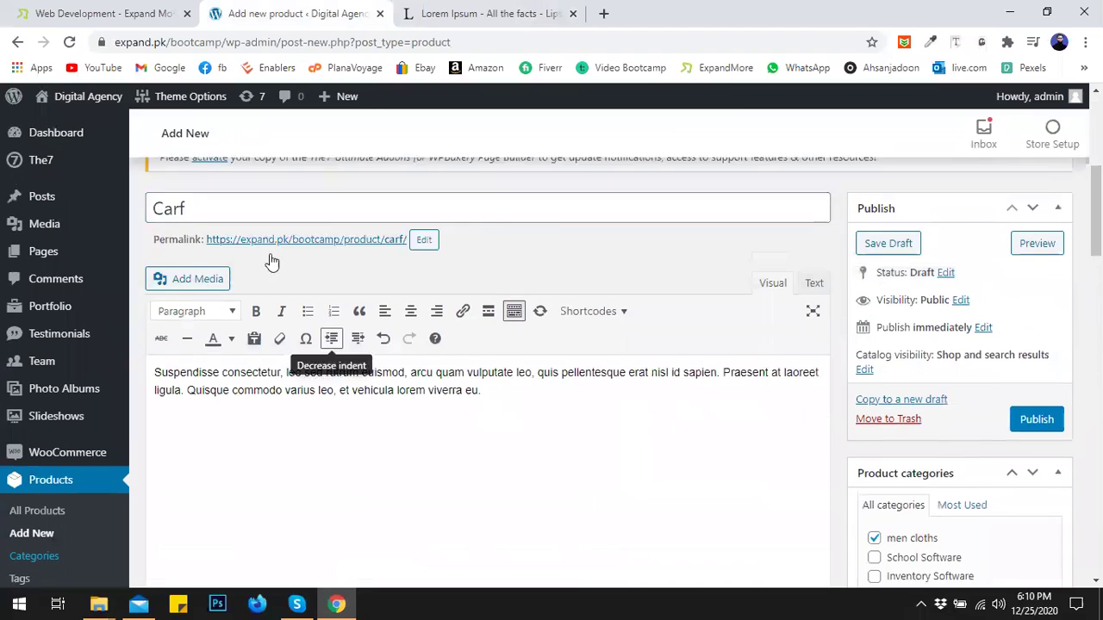
scroll(364, 316, down, 1)
scroll(524, 322, down, 3)
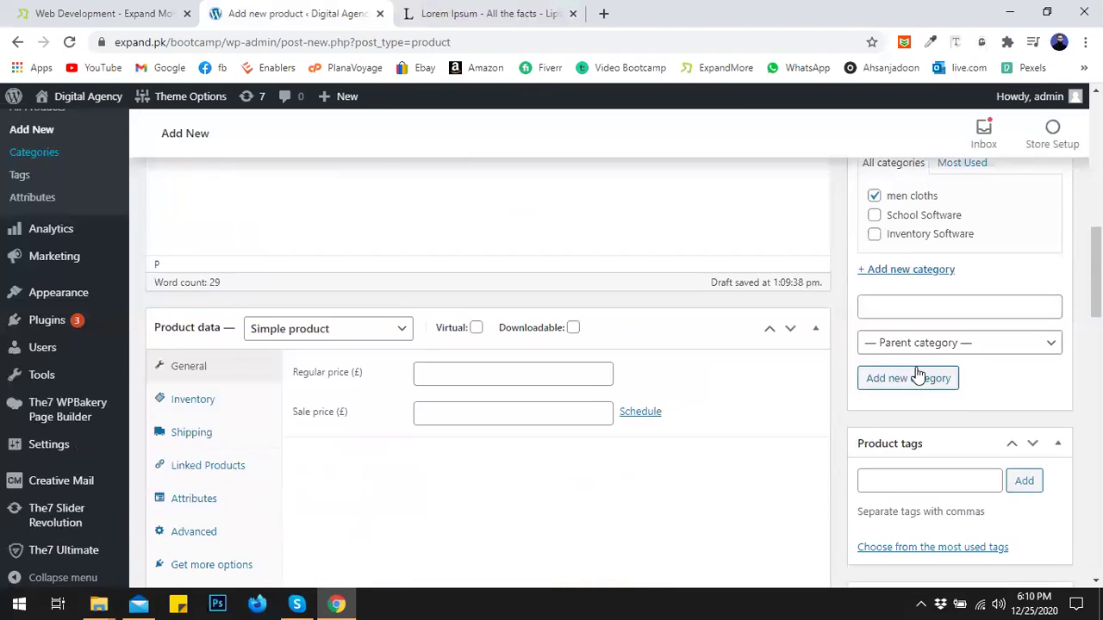
scroll(933, 345, down, 2)
scroll(933, 337, down, 1)
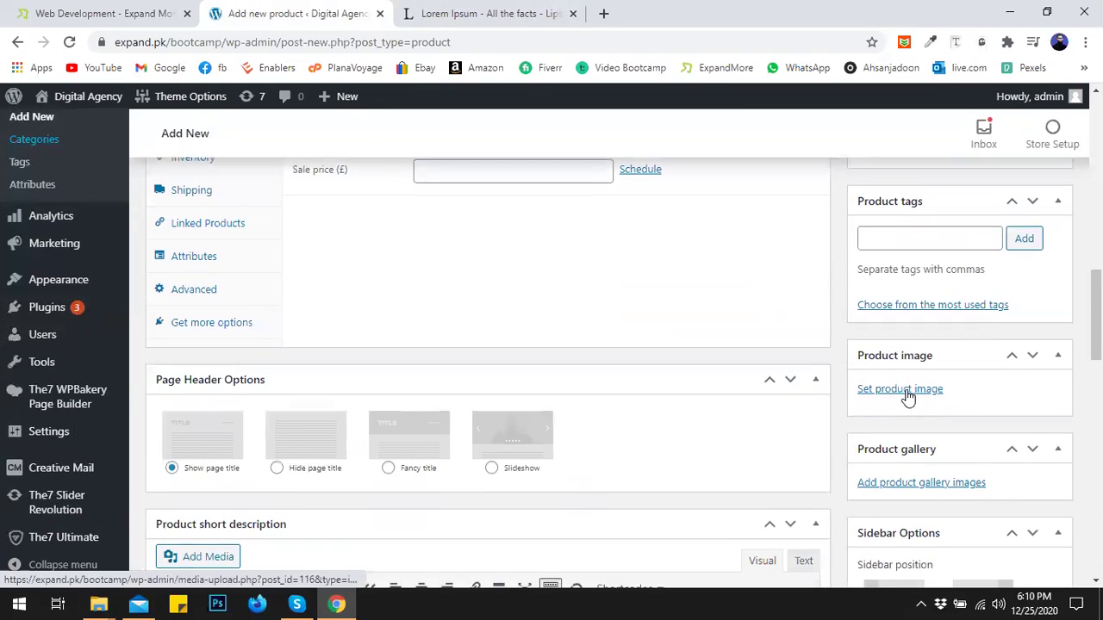
click(907, 389)
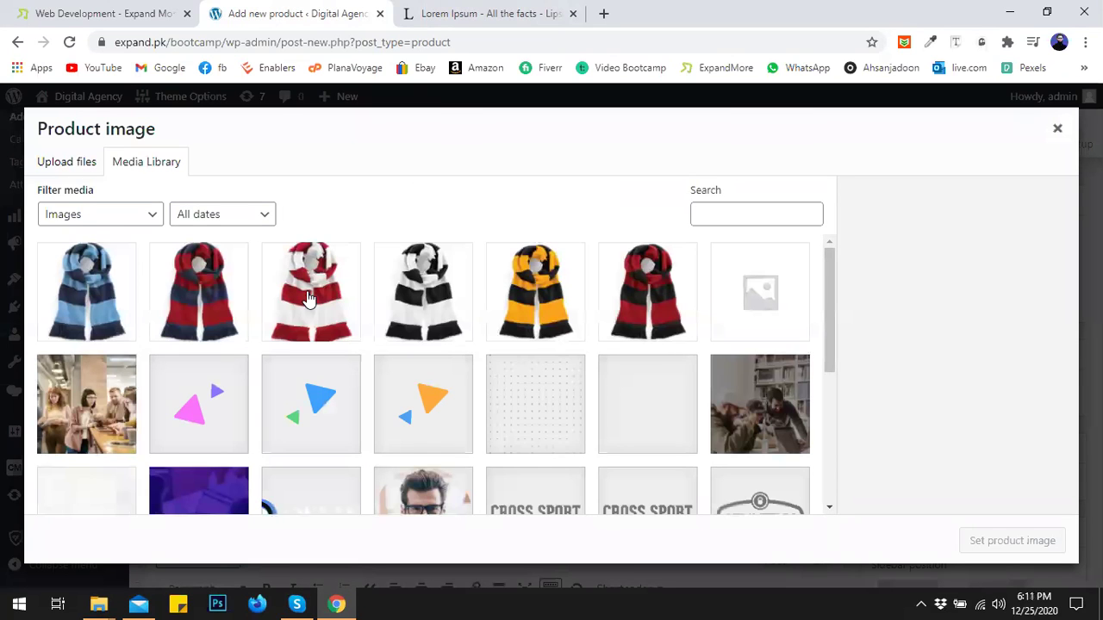
click(636, 274)
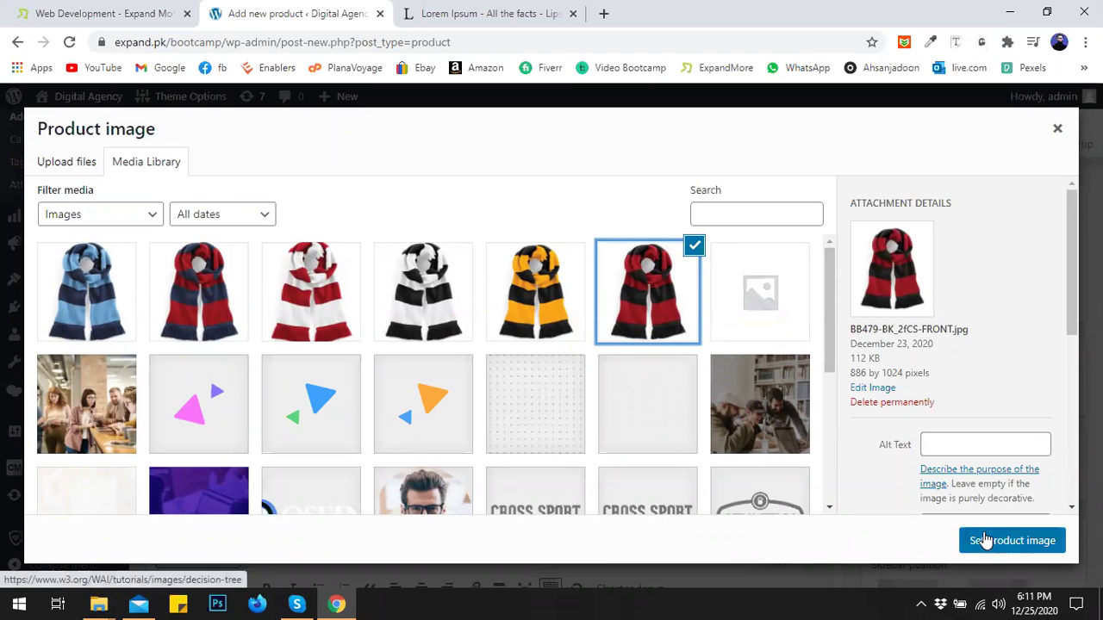
click(420, 294)
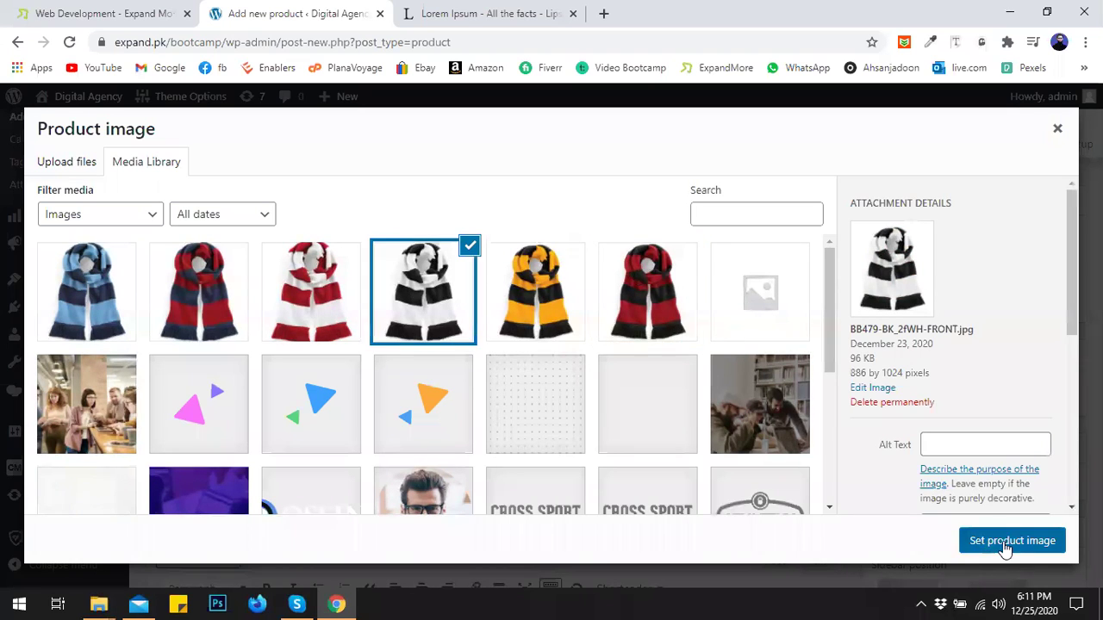
click(1000, 541)
Add the yellow-black, red-black, red-white, navy-red and blue scarf images to the product gallery, leaving out the black-and-white one
scroll(959, 438, down, 4)
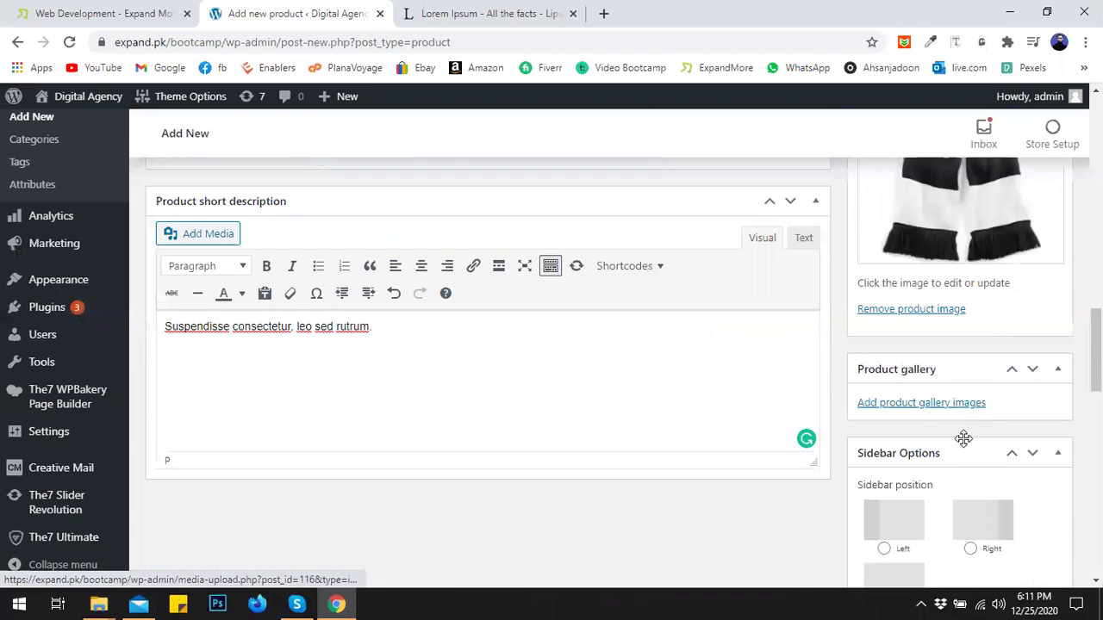
click(945, 403)
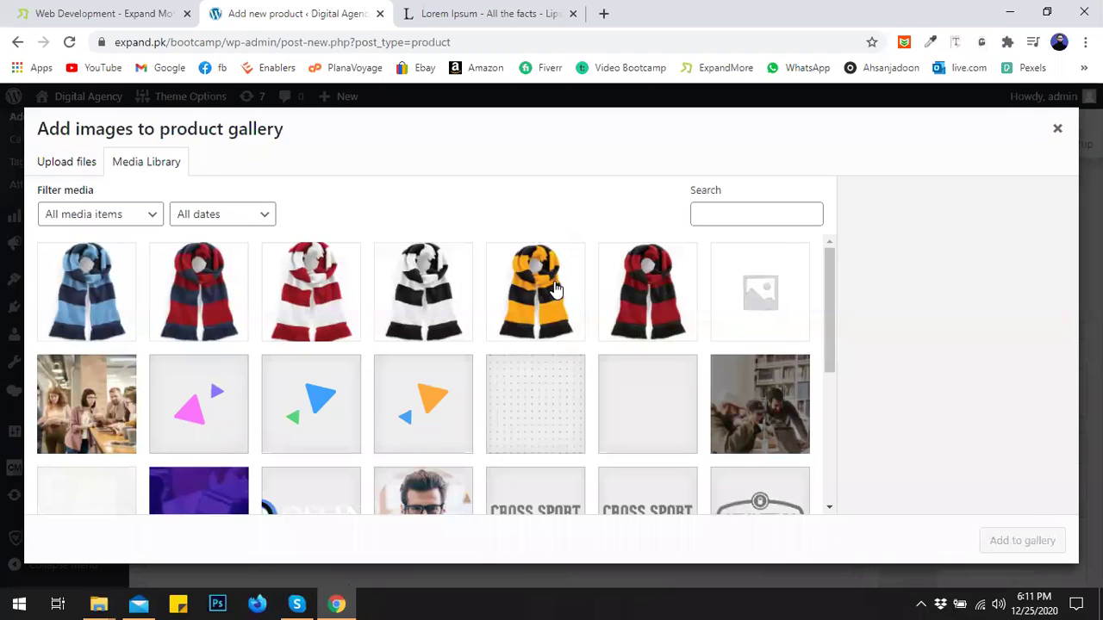
click(551, 287)
click(647, 295)
click(510, 311)
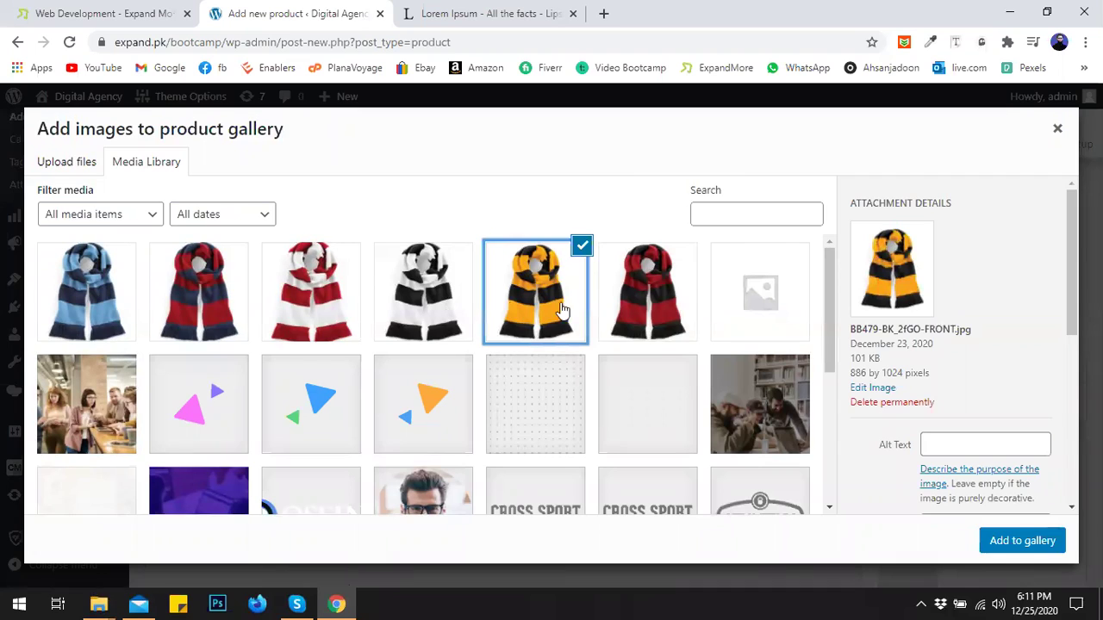
click(629, 300)
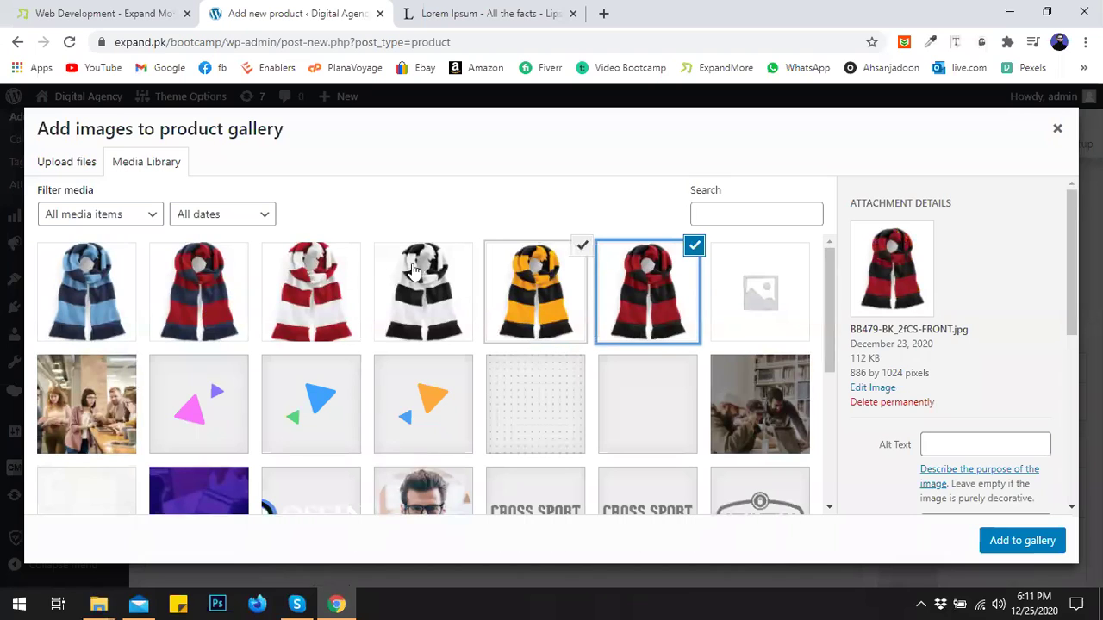
click(303, 284)
click(195, 286)
click(98, 288)
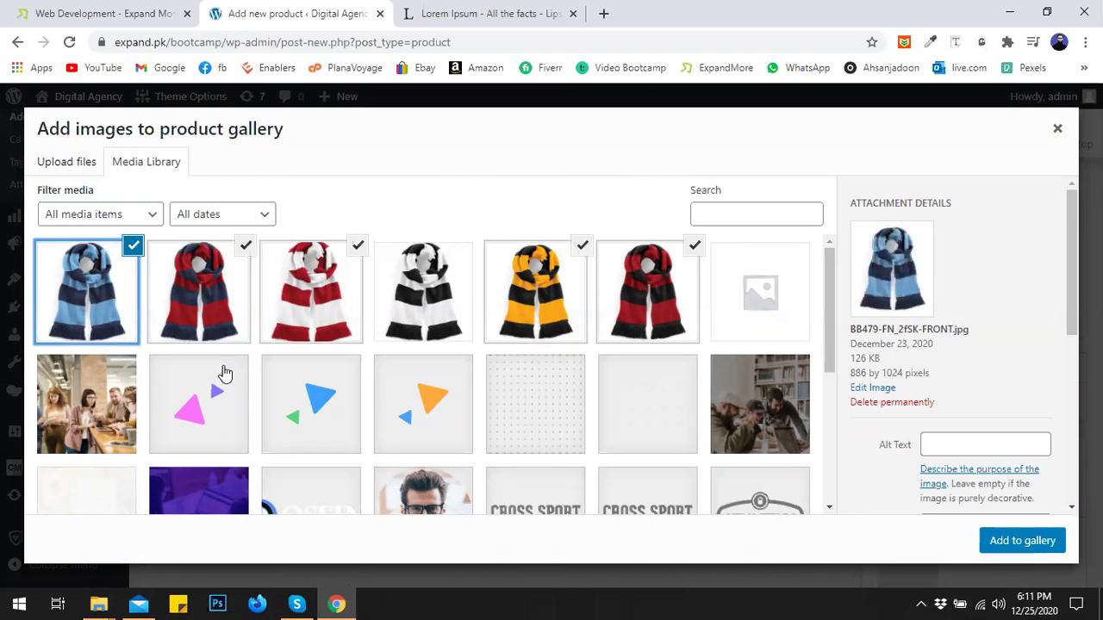
click(435, 306)
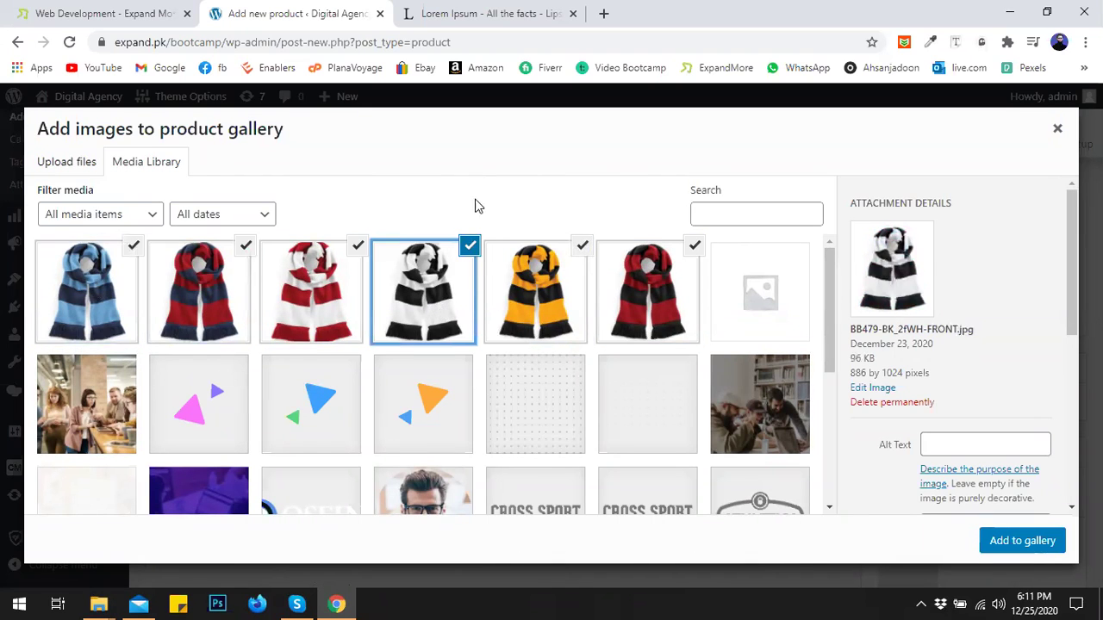
click(472, 238)
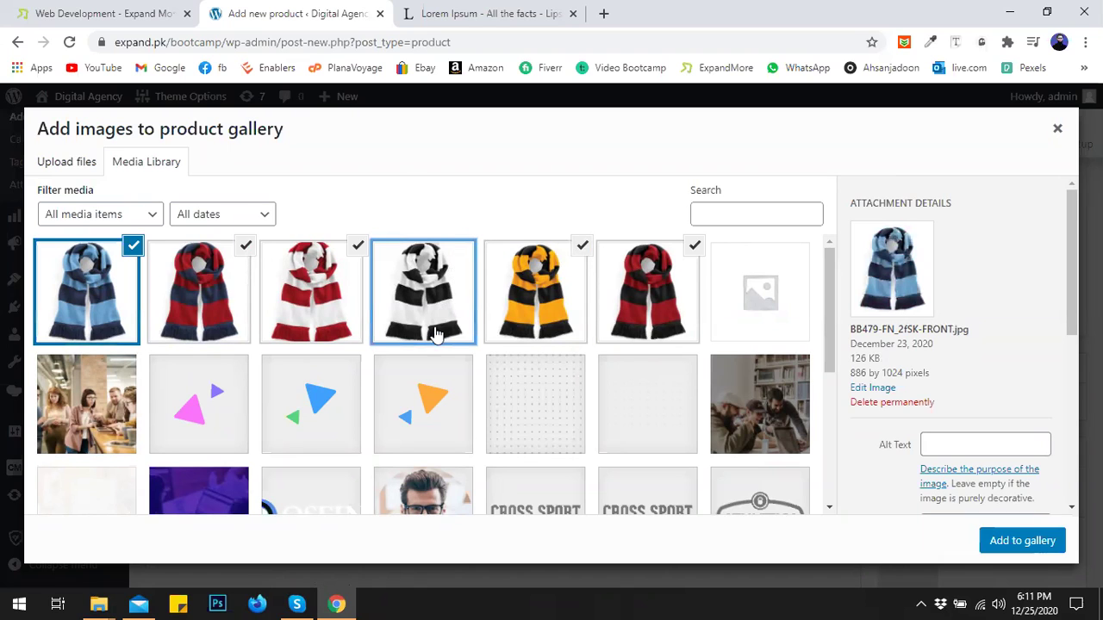
click(1017, 542)
Set the product's regular price to 15 and change its product type to External/Affiliate product
scroll(999, 396, down, 2)
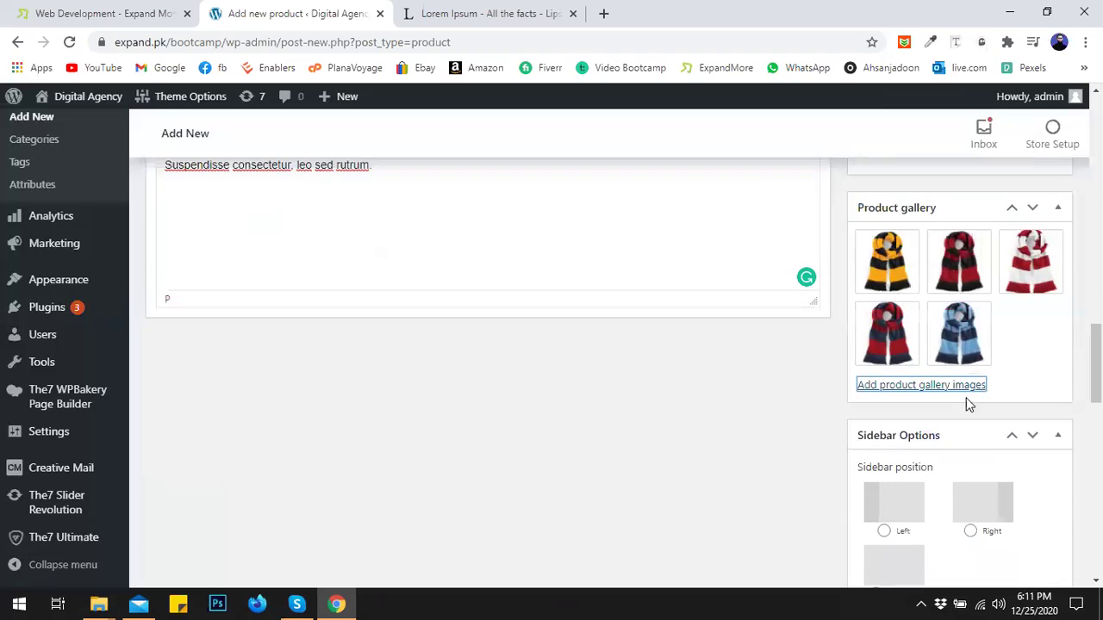
scroll(1050, 336, down, 2)
scroll(904, 450, down, 9)
scroll(920, 423, down, 2)
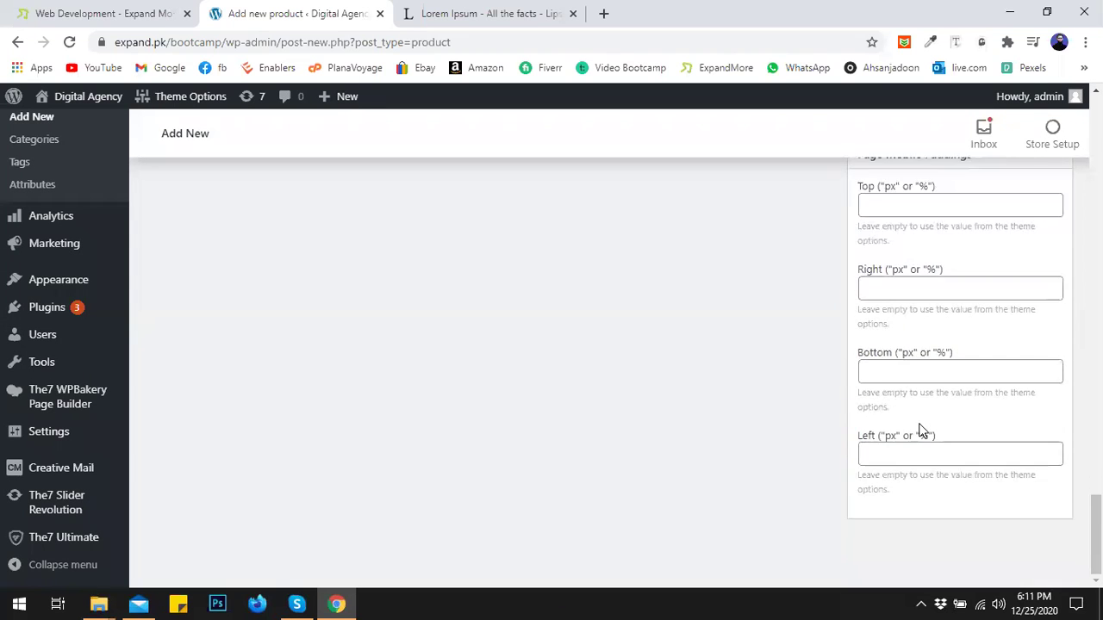
scroll(921, 423, up, 5)
drag(1099, 450, 1099, 251)
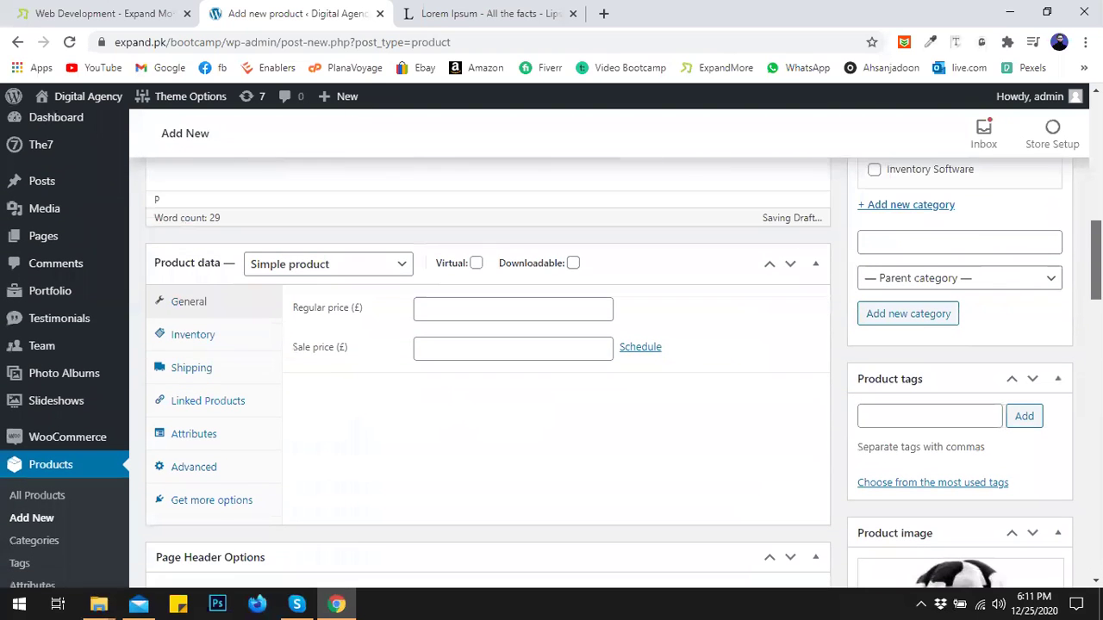
click(455, 309)
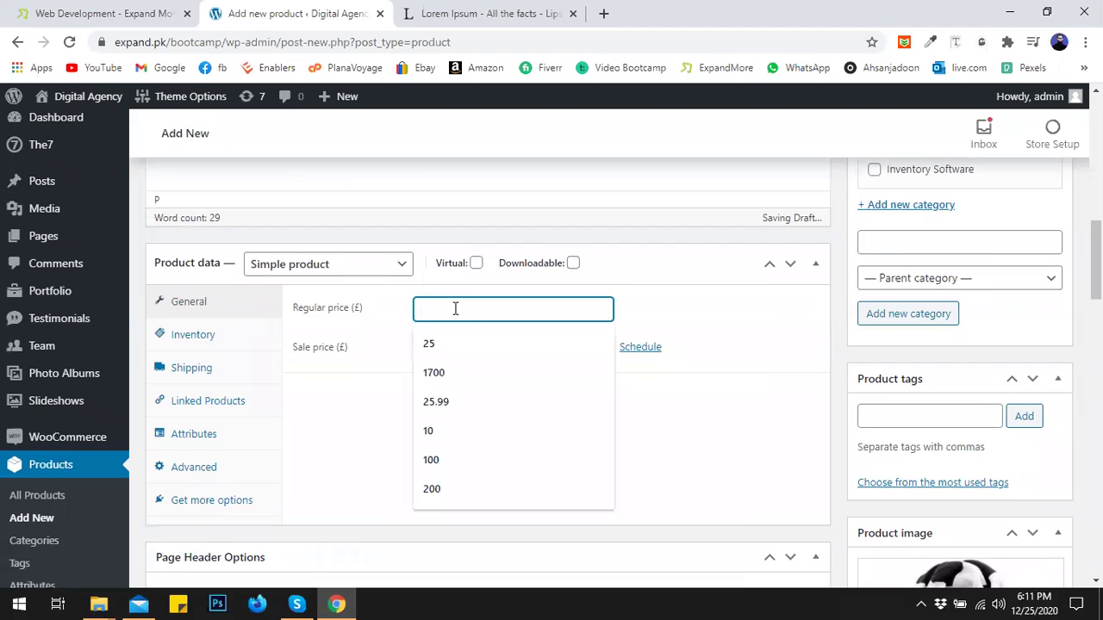
text(15)
click(427, 373)
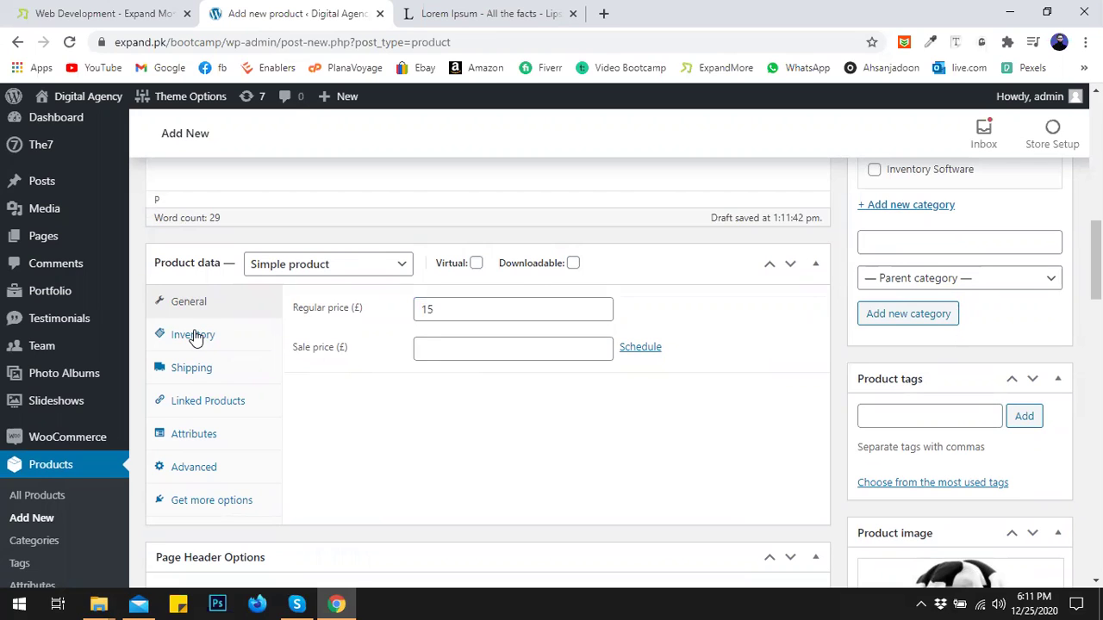
click(327, 267)
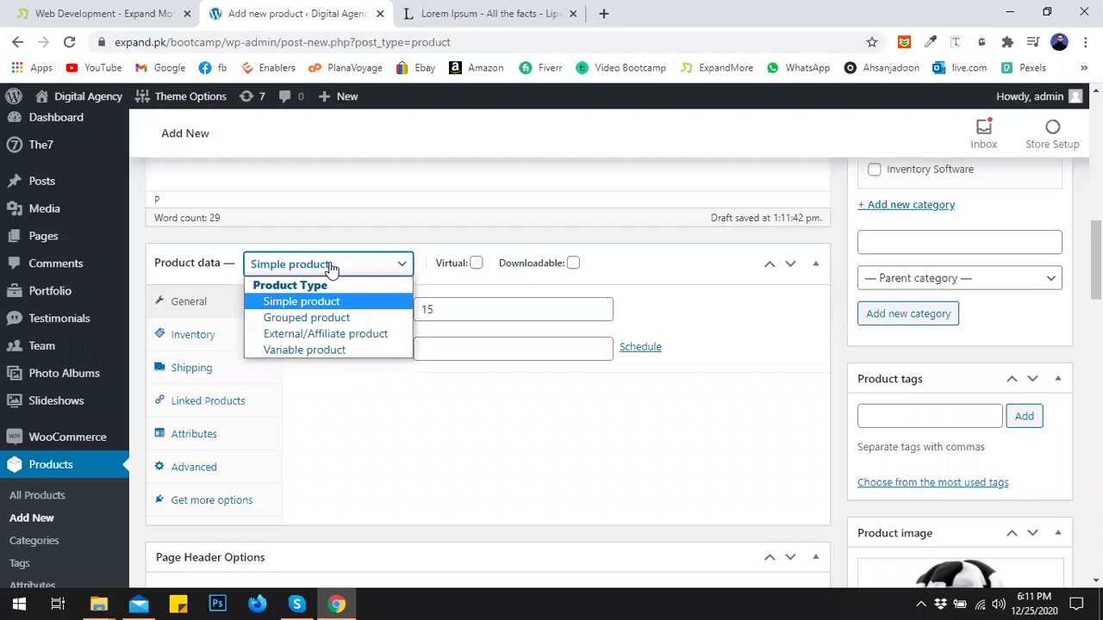
click(328, 334)
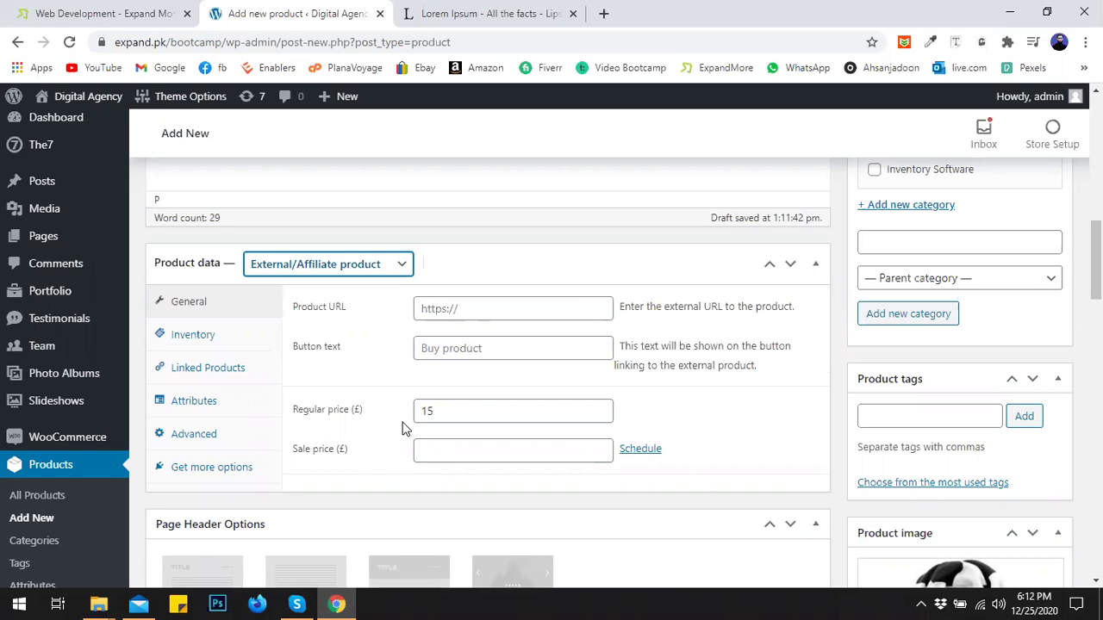
Search the web for "daraz" in a new tab, open Daraz.pk and view the KN95 Face Protective Mask product in its flash sale
click(604, 14)
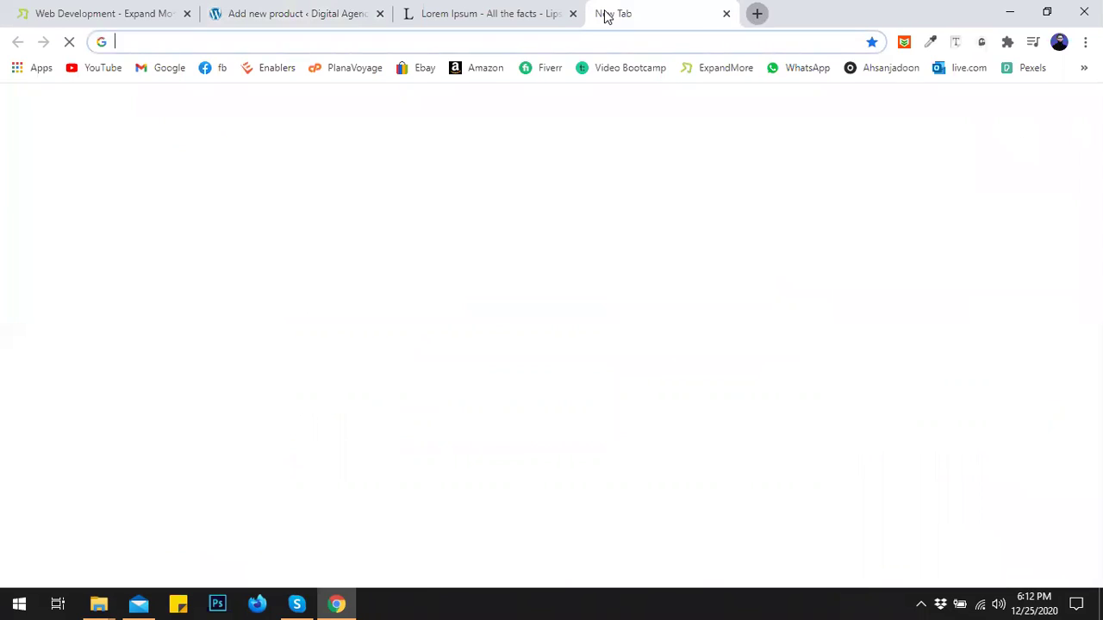
text(daraz)
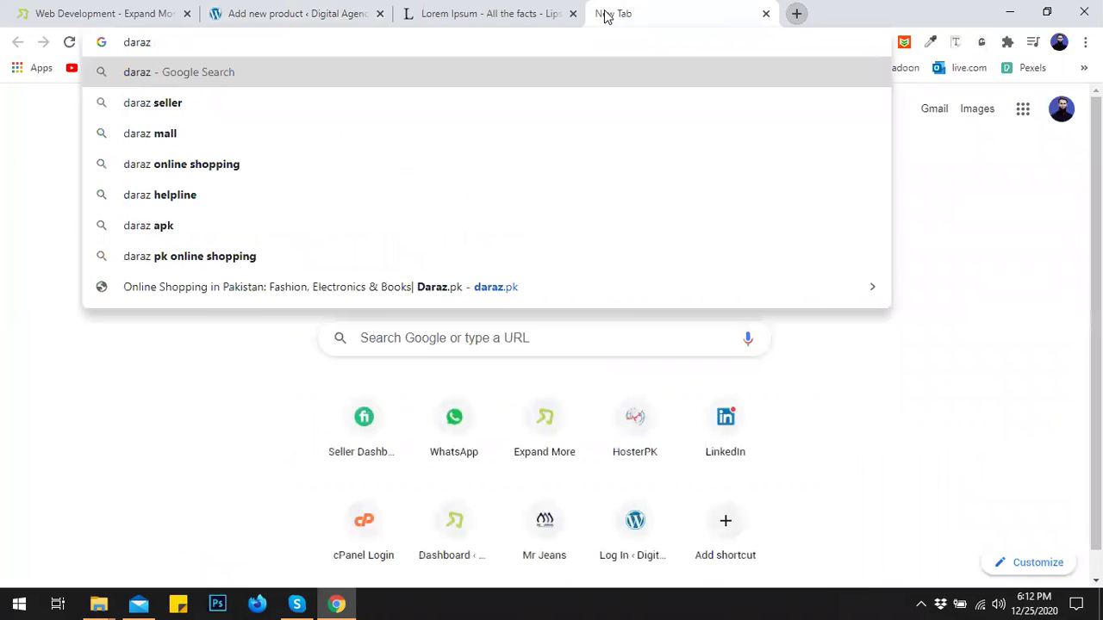
key(Return)
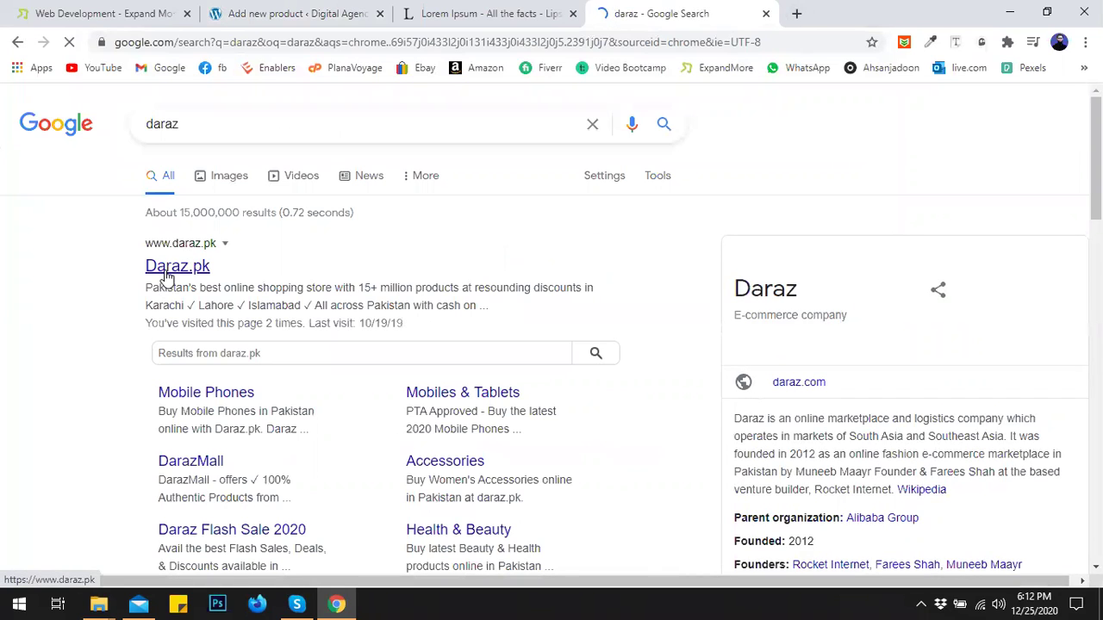
click(167, 274)
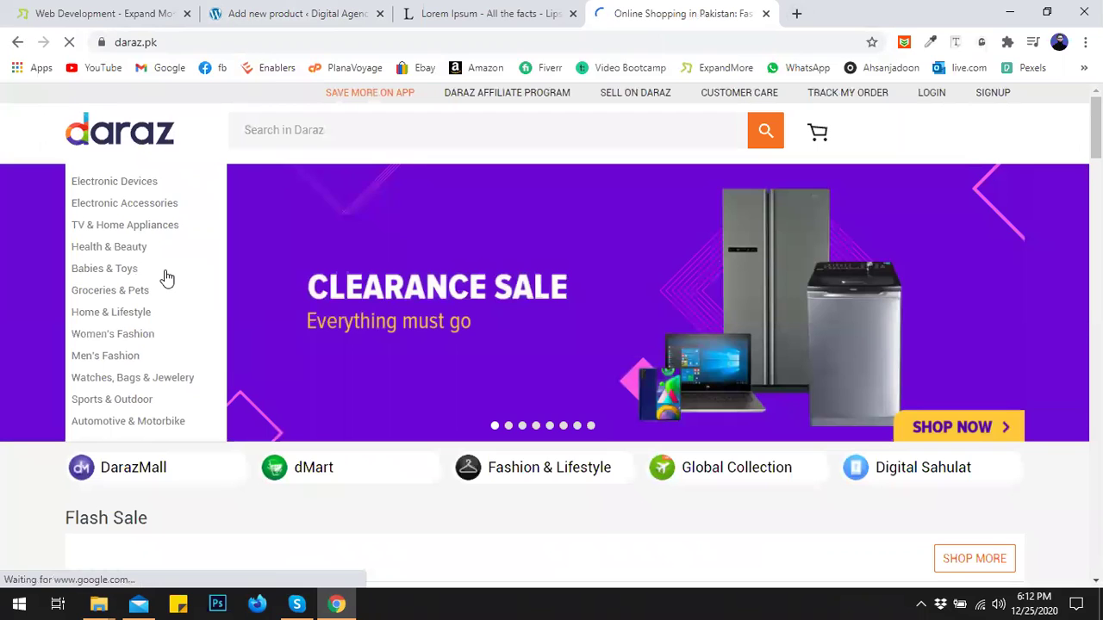
scroll(677, 355, down, 2)
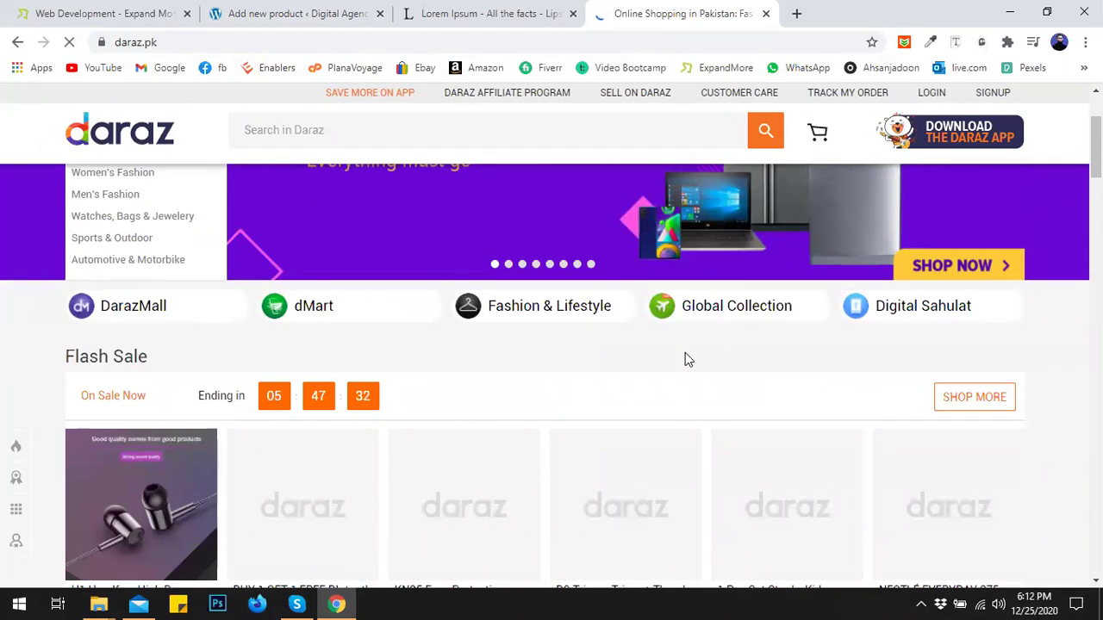
scroll(685, 359, down, 2)
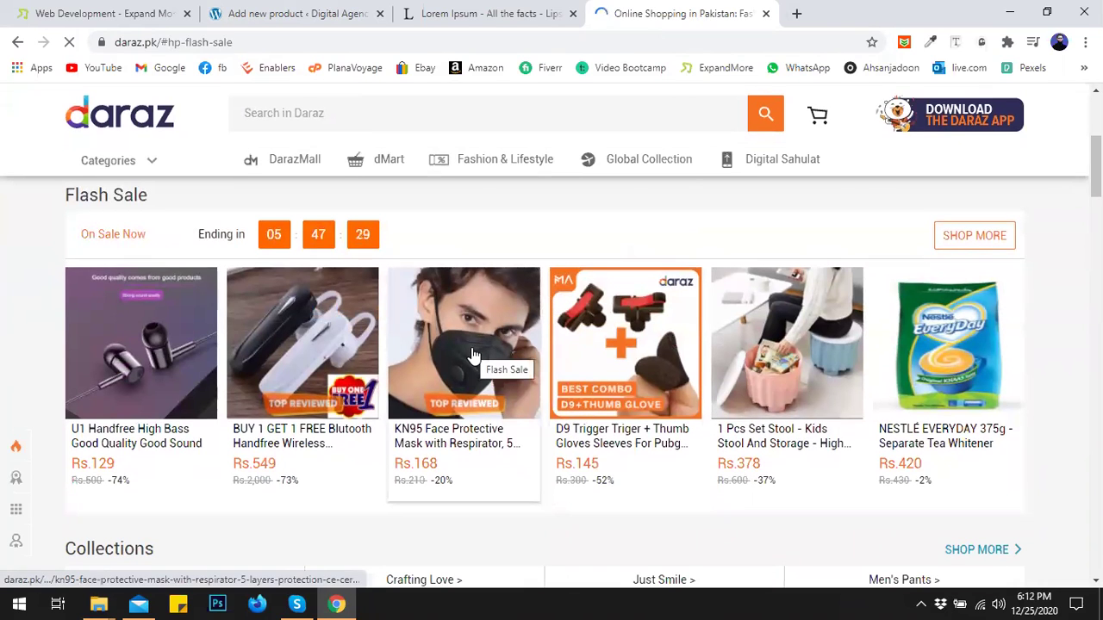
click(473, 356)
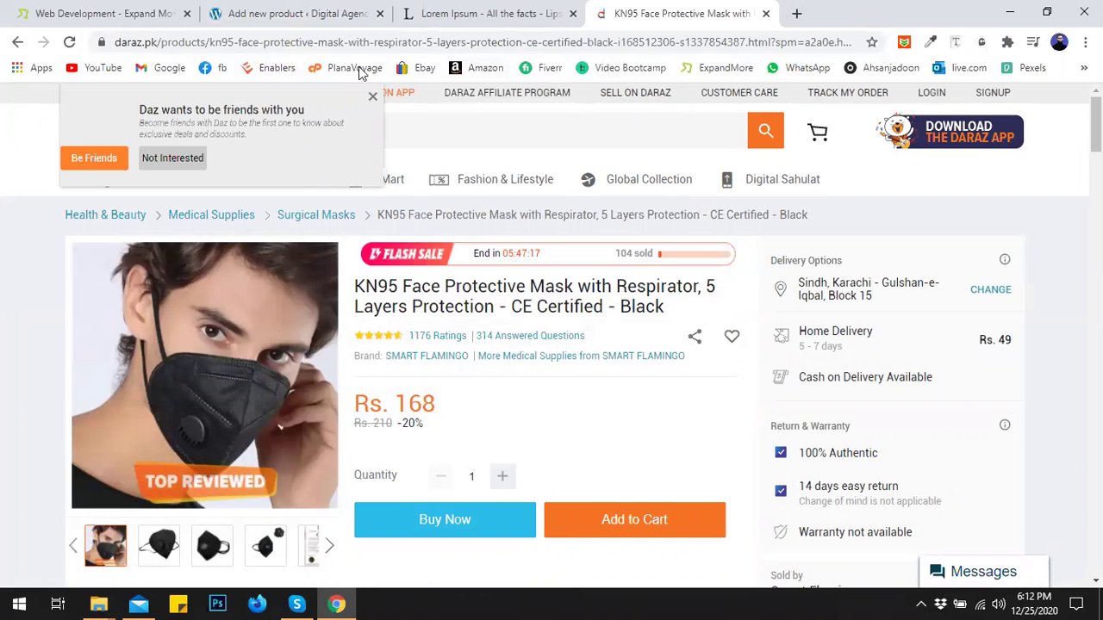
Copy the web address of the Daraz mask page and paste it as the affiliate product's Product URL
click(372, 98)
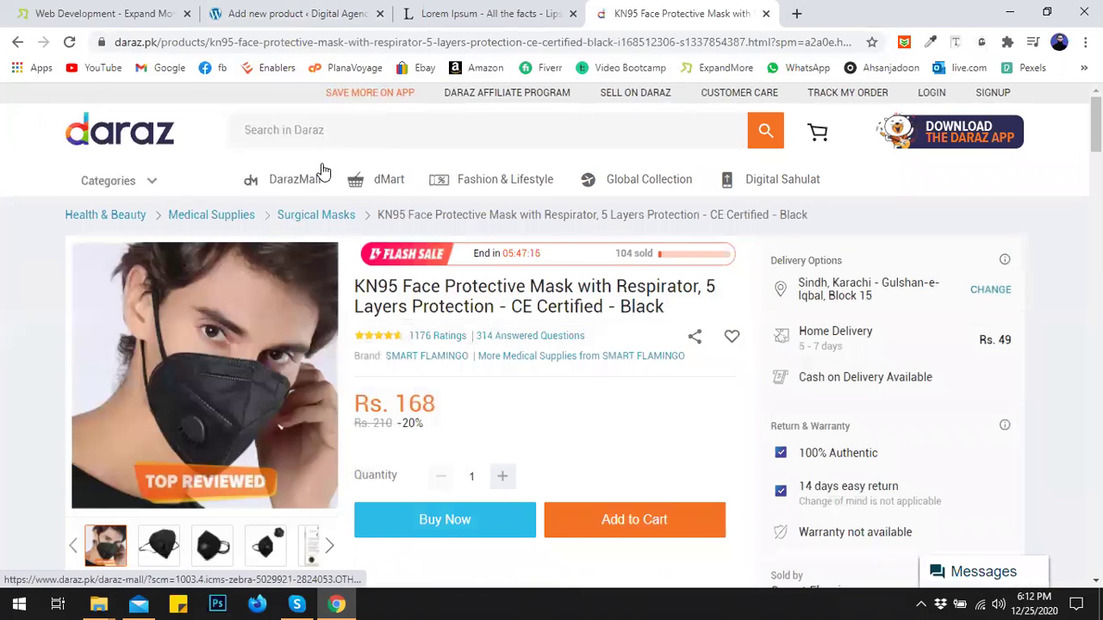
click(449, 45)
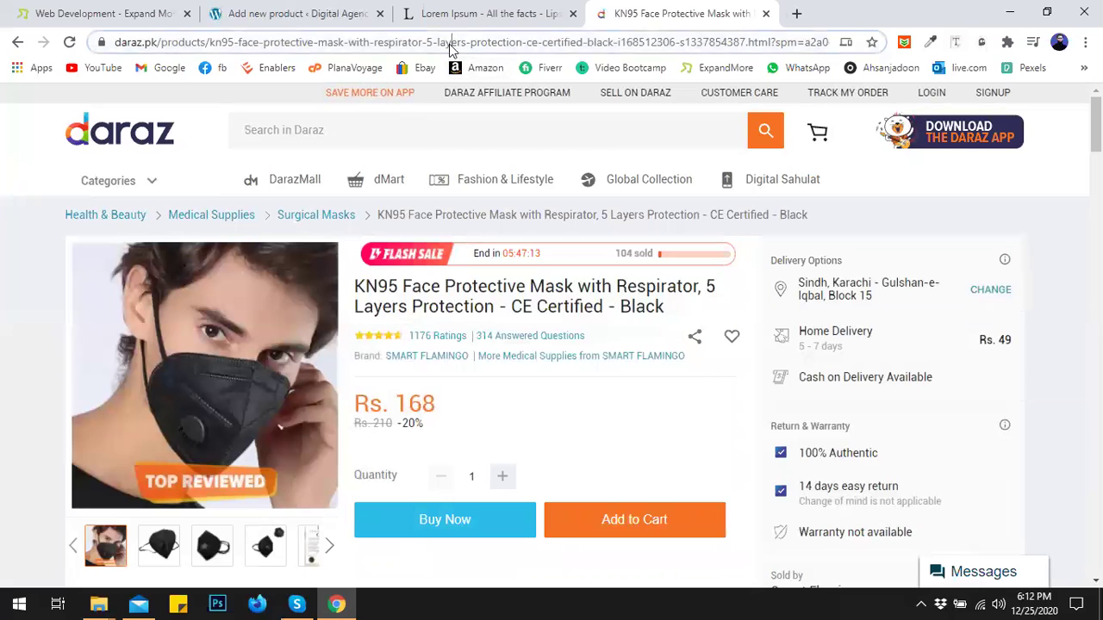
click(493, 10)
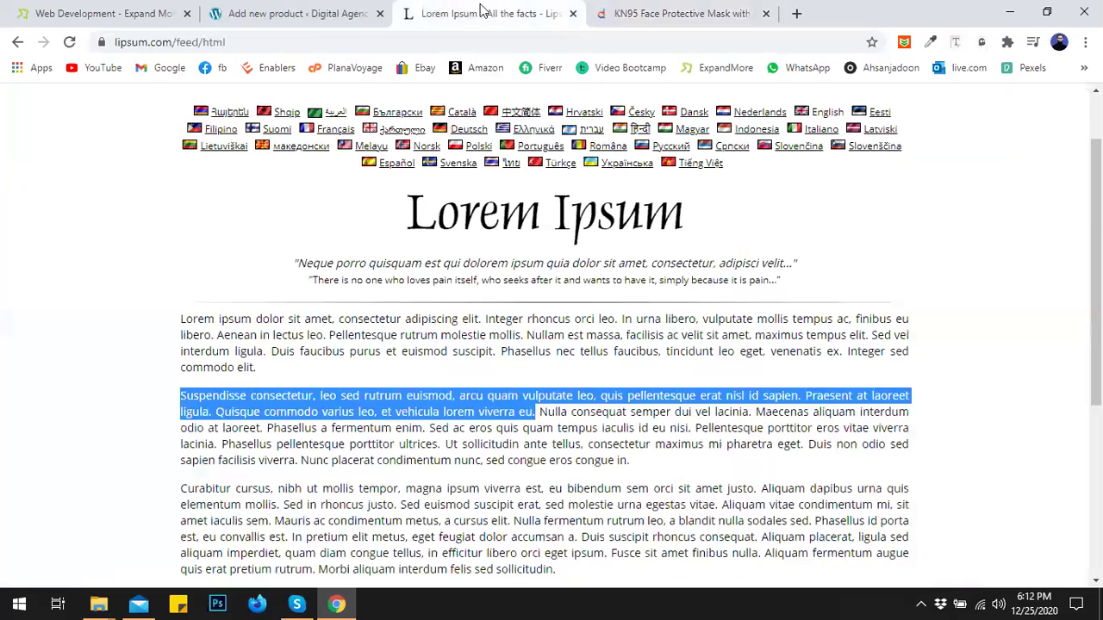
click(293, 13)
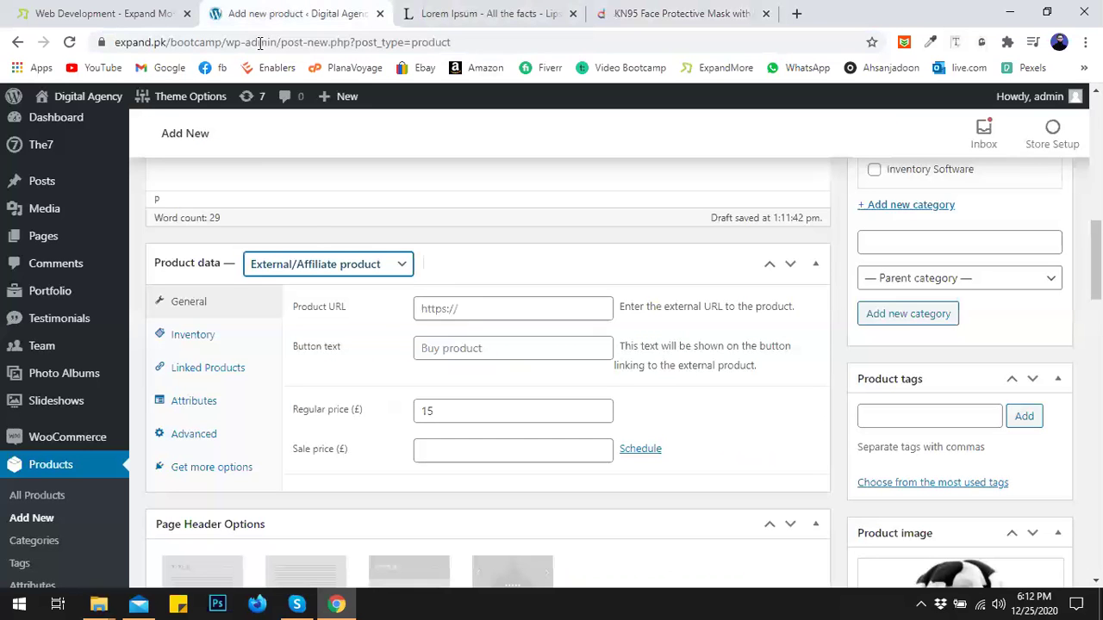
click(474, 308)
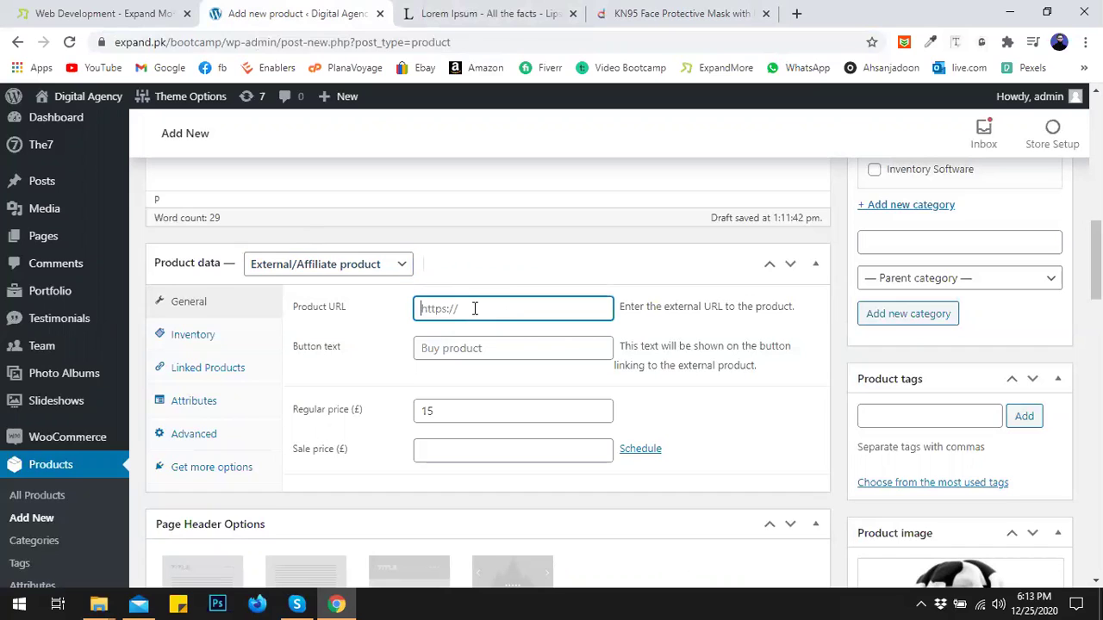
key(ctrl+v)
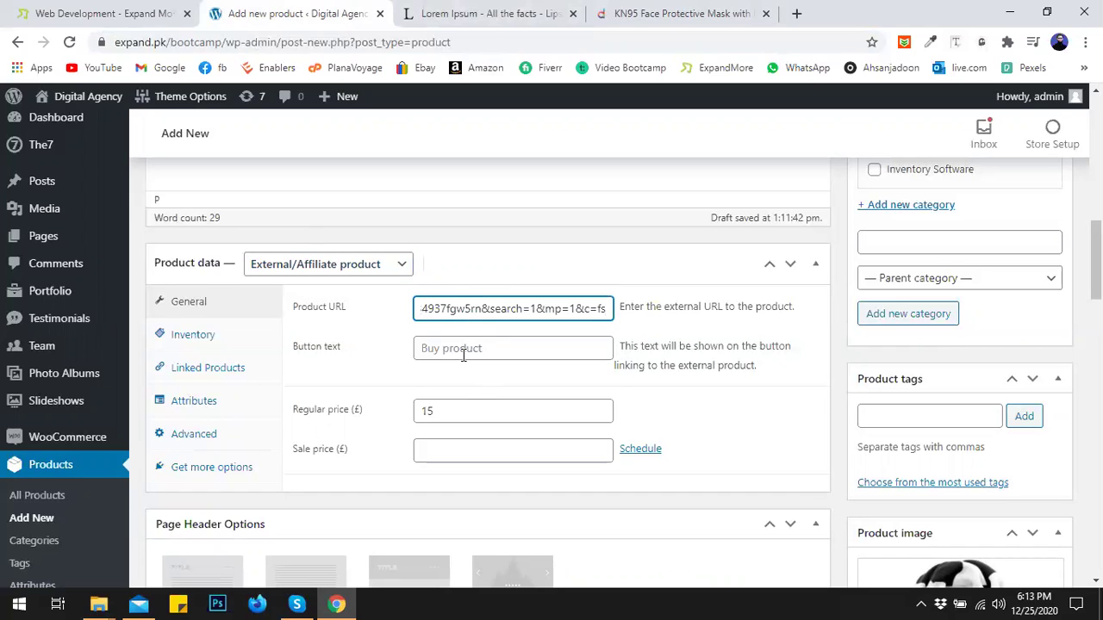
Set the external product's button text to "Order Now"
click(463, 349)
text(Order me)
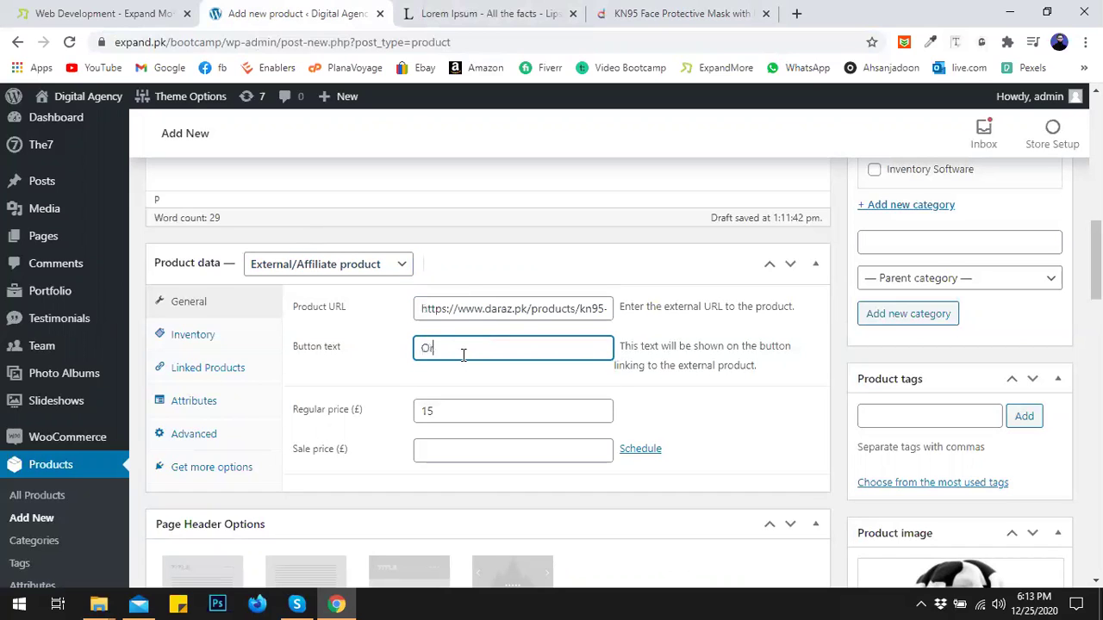
key(BackSpace)
key(BackSpace)
text(N)
key(BackSpace)
text(Now)
Look at the KN95 mask page on Daraz again and return to the product editor
click(661, 24)
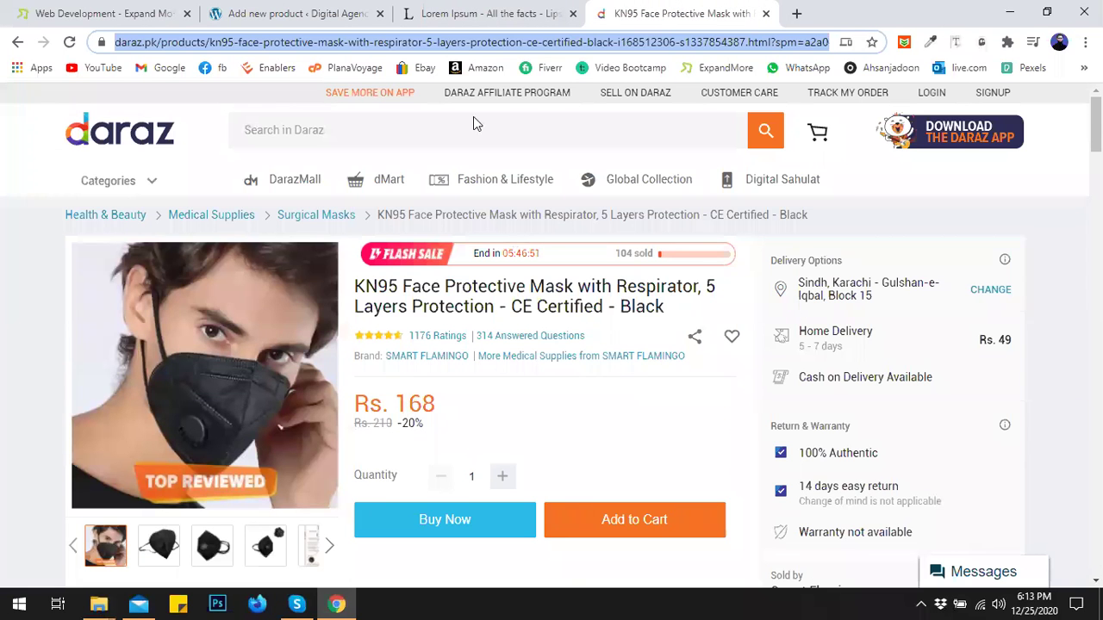
click(443, 13)
click(294, 14)
Open the product's Inventory settings and go to the SKU entry
scroll(445, 401, down, 1)
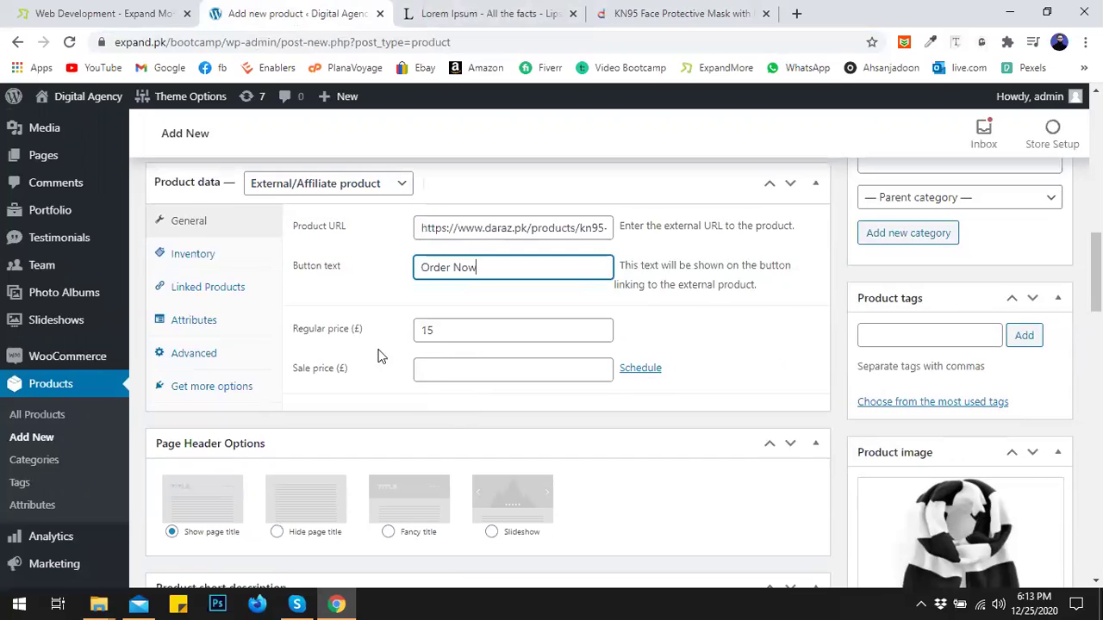
click(182, 254)
click(464, 224)
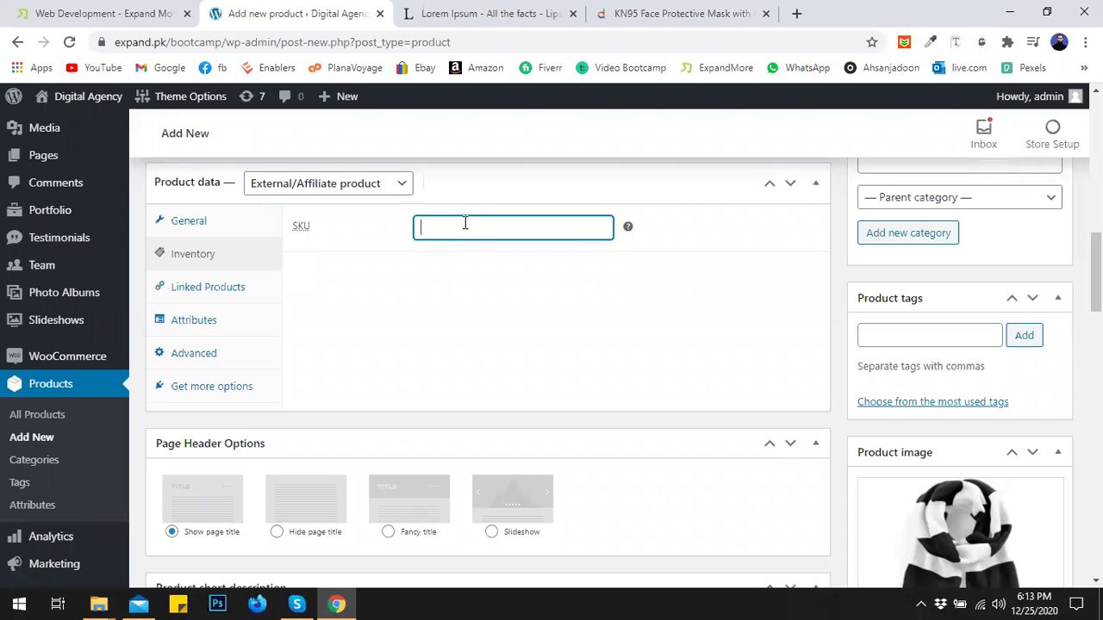
Publish the "Carf" product
scroll(451, 361, up, 2)
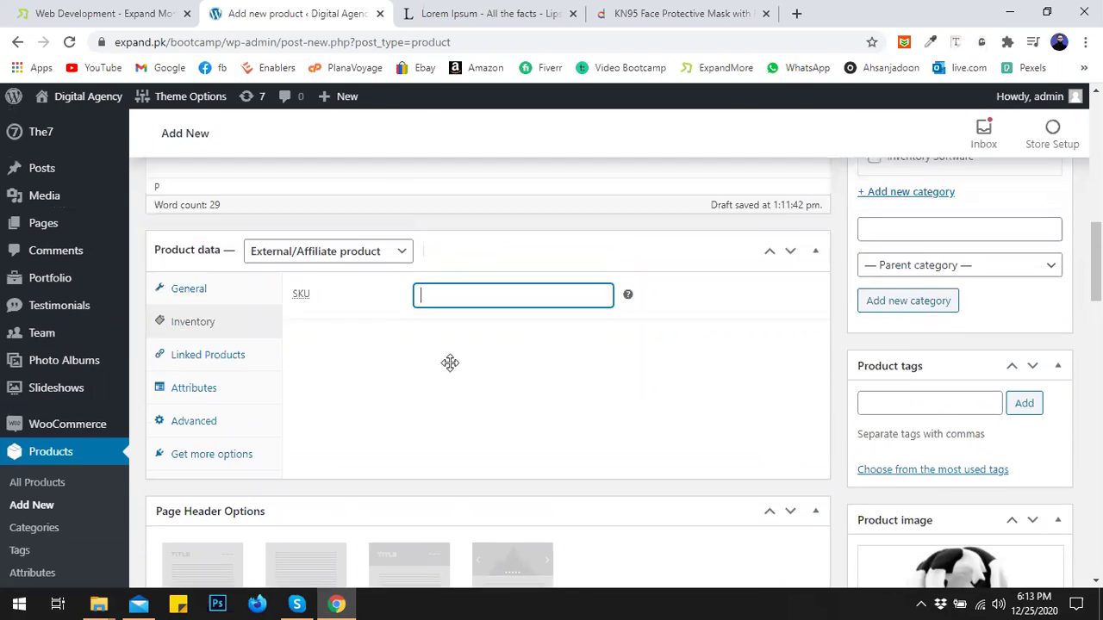
scroll(525, 435, up, 4)
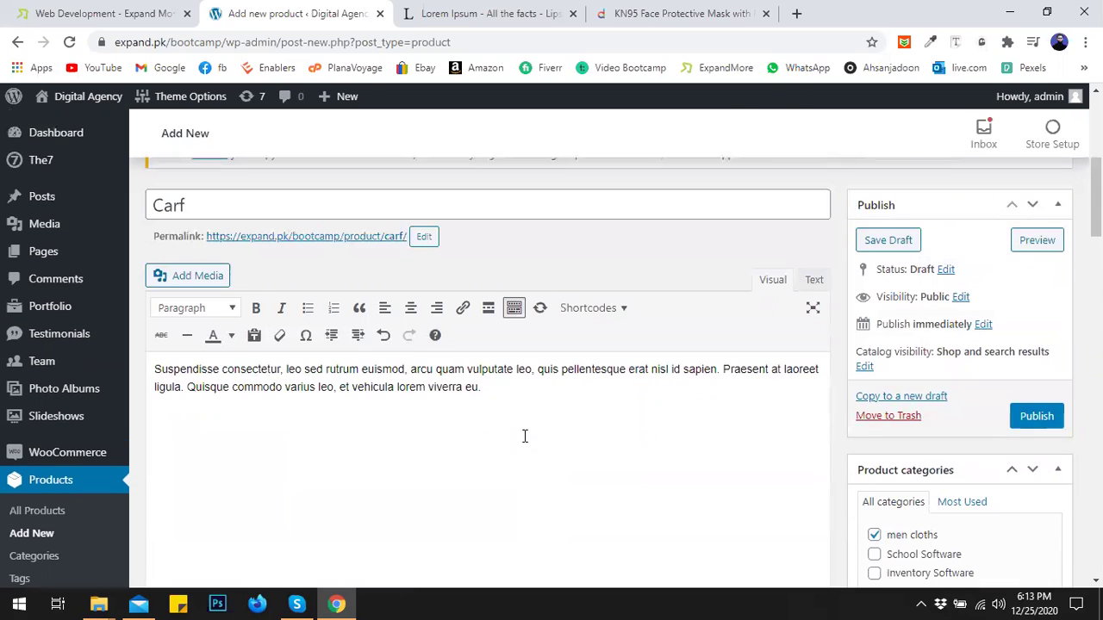
click(1038, 426)
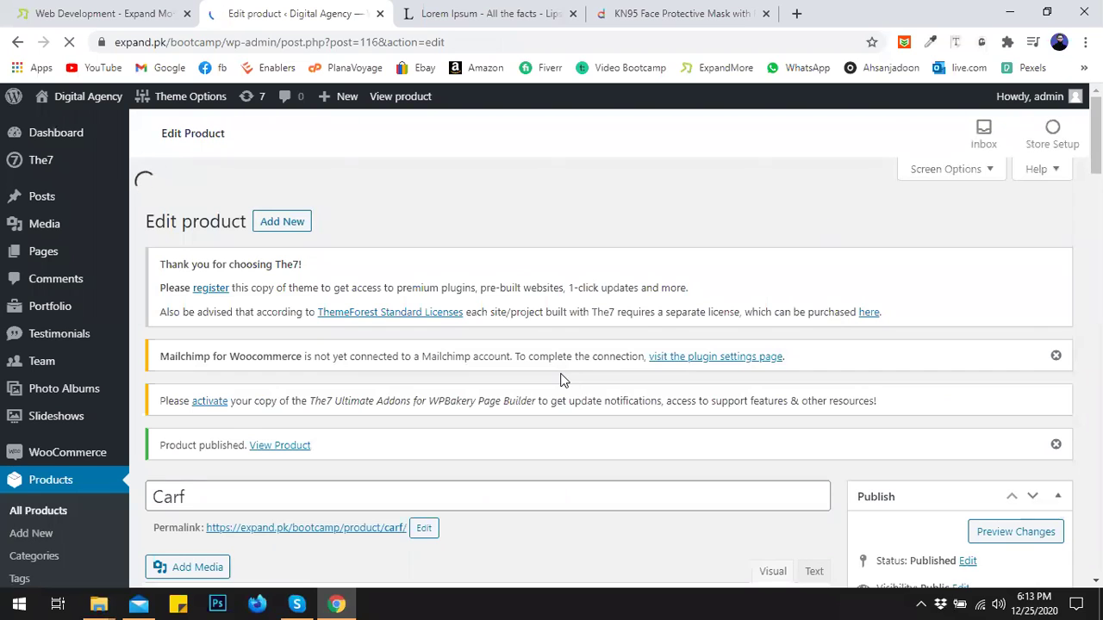
scroll(461, 402, down, 2)
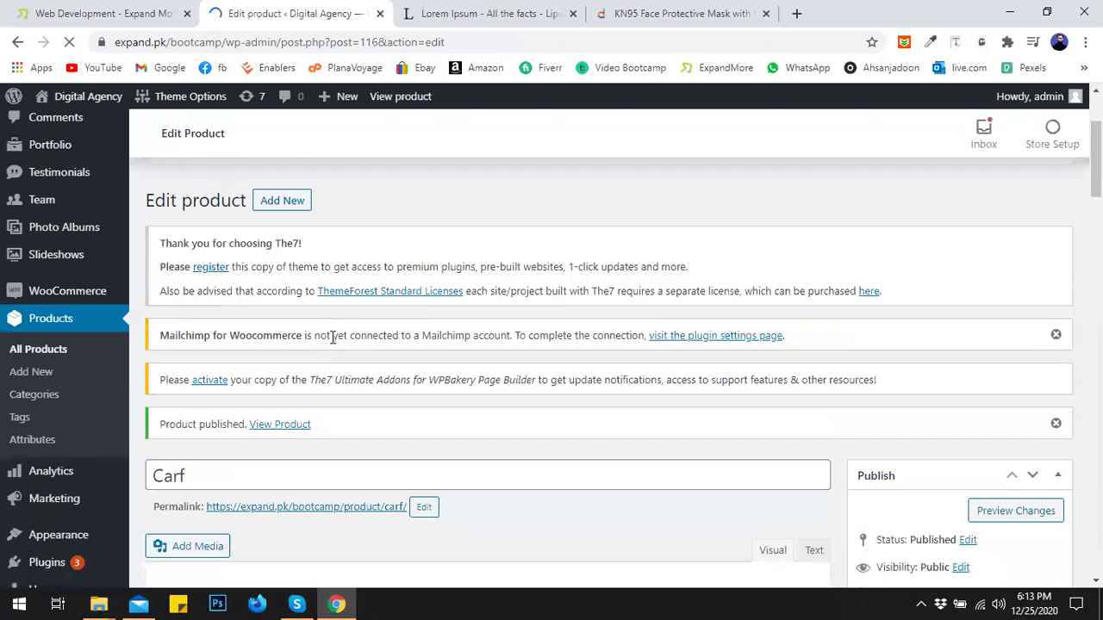
Open the published "Carf" product page in a new tab and review its images, price, order button and description
scroll(322, 448, down, 1)
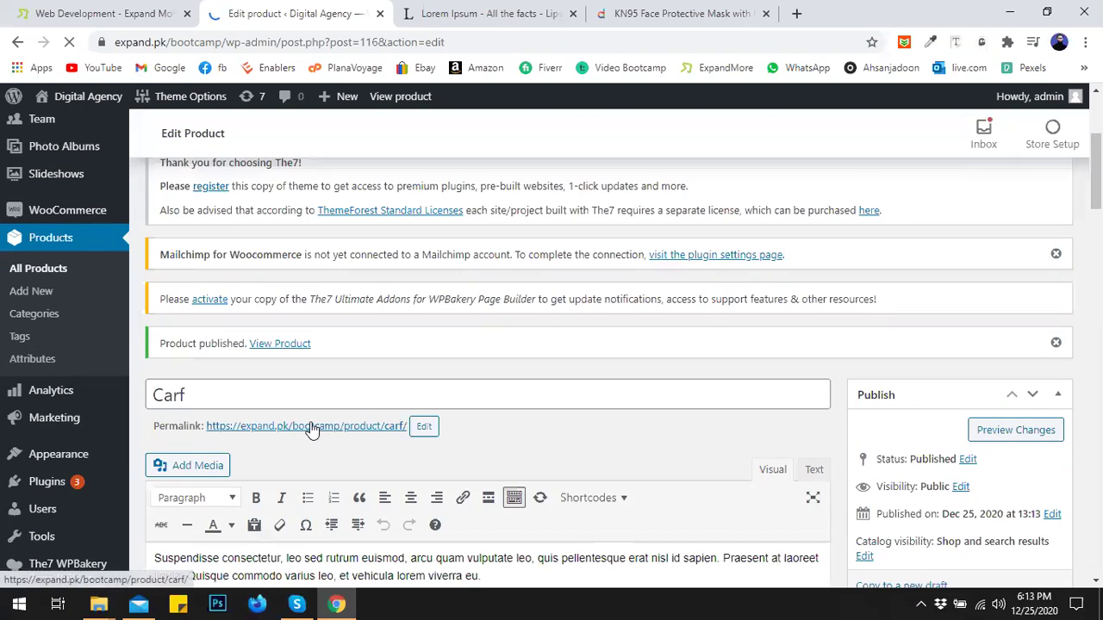
ctrl+click(310, 429)
click(448, 13)
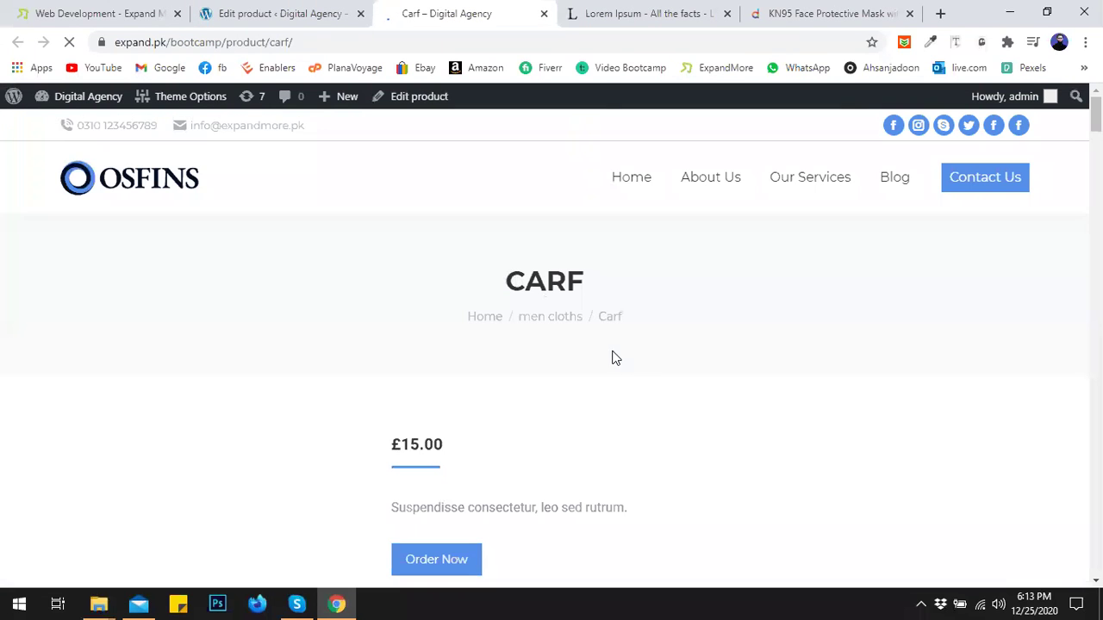
scroll(586, 392, down, 1)
scroll(577, 401, down, 1)
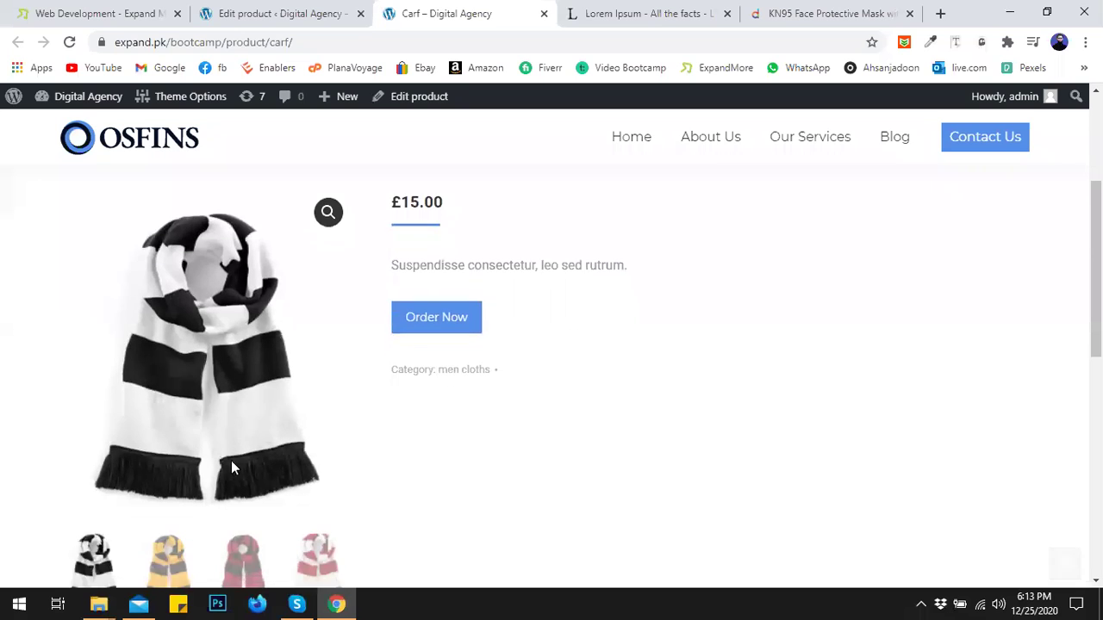
scroll(449, 443, down, 2)
scroll(325, 474, down, 2)
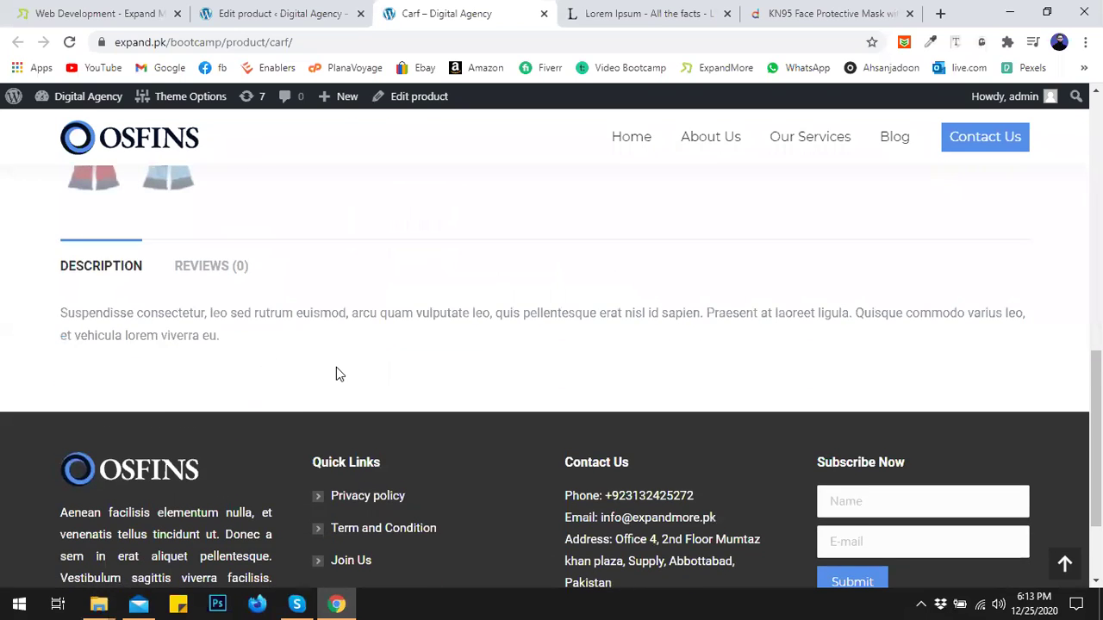
scroll(336, 372, up, 2)
scroll(434, 389, up, 2)
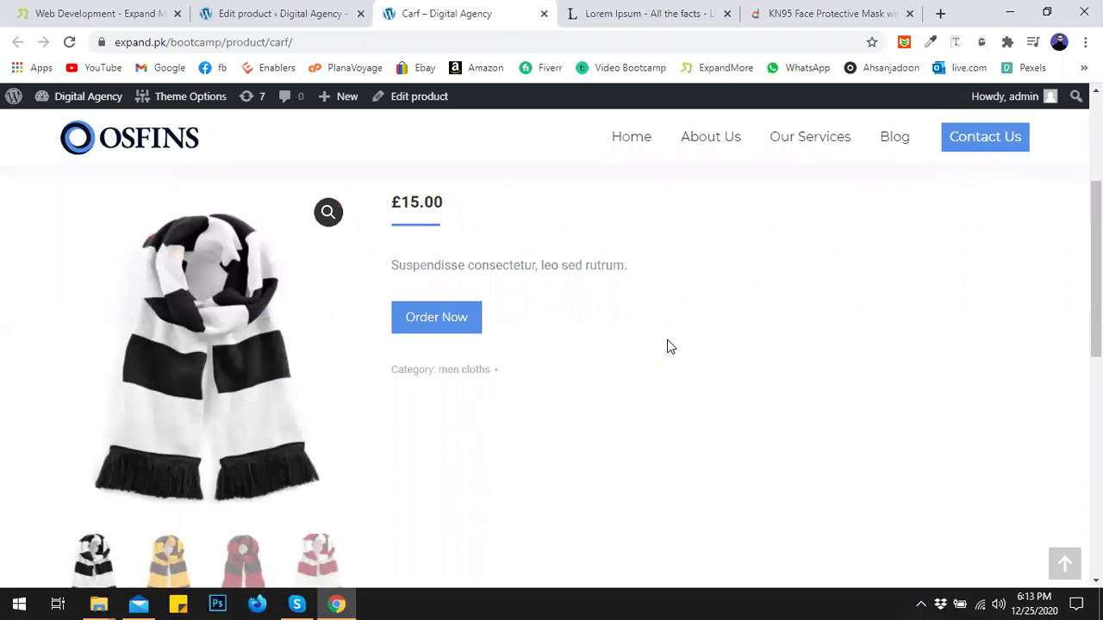
scroll(670, 345, down, 6)
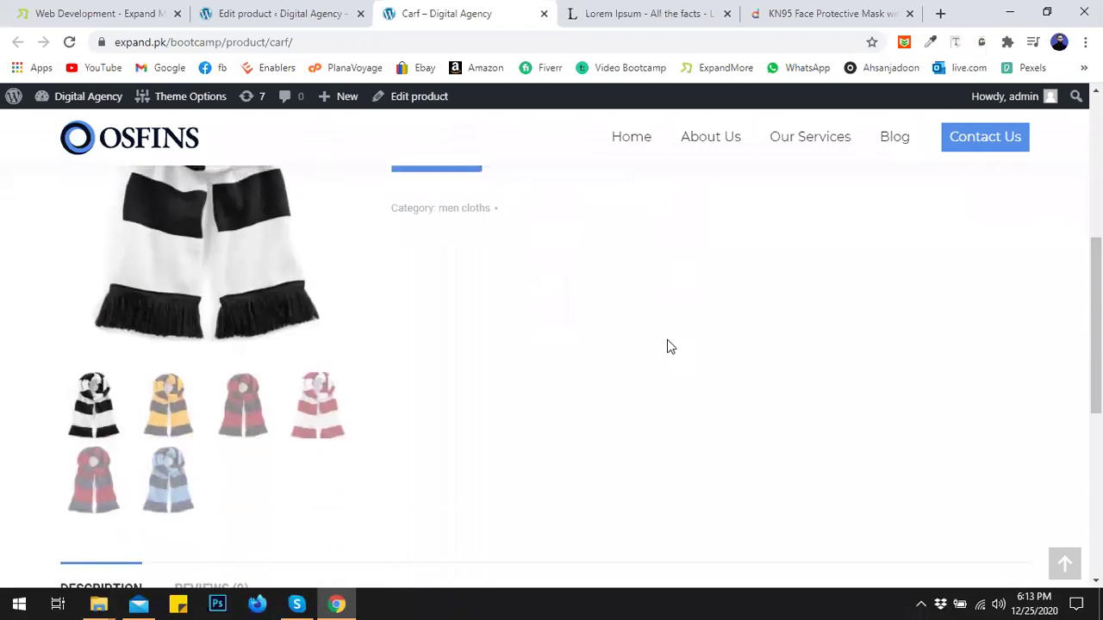
scroll(670, 344, up, 4)
scroll(678, 354, up, 5)
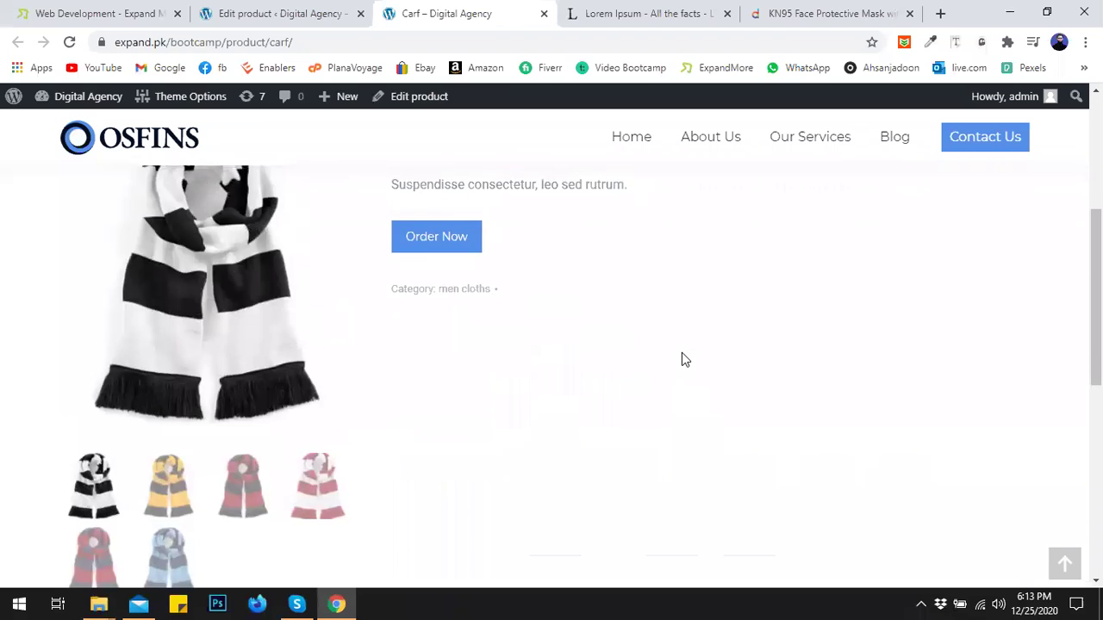
scroll(683, 354, down, 1)
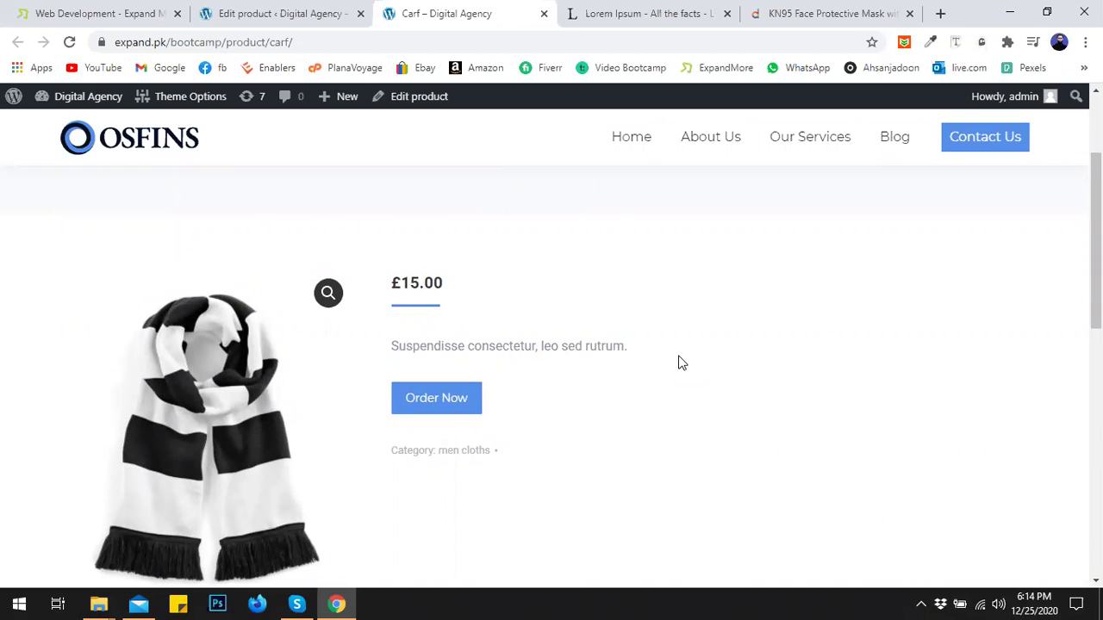
Test the product's "Order Now" link to the external Daraz page and return to the product editor
click(433, 399)
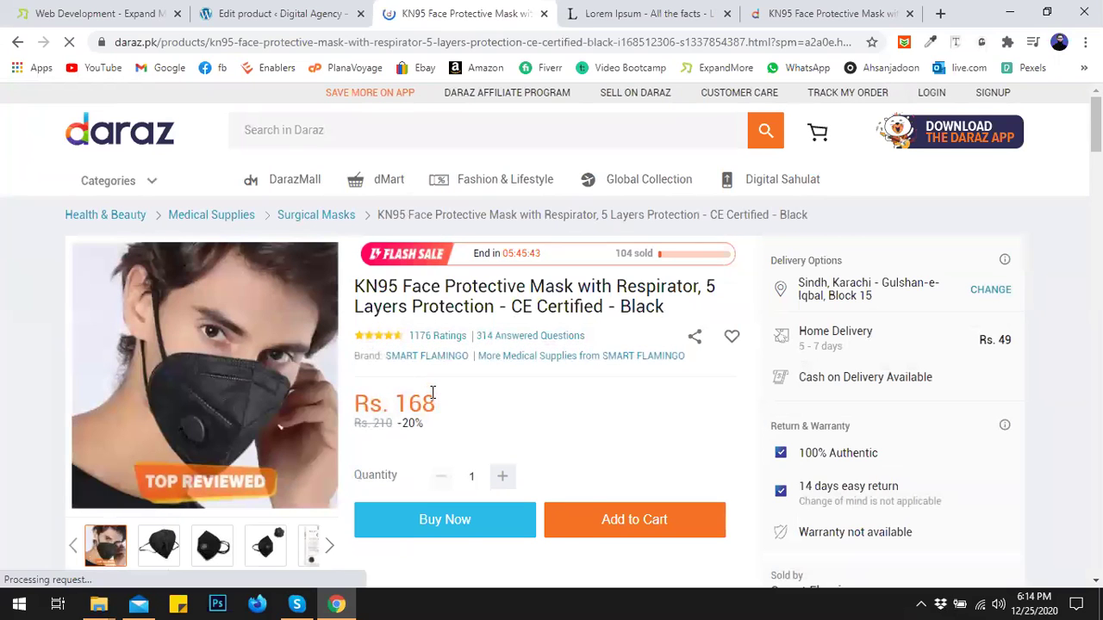
click(332, 17)
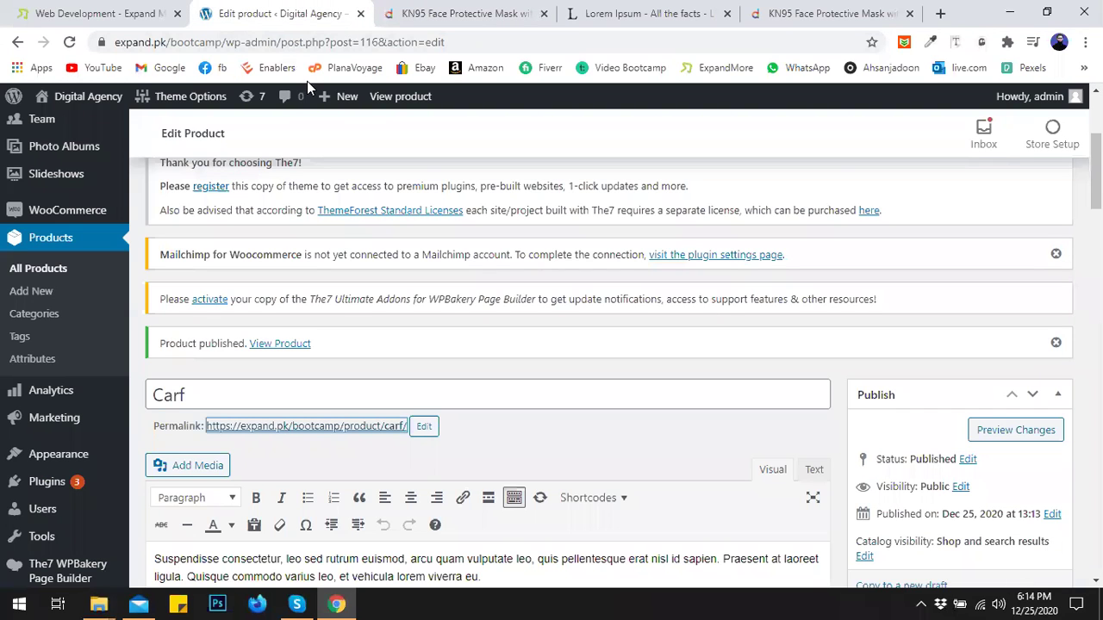
mouse_move(73, 229)
click(405, 12)
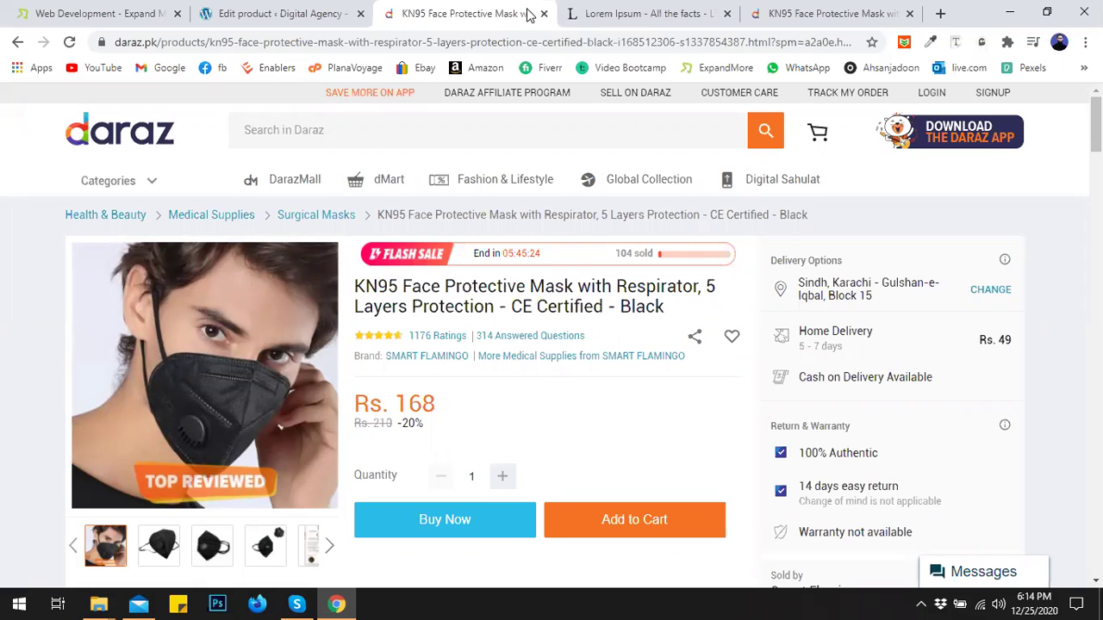
click(302, 10)
Close the Lorem Ipsum tab and both Daraz KN95 mask tabs, keeping the product editor open
click(544, 14)
click(544, 14)
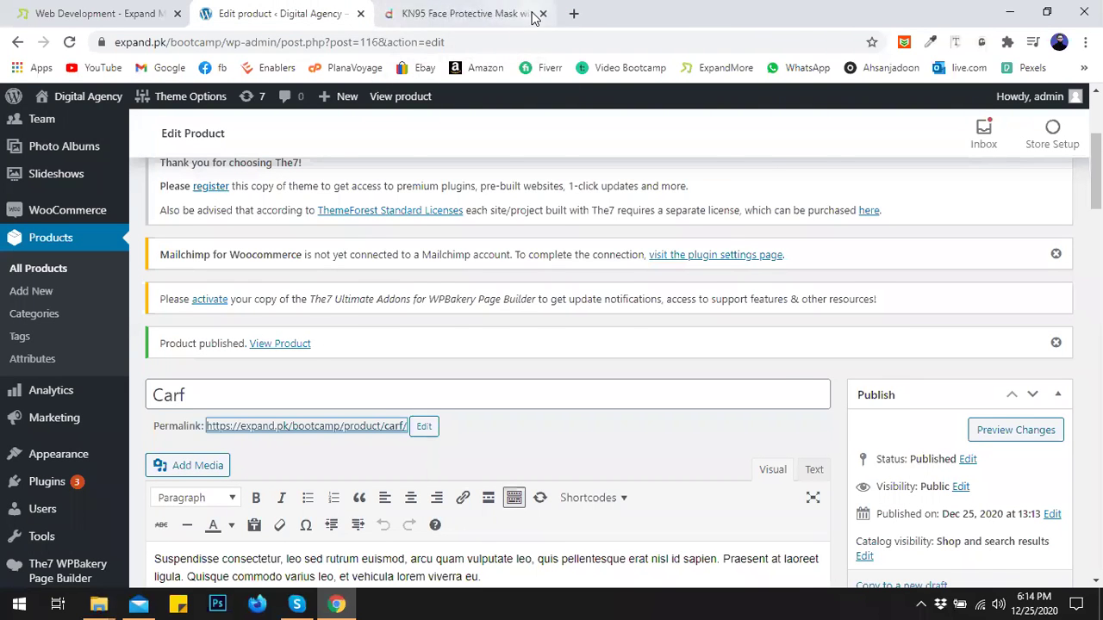
click(535, 14)
click(544, 14)
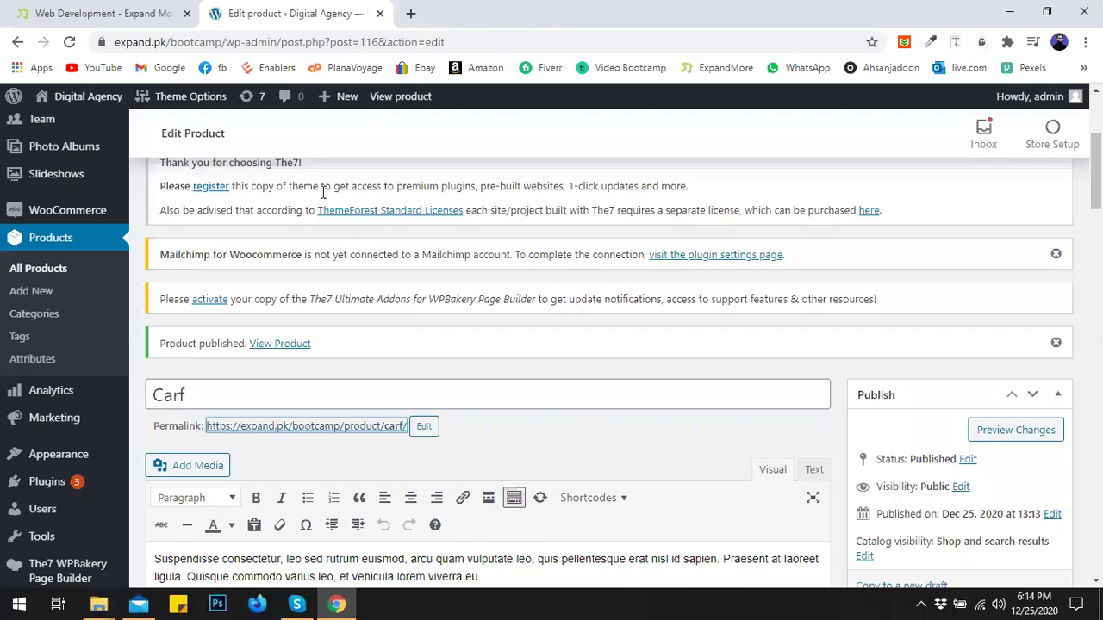
Change the "Carf" product's type to Variable product in its product data
scroll(369, 309, down, 3)
scroll(370, 310, down, 4)
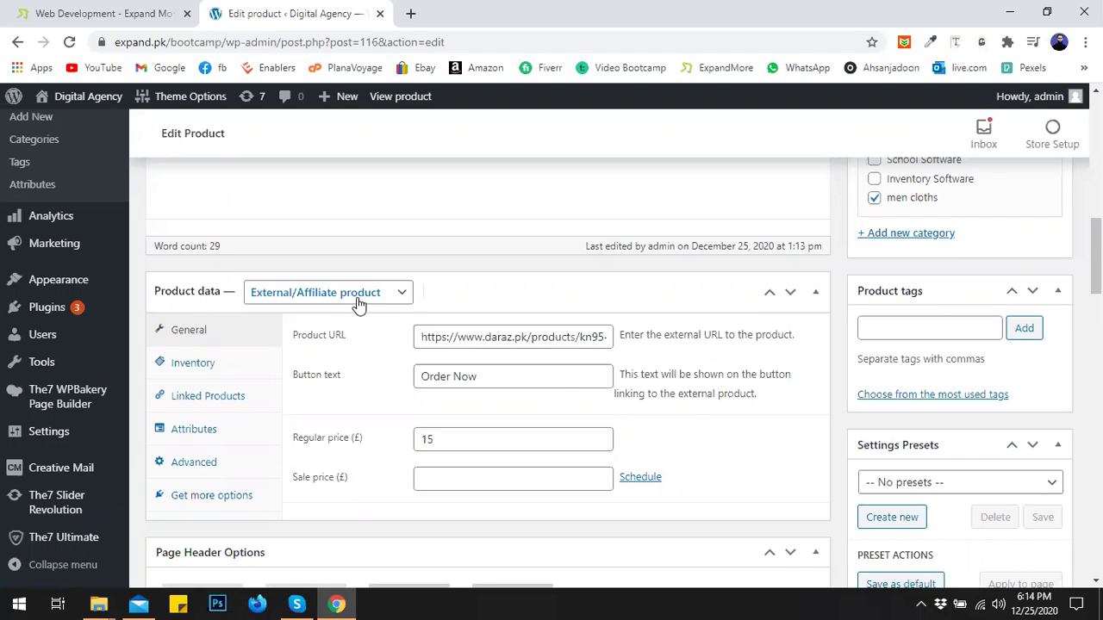
click(357, 302)
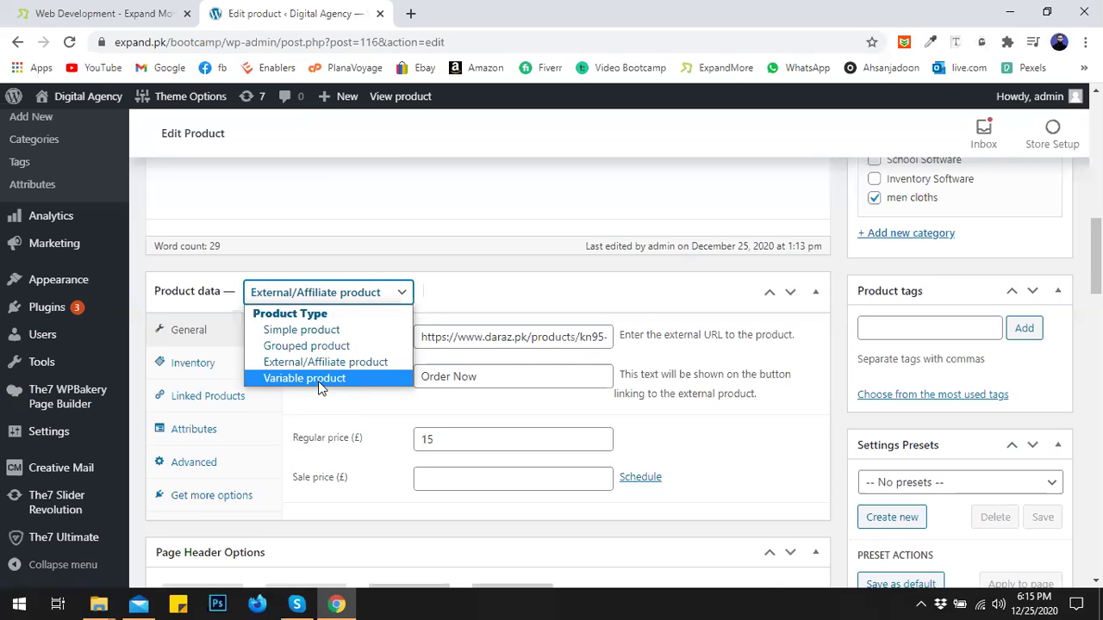
click(316, 382)
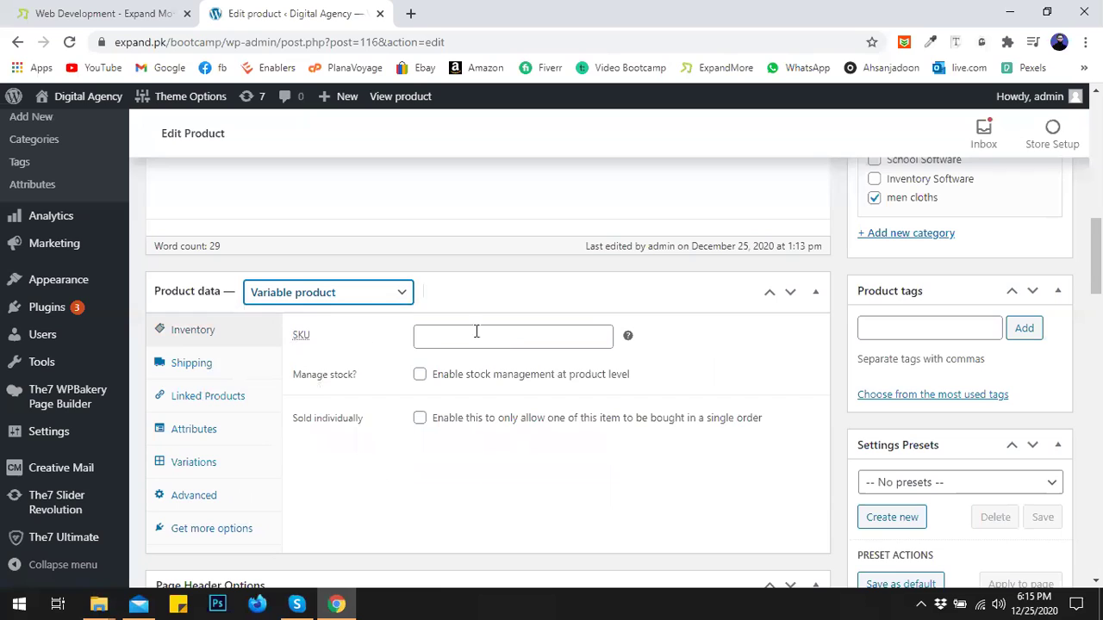
Check the SKU help note and set the product's SKU to EM001
mouse_move(629, 338)
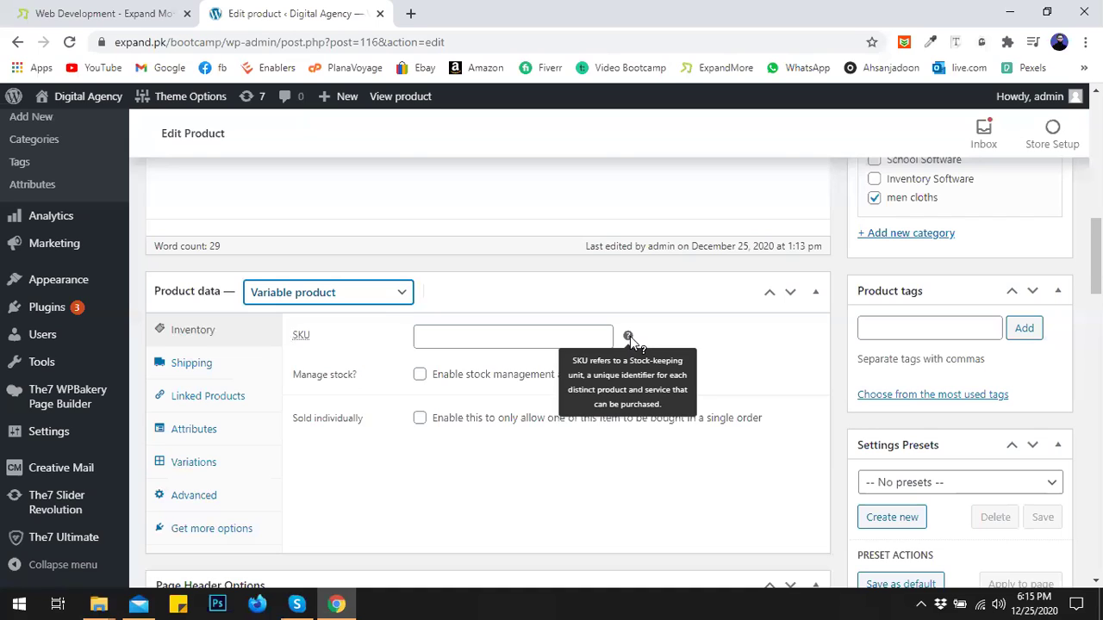
click(517, 333)
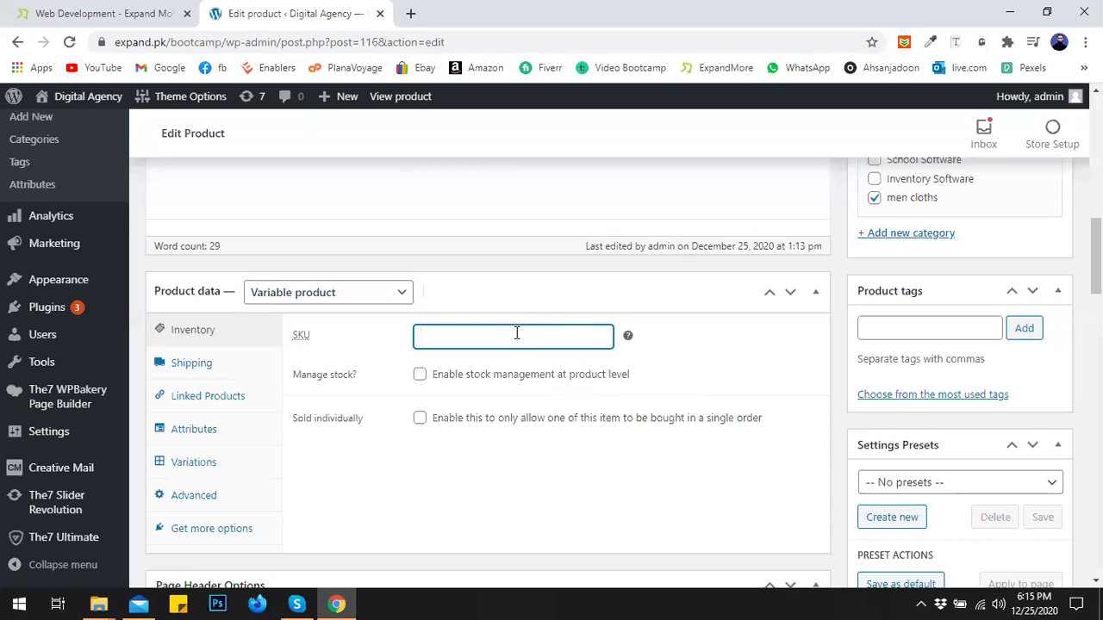
text(EM0)
text(01)
key(BackSpace)
text(01)
Enable stock management at product level and set the stock quantity to 500
click(419, 381)
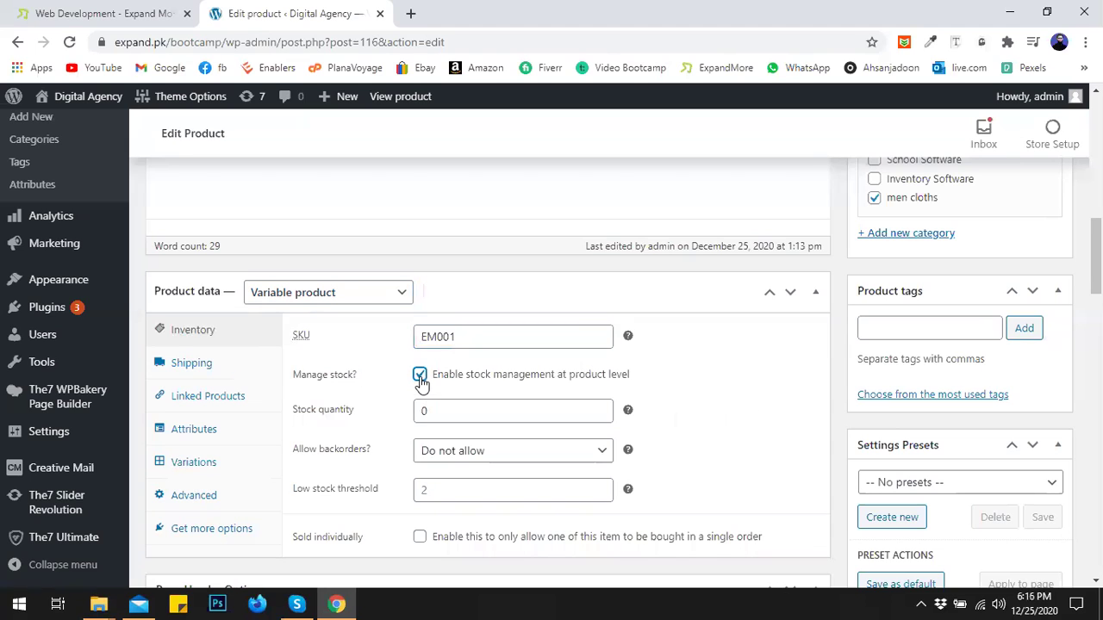
drag(444, 413, 395, 418)
text(5000)
key(BackSpace)
click(724, 418)
Check the backorder options, keeping "Do not allow", and set the low stock threshold to 50
click(546, 451)
click(709, 463)
mouse_move(628, 452)
scroll(433, 492, down, 1)
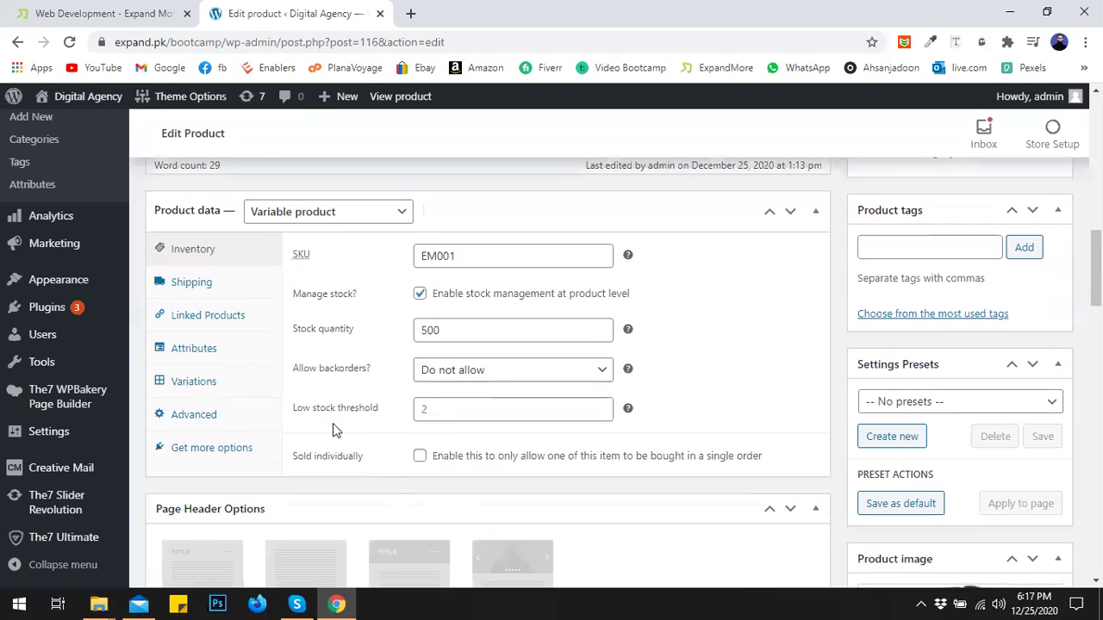
click(436, 414)
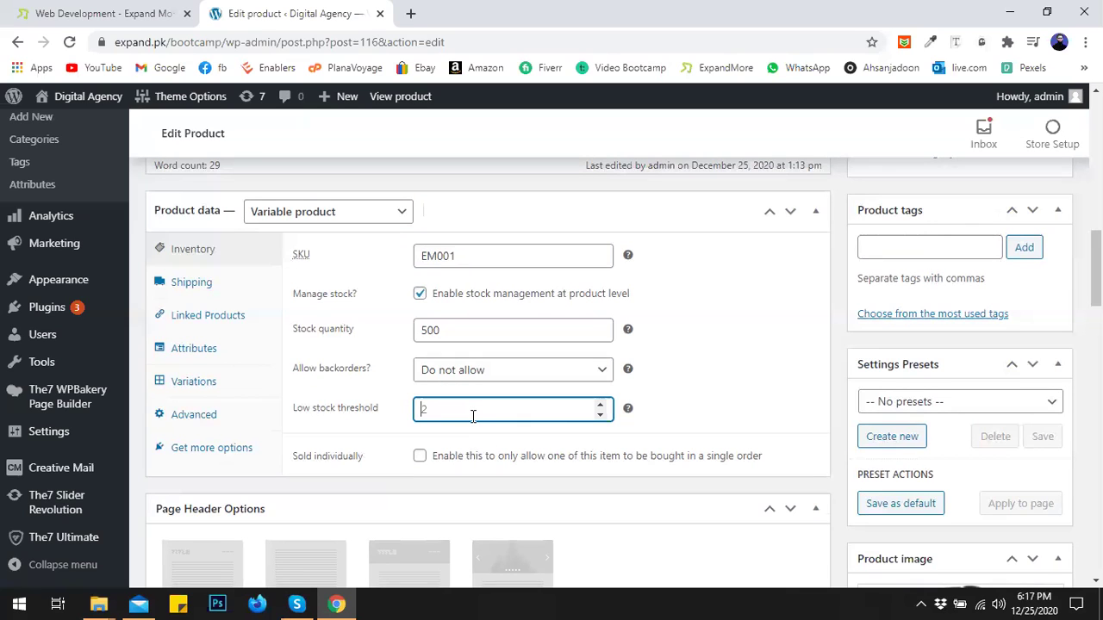
text(50)
click(727, 406)
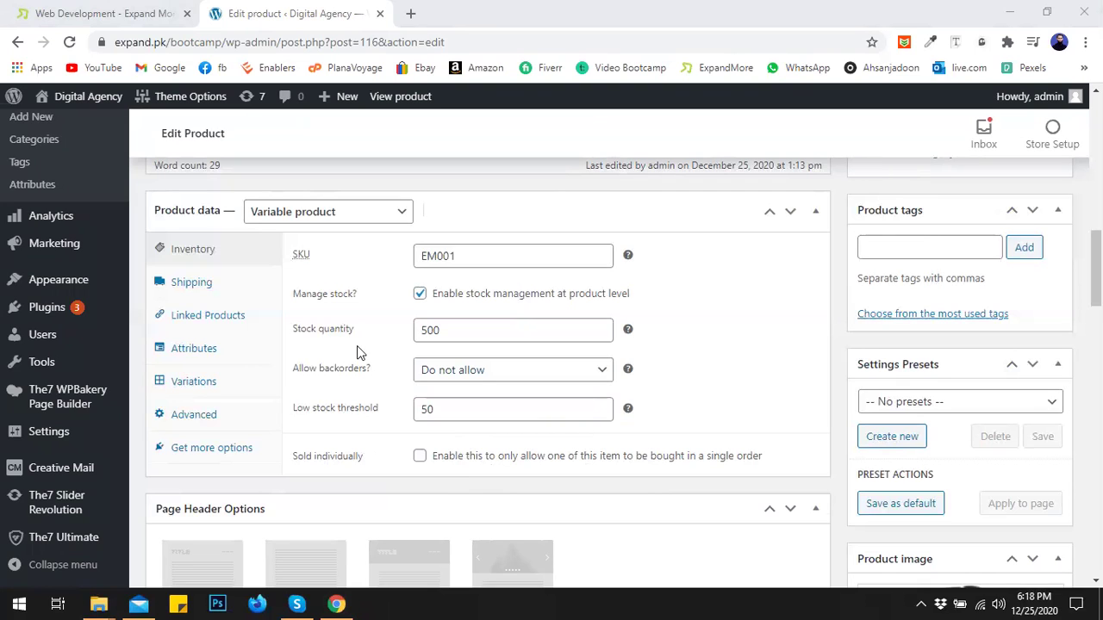
Open the product's Shipping settings and set the weight to 0.5 kg
click(259, 295)
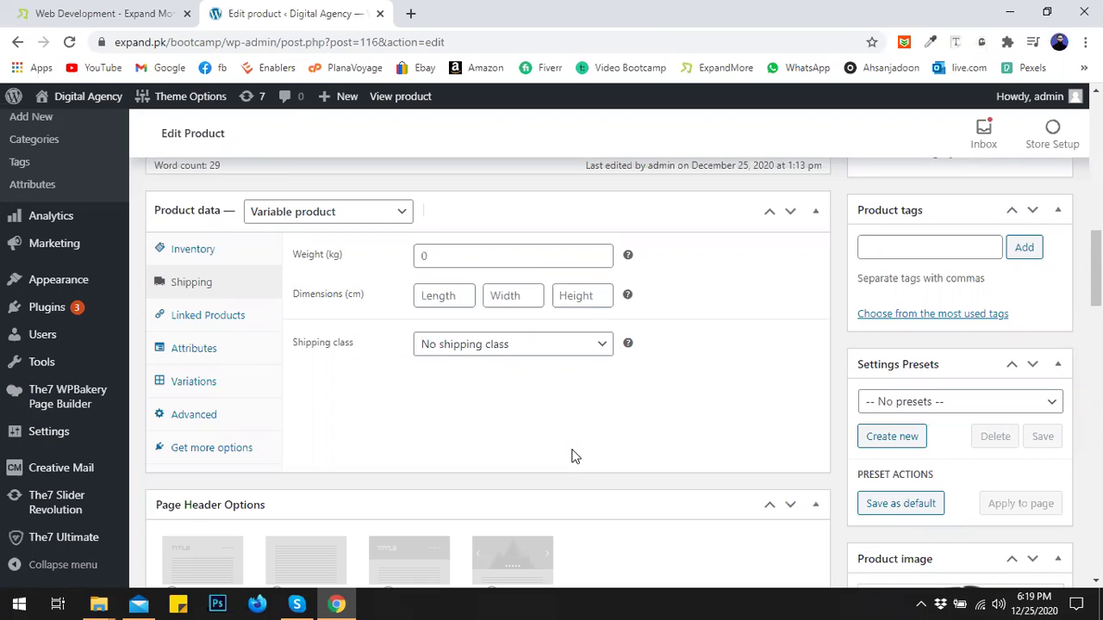
click(444, 251)
text(0)
key(BackSpace)
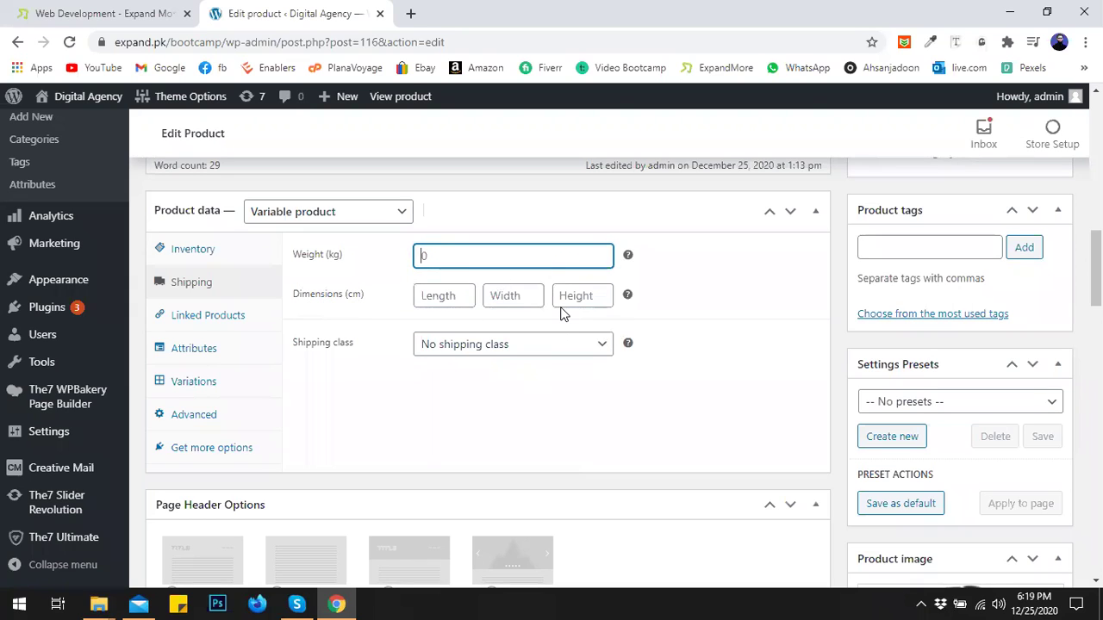
click(534, 346)
click(443, 409)
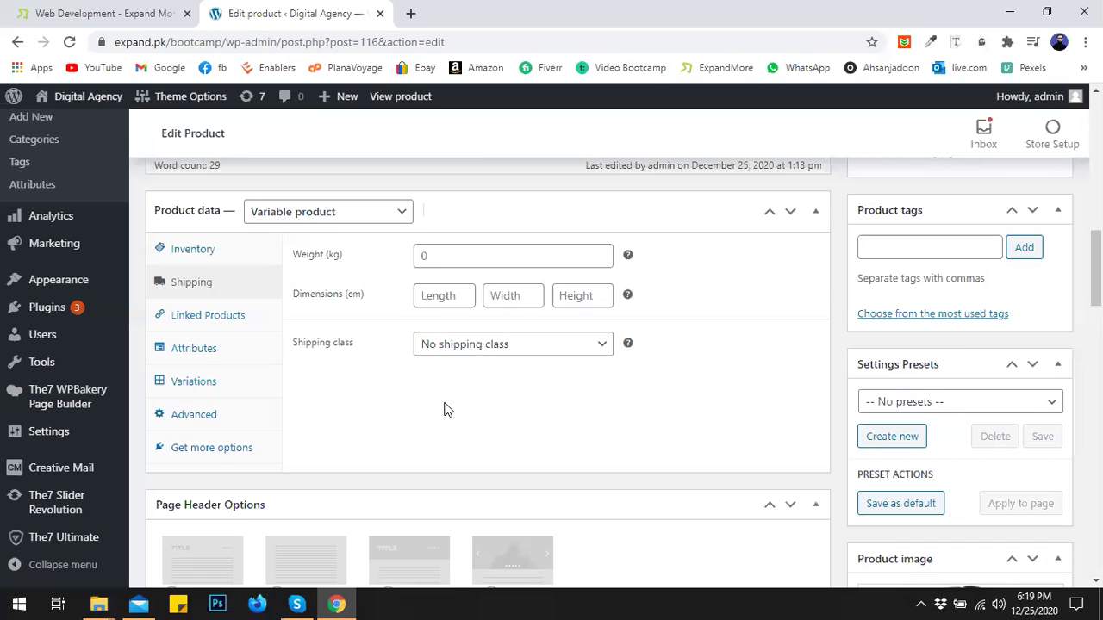
click(458, 254)
text(0.5)
click(375, 280)
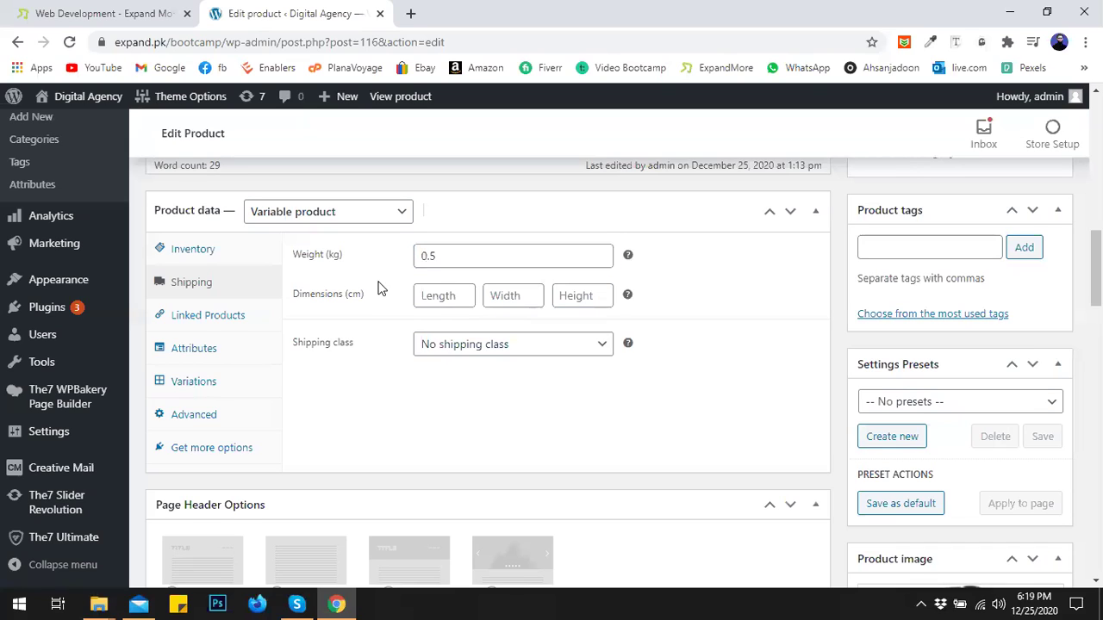
Set the shipping dimensions to 250 cm length, 300 cm width and 250 cm height, keeping "No shipping class"
click(448, 298)
text(250)
click(519, 297)
text(300)
click(585, 294)
text(250)
click(728, 313)
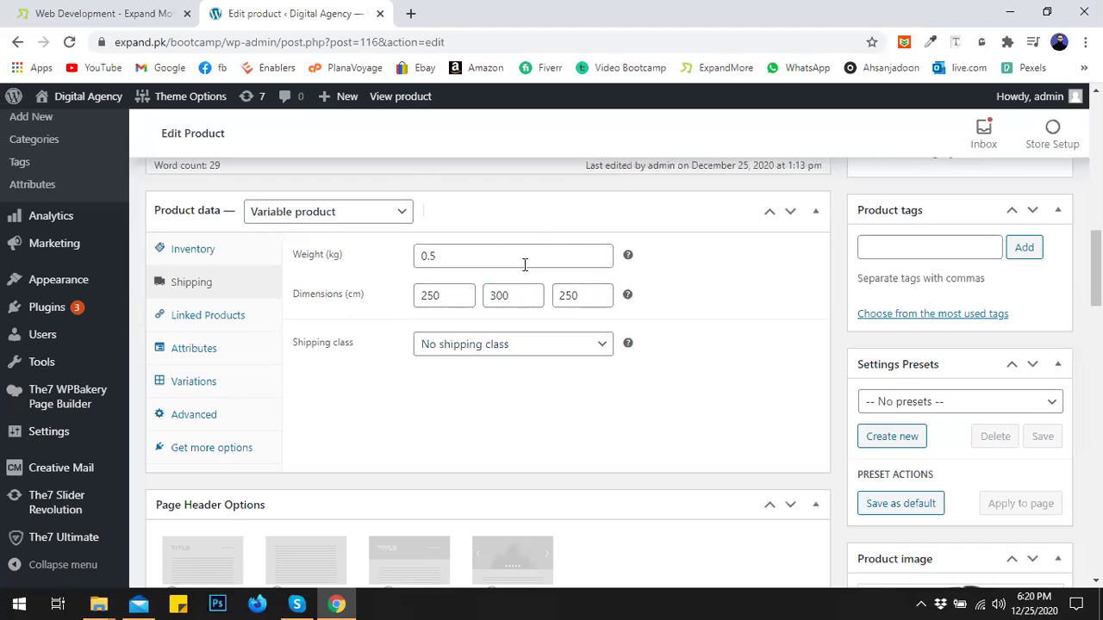
click(457, 346)
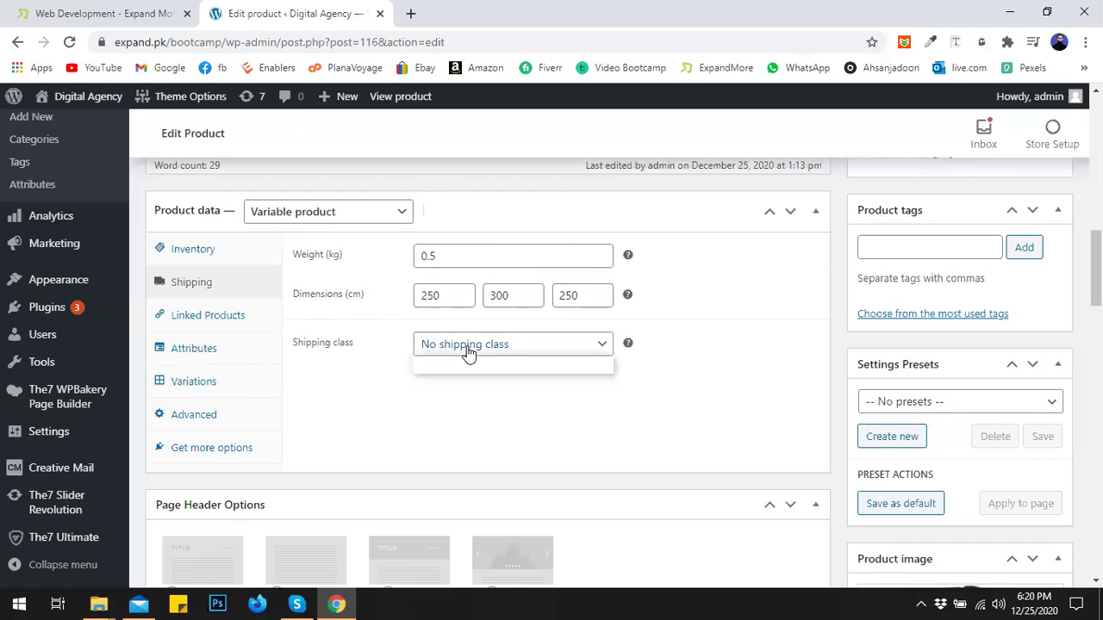
click(377, 401)
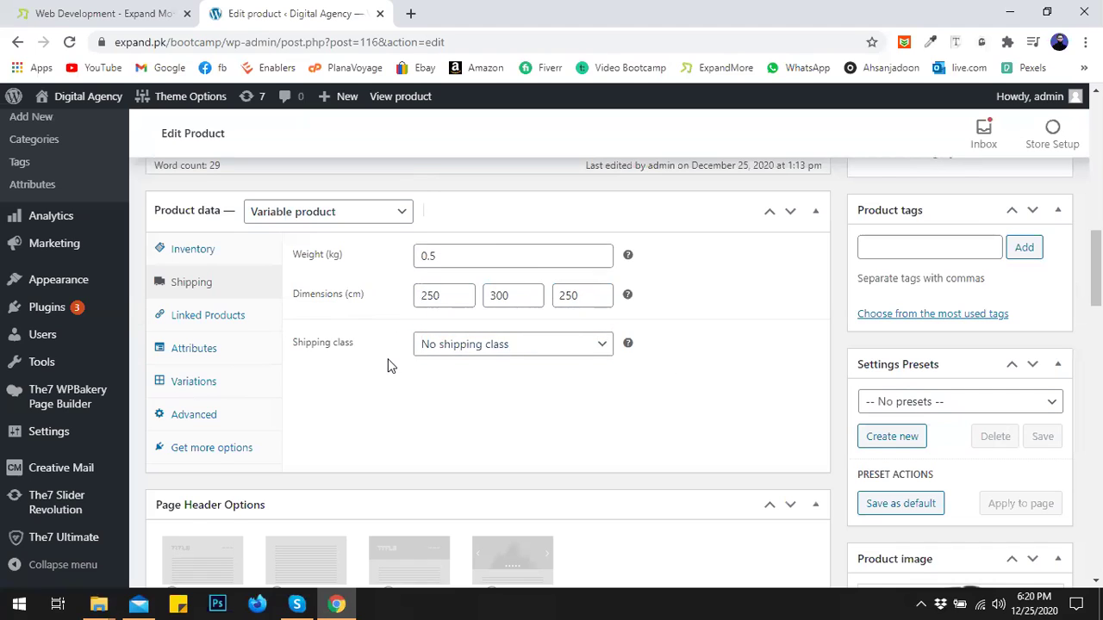
Open the Linked Products settings, check the Upsells help note and go to the Cross-sells product search
click(243, 322)
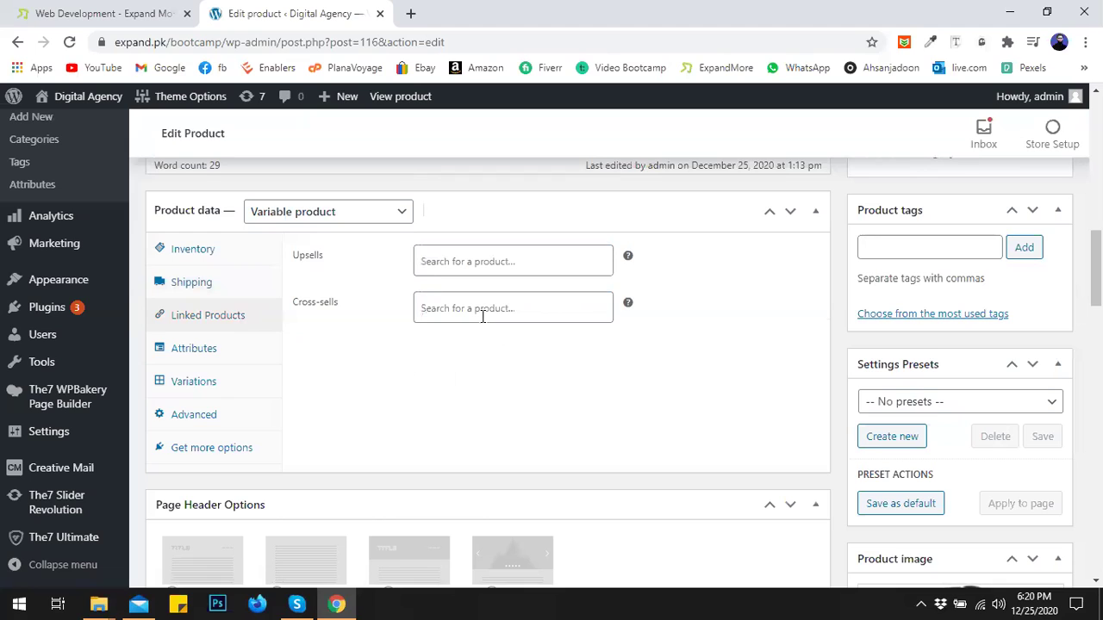
mouse_move(629, 257)
click(477, 307)
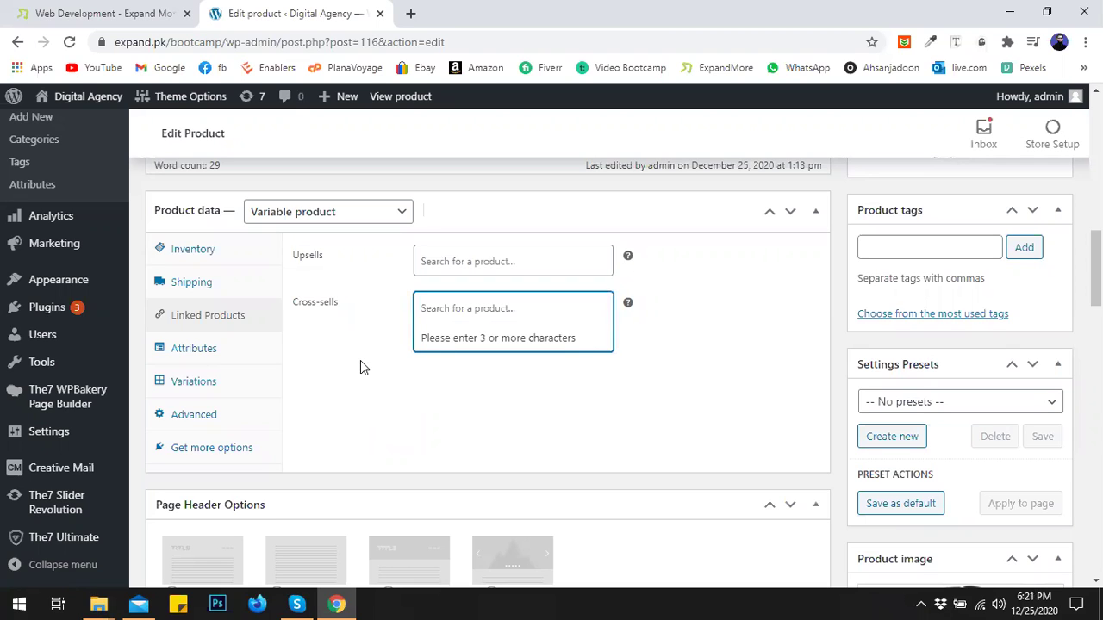
Open the All Products list in a new tab to view the existing products and return to the product editor
scroll(62, 244, up, 1)
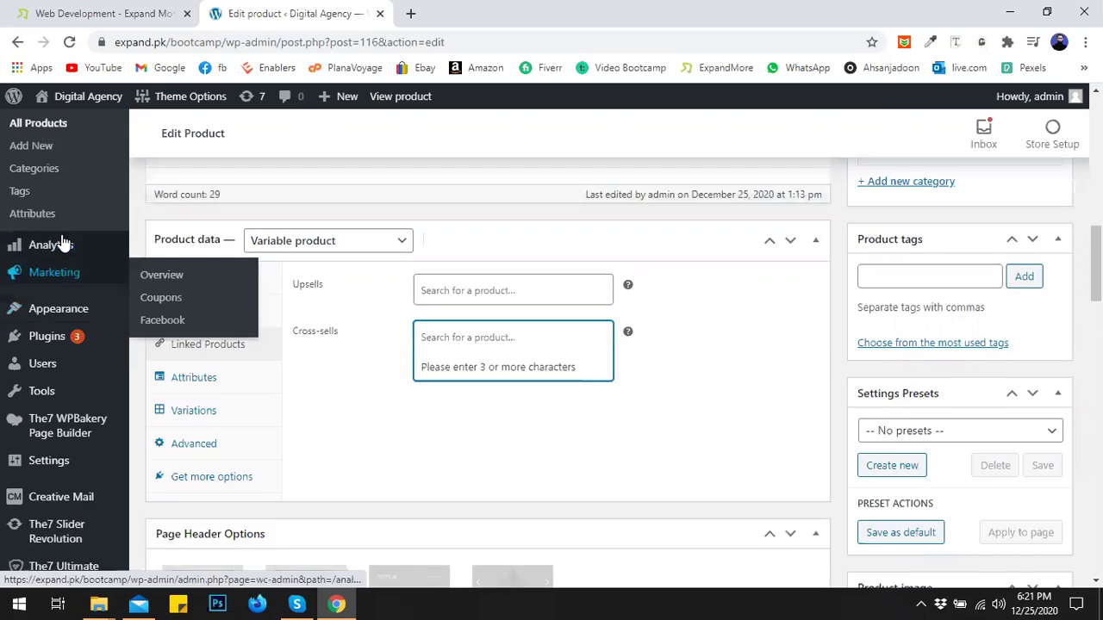
scroll(62, 244, up, 1)
scroll(51, 177, up, 2)
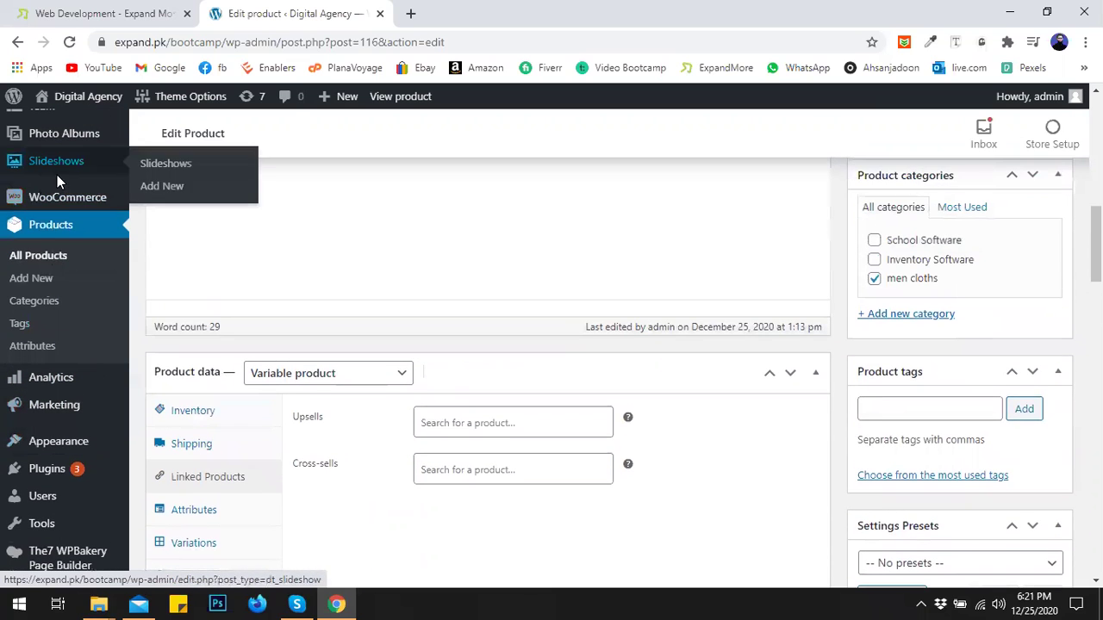
middle_click(50, 255)
click(487, 13)
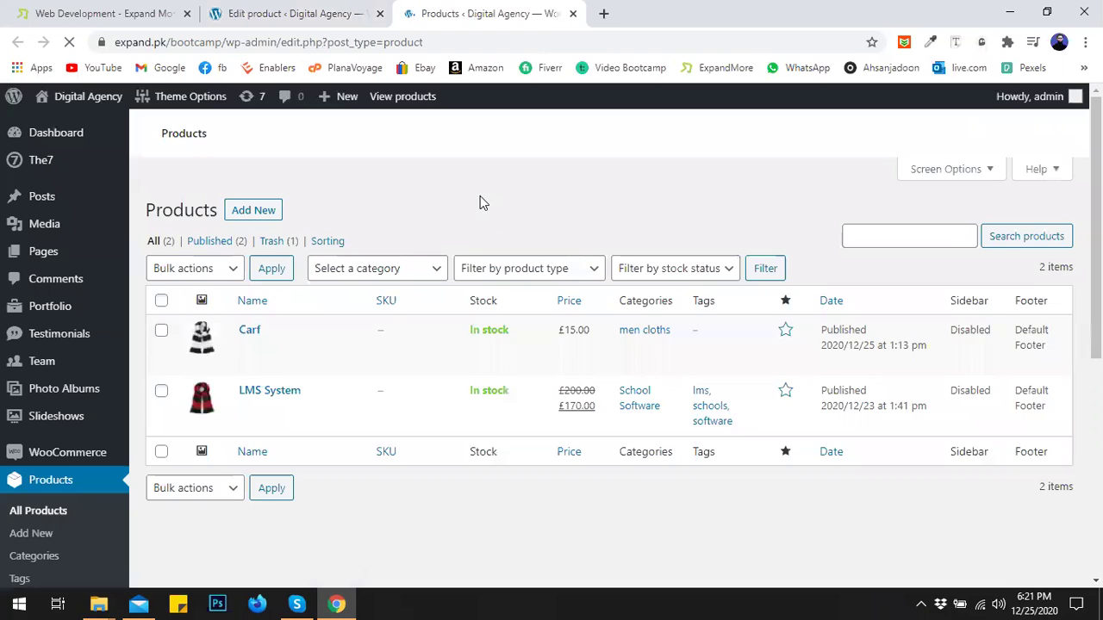
click(327, 12)
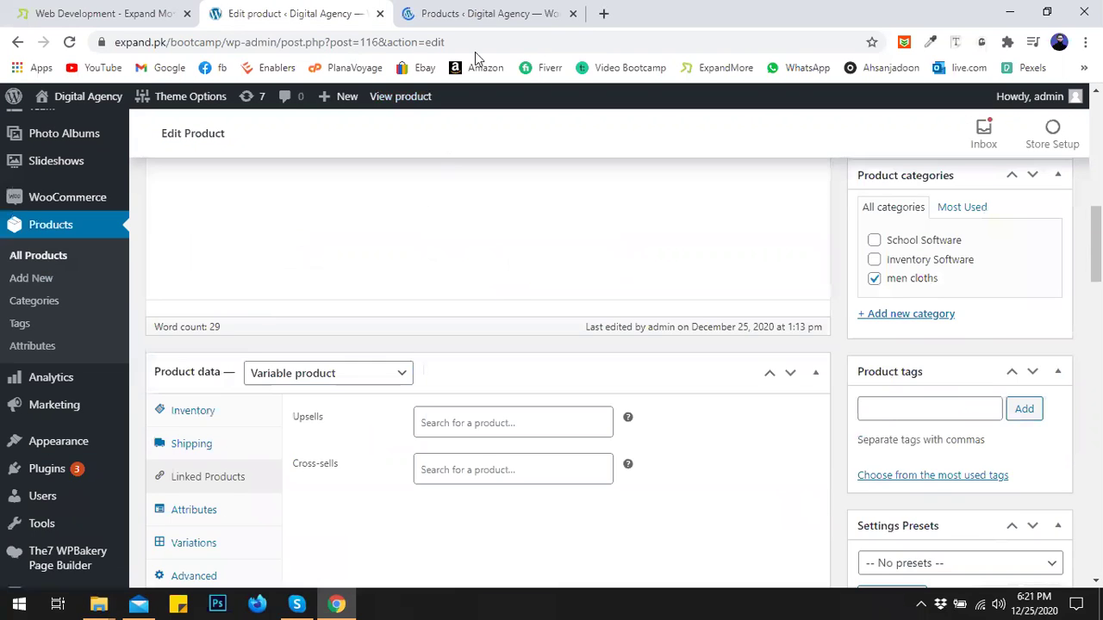
Add LMS System as both the upsell and the cross-sell product in the Linked Products settings
scroll(492, 270, down, 3)
click(494, 181)
text(lms)
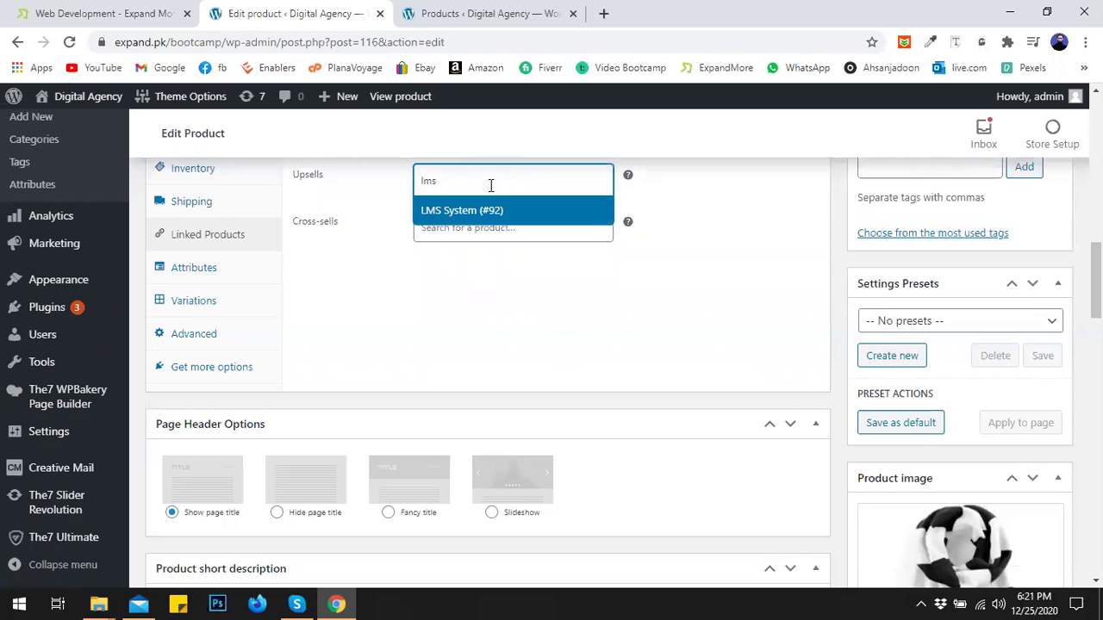
click(491, 217)
click(491, 251)
text(lms)
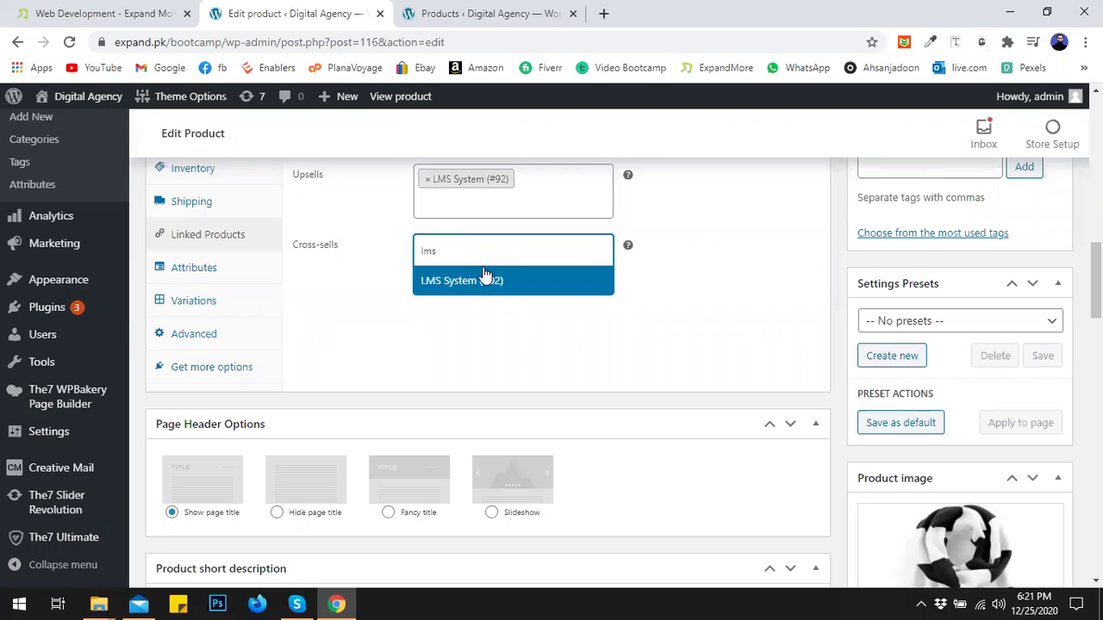
click(480, 286)
Check the product's Variations settings and return to its Attributes settings
scroll(478, 296, up, 1)
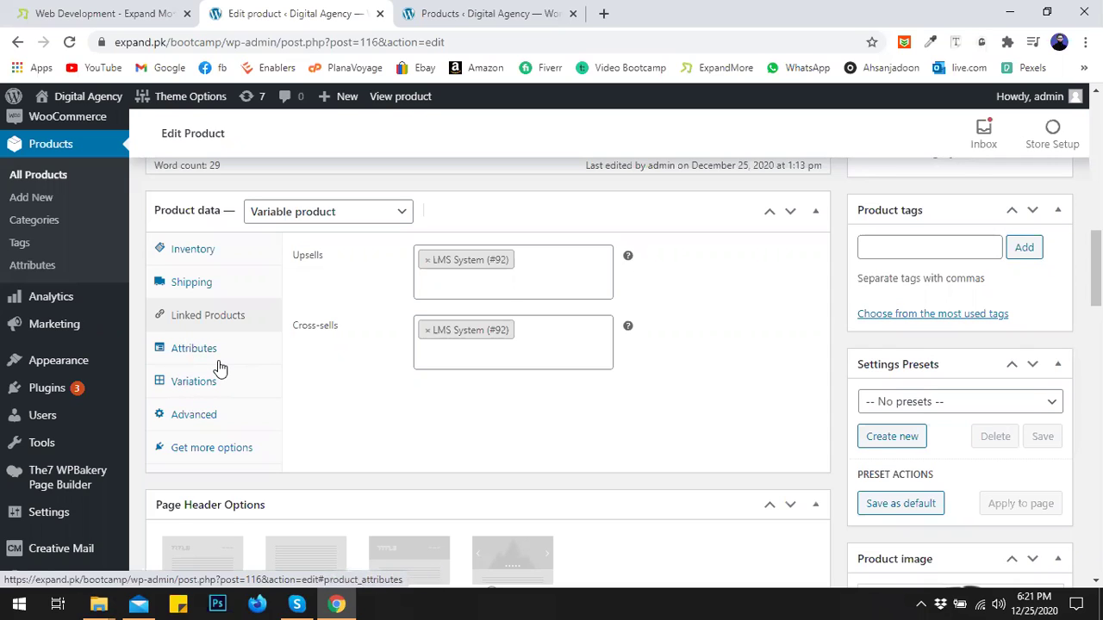
click(191, 355)
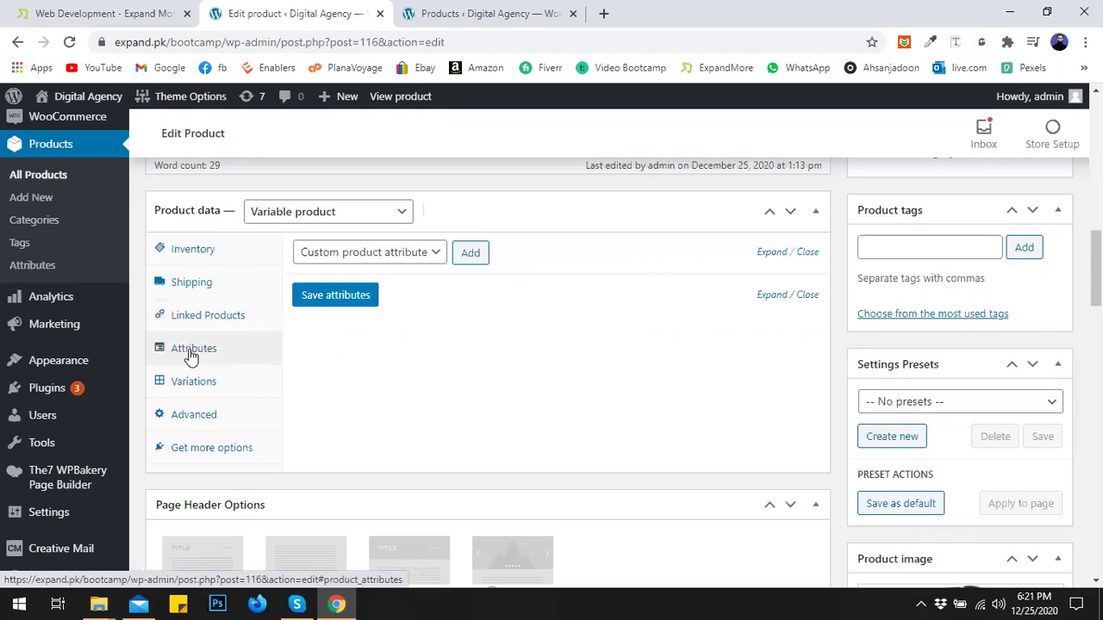
click(181, 381)
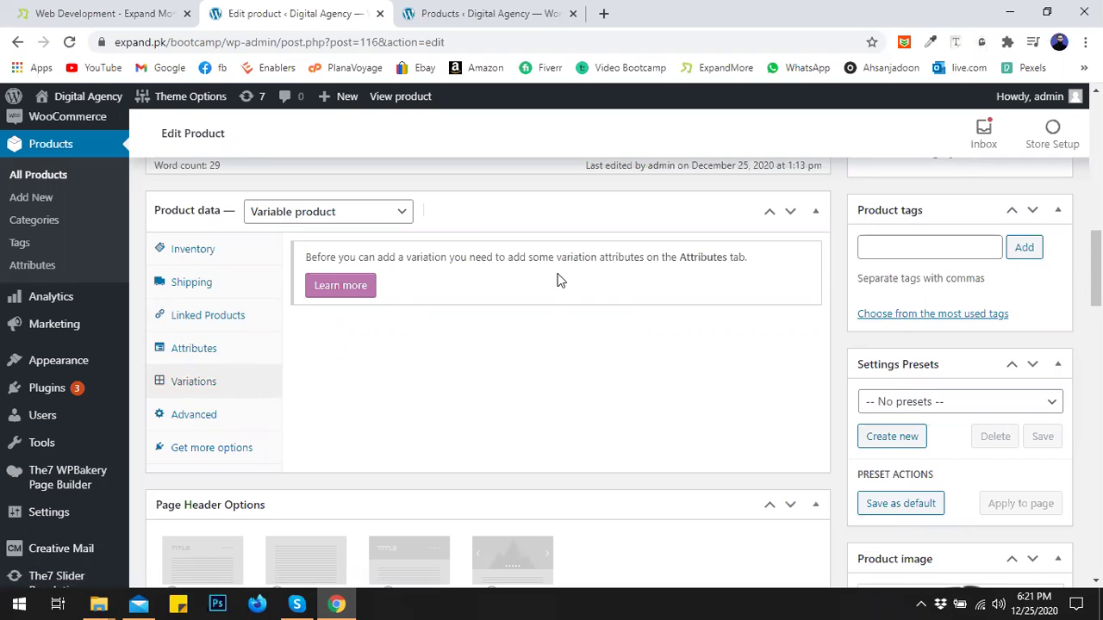
click(184, 348)
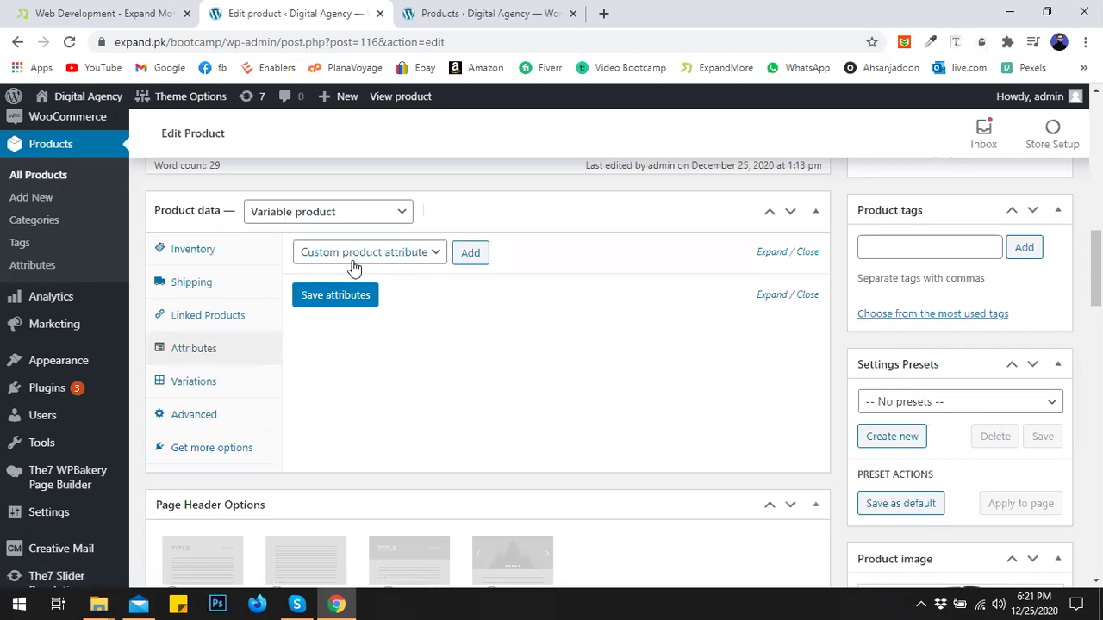
mouse_move(1096, 268)
mouse_down()
mouse_move(1097, 159)
mouse_move(1097, 262)
mouse_up()
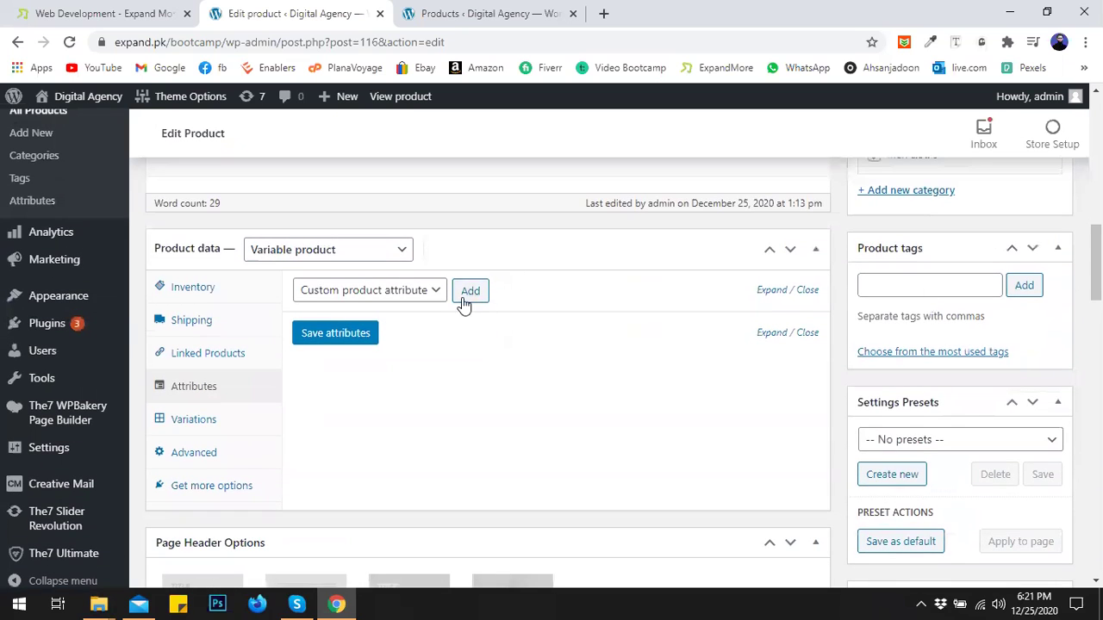
Add a custom product attribute named Color and enable it for variations
click(406, 291)
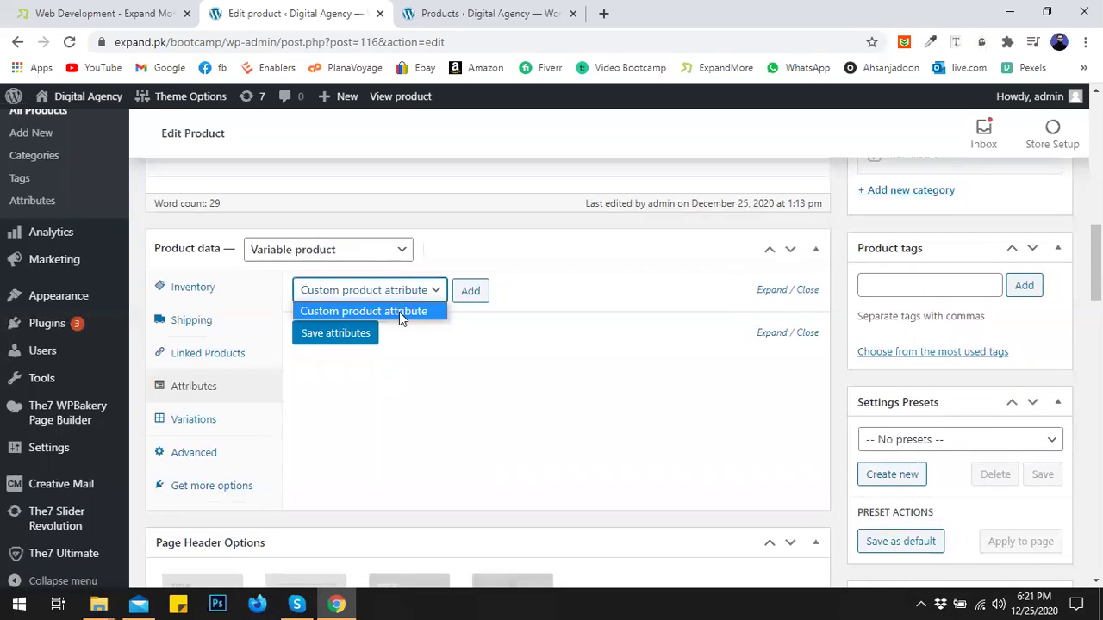
click(469, 291)
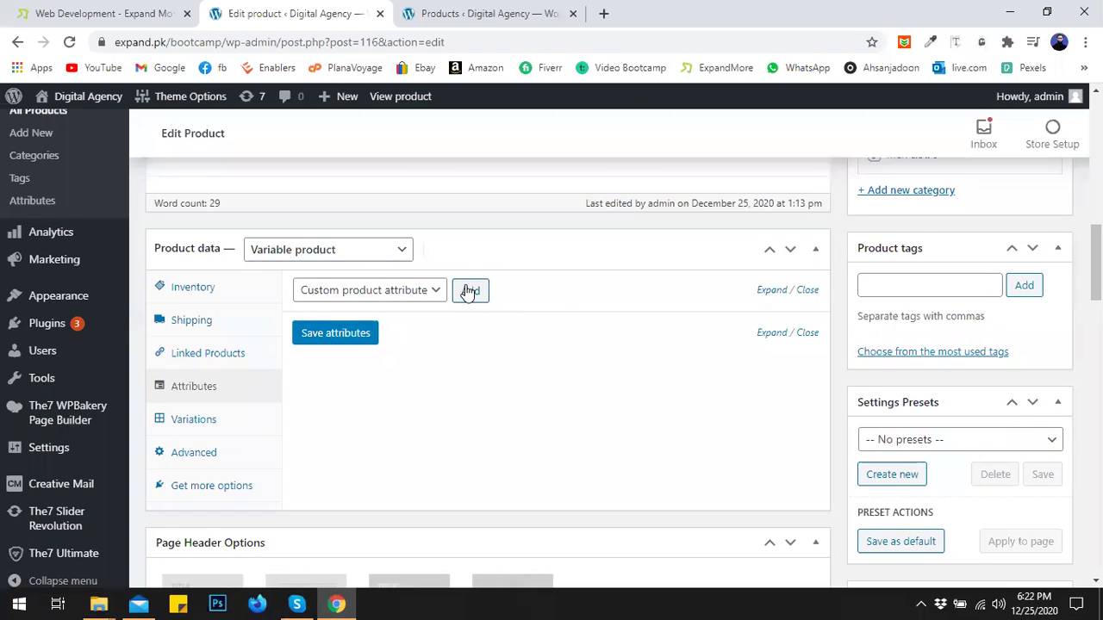
click(469, 290)
click(370, 393)
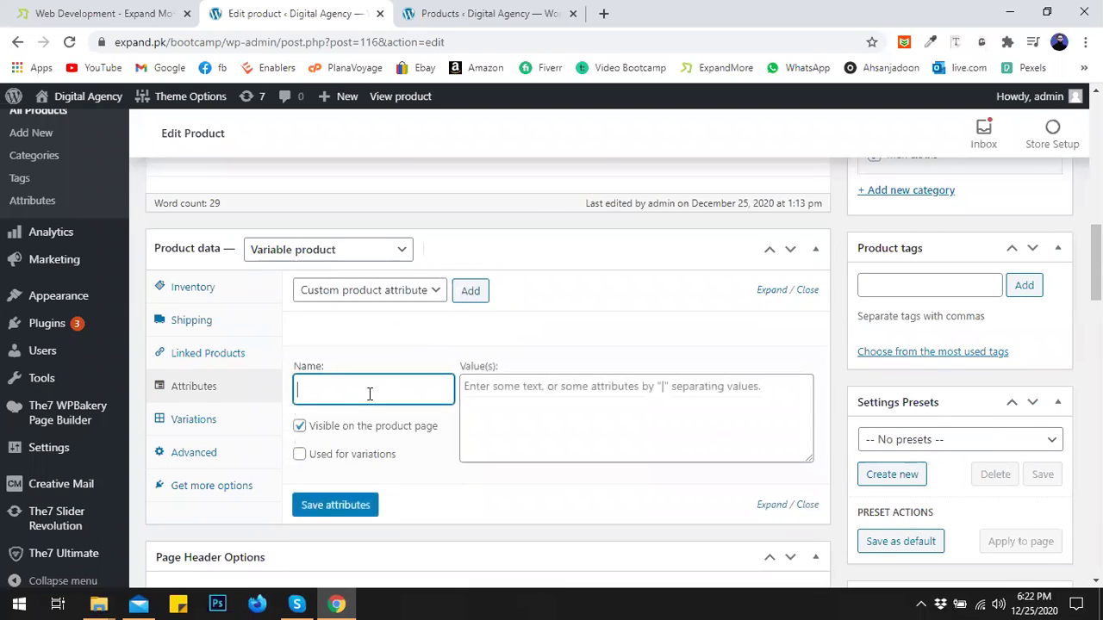
click(390, 362)
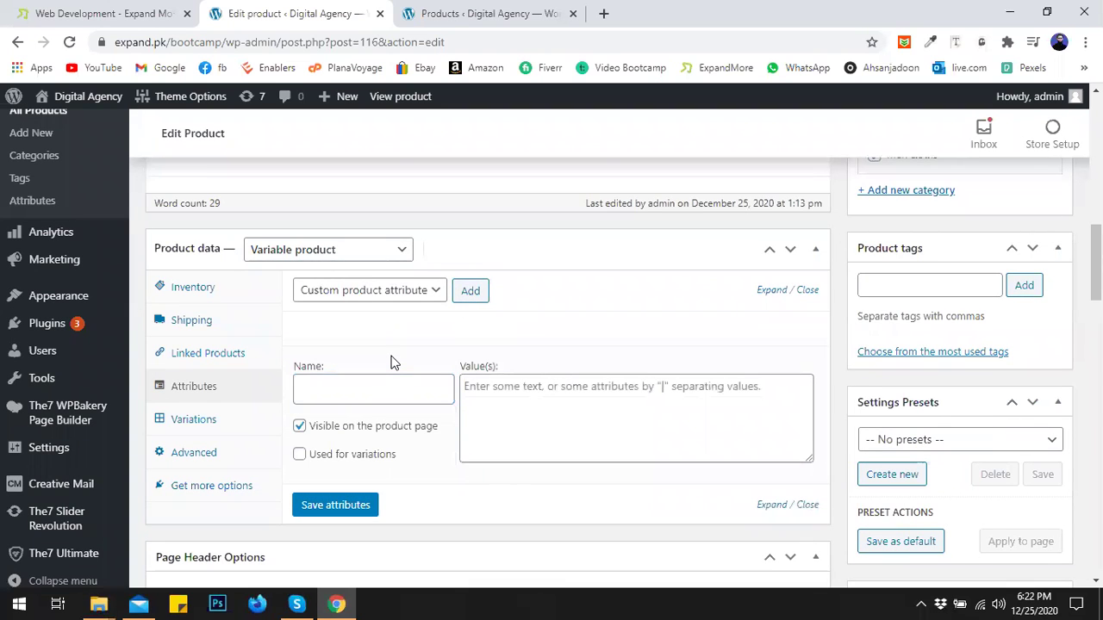
click(326, 456)
click(330, 388)
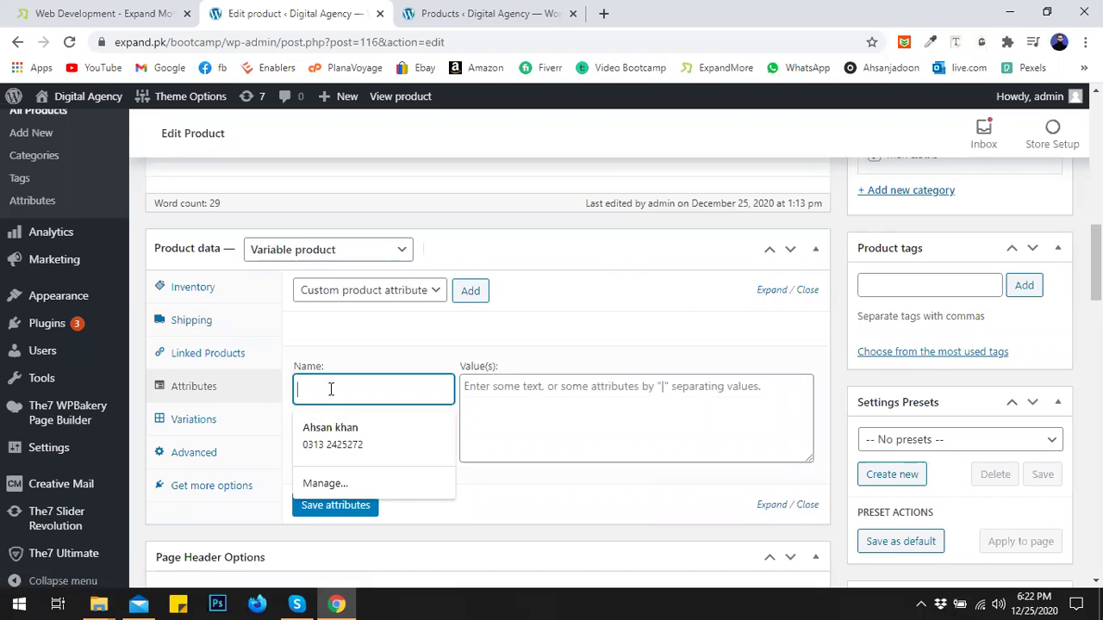
text(Color)
Enter Red | Brown as the Color attribute's values and save the attributes
click(544, 410)
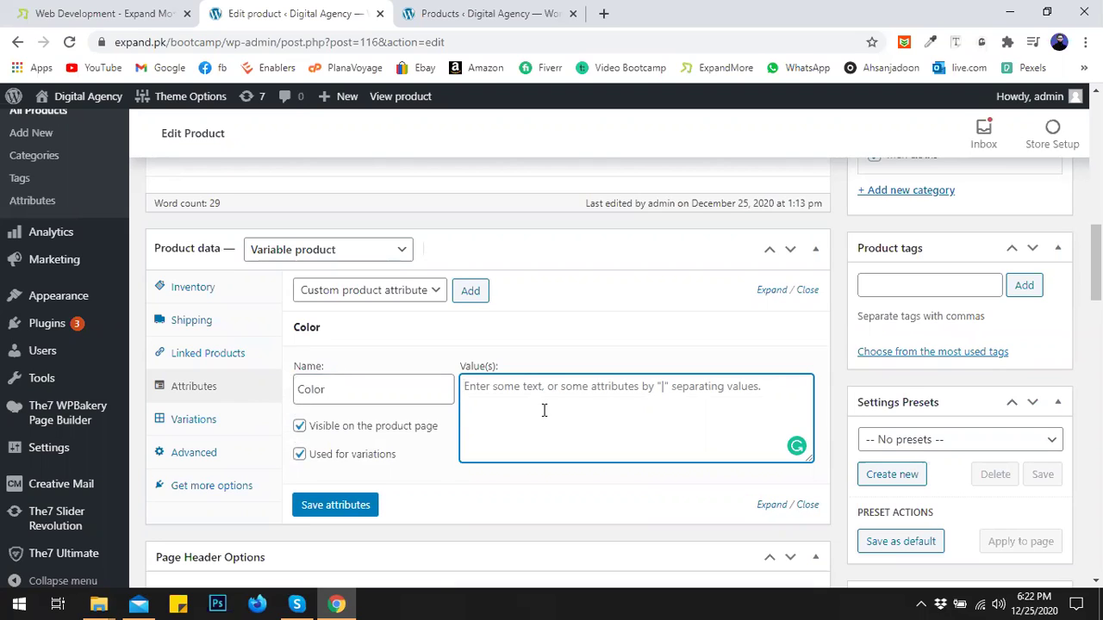
text(r)
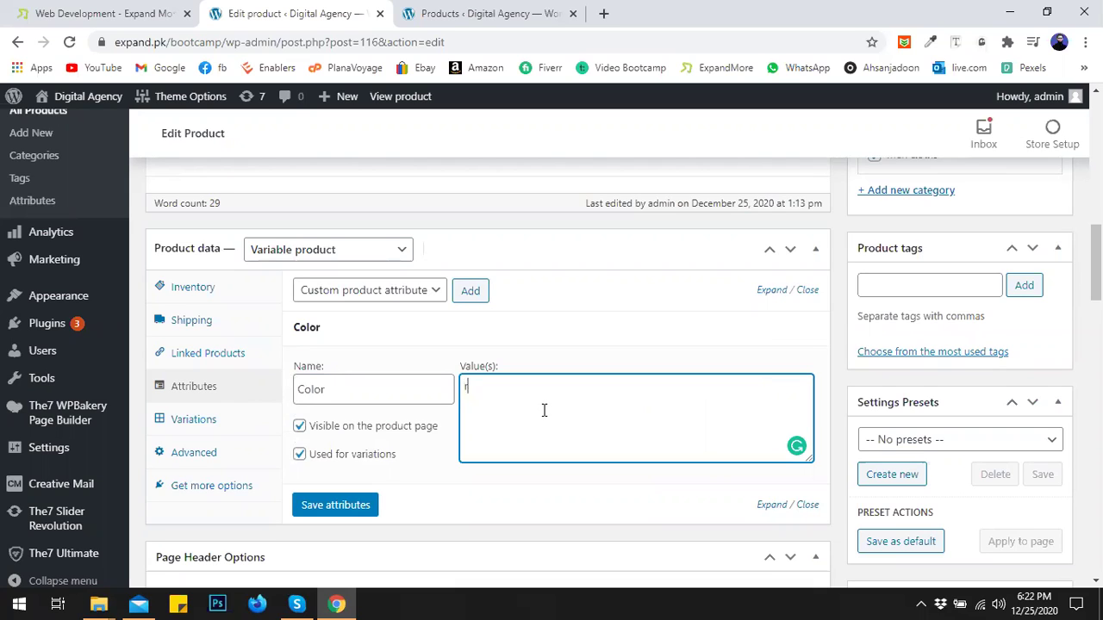
key(BackSpace)
text(Re)
text(Brown)
click(344, 507)
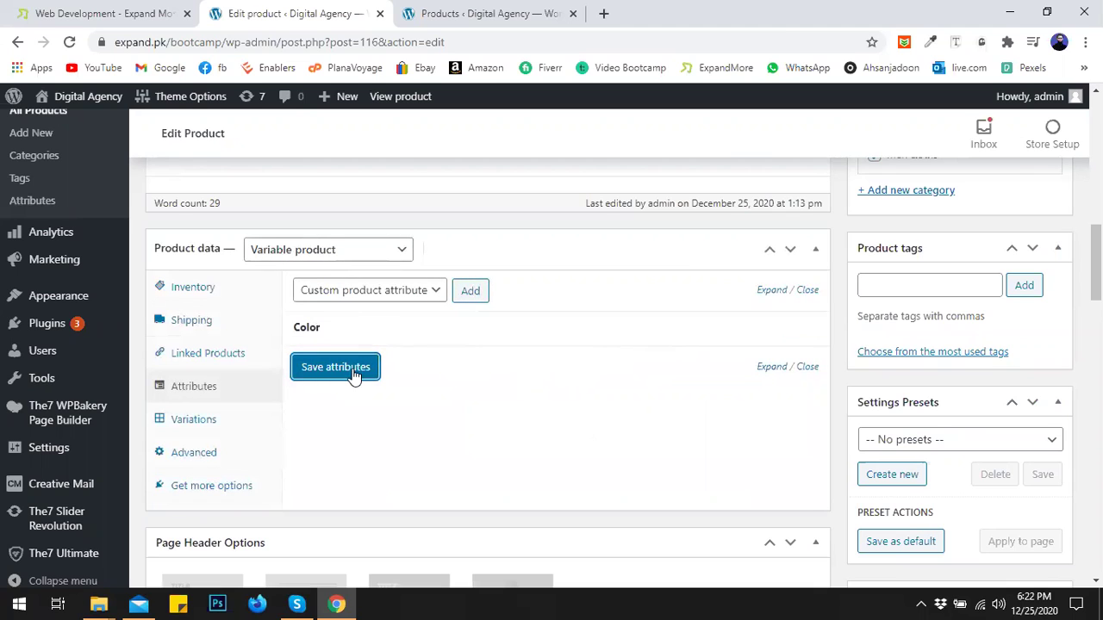
Add a second custom product attribute named Size
click(474, 291)
click(414, 428)
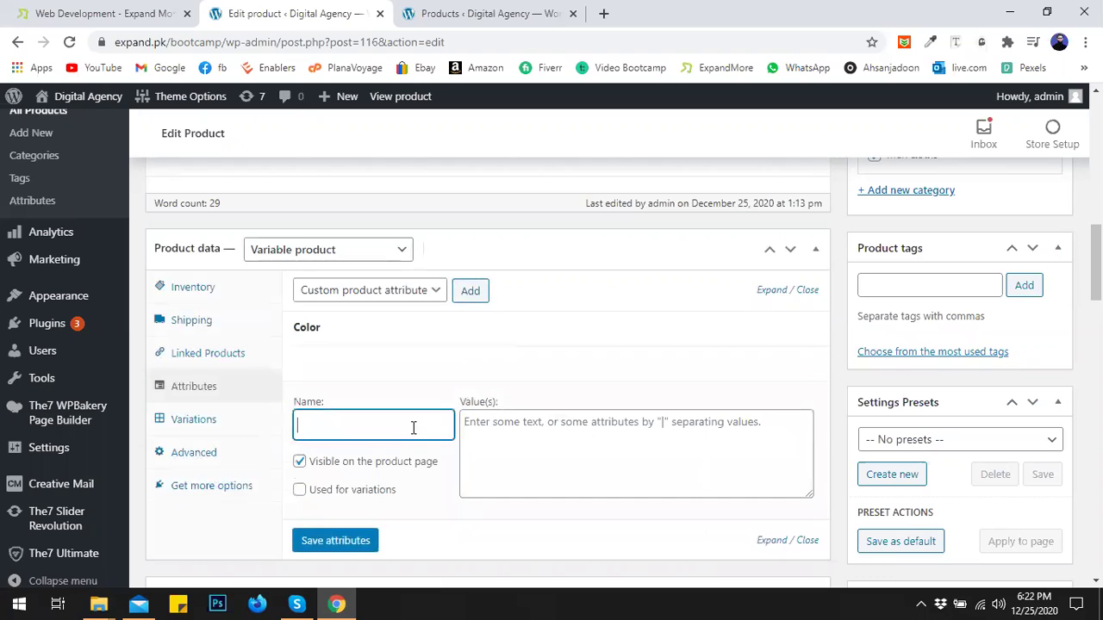
text(Sixeq)
key(Tab)
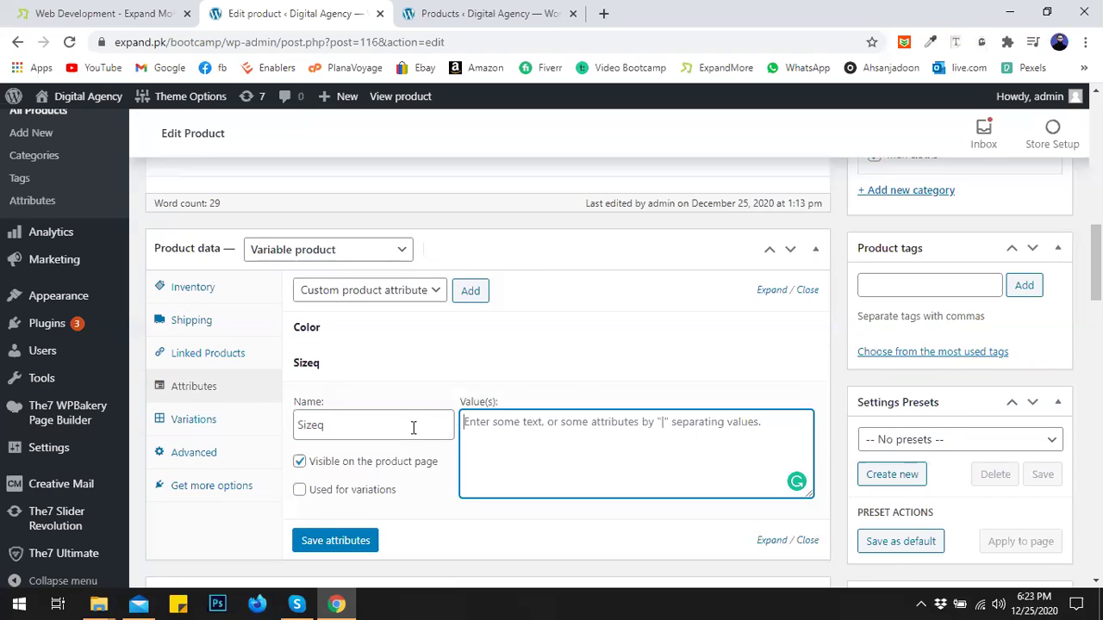
click(413, 429)
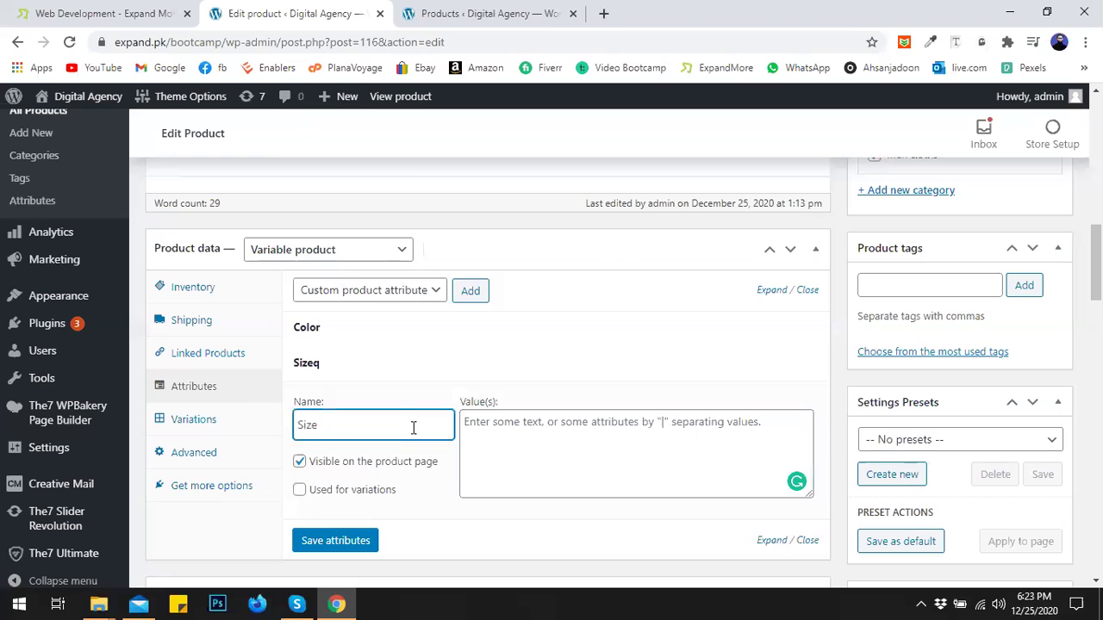
key(Tab)
Give the Size attribute the values Small|Large, enable it for variations and save the attributes
text(Sma)
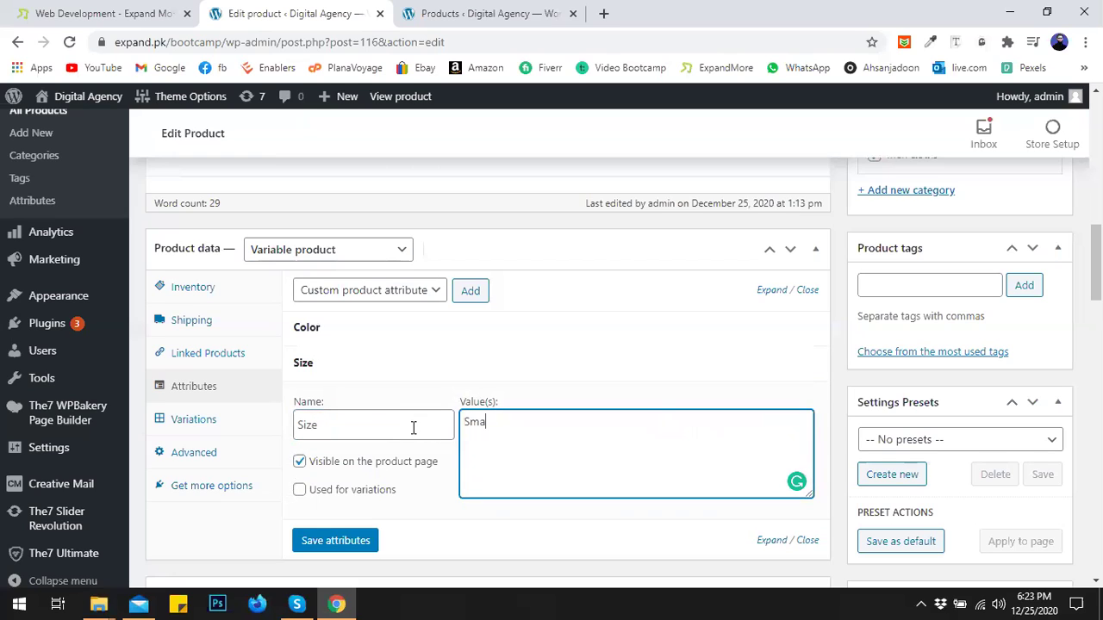
text(ll|large)
click(493, 424)
key(Delete)
text(L)
click(326, 490)
click(338, 541)
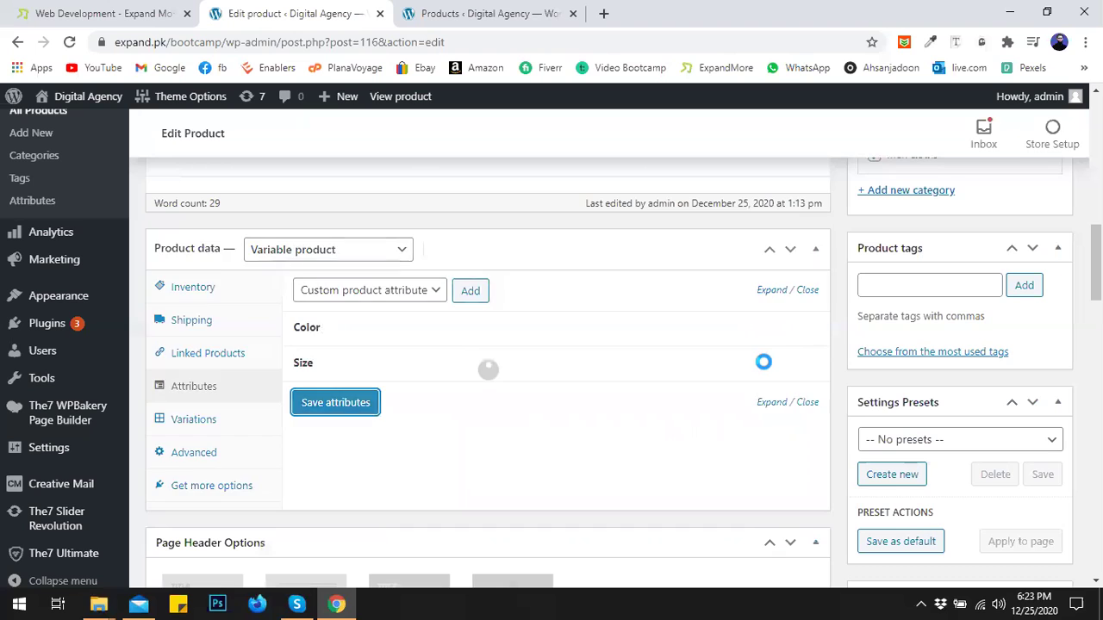
Recheck the Color attribute's details, save the attributes again and open the Variations settings
click(771, 334)
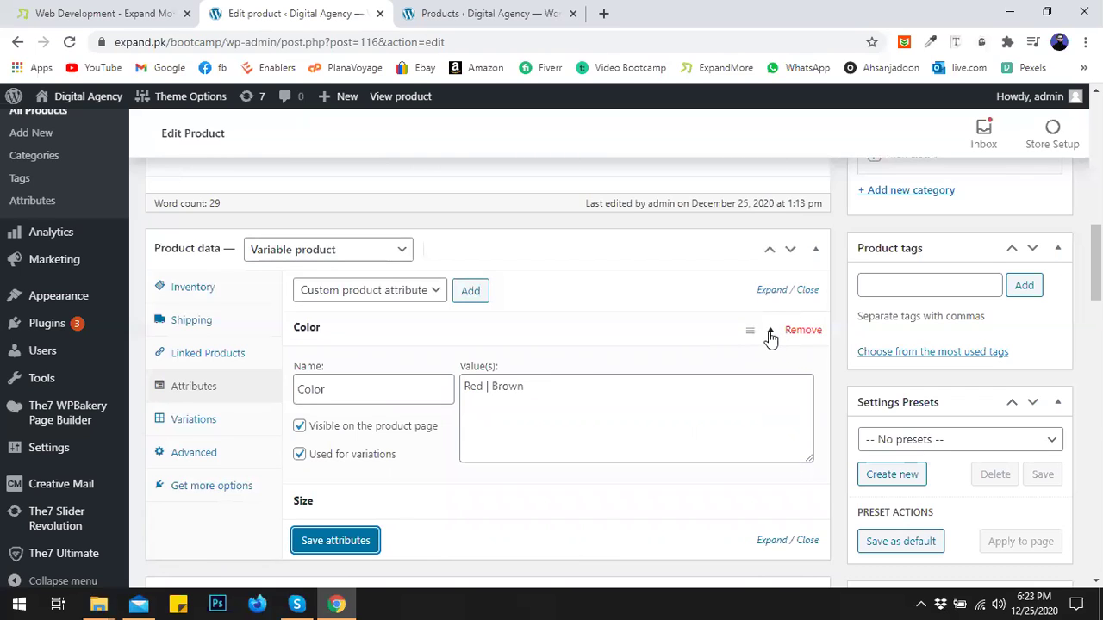
click(770, 336)
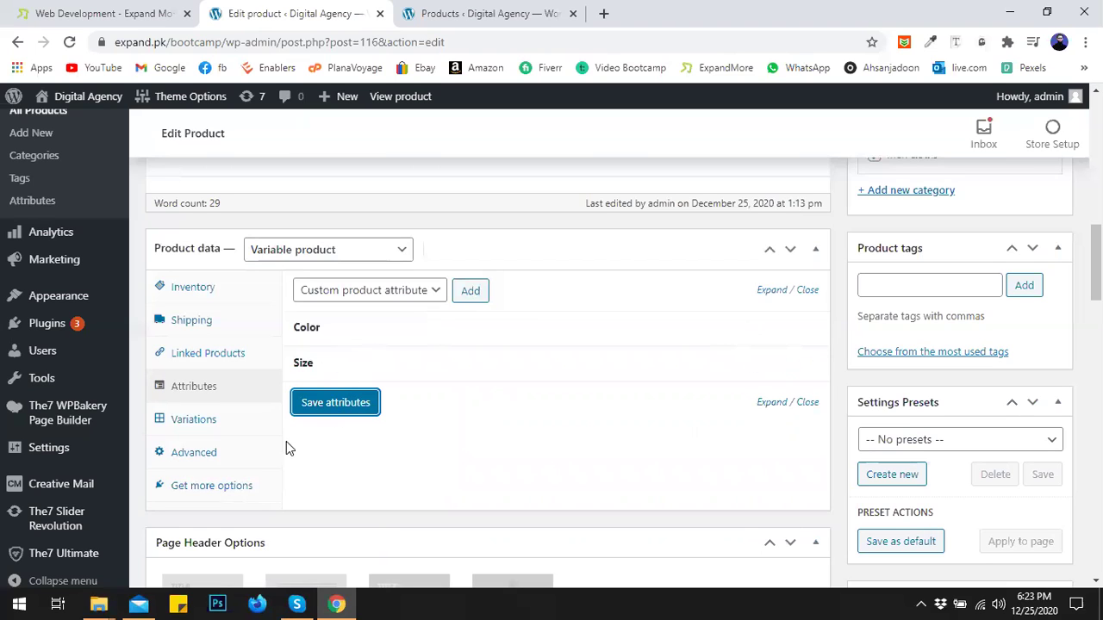
click(330, 413)
click(183, 422)
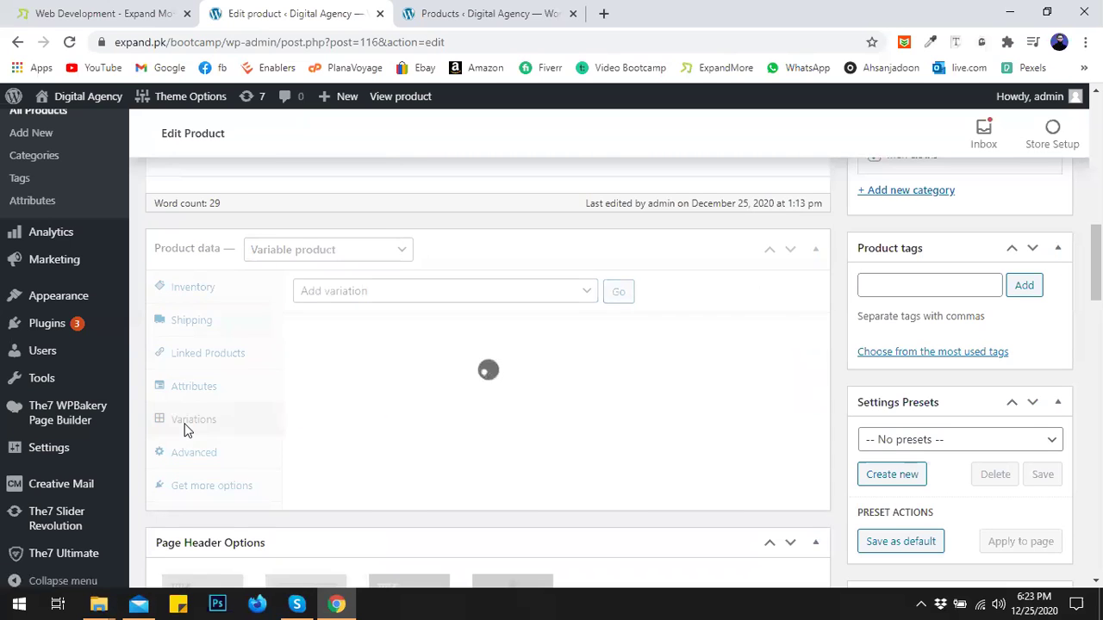
click(438, 293)
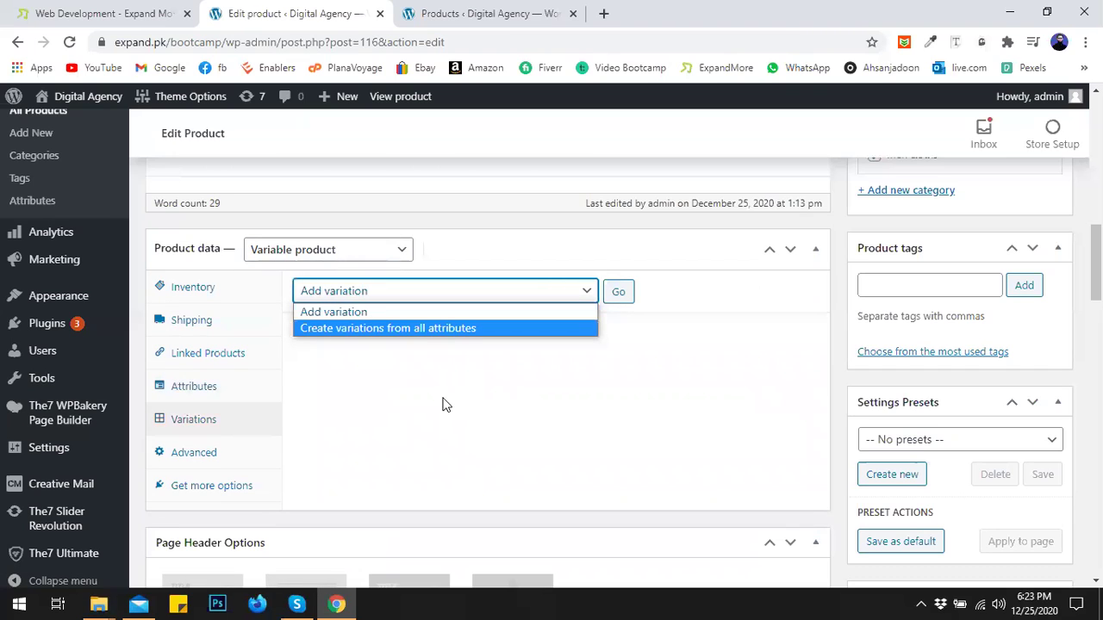
click(616, 435)
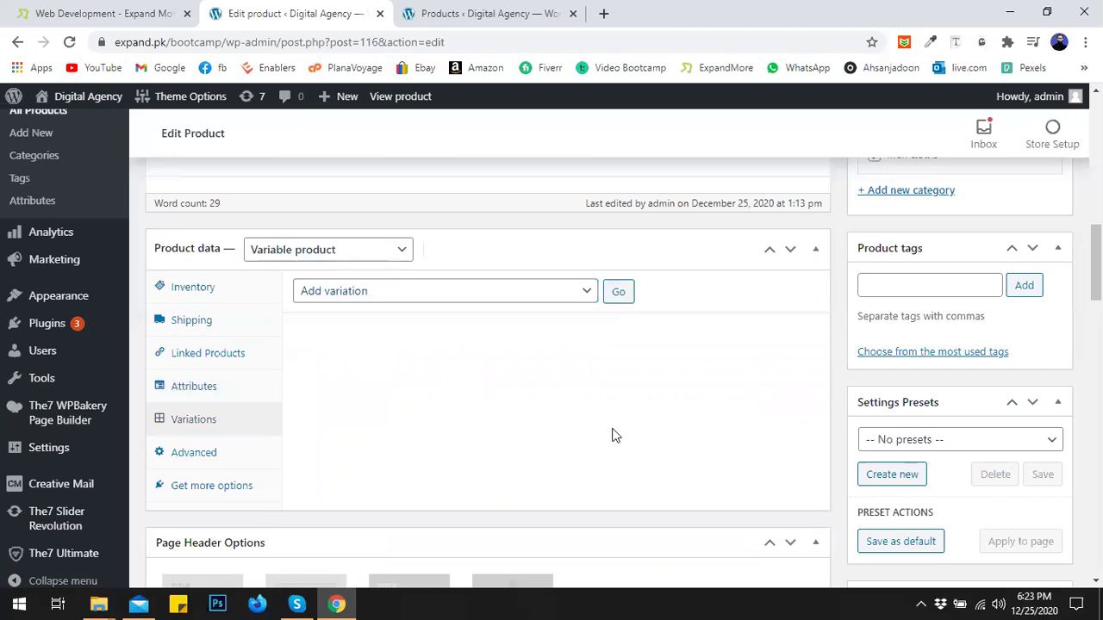
click(407, 297)
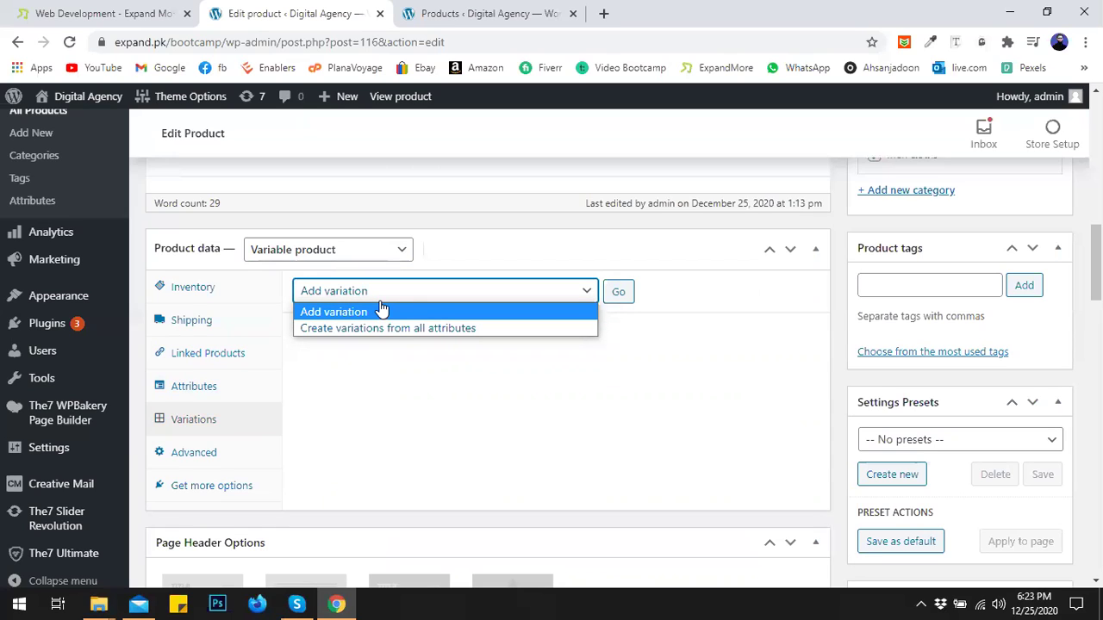
click(399, 334)
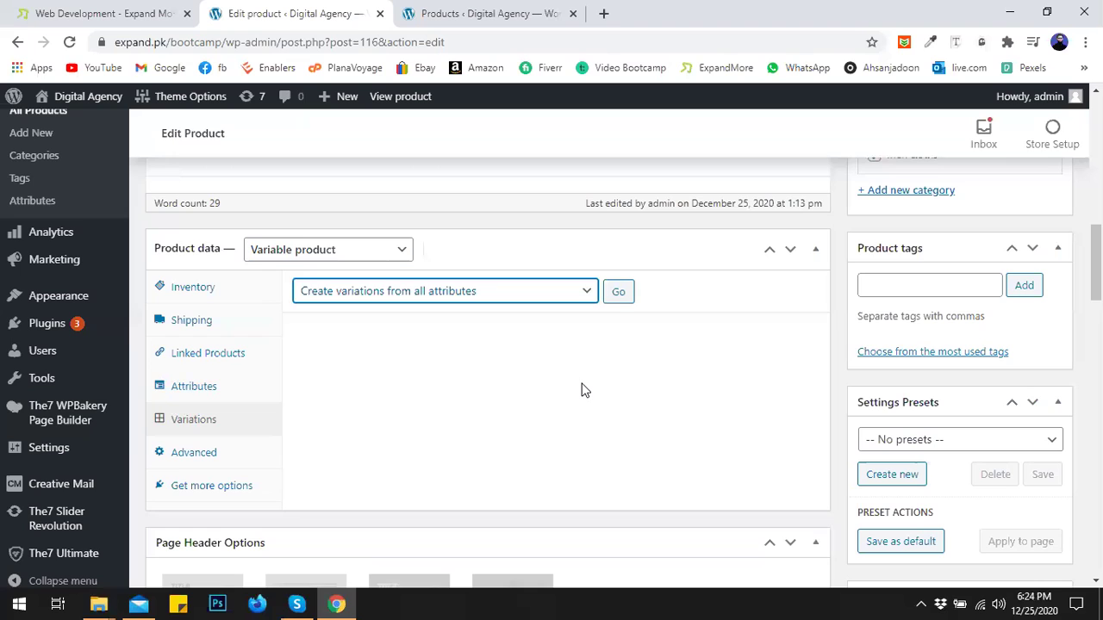
Add a single new variation to the product using the "Add variation" option
click(415, 296)
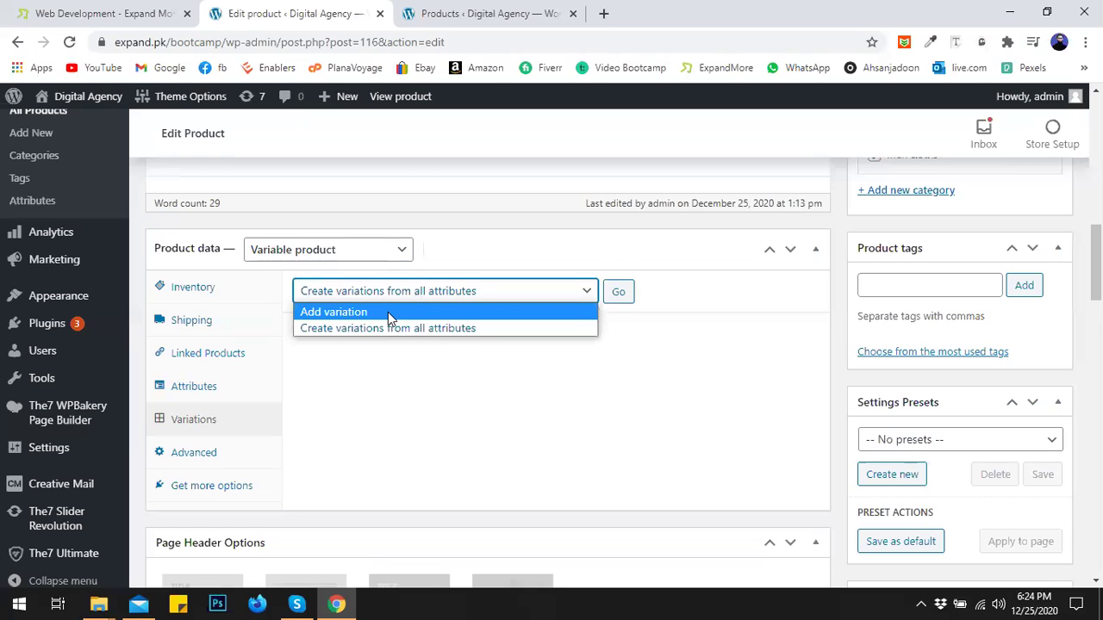
click(388, 312)
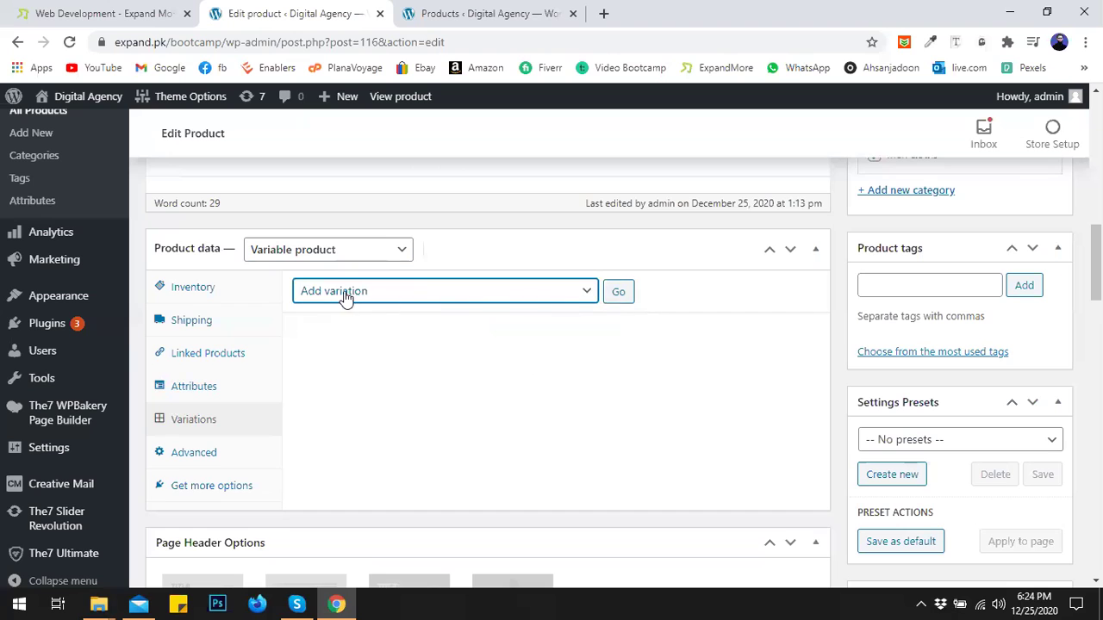
click(619, 294)
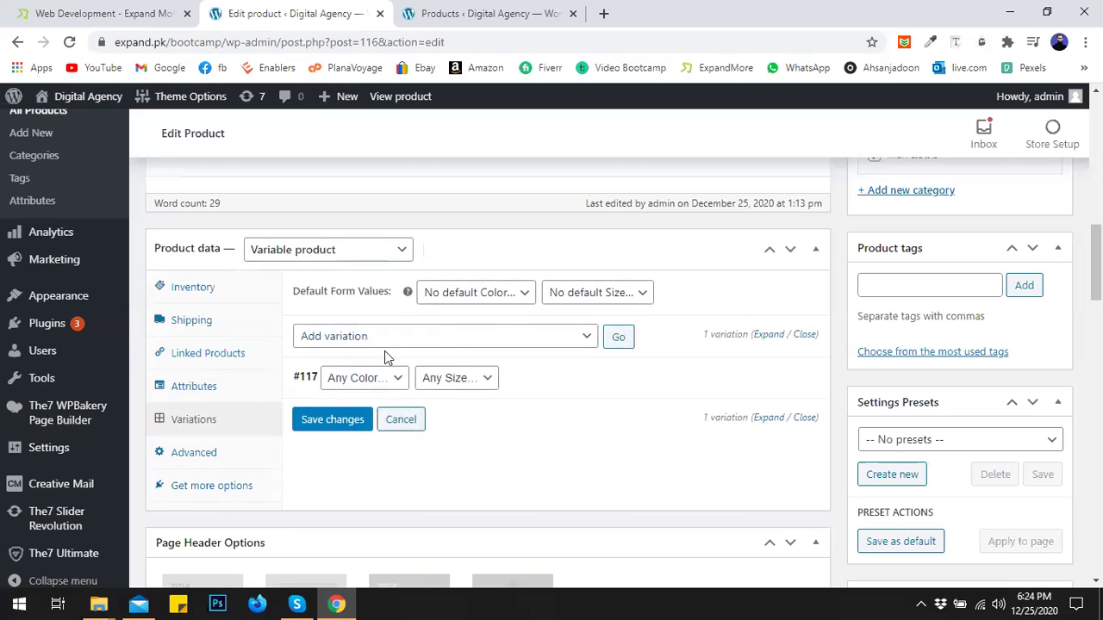
click(348, 338)
click(349, 339)
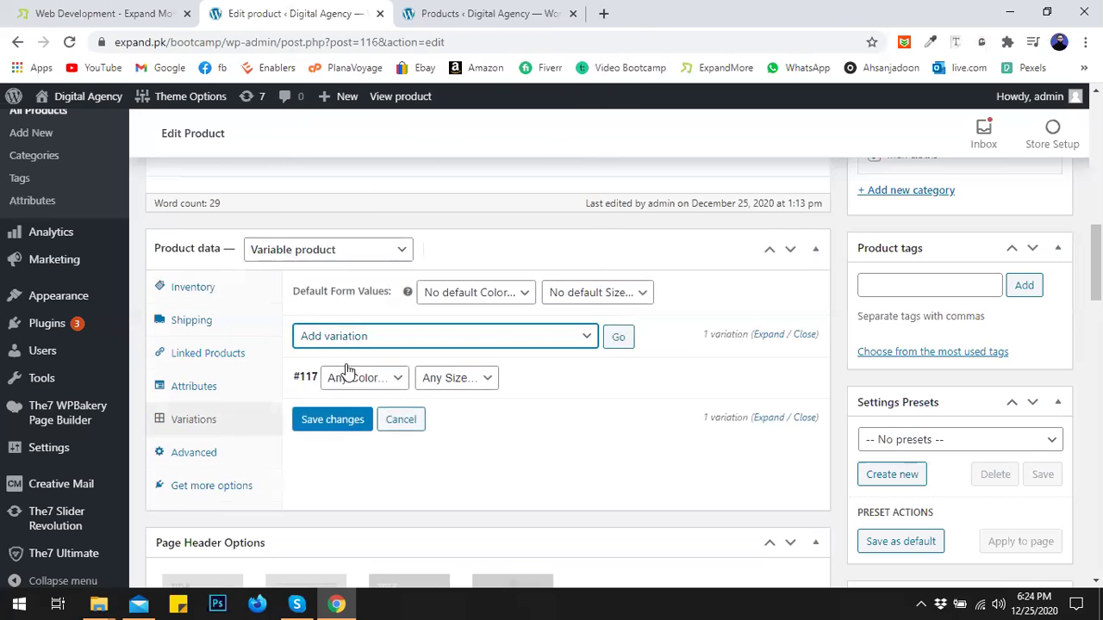
Set the new variation to color Red and size Small and save the changes
click(348, 379)
click(345, 412)
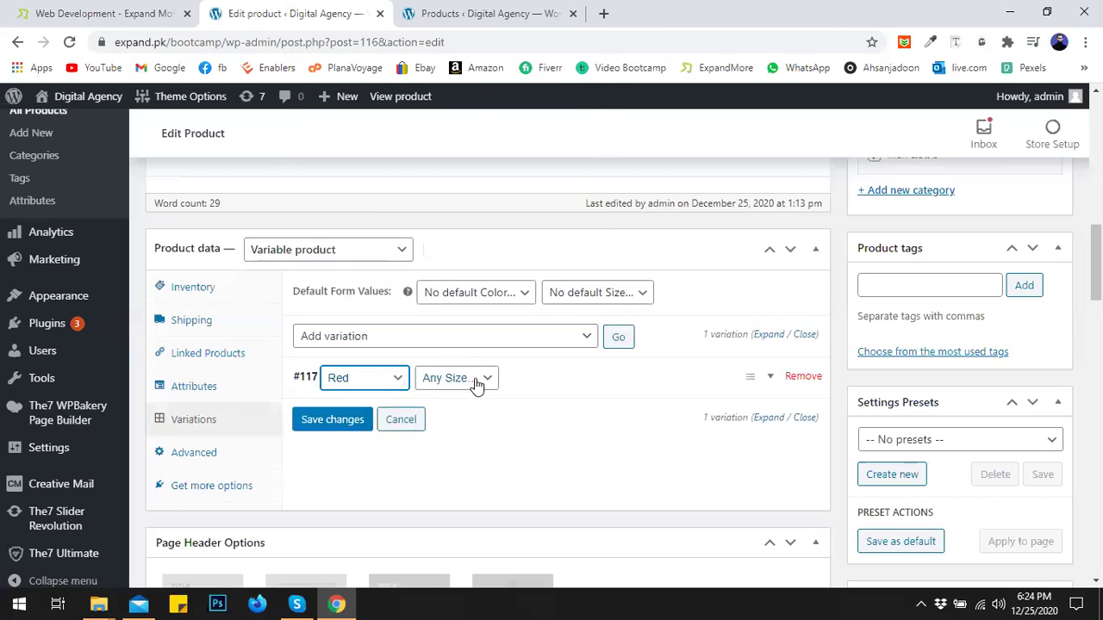
click(474, 380)
click(469, 415)
click(350, 422)
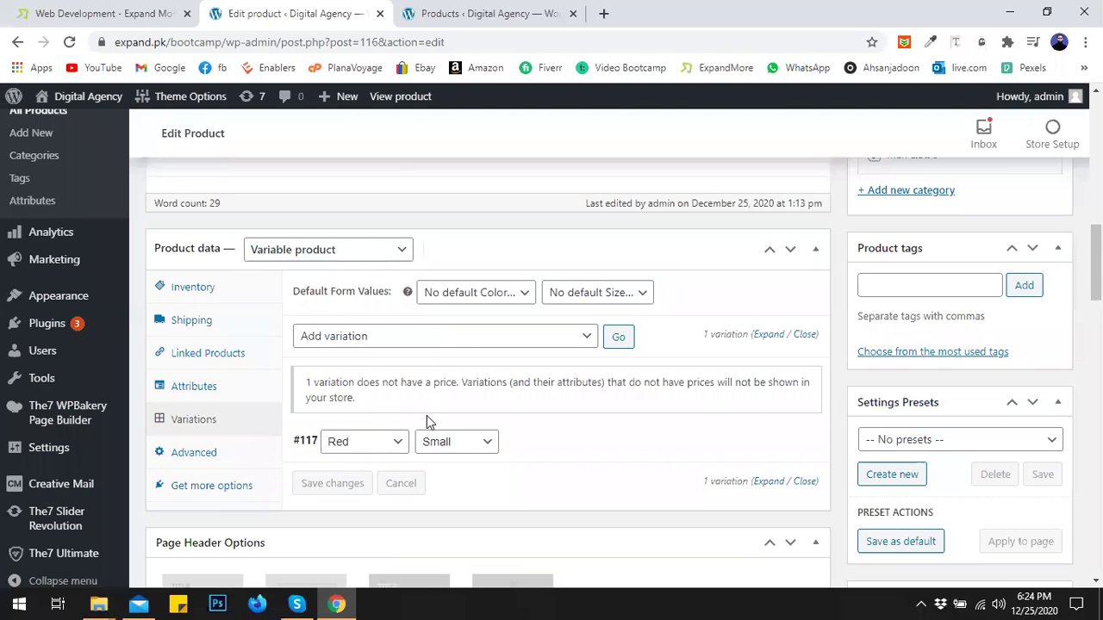
Add a second variation and set its color to Brown and its size to Small
click(618, 337)
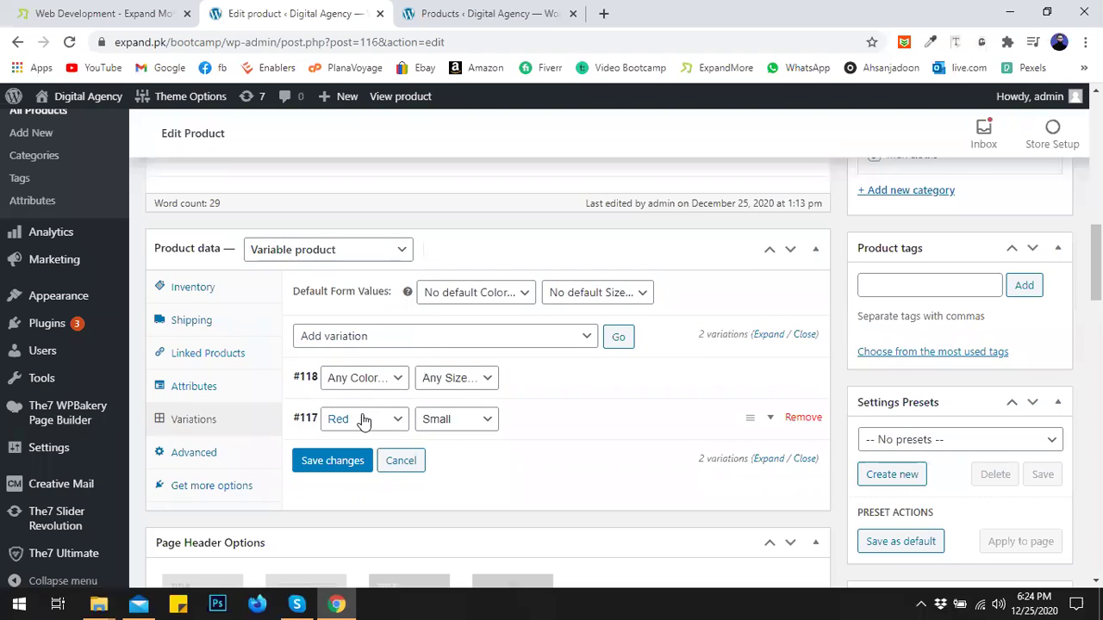
click(362, 384)
click(347, 425)
click(426, 379)
click(426, 414)
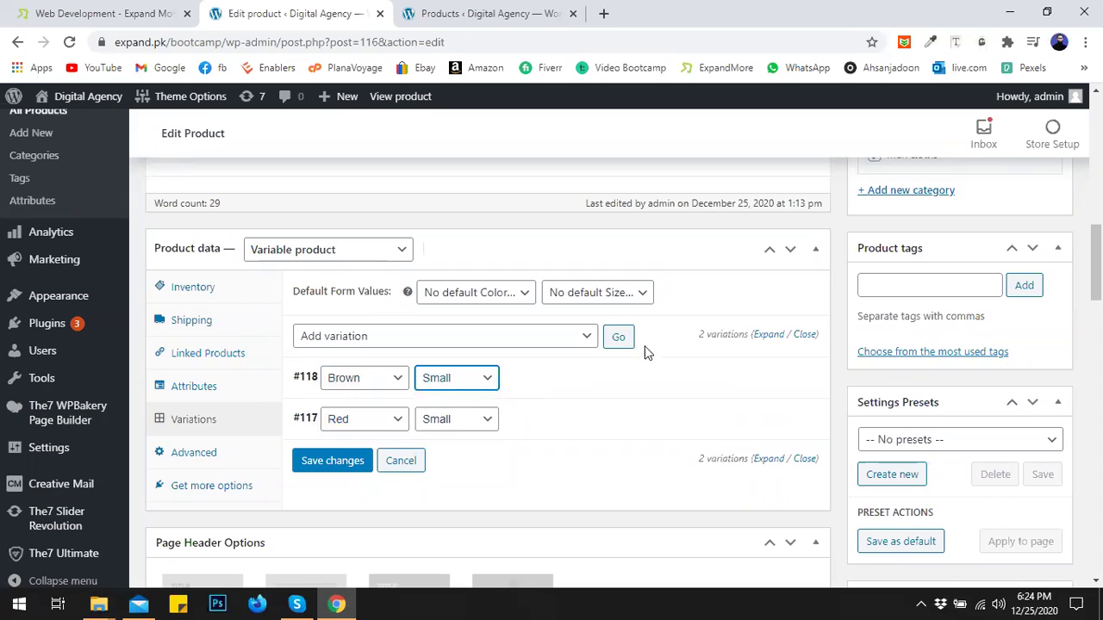
Add a third variation and set its color to Brown and its size to Large
click(627, 338)
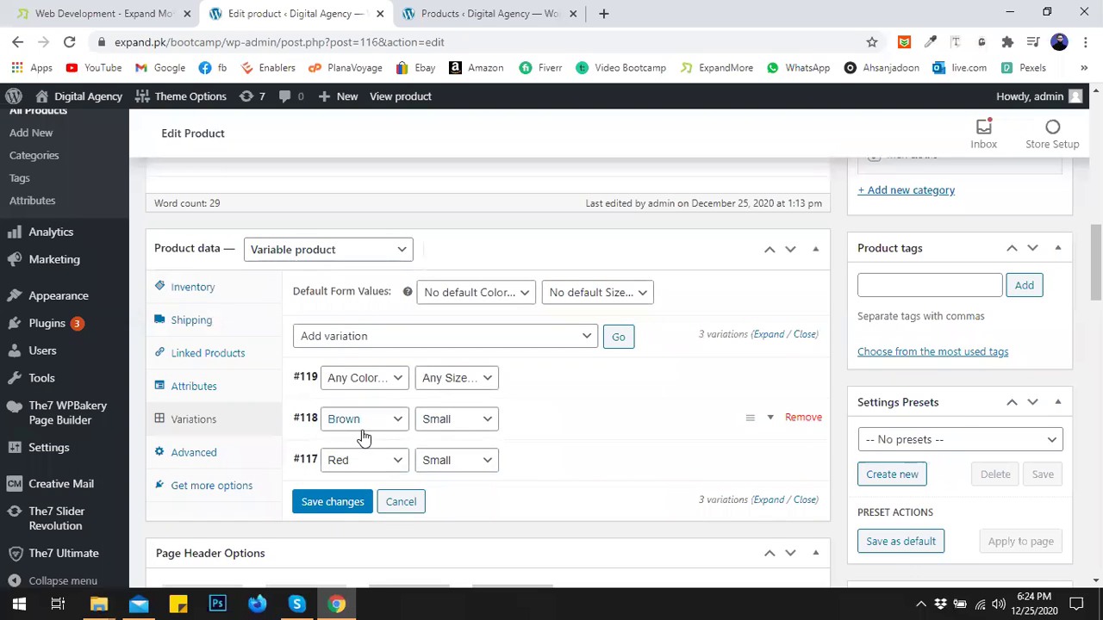
click(371, 384)
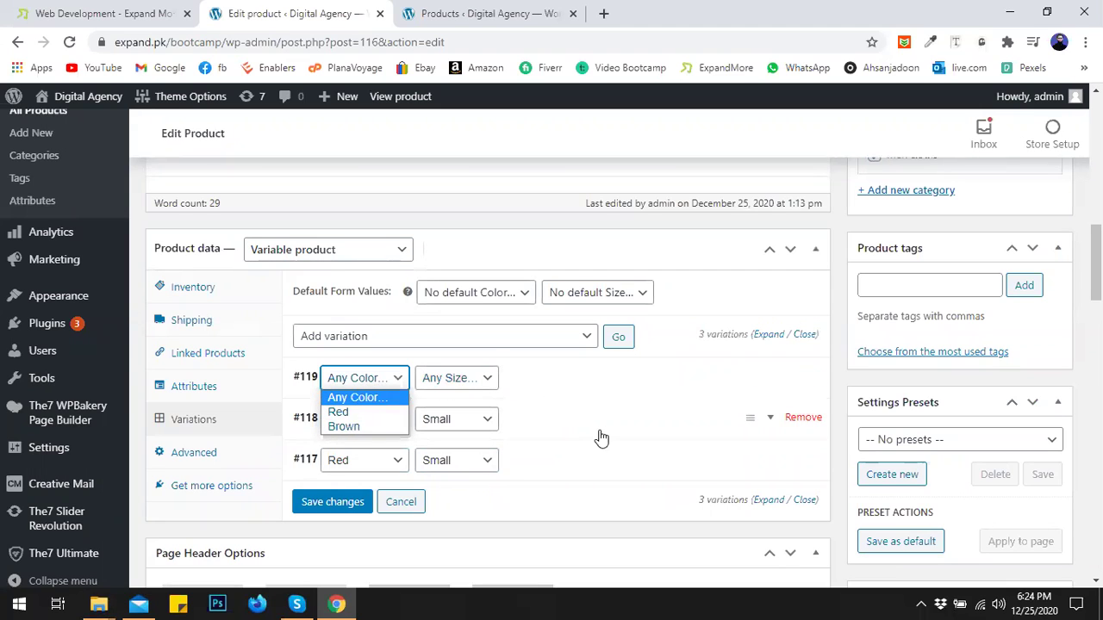
click(380, 426)
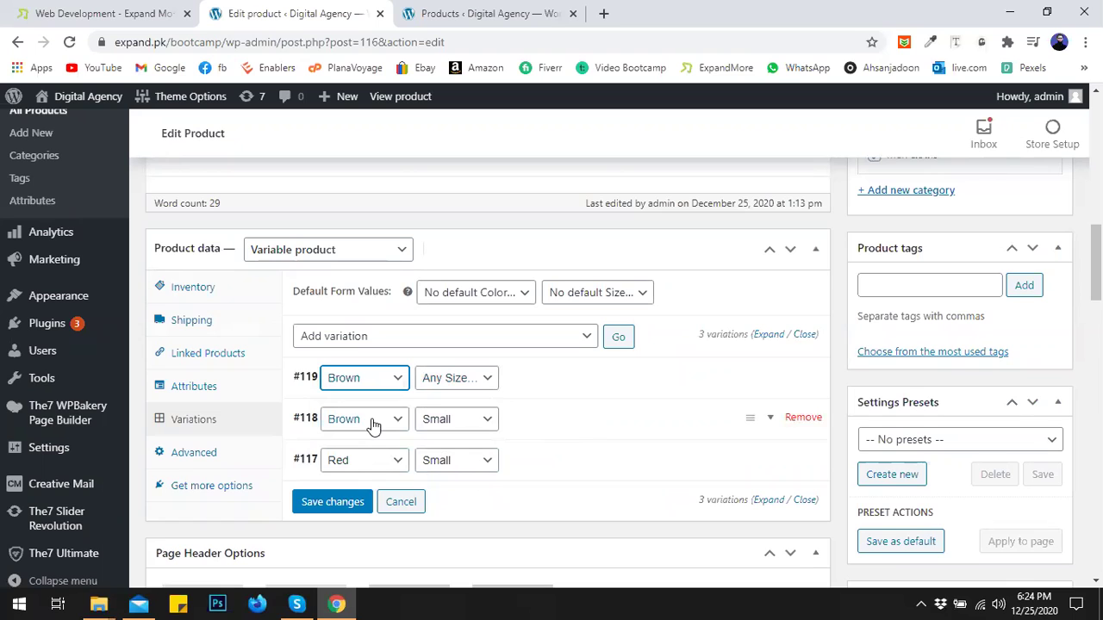
click(472, 385)
click(464, 426)
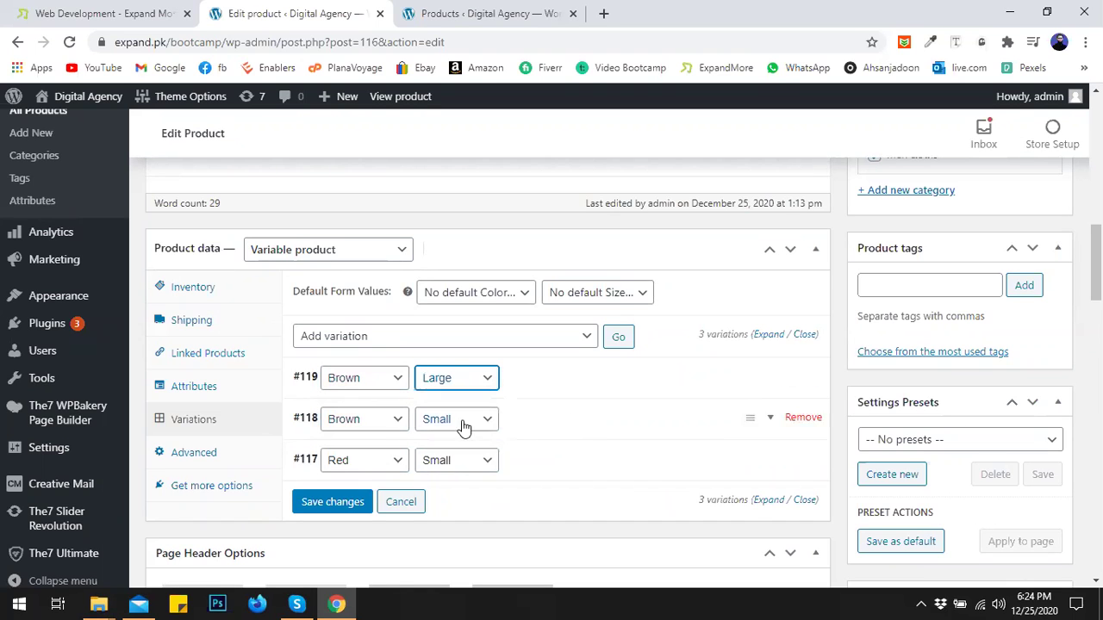
Add a fourth variation with color Red and size Large, and save the variation changes
click(617, 341)
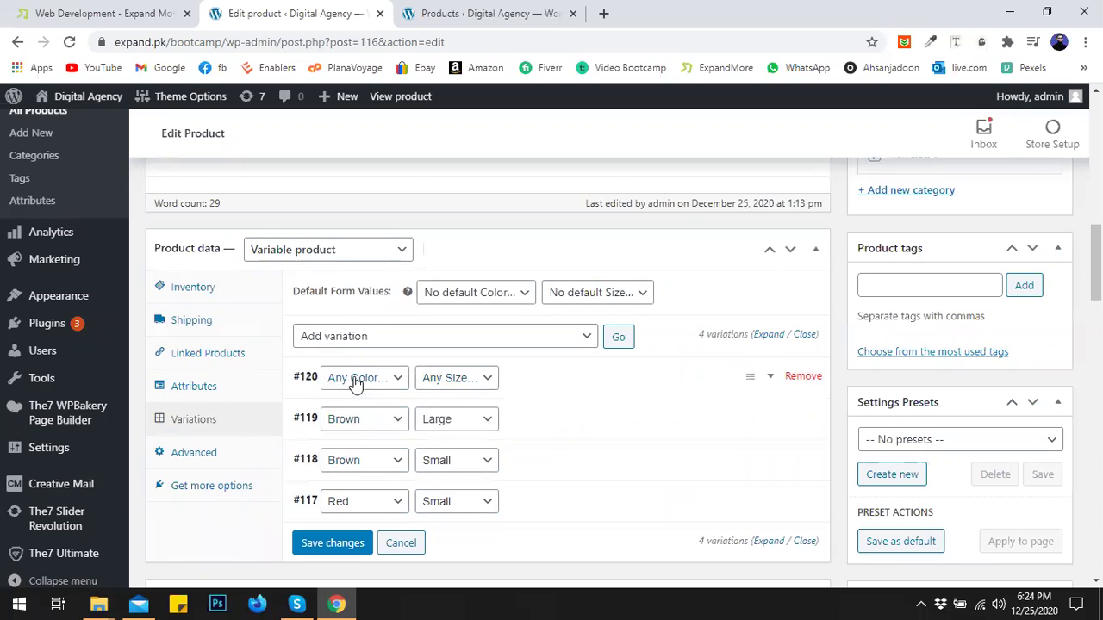
click(363, 379)
click(355, 408)
click(456, 377)
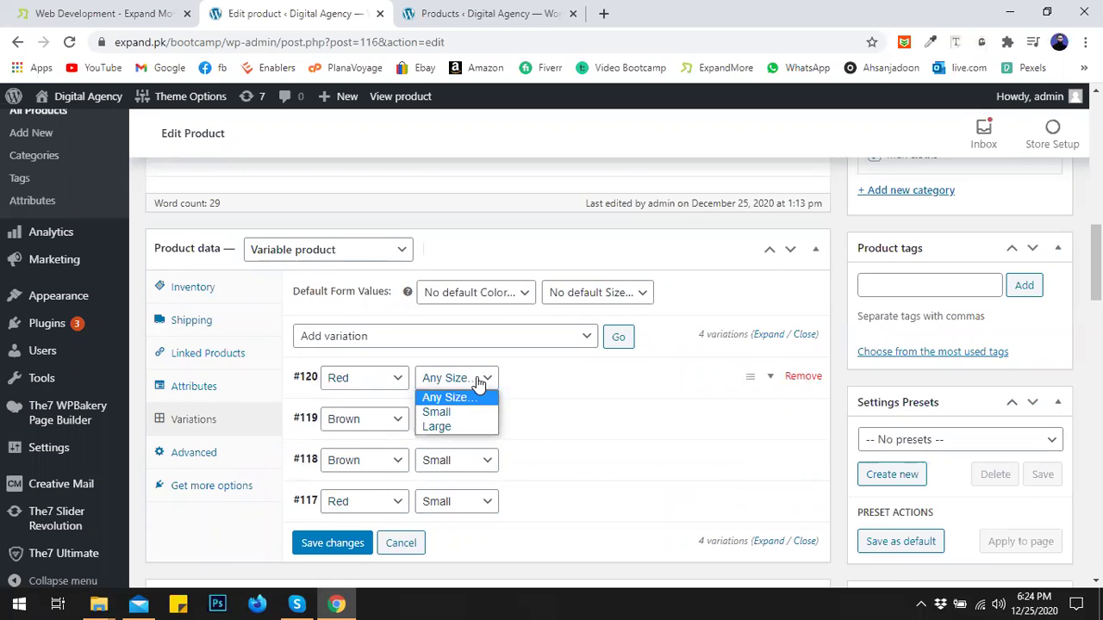
click(462, 421)
click(345, 542)
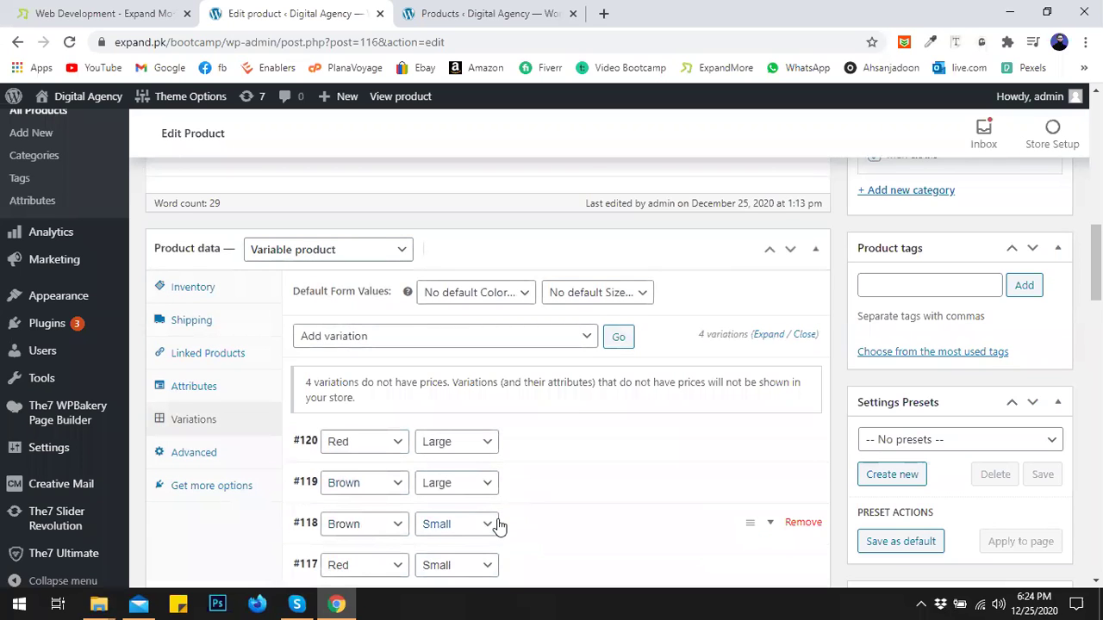
Expand the Red, Large variation and look over its image, SKU, price and dimension fields
scroll(511, 468, down, 2)
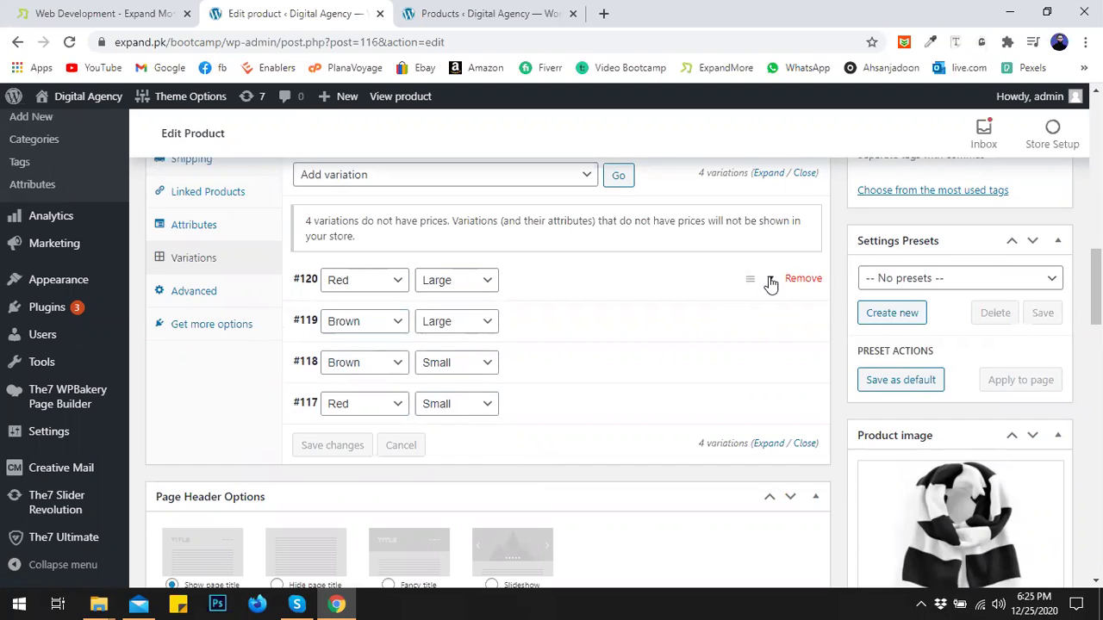
click(770, 284)
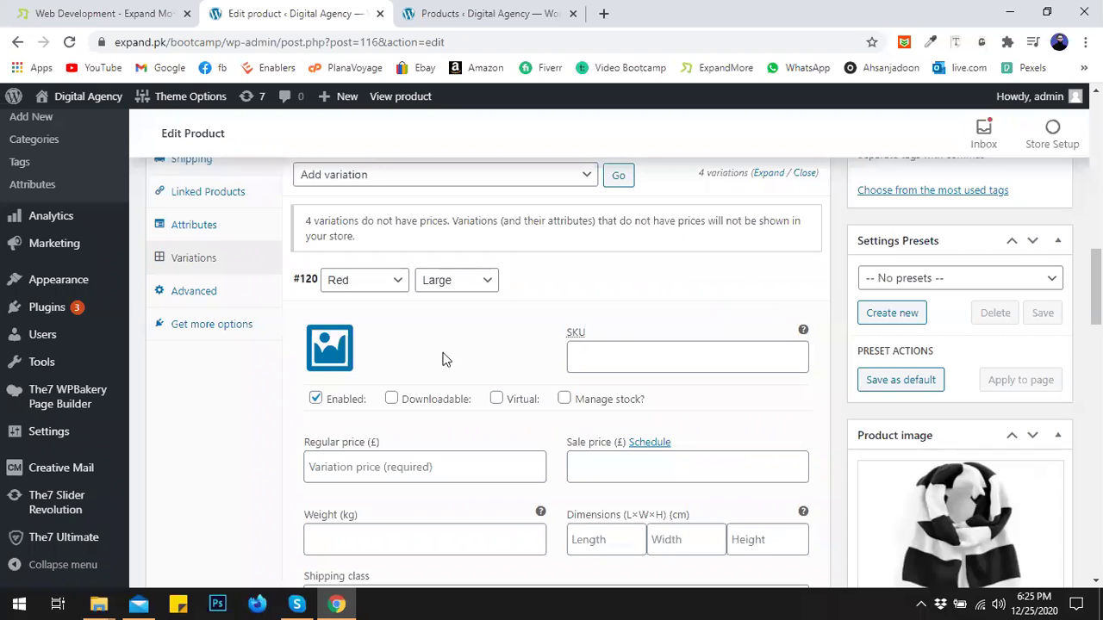
scroll(623, 339, up, 5)
scroll(555, 339, up, 2)
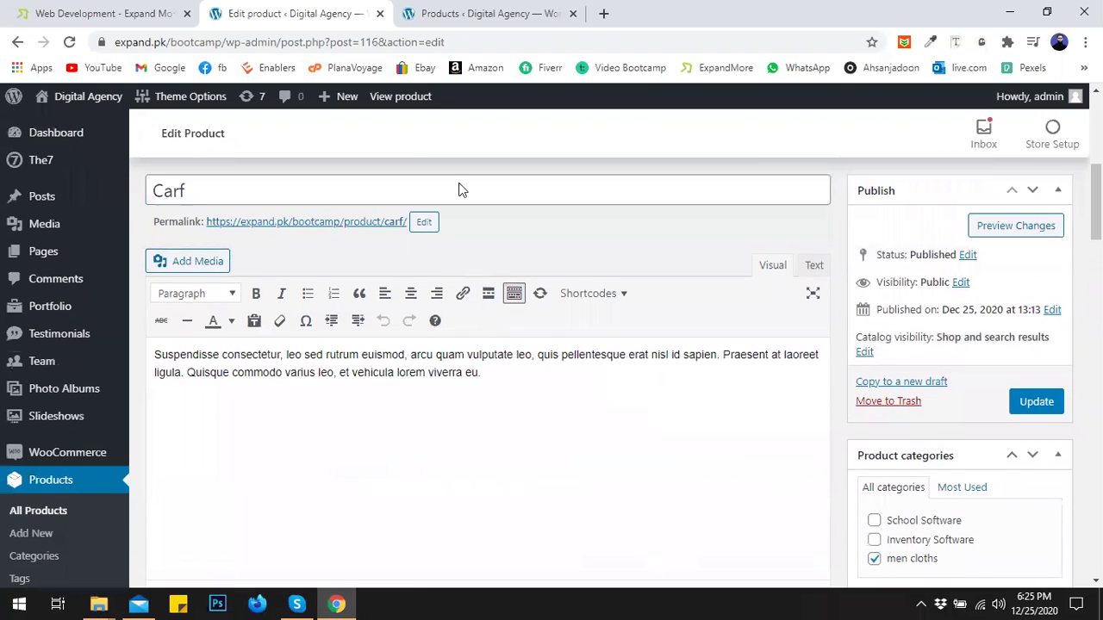
Close the Products list tab and open the scarf product's permalink in a new tab
click(440, 12)
click(360, 9)
click(480, 11)
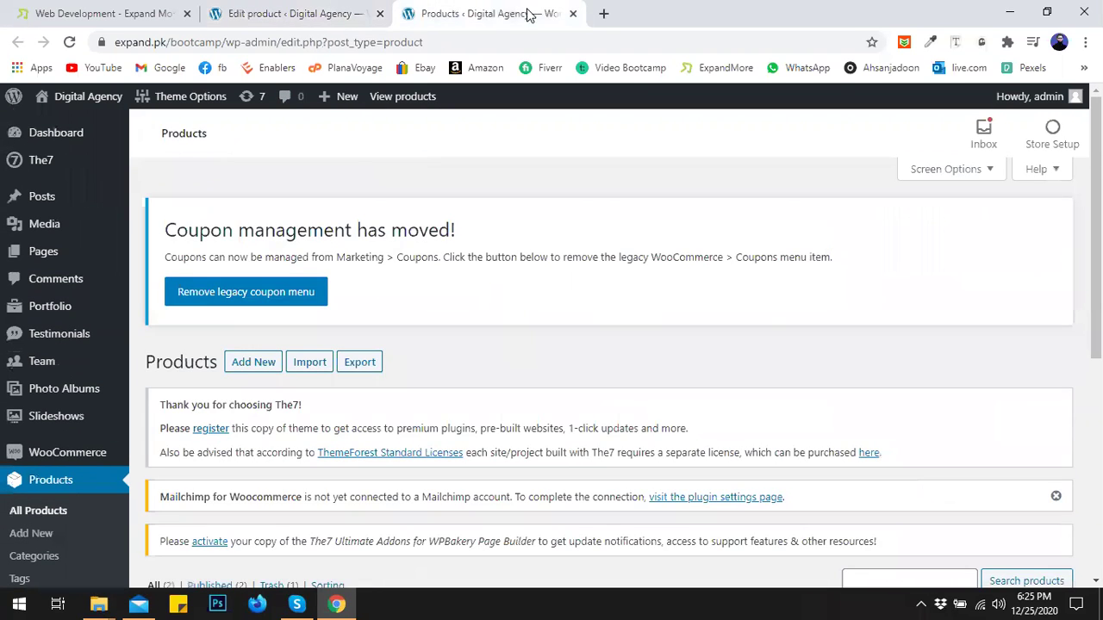
click(573, 13)
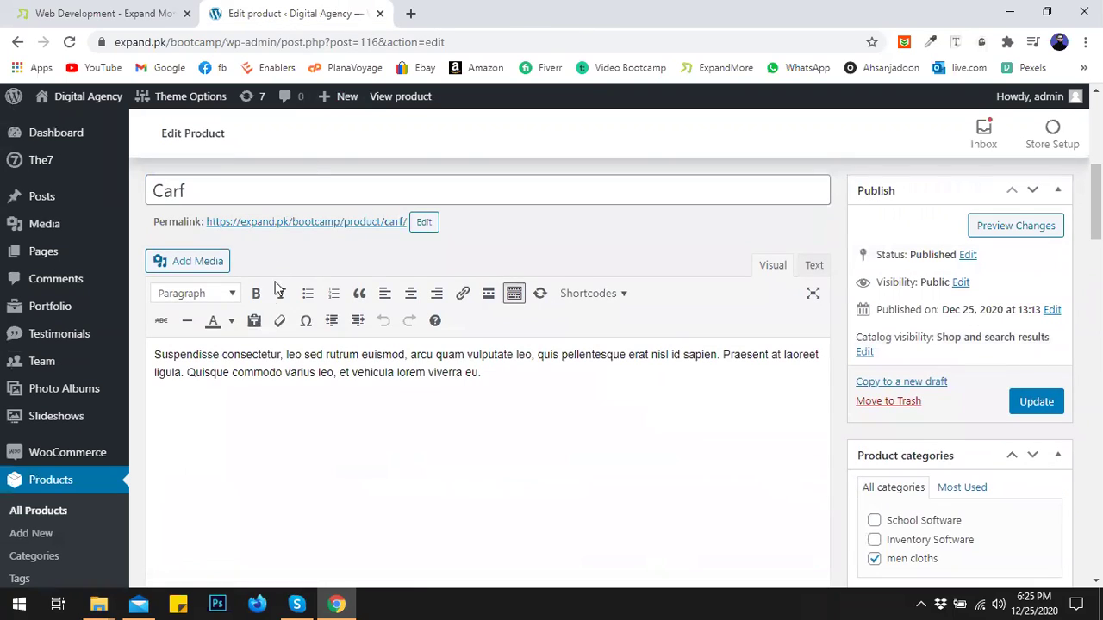
middle_click(276, 226)
click(524, 10)
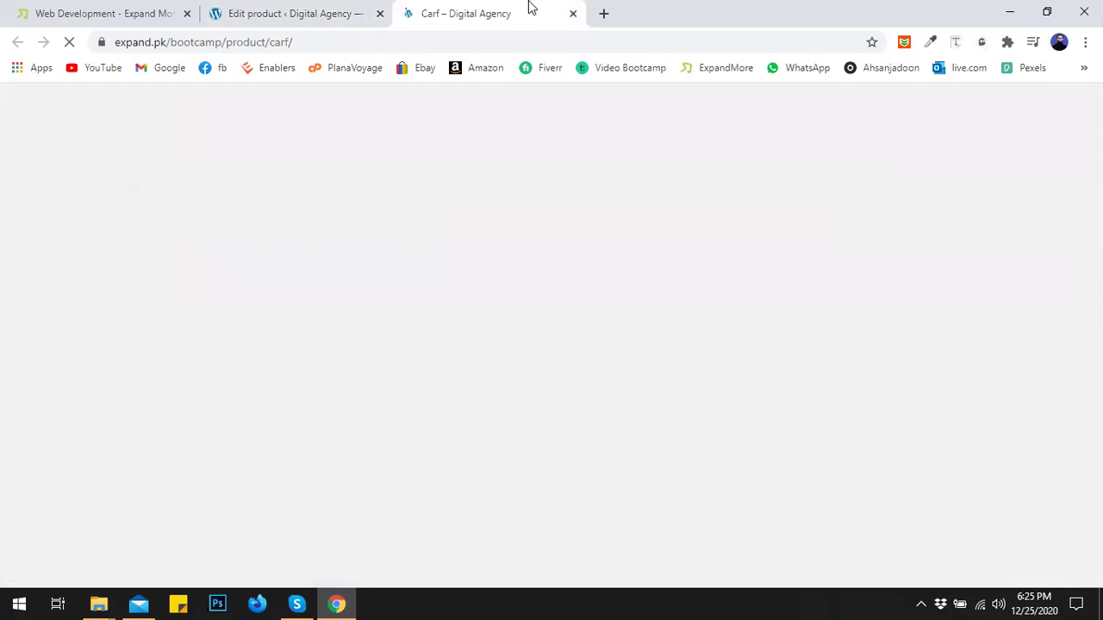
Look through the scarf's live product page and check its availability and purchase details
scroll(639, 271, down, 2)
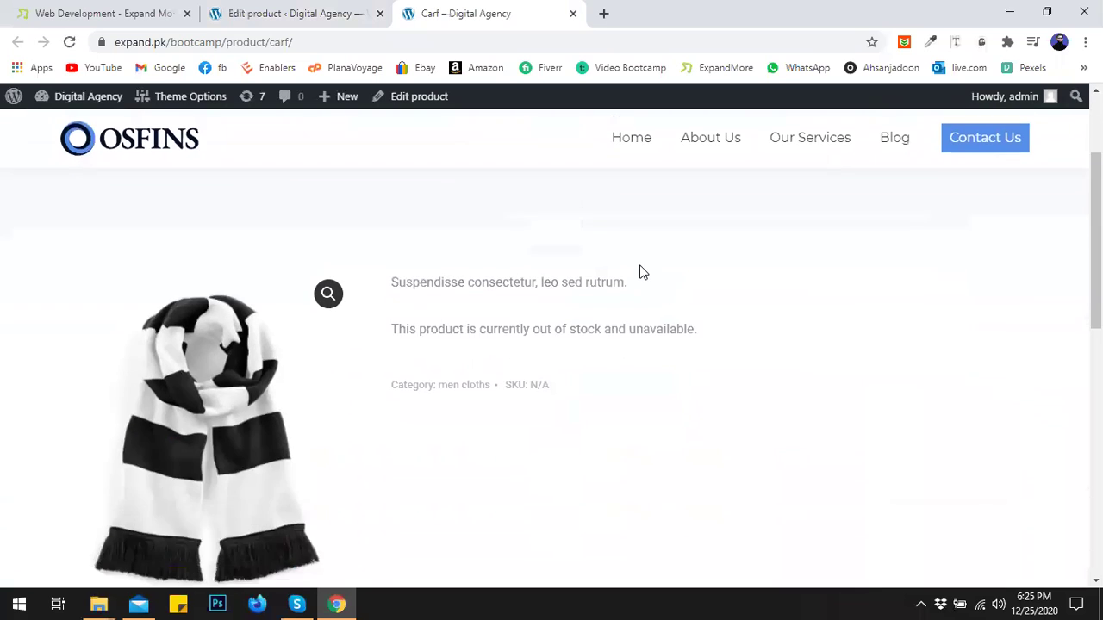
scroll(667, 342, down, 5)
scroll(667, 342, down, 2)
scroll(667, 343, up, 5)
scroll(664, 343, up, 6)
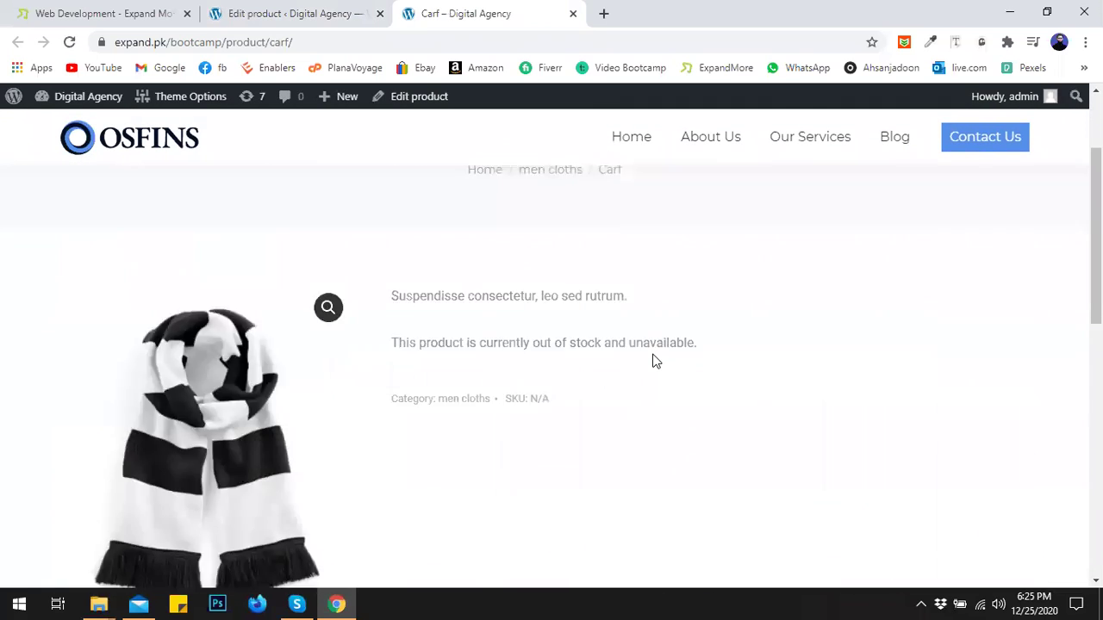
Update the product in the editor and reload its live page
click(302, 12)
click(1036, 399)
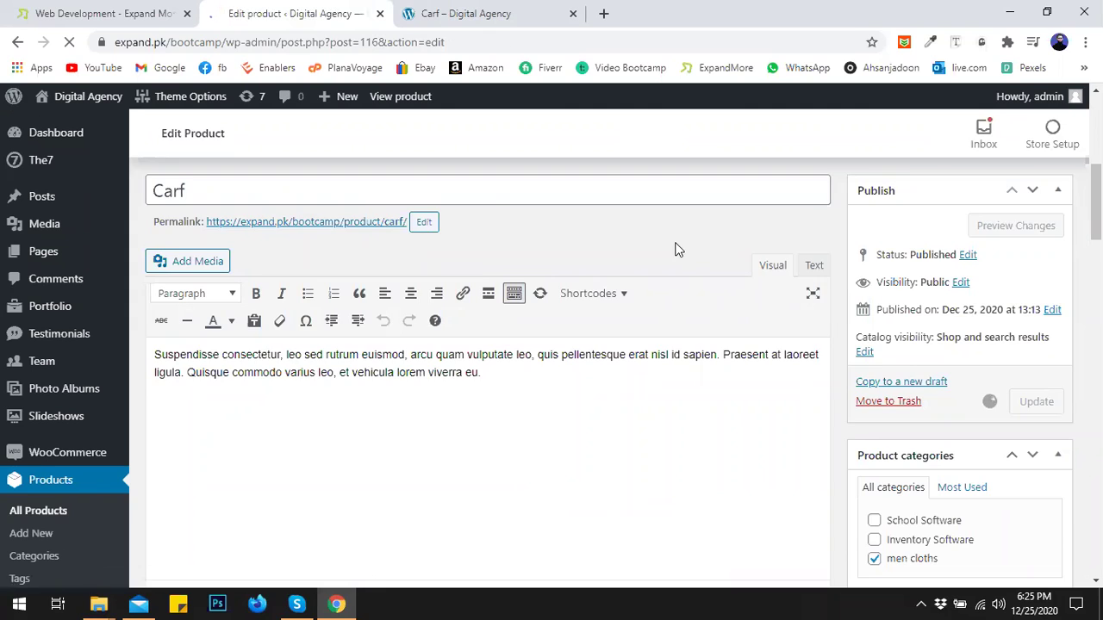
click(456, 9)
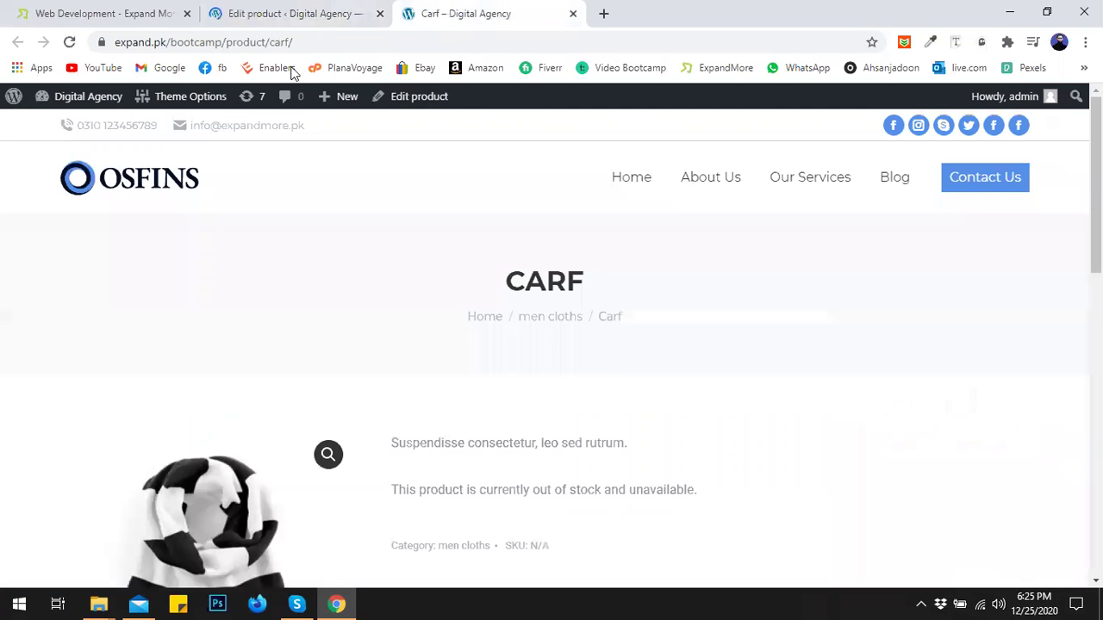
key(F5)
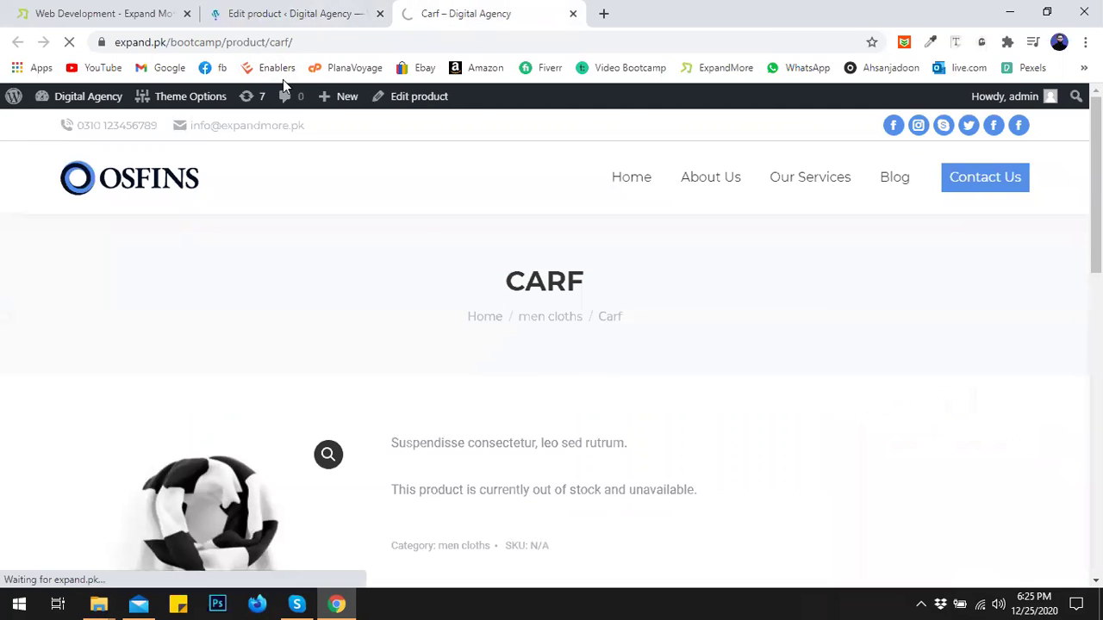
Examine the reloaded product page, including the gallery, description, linked product section, SKU and stock status
scroll(706, 310, down, 2)
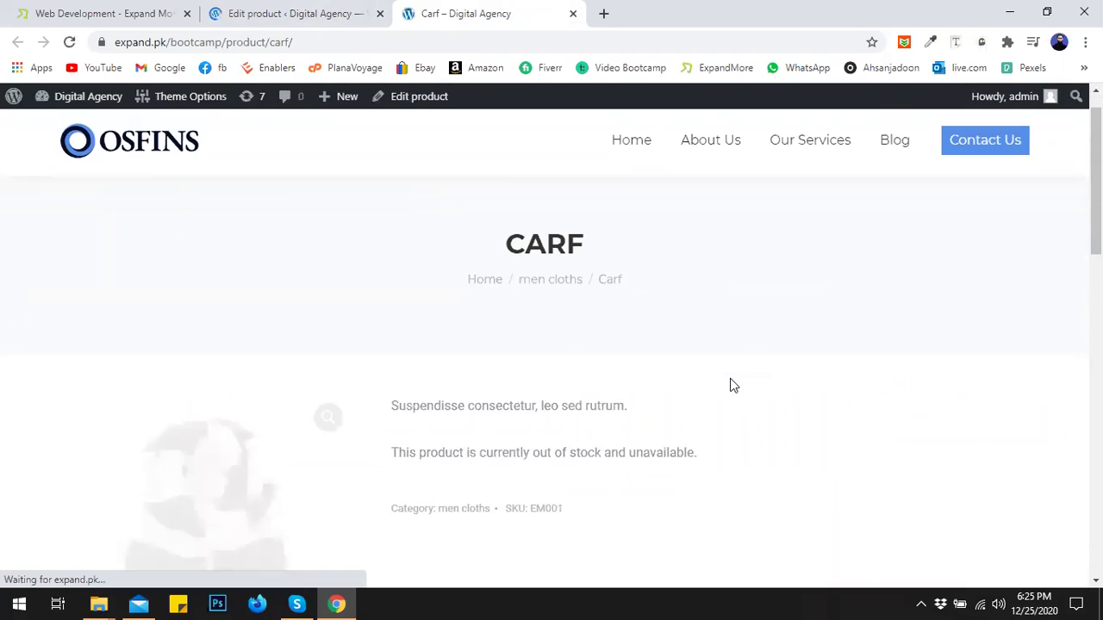
scroll(731, 381, down, 6)
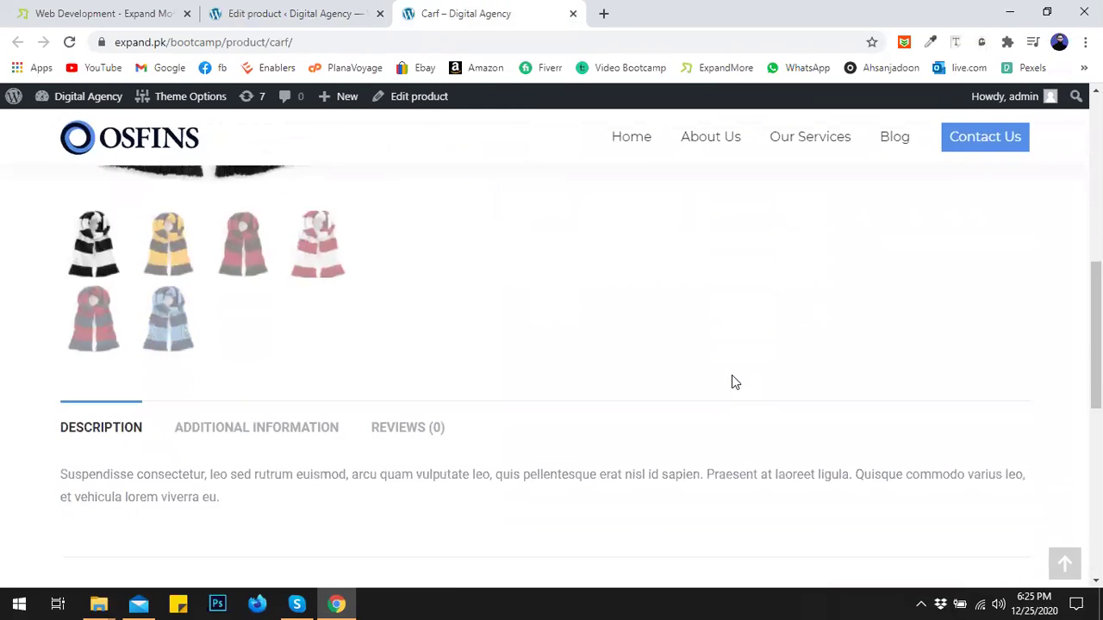
scroll(731, 382, down, 2)
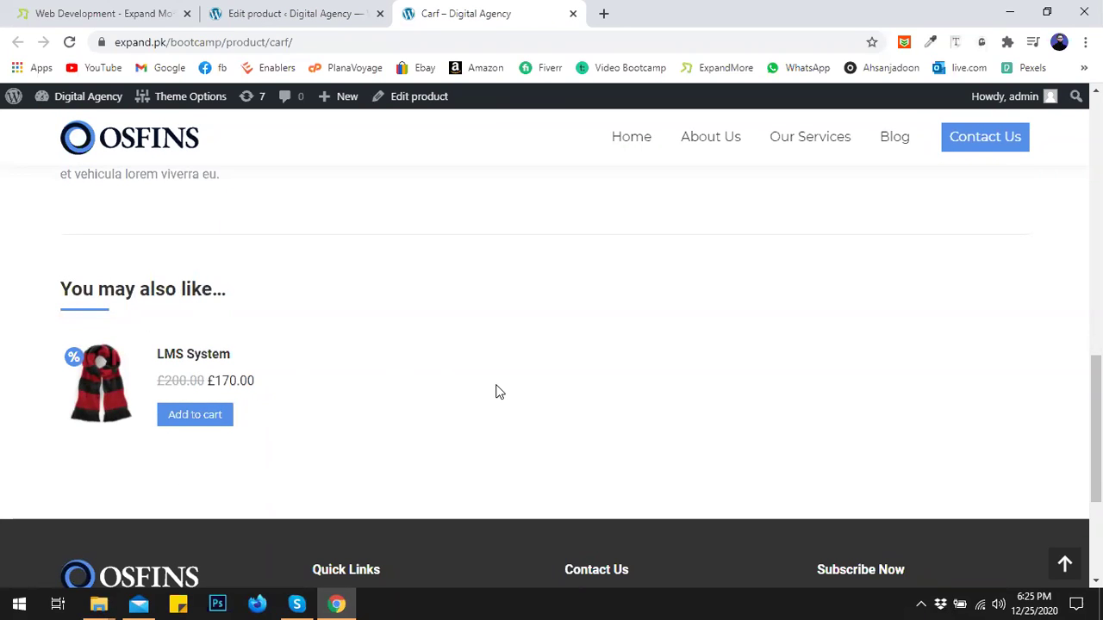
scroll(172, 450, up, 2)
scroll(172, 450, down, 1)
scroll(438, 453, up, 5)
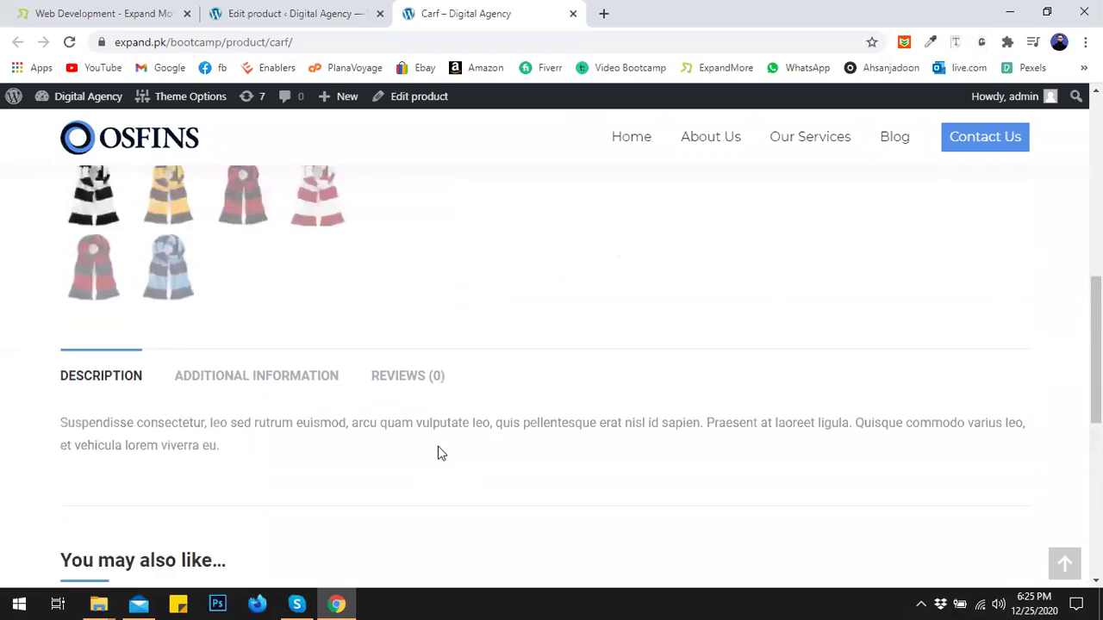
scroll(457, 460, up, 3)
scroll(485, 448, down, 3)
scroll(485, 448, up, 2)
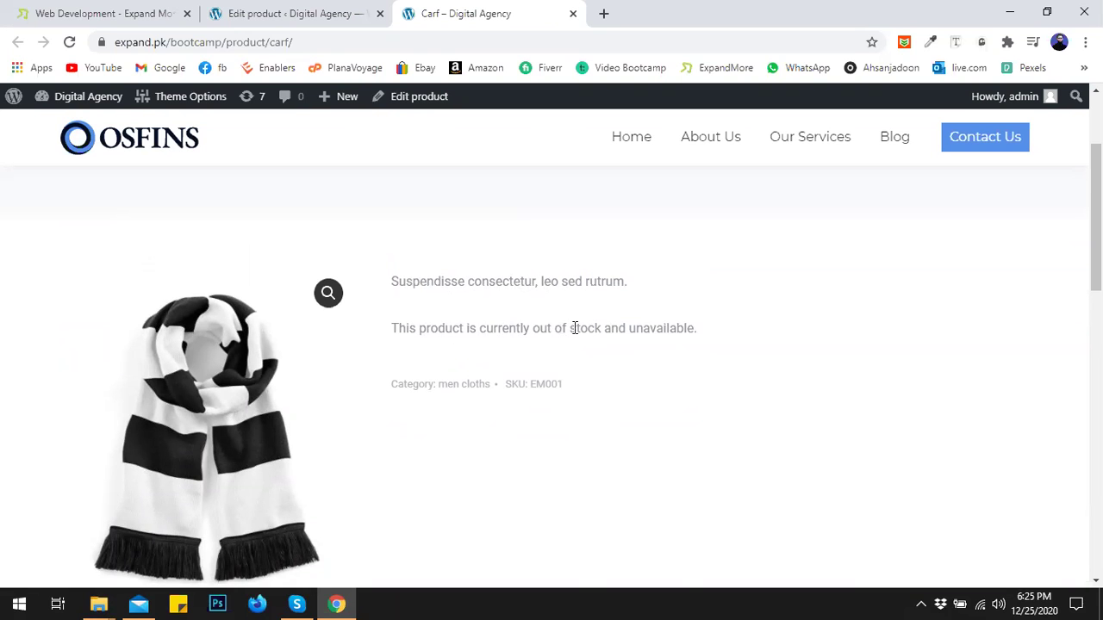
Return to the product editor and check the Inventory settings in the product data
click(317, 11)
scroll(511, 398, down, 2)
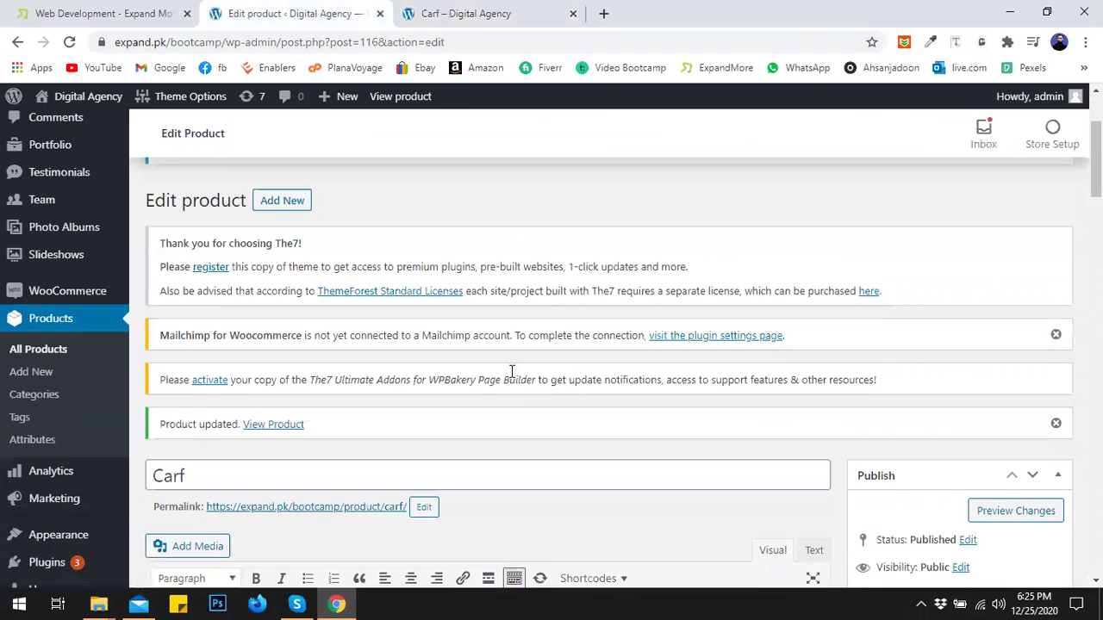
click(495, 10)
click(293, 13)
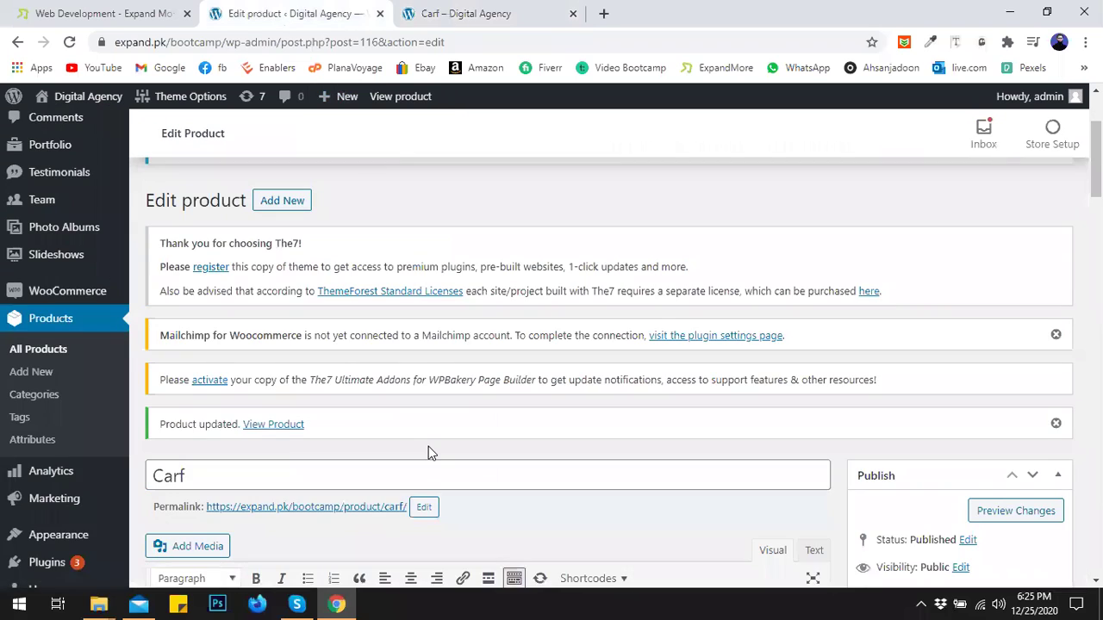
scroll(428, 446, down, 6)
scroll(508, 454, down, 3)
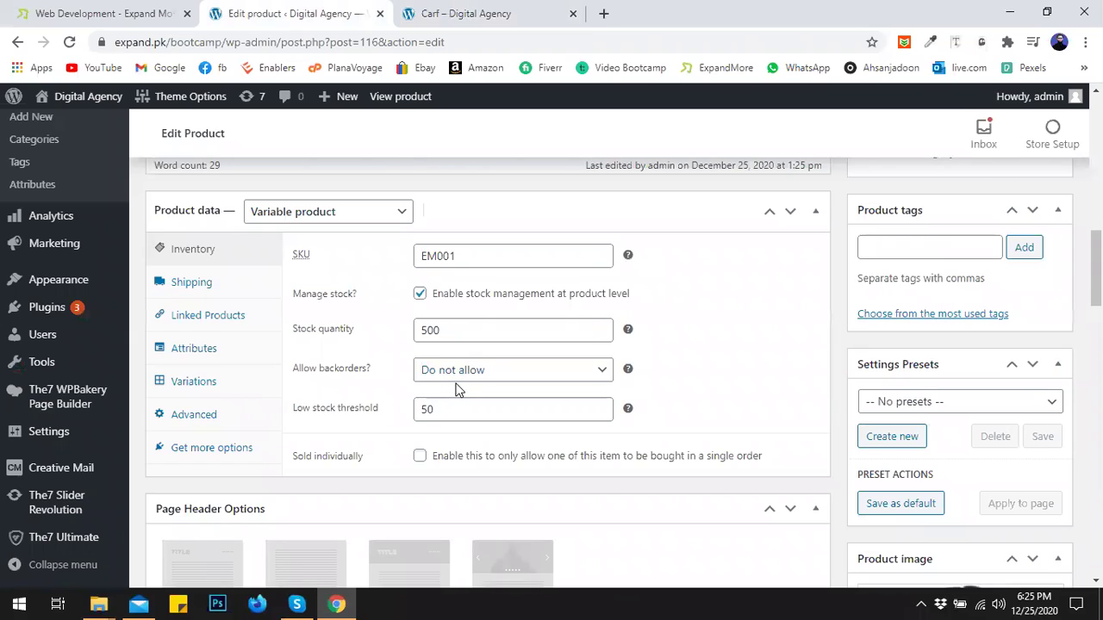
Turn off stock management at product level and enable it again
click(420, 294)
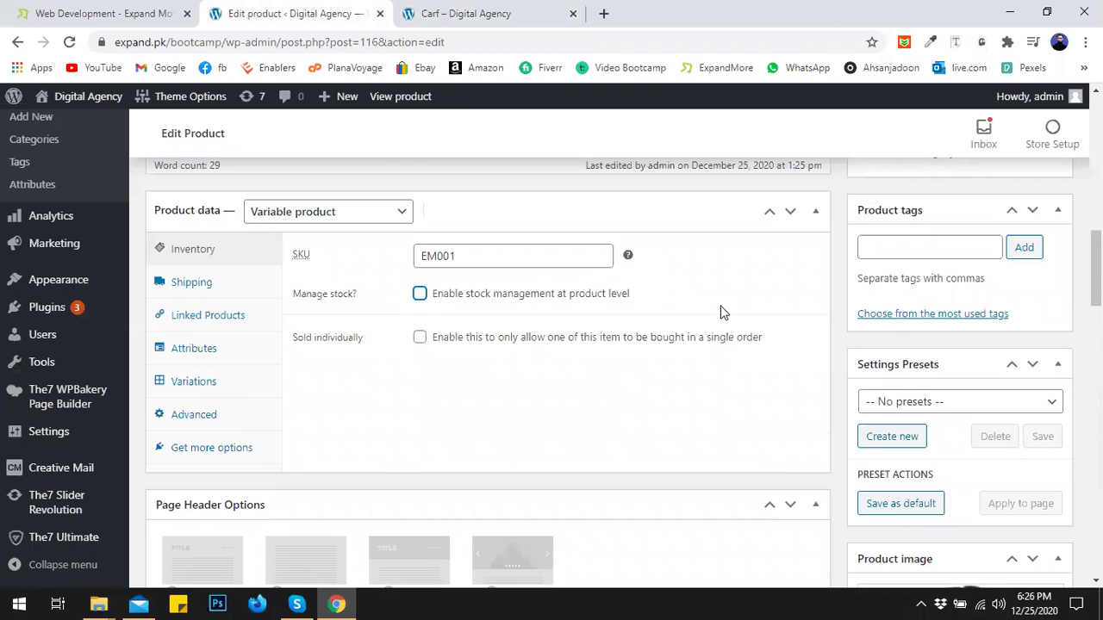
scroll(664, 365, up, 2)
scroll(423, 327, down, 2)
click(419, 294)
Open the product's Variations settings and expand the Red, Large variation
scroll(445, 349, down, 7)
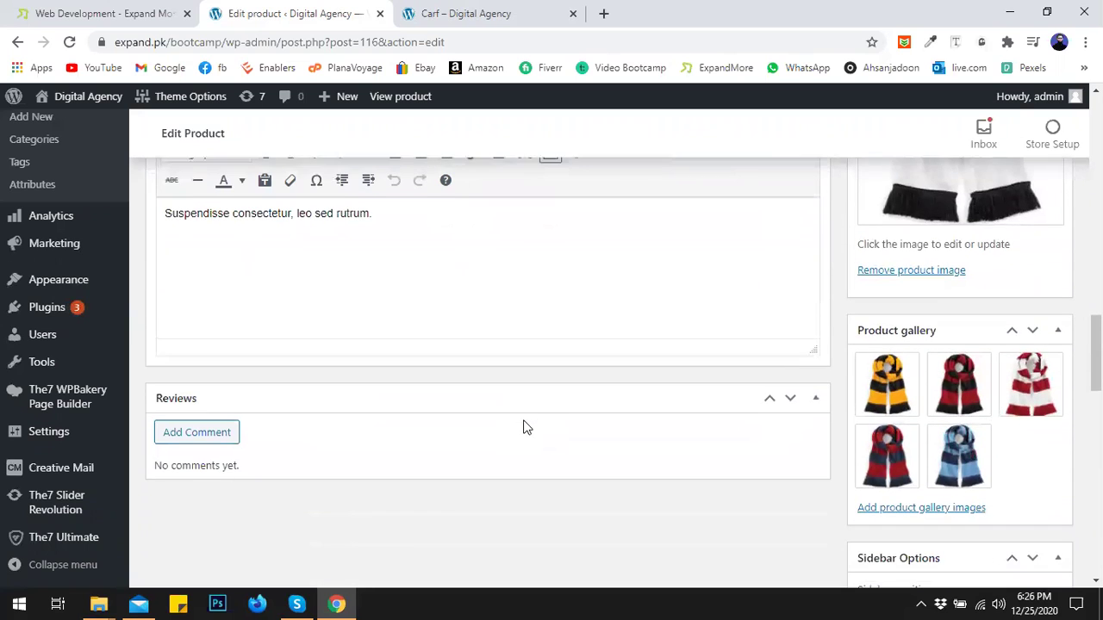
scroll(520, 424, up, 10)
click(211, 460)
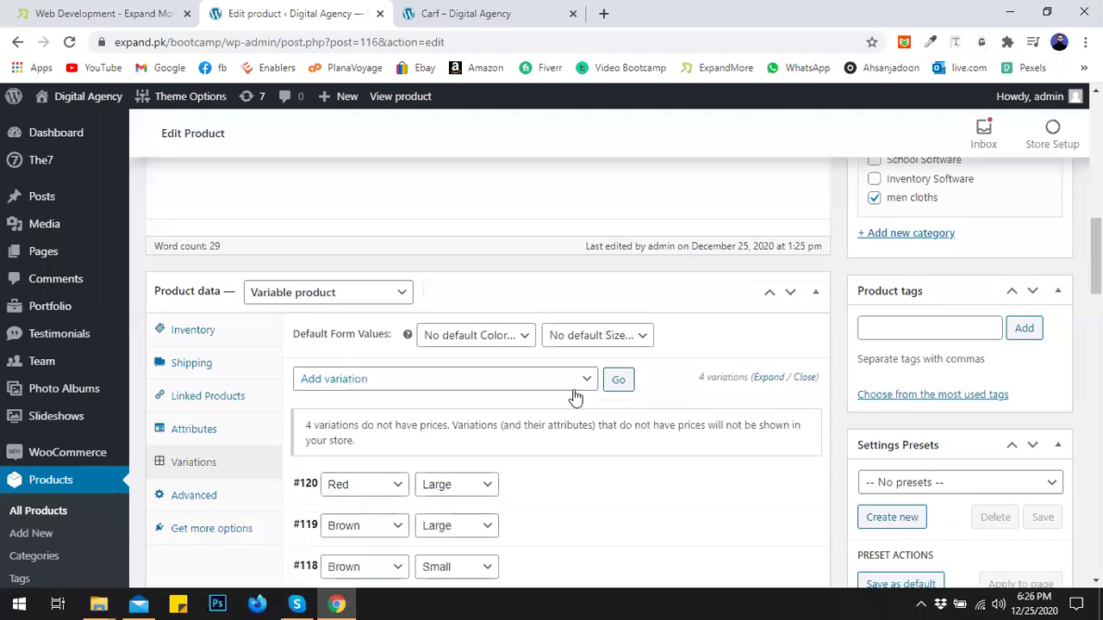
scroll(498, 419, down, 1)
click(768, 405)
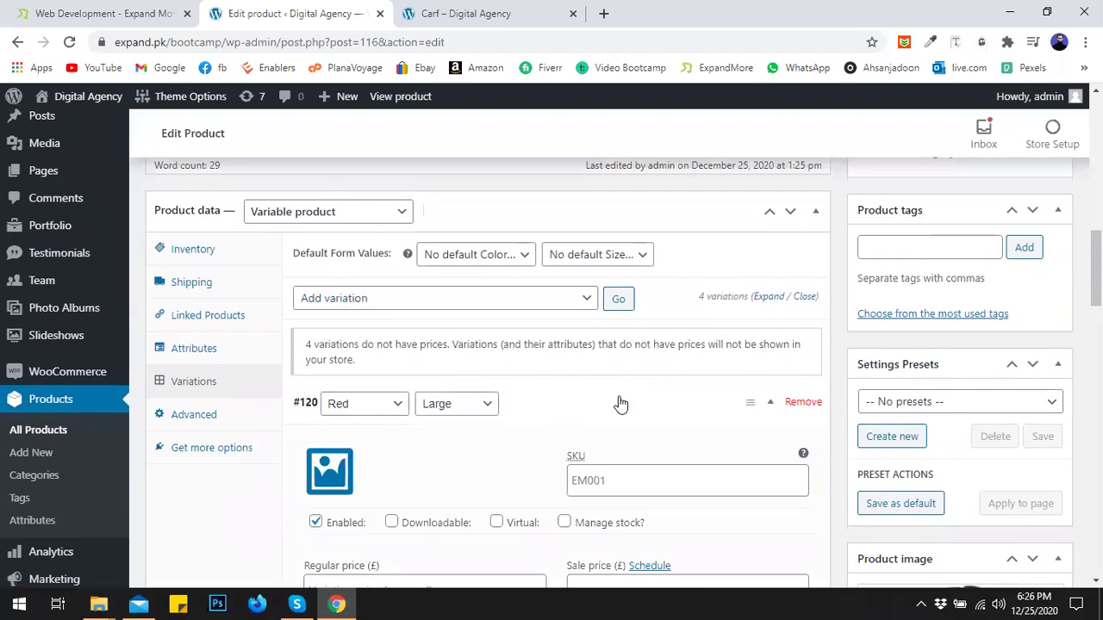
Review the Red, Large variation's price, weight, dimensions and shipping class fields, and compare them with the product's Shipping settings
scroll(622, 398, down, 3)
scroll(594, 387, down, 1)
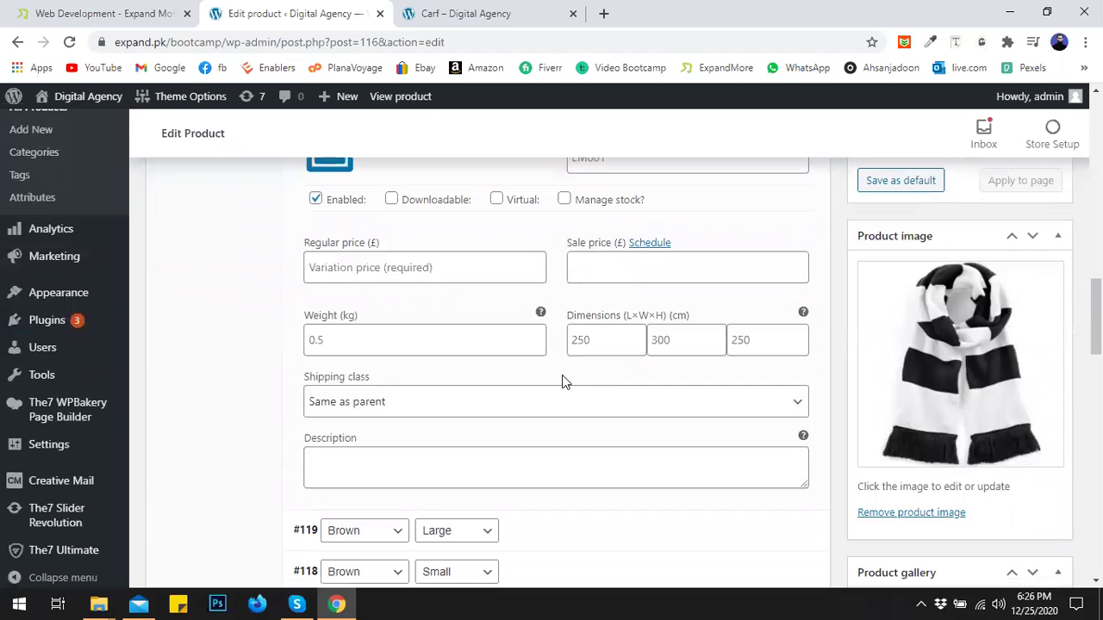
scroll(539, 350, up, 1)
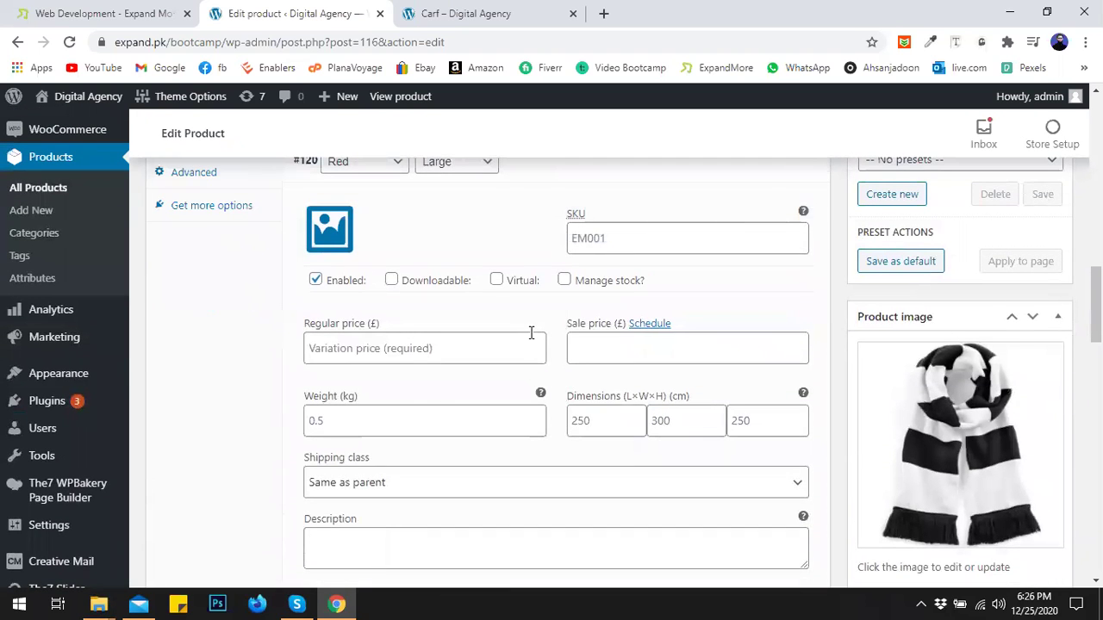
scroll(530, 338, down, 2)
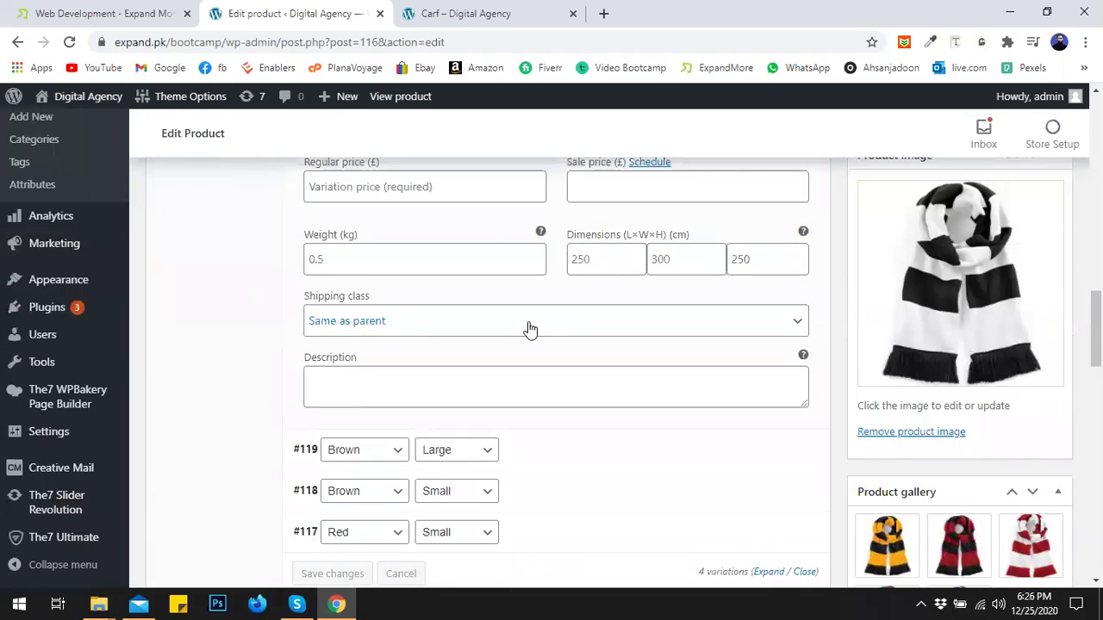
scroll(528, 327, down, 2)
scroll(528, 325, up, 8)
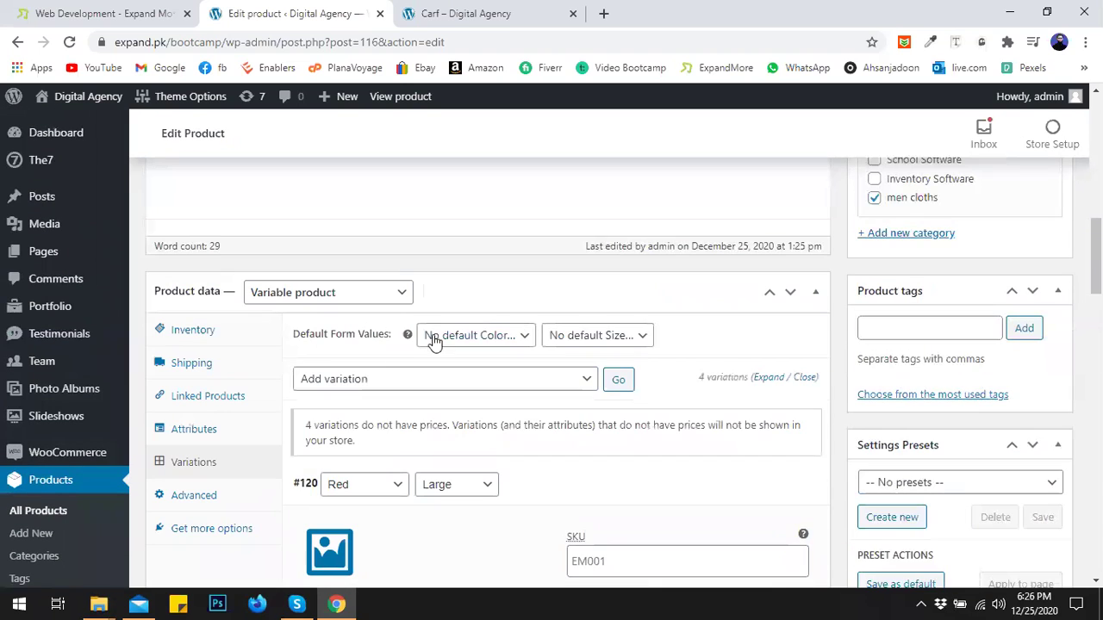
click(212, 367)
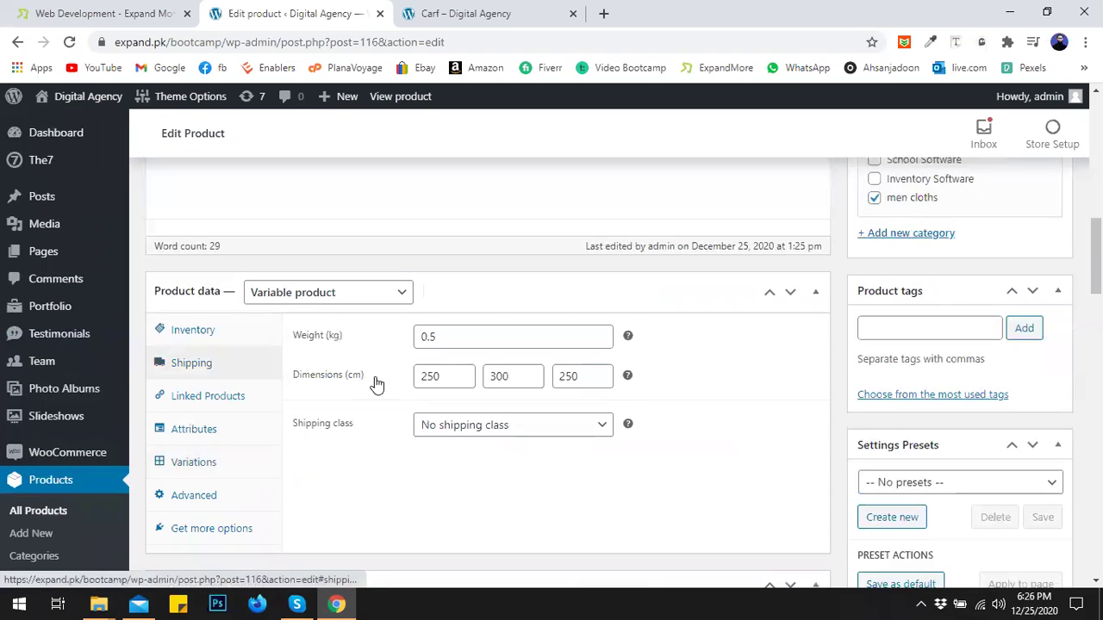
Turn off stock management at product level in the Inventory settings and update the product
click(217, 388)
click(216, 360)
click(211, 332)
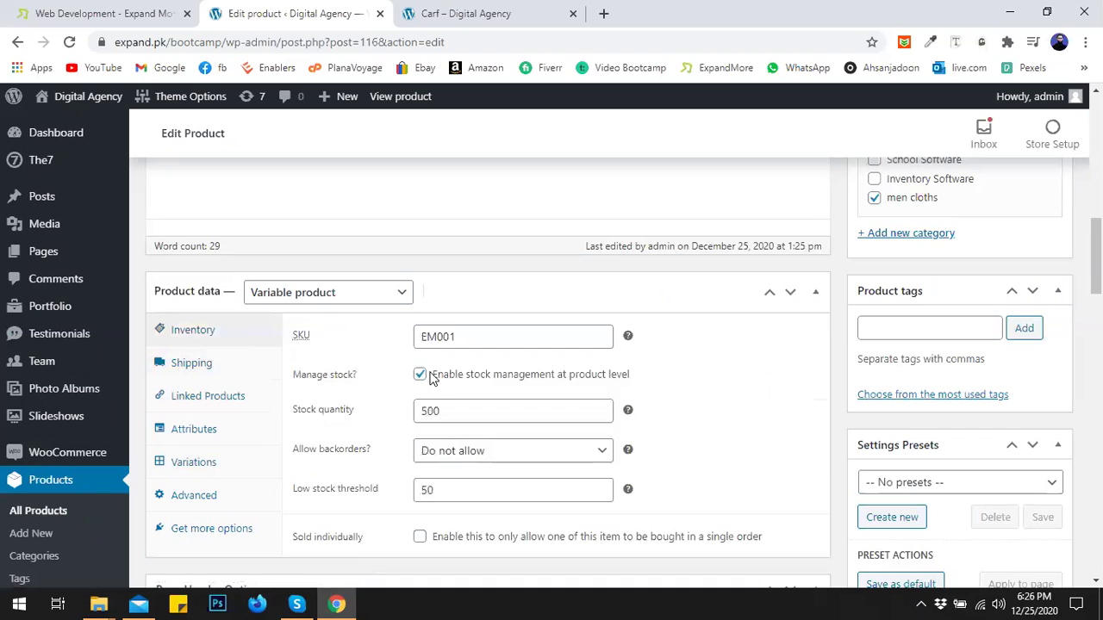
click(419, 375)
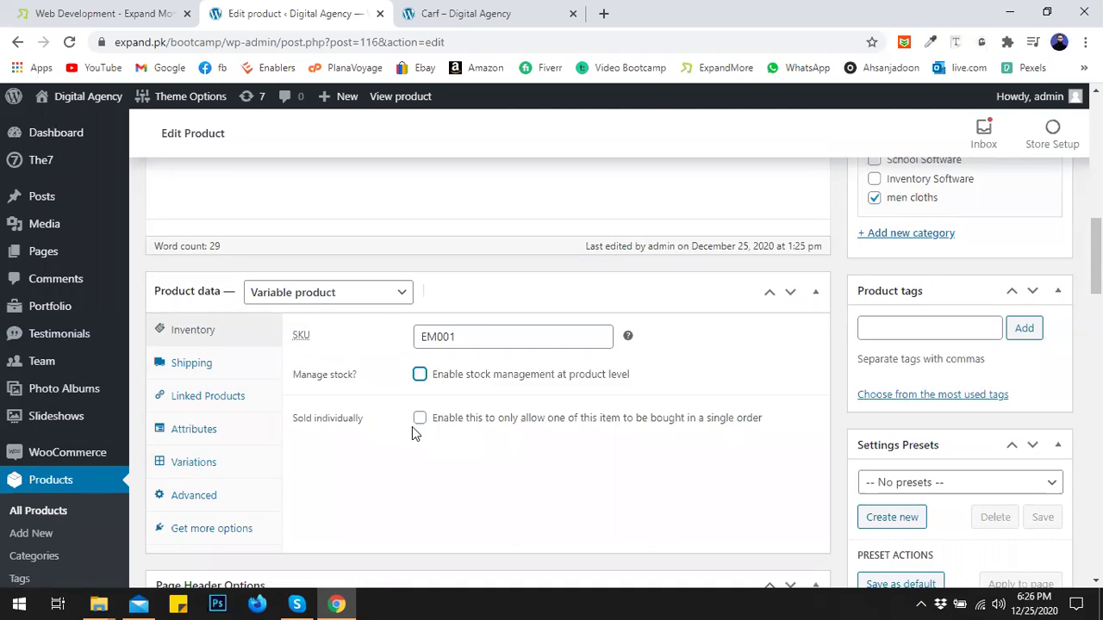
scroll(1035, 368, up, 3)
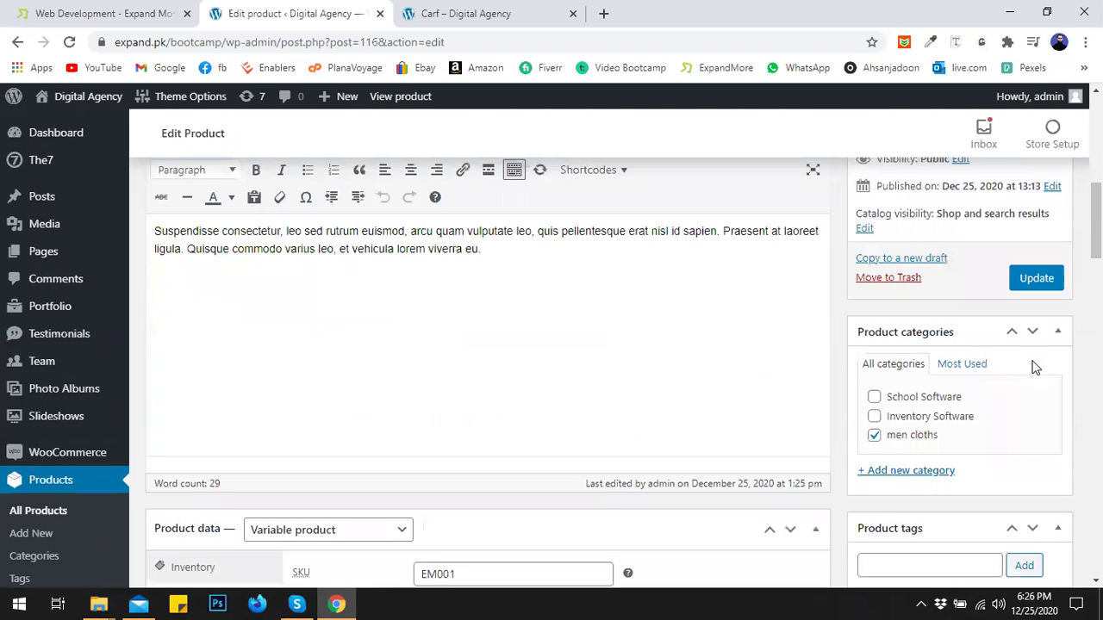
click(1034, 284)
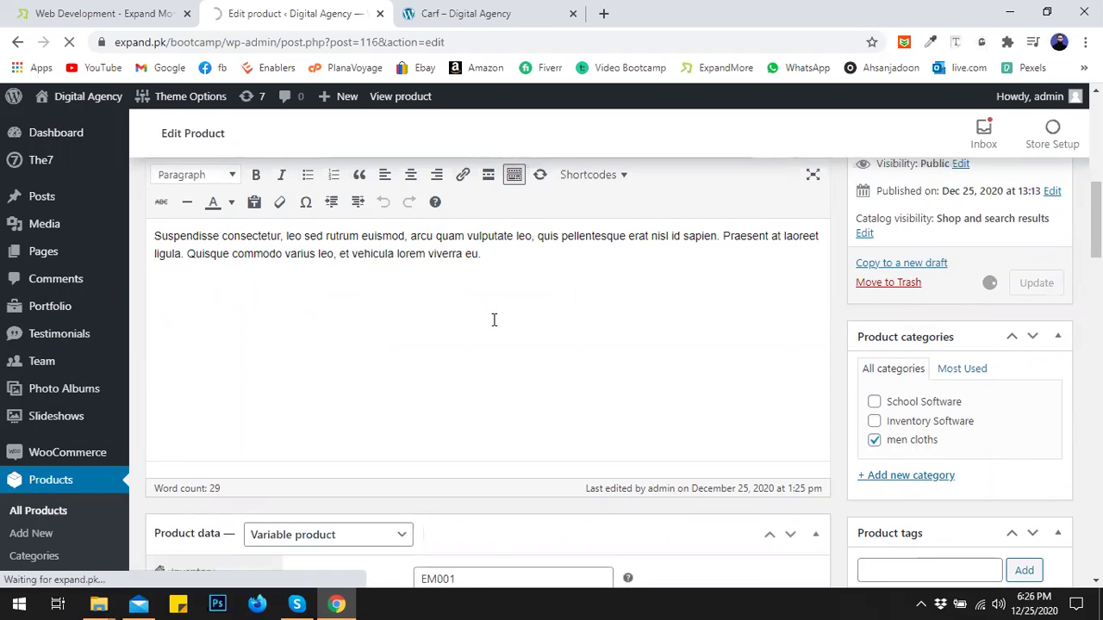
Reload the live Carf product page and check its price, availability and variation options
click(460, 6)
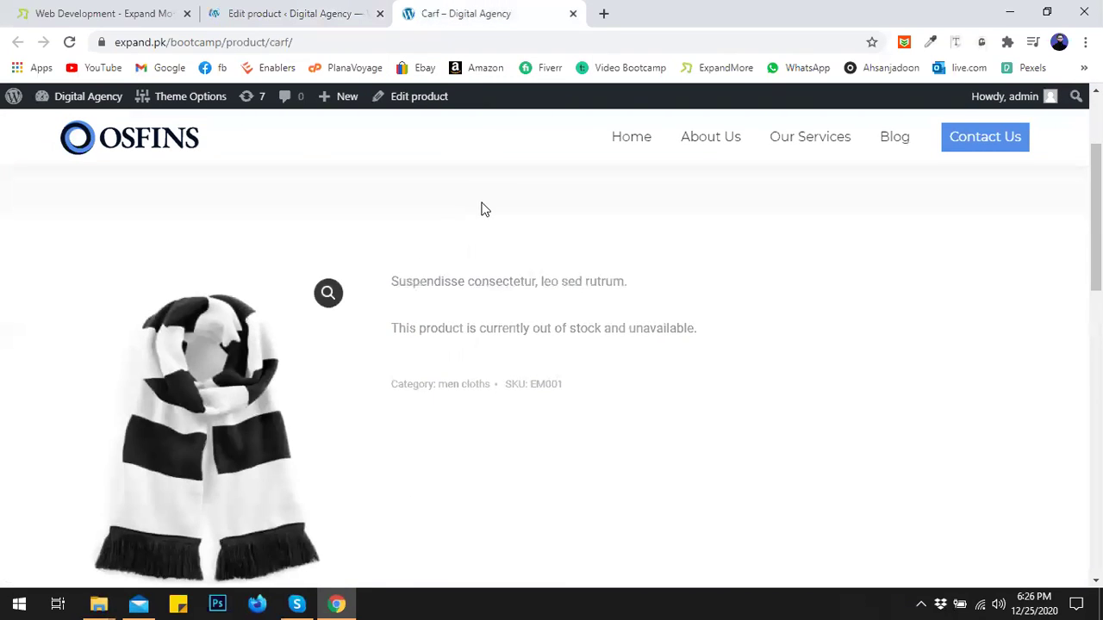
click(327, 10)
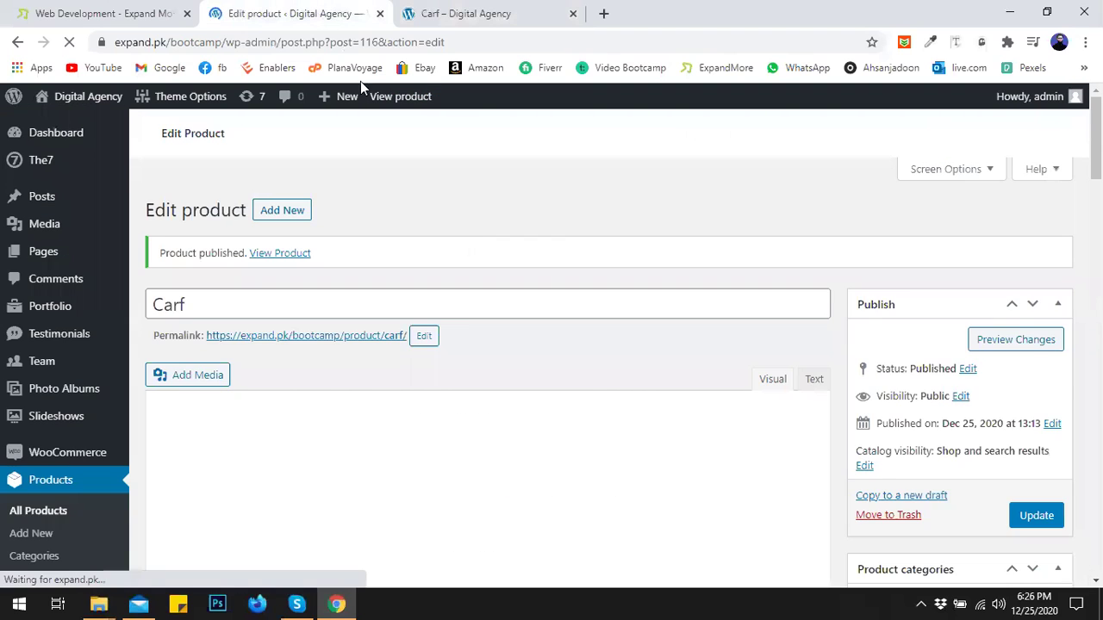
click(465, 13)
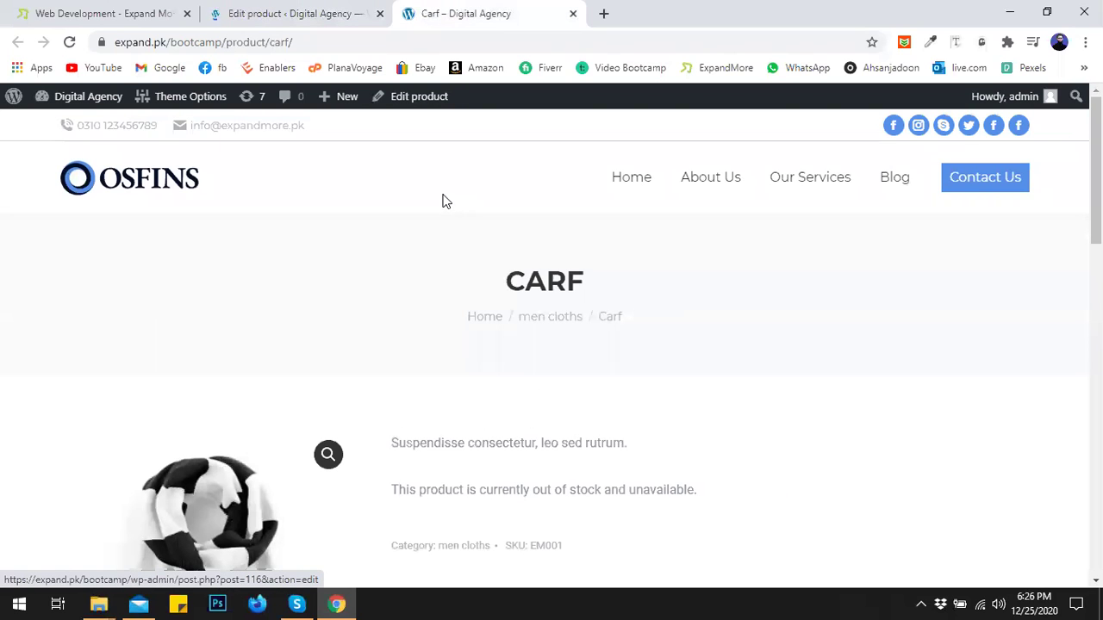
key(F5)
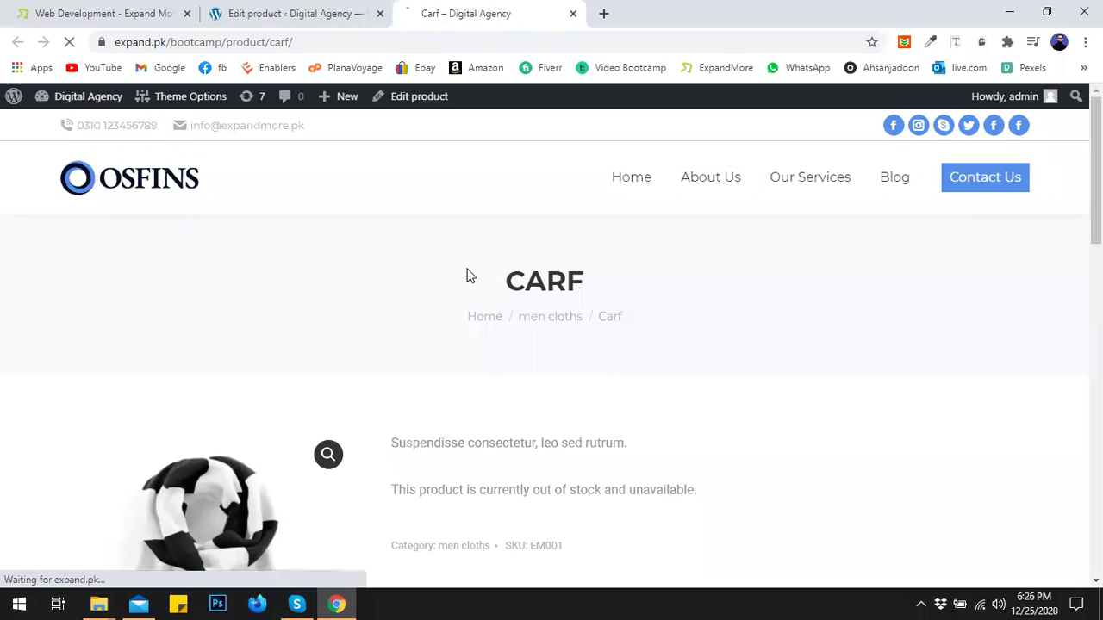
scroll(468, 276, down, 2)
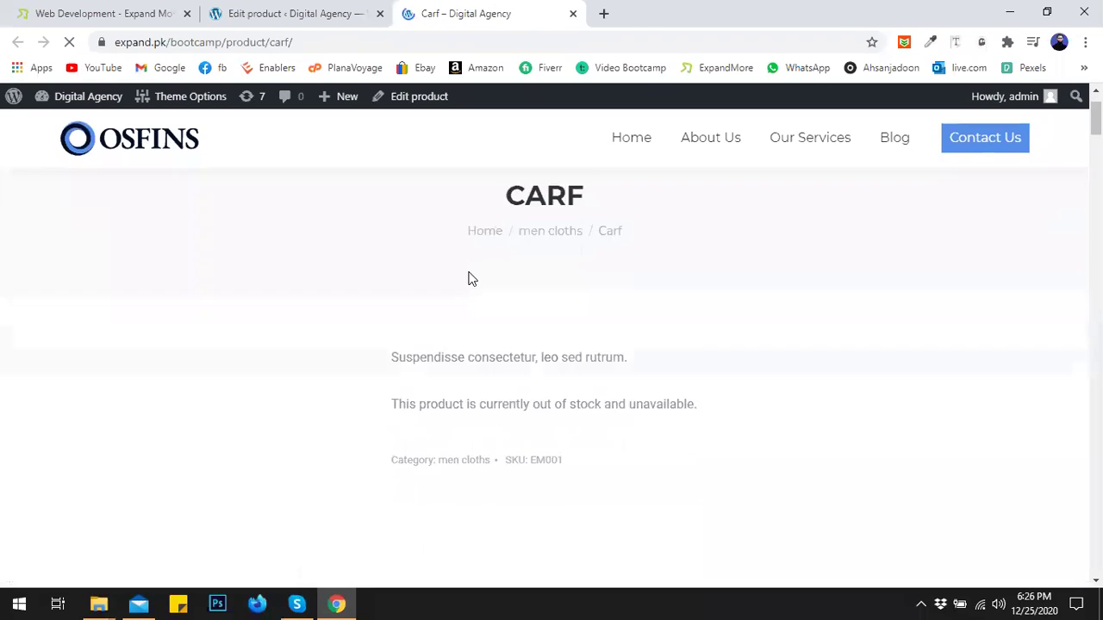
scroll(470, 278, down, 2)
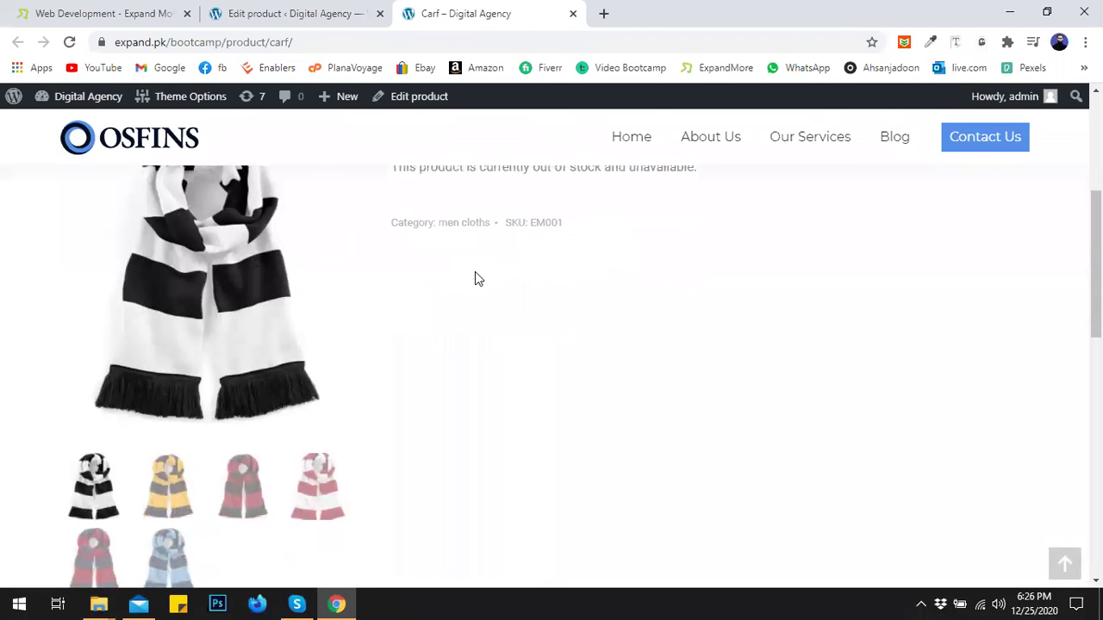
scroll(475, 276, up, 4)
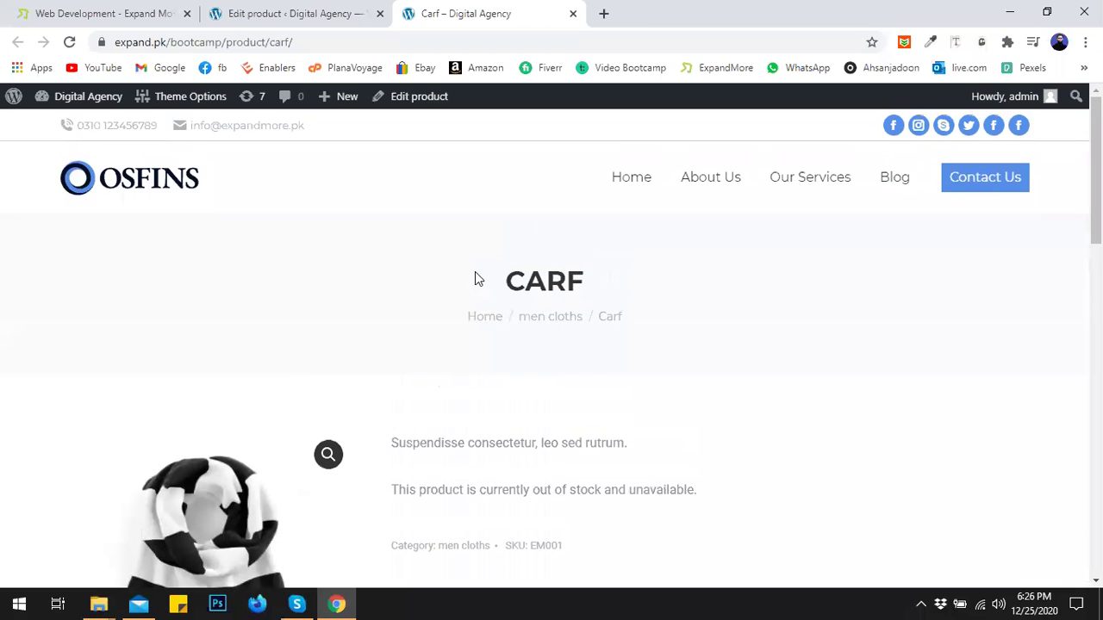
scroll(475, 275, down, 1)
scroll(475, 276, down, 2)
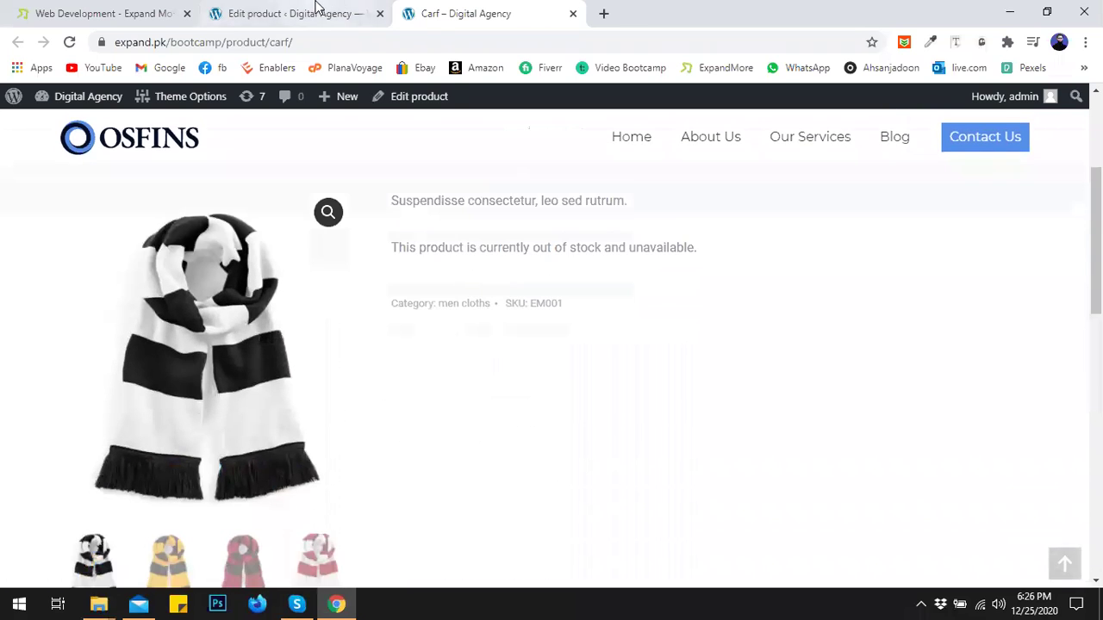
Return to the product editor and review the Inventory, Shipping, Linked Products and Attributes settings
click(316, 7)
scroll(529, 333, down, 10)
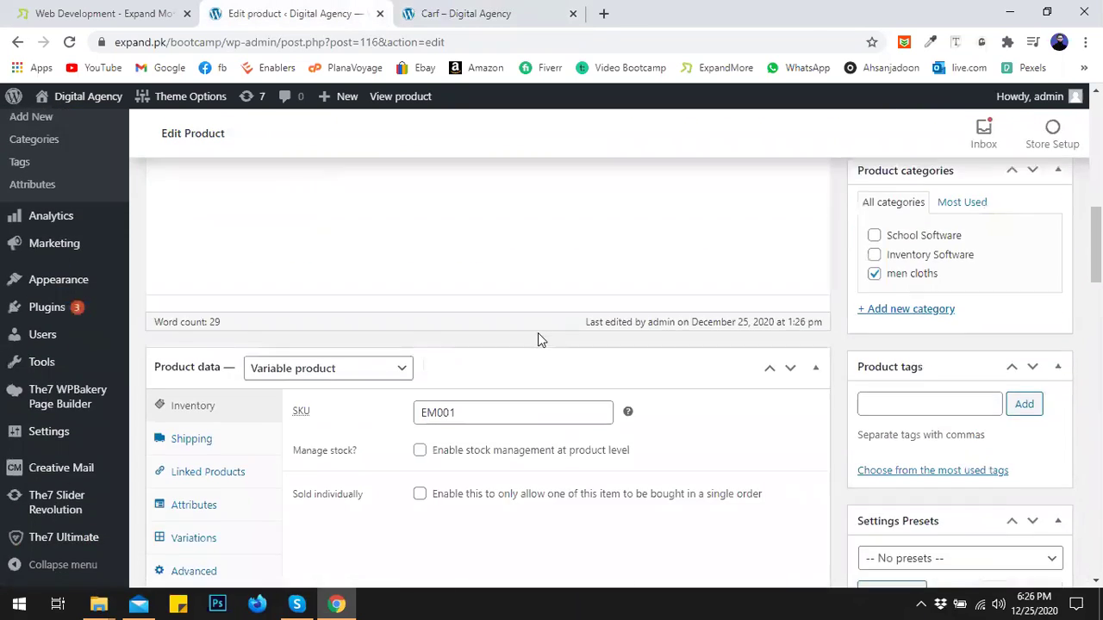
scroll(537, 333, down, 4)
scroll(439, 328, up, 3)
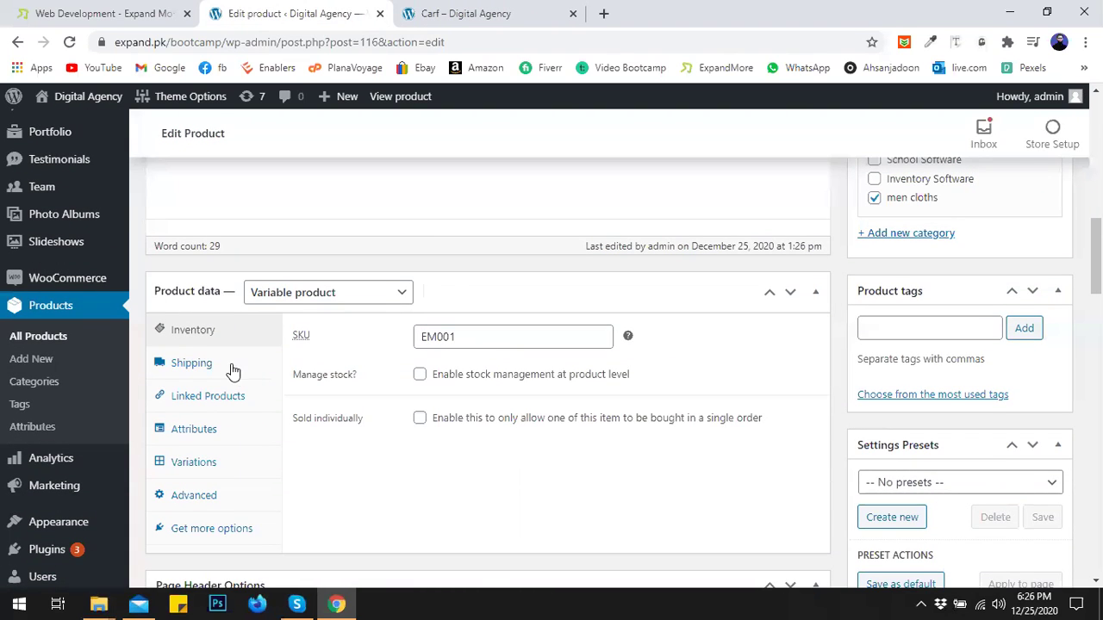
click(228, 366)
click(227, 399)
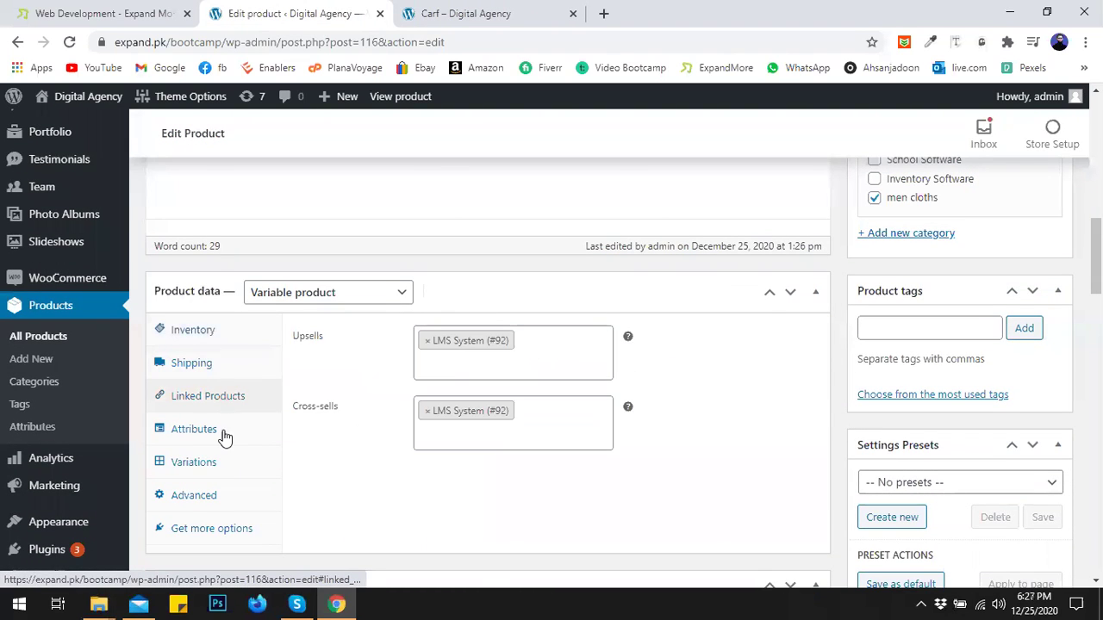
click(227, 435)
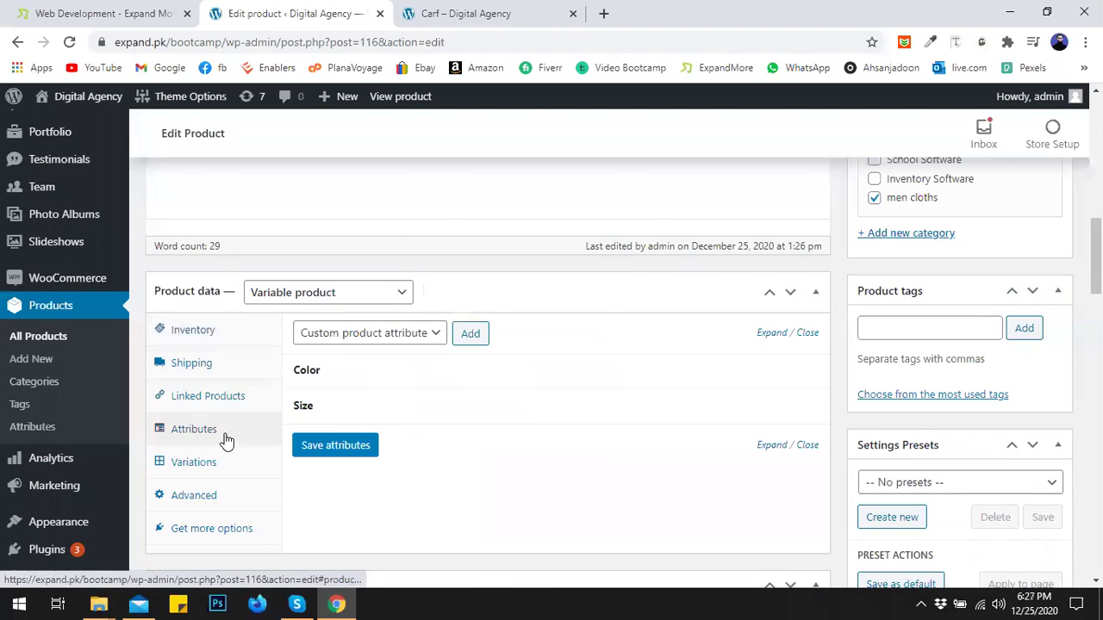
click(228, 336)
click(226, 366)
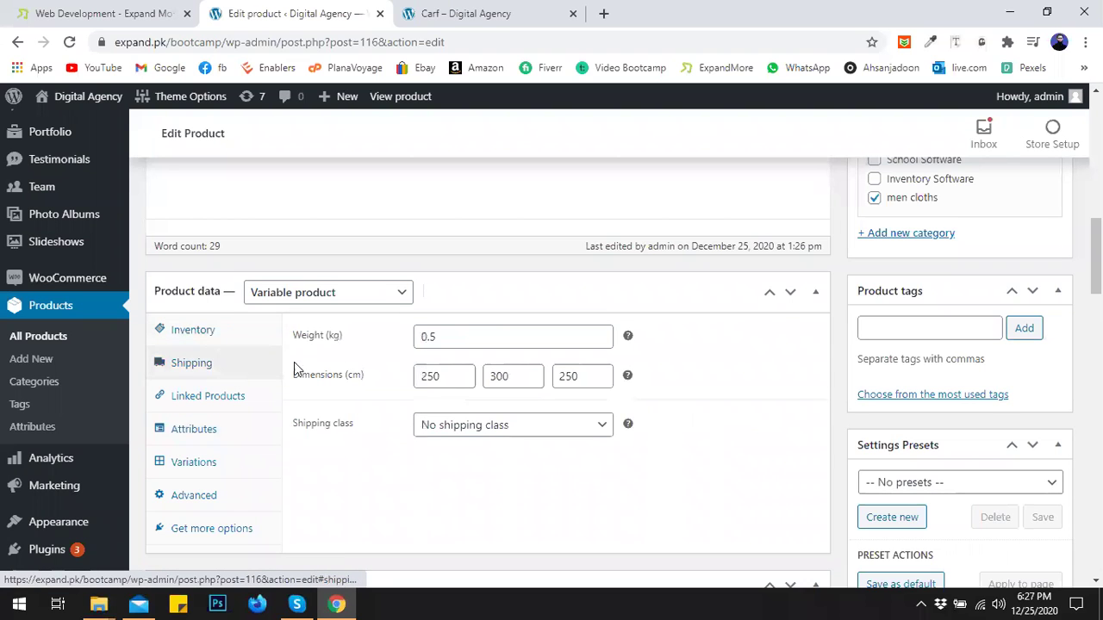
click(195, 334)
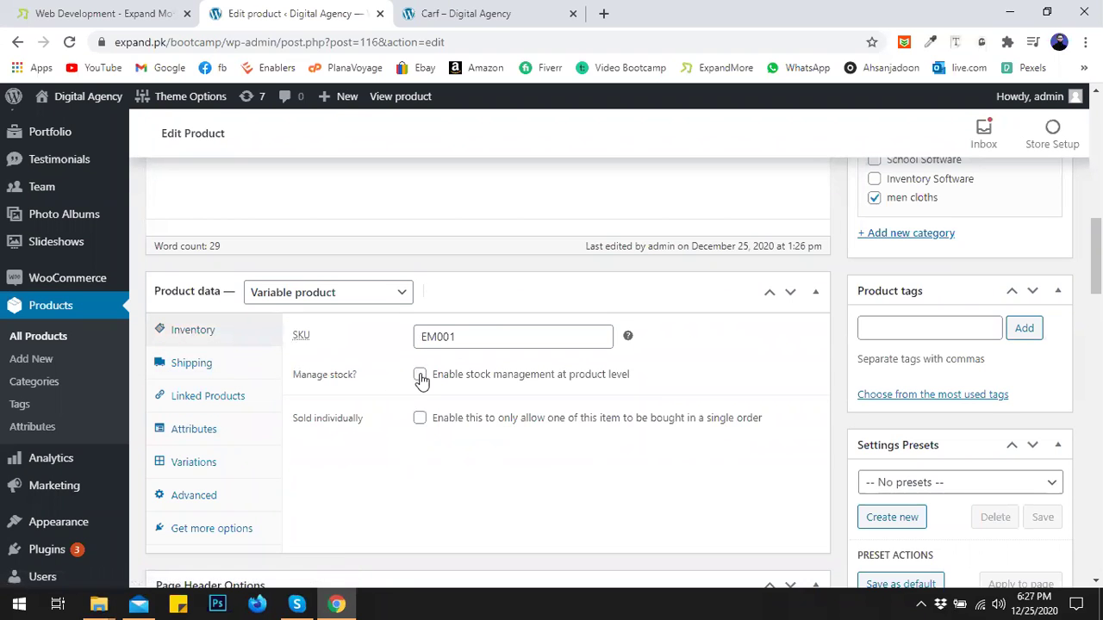
scroll(440, 385, down, 2)
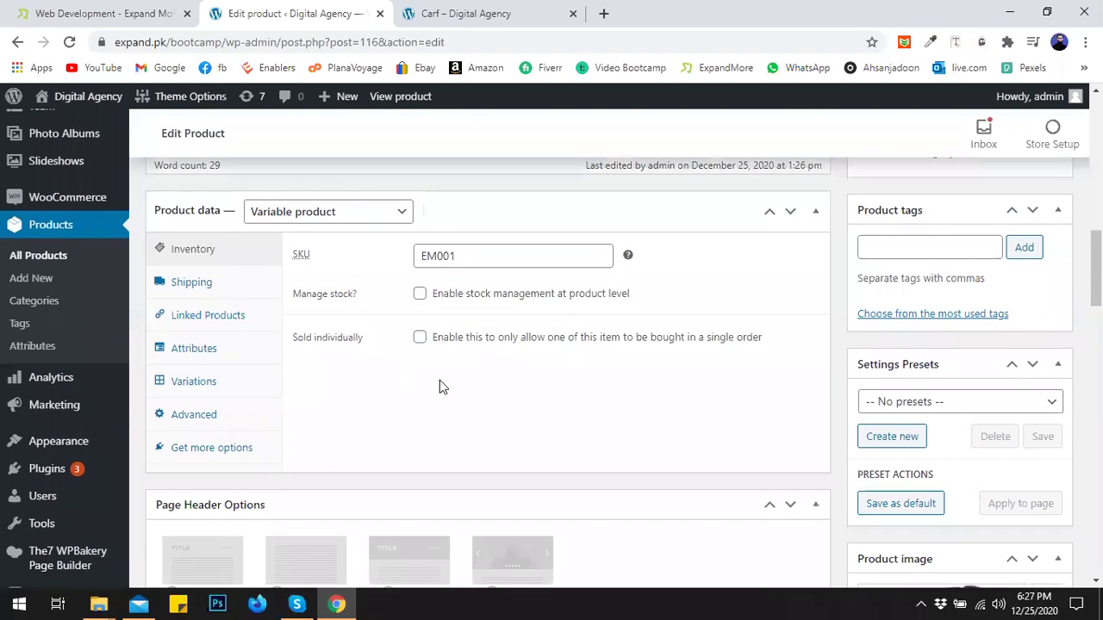
scroll(475, 391, up, 4)
scroll(482, 394, up, 4)
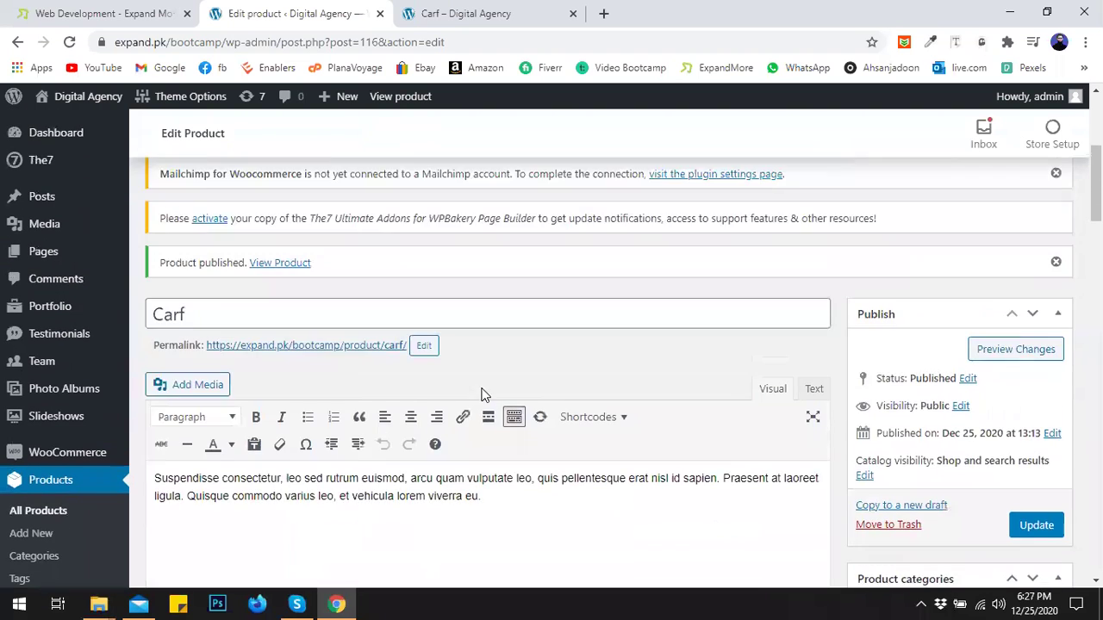
scroll(485, 387, down, 6)
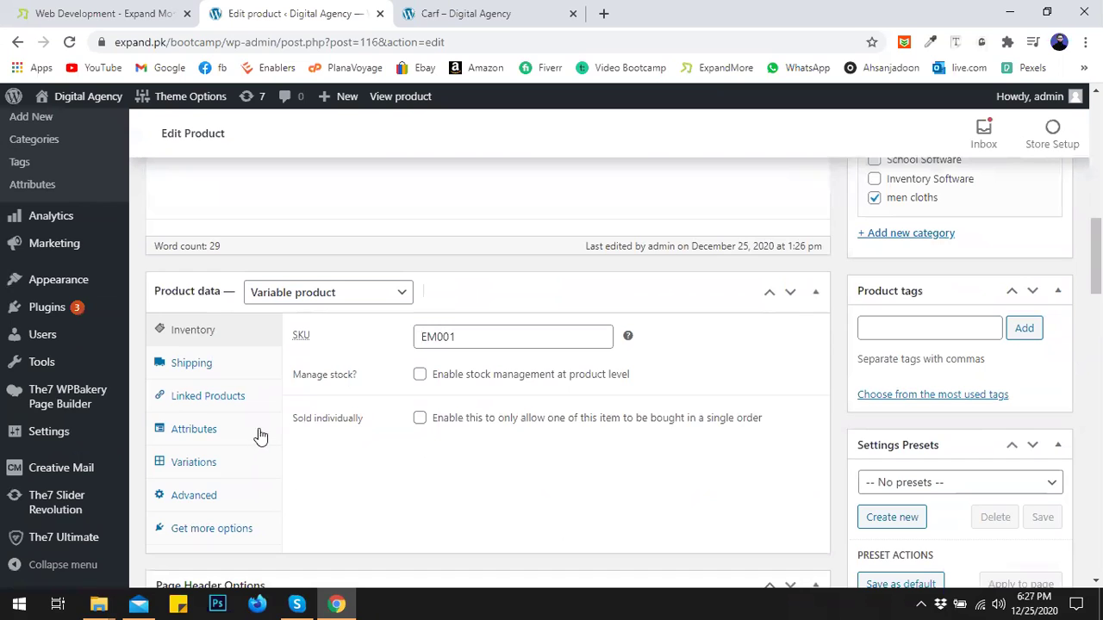
click(205, 438)
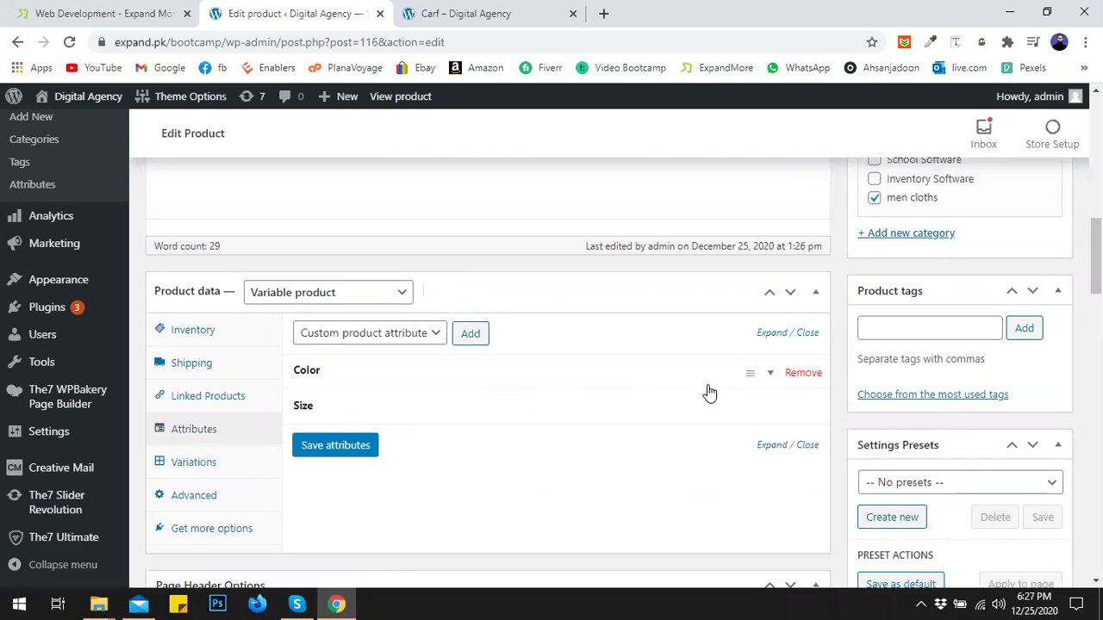
scroll(616, 405, down, 1)
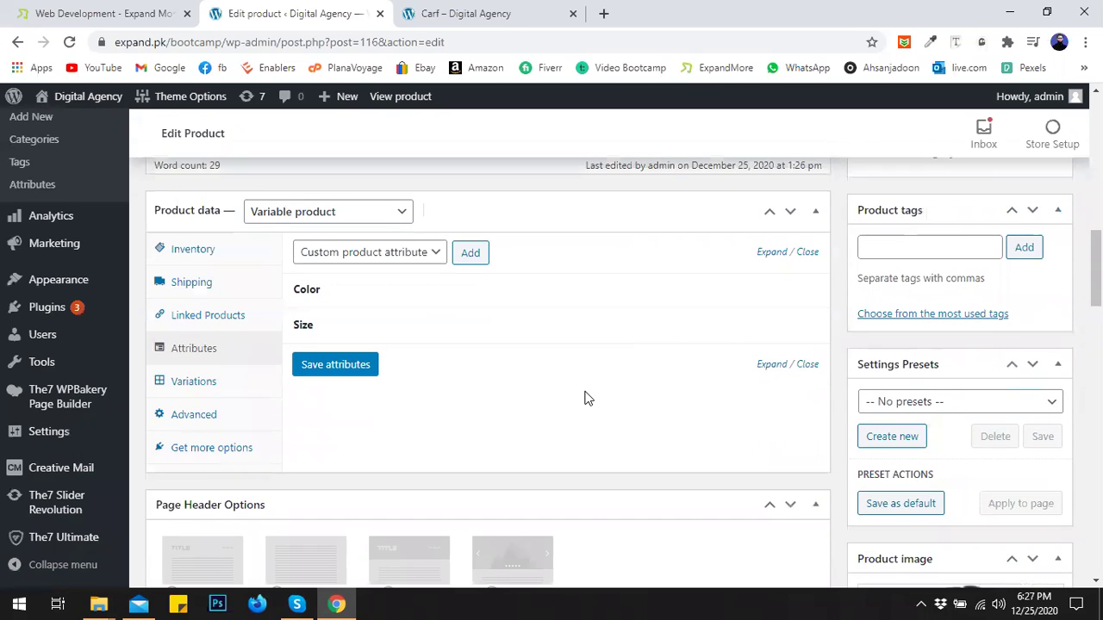
Expand the Brown, Small variation and set its regular price to £50
click(218, 382)
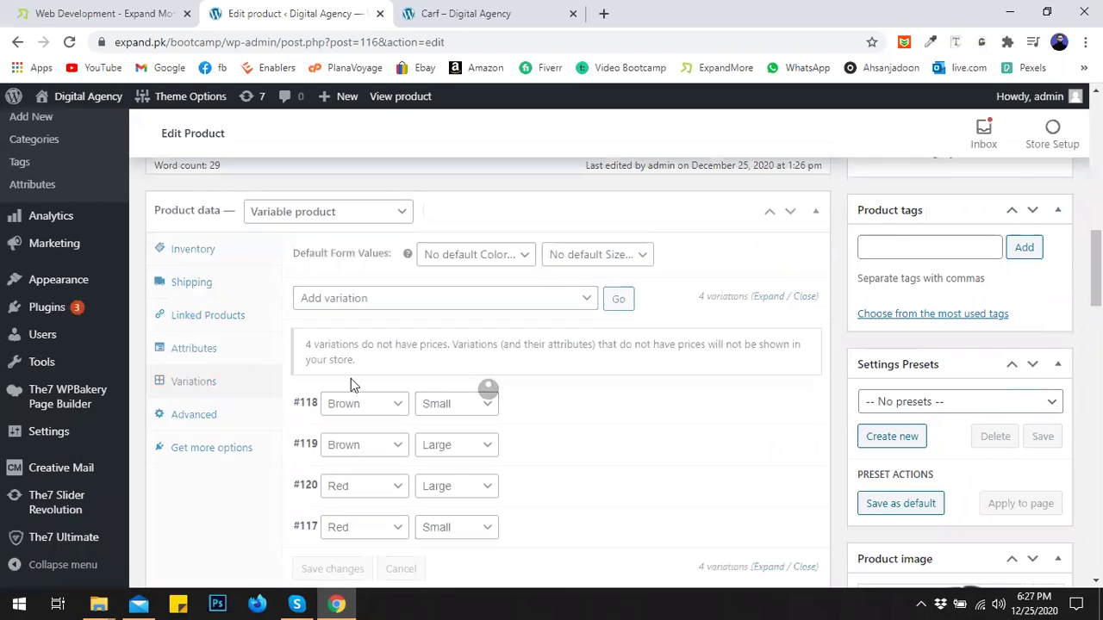
scroll(600, 376, down, 2)
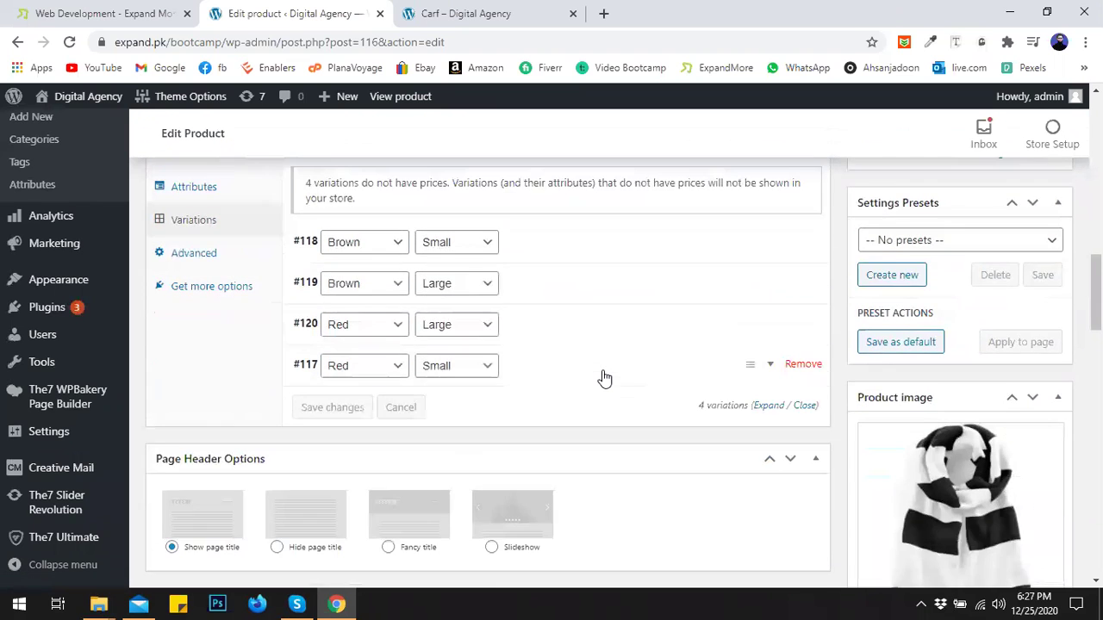
scroll(613, 376, up, 2)
click(665, 411)
scroll(667, 412, down, 2)
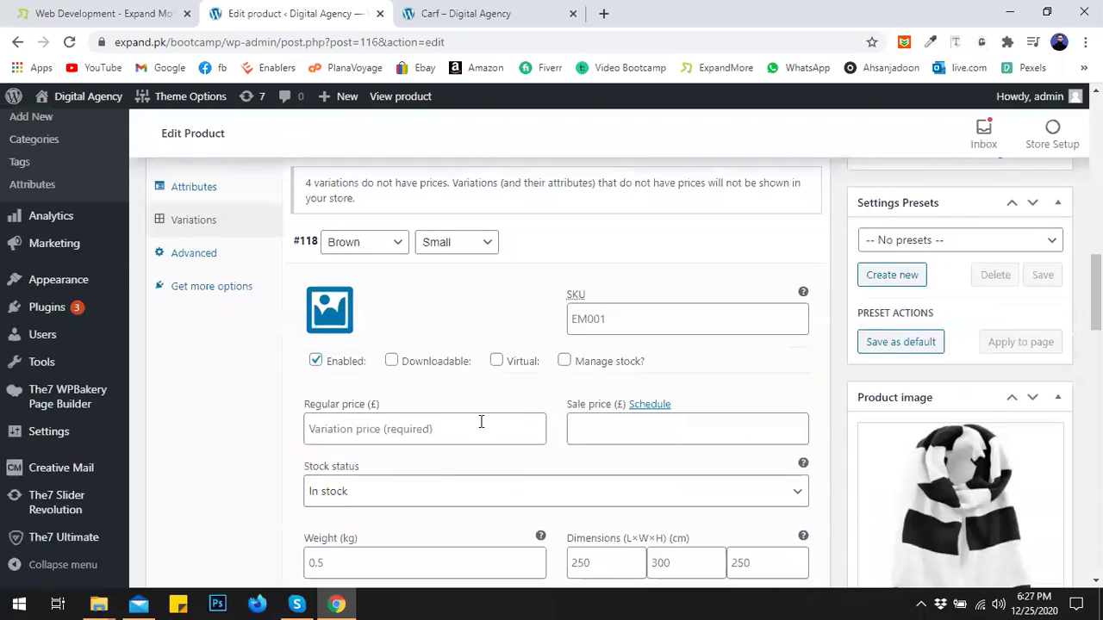
click(414, 431)
text(50)
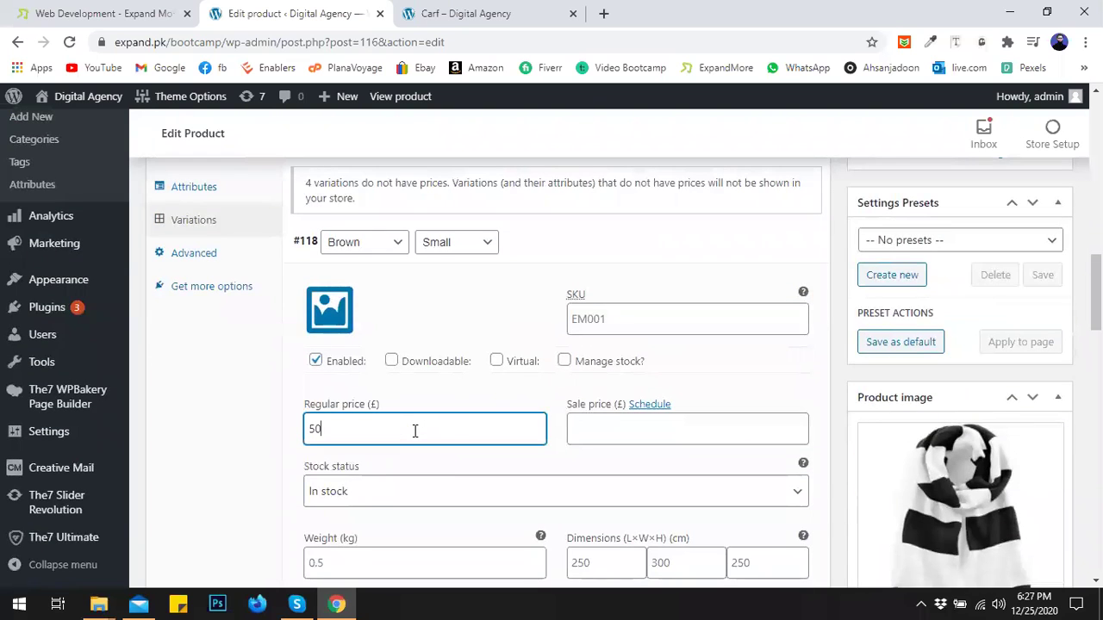
Review the product's Attributes settings and the default Color choices offered for the variations
scroll(229, 301, up, 1)
click(224, 271)
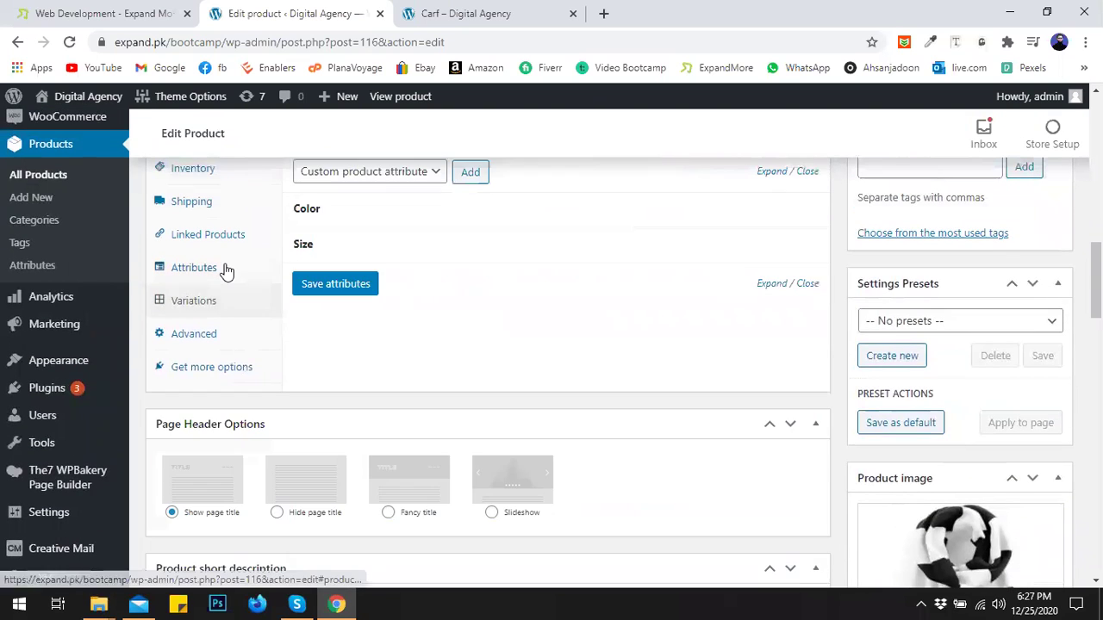
scroll(468, 350, up, 1)
scroll(512, 394, up, 1)
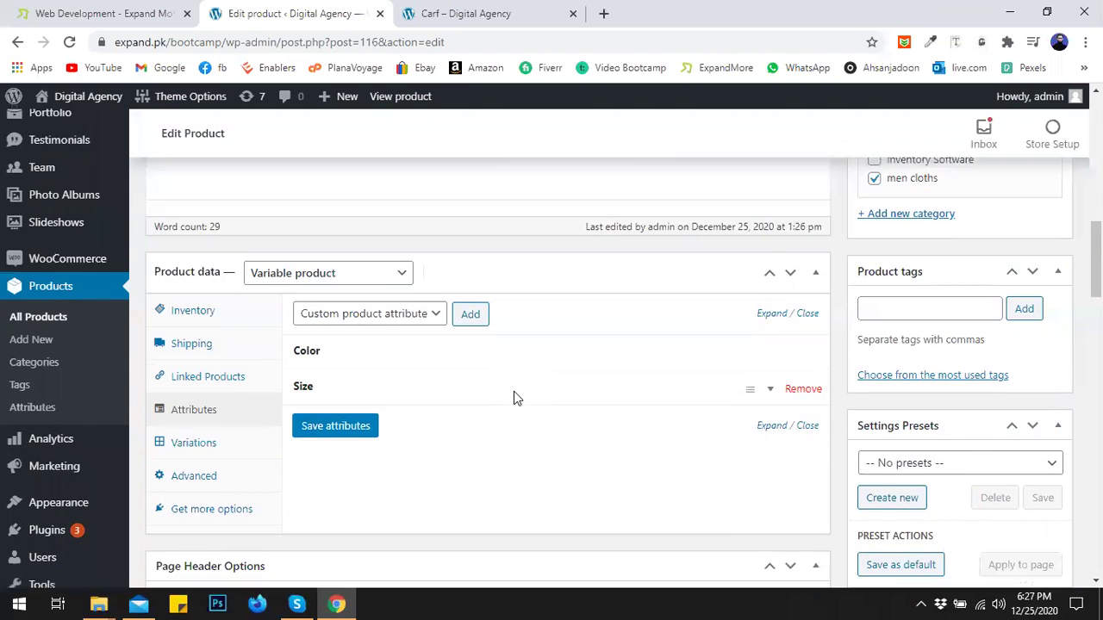
scroll(515, 394, up, 1)
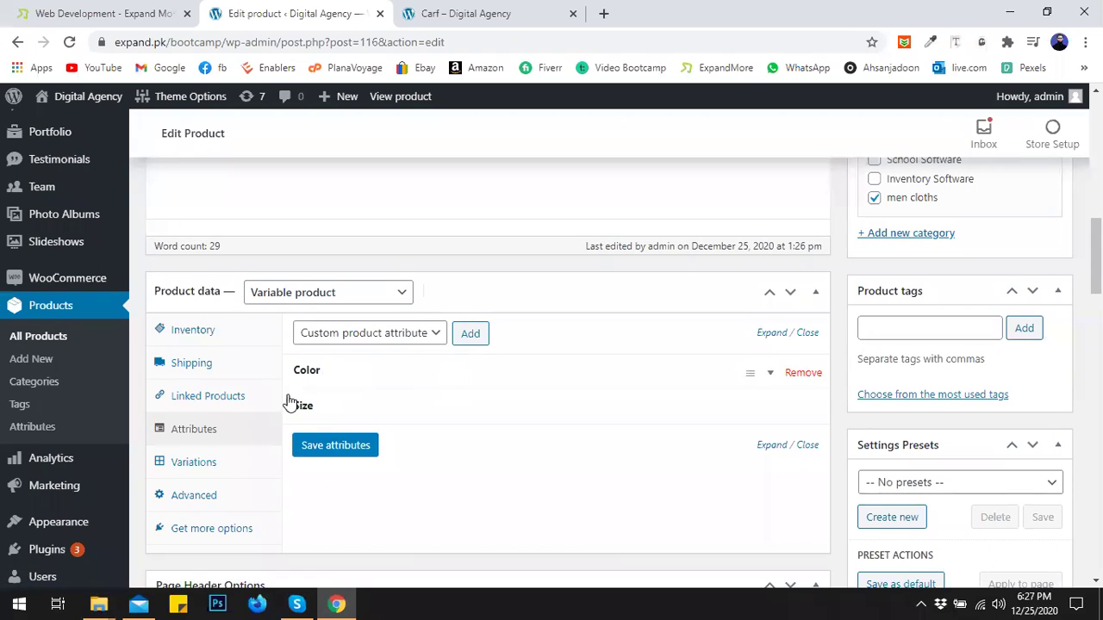
click(177, 464)
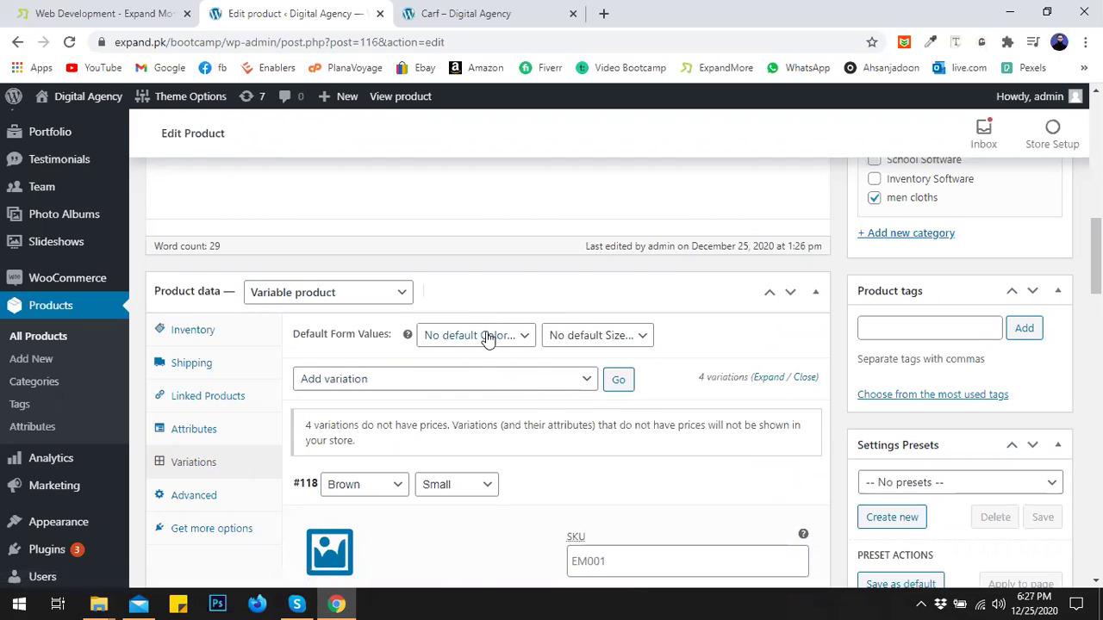
click(488, 337)
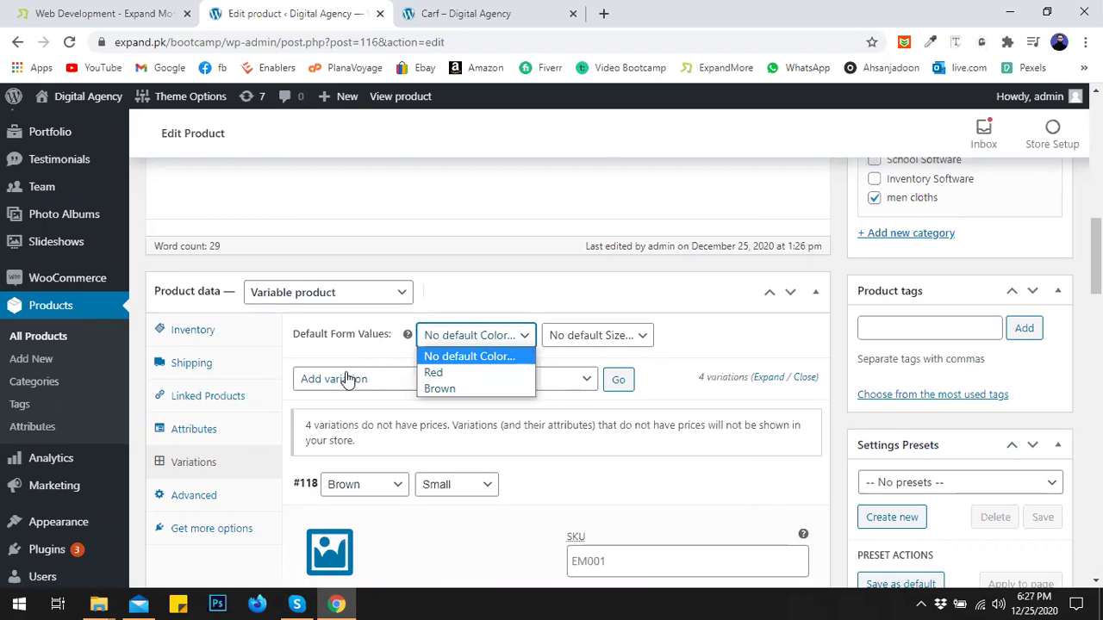
Apply the Set regular prices bulk action to all variations with a value of 50
click(346, 385)
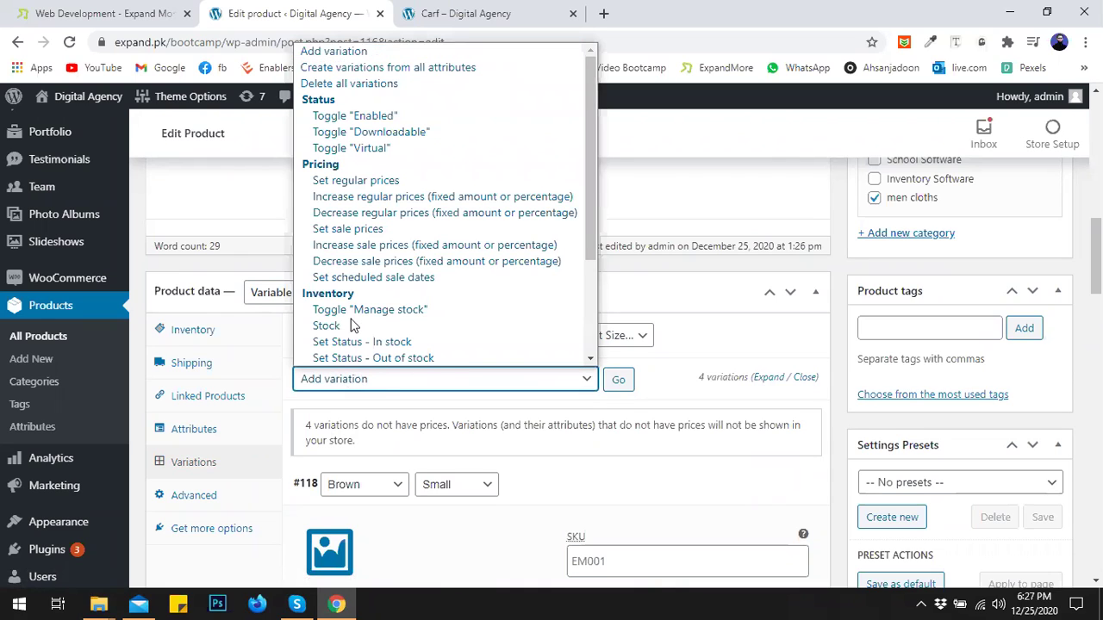
scroll(366, 185, down, 1)
click(366, 164)
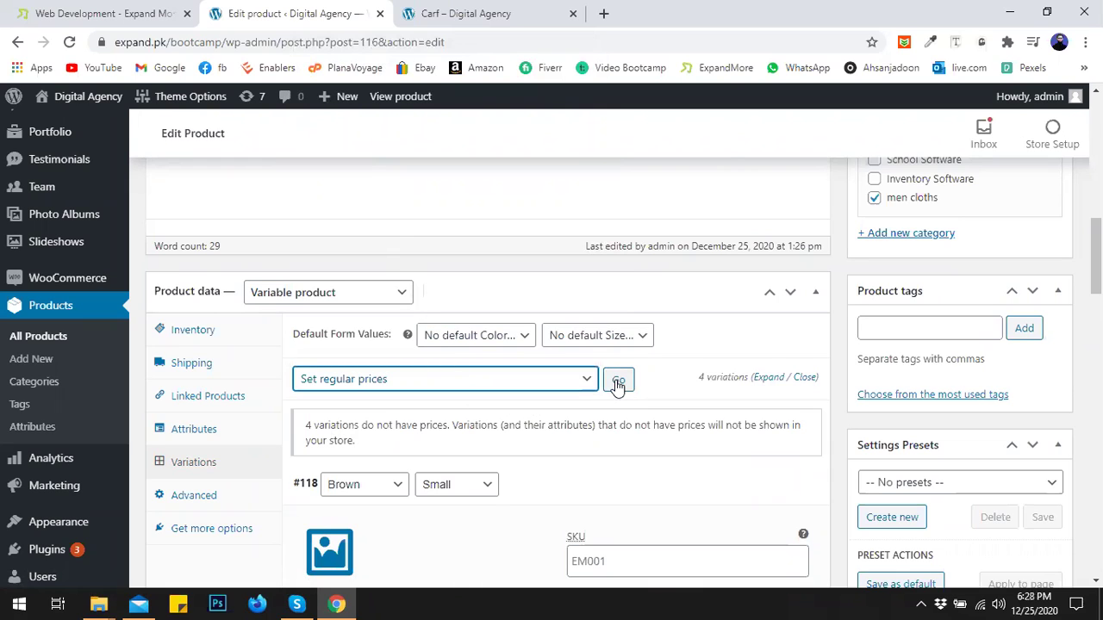
click(617, 383)
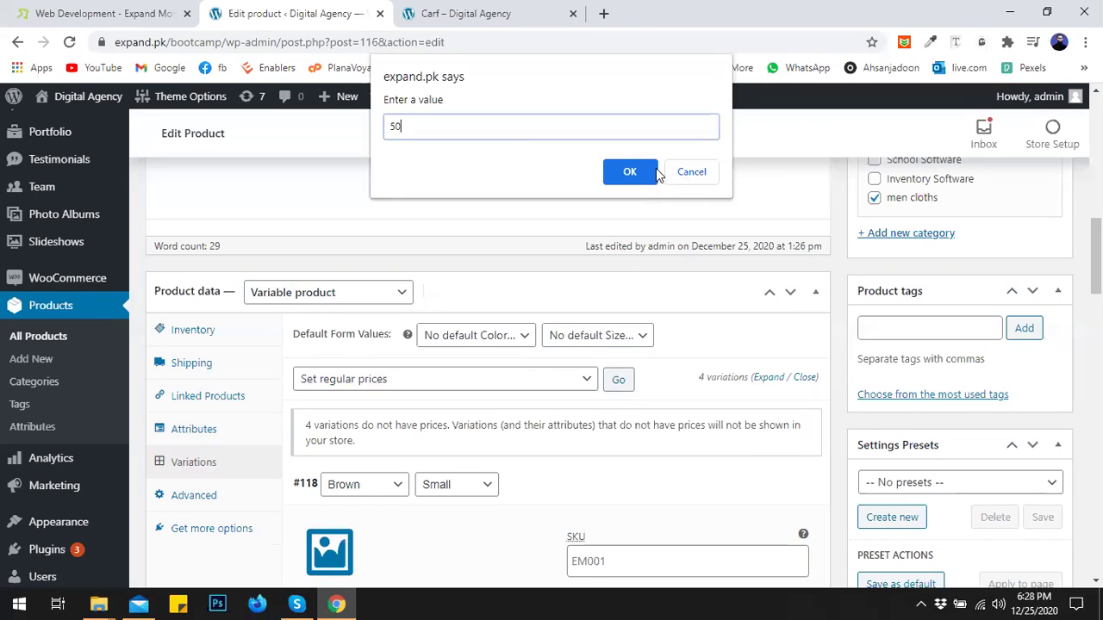
click(629, 173)
click(630, 128)
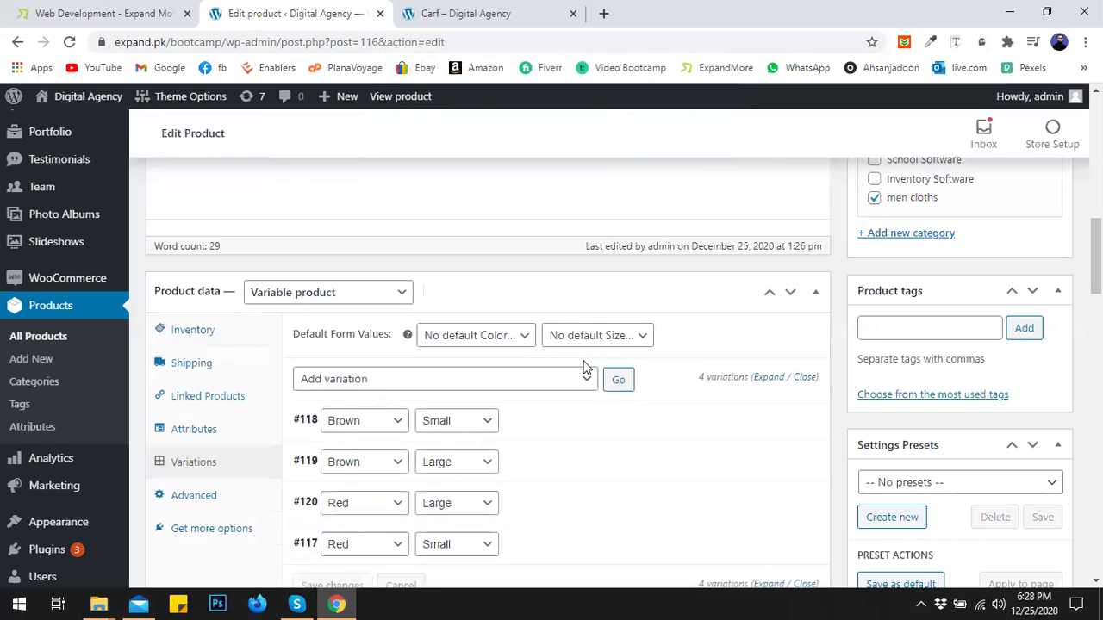
Update the Carf product with the new variation prices
scroll(604, 310, down, 3)
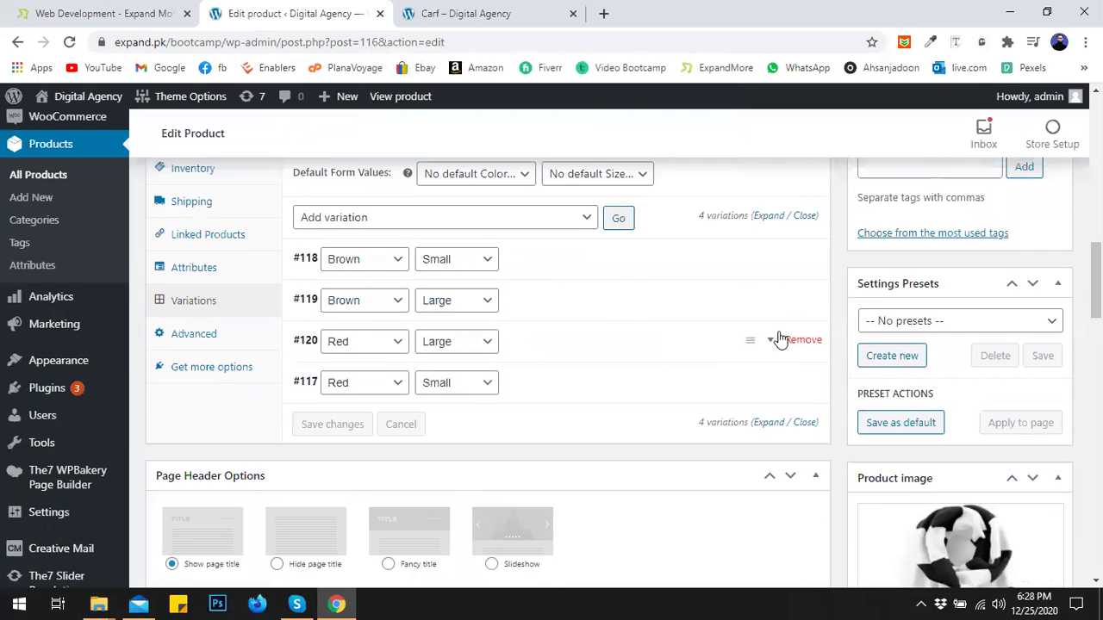
scroll(780, 339, up, 2)
scroll(1058, 290, up, 3)
click(1025, 211)
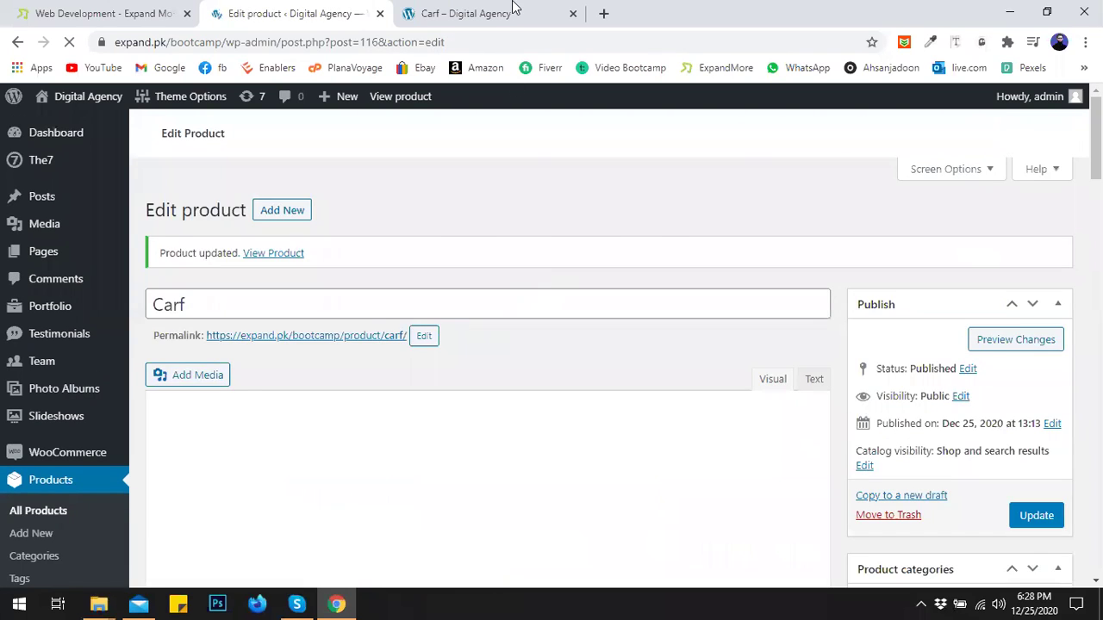
Reload the live Carf product page and add one scarf in Red, Small to the cart
click(513, 10)
key(F5)
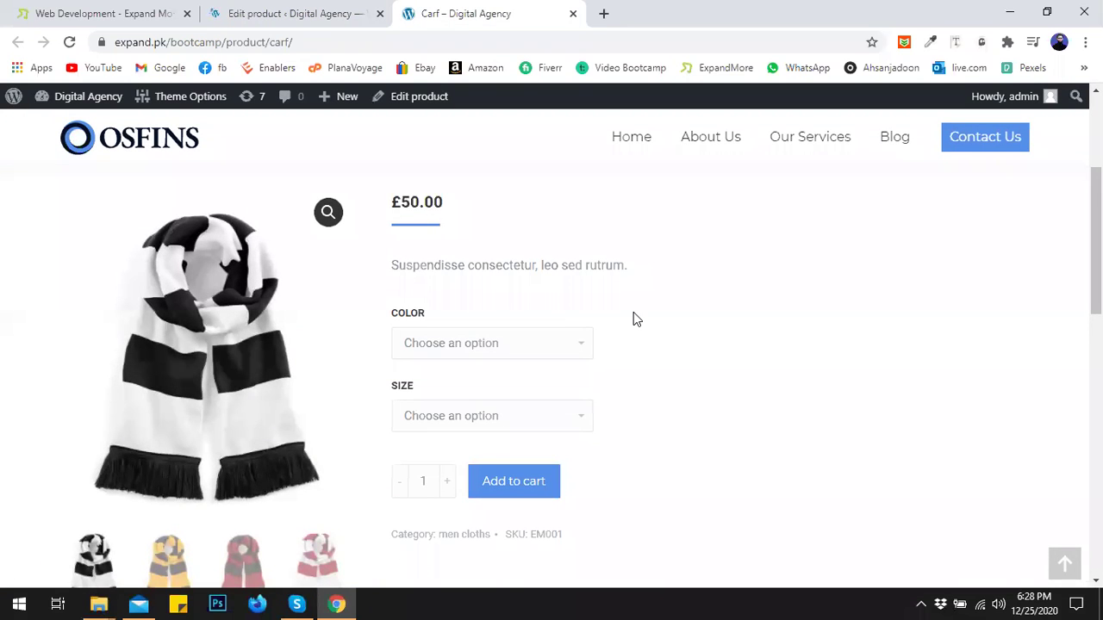
click(505, 348)
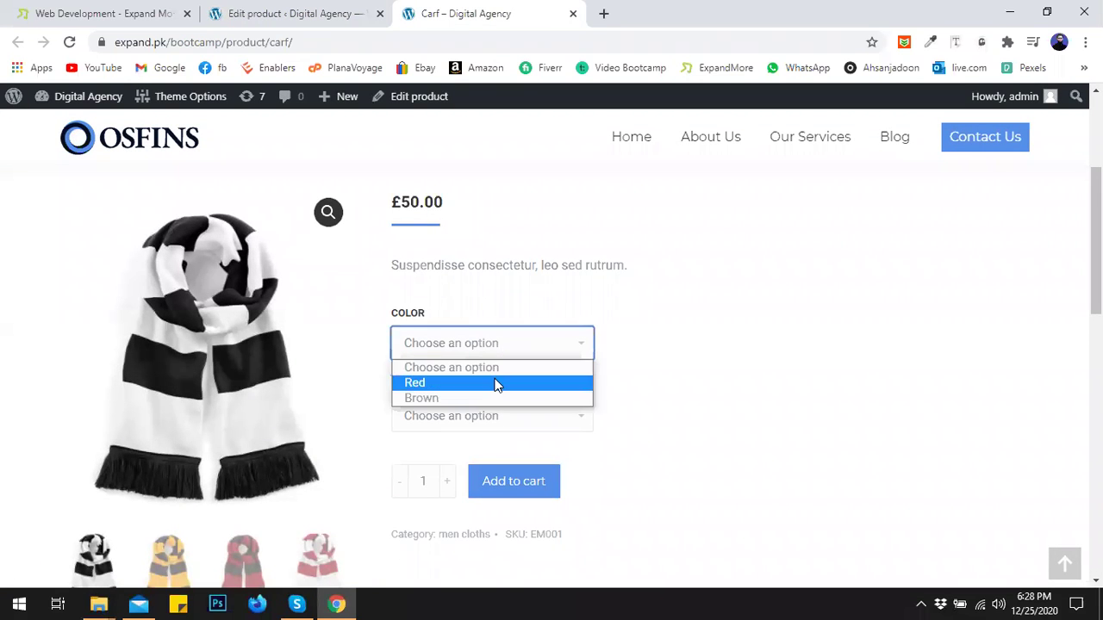
click(496, 382)
click(485, 414)
click(474, 457)
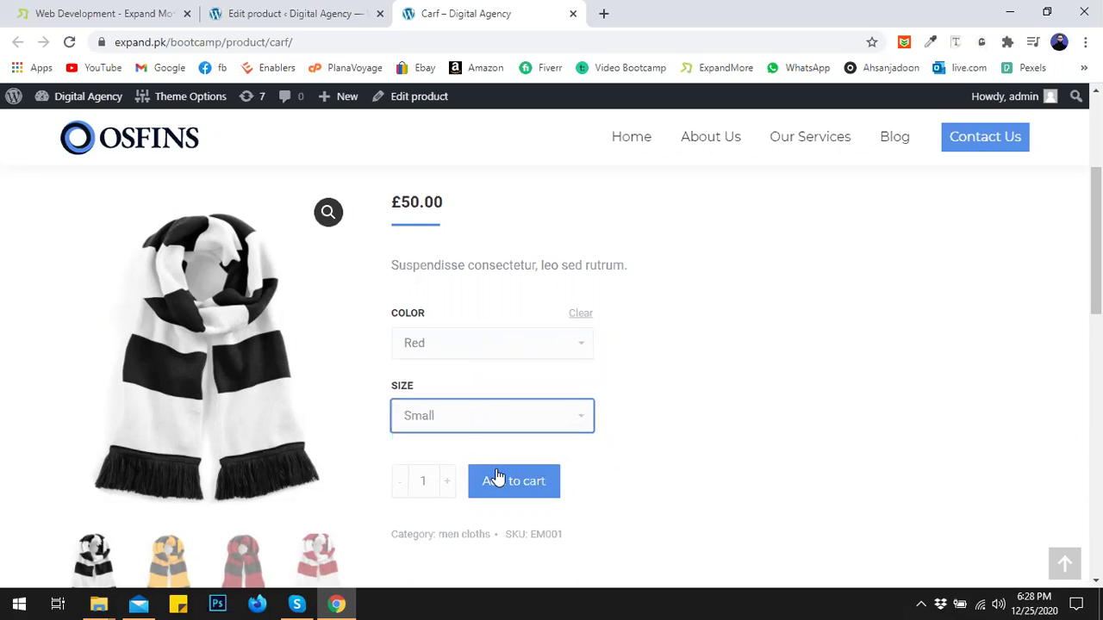
click(524, 485)
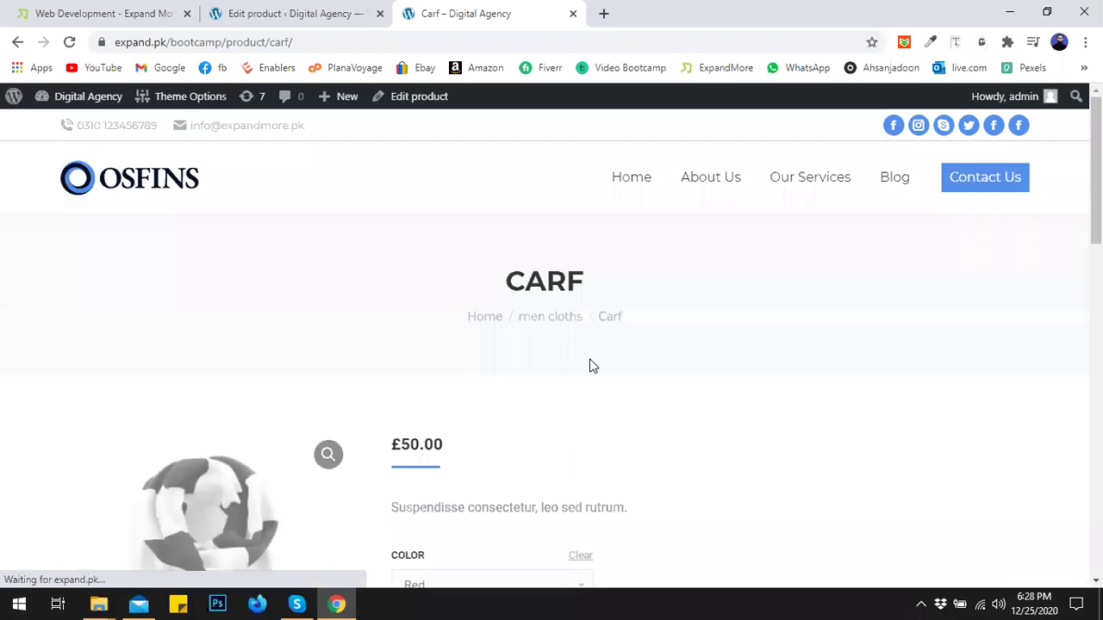
Go back to the product page, check the image and price for Brown, Large, and clear the selected options
click(17, 41)
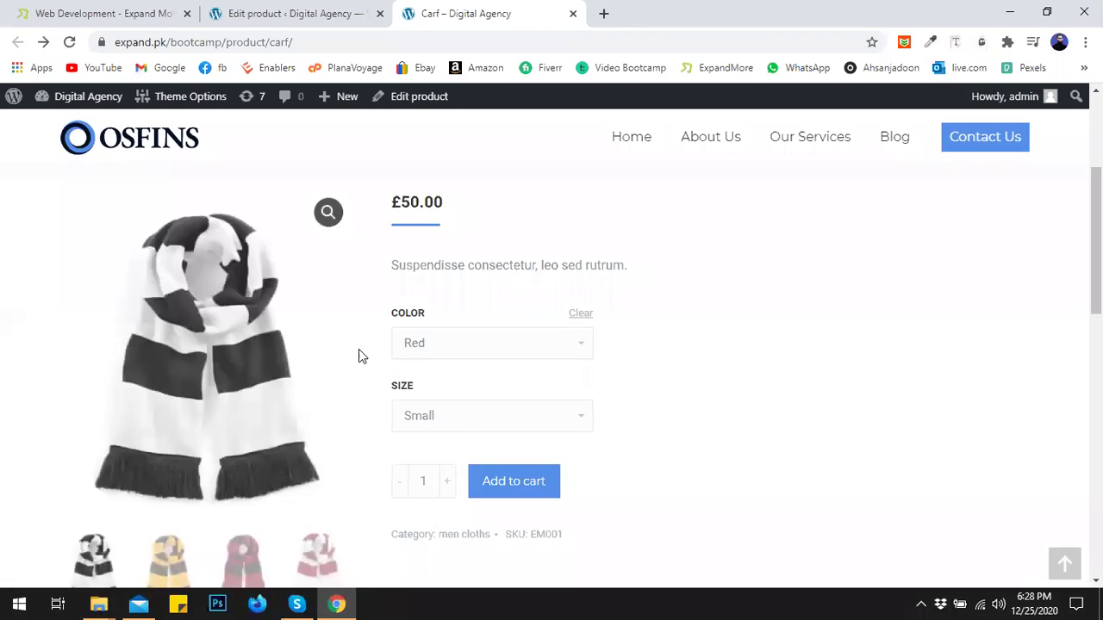
click(425, 343)
click(426, 397)
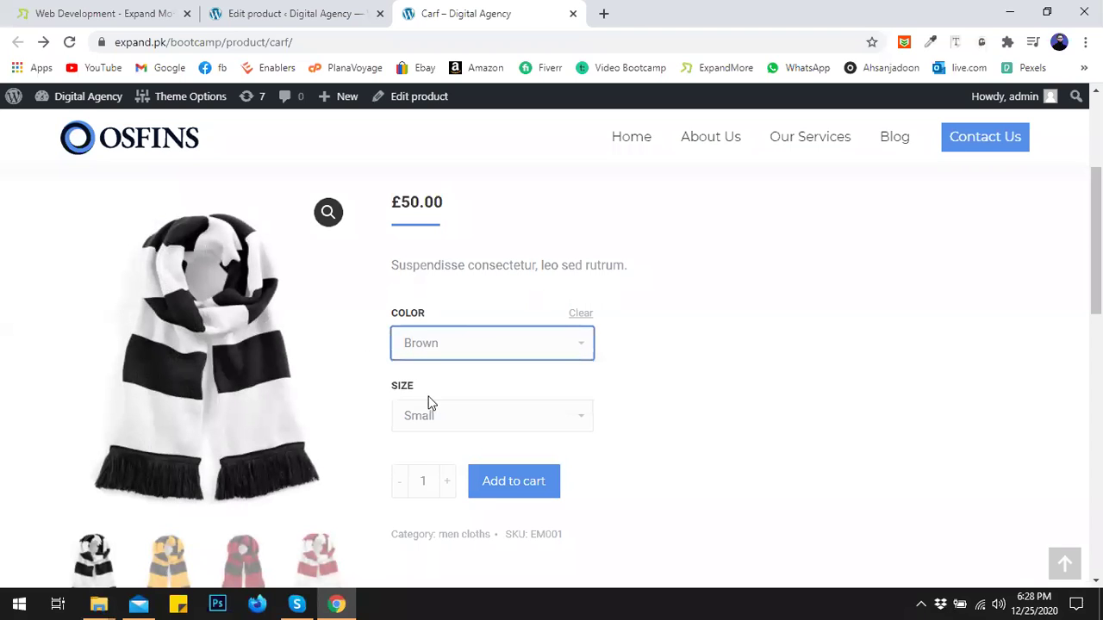
click(431, 415)
click(436, 476)
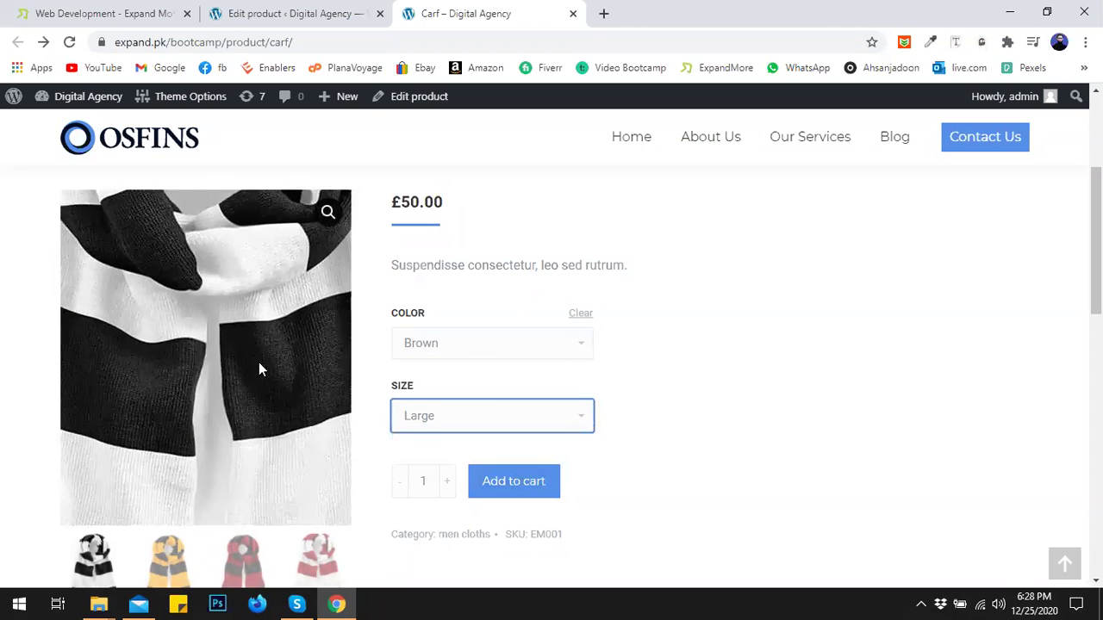
scroll(521, 396, down, 2)
scroll(517, 422, down, 1)
scroll(517, 422, up, 3)
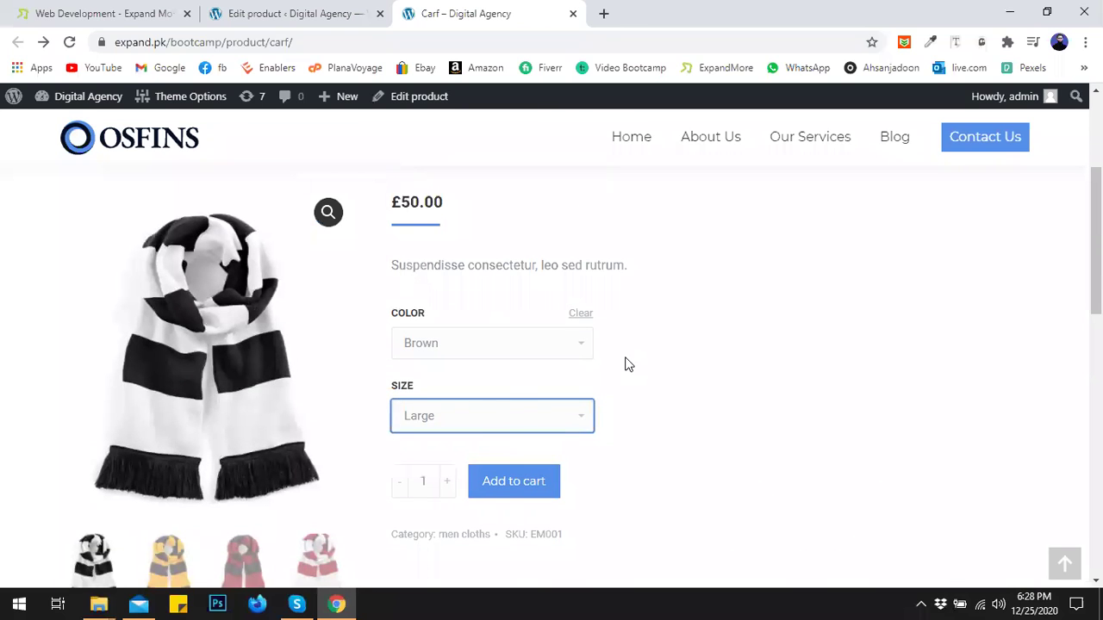
click(578, 314)
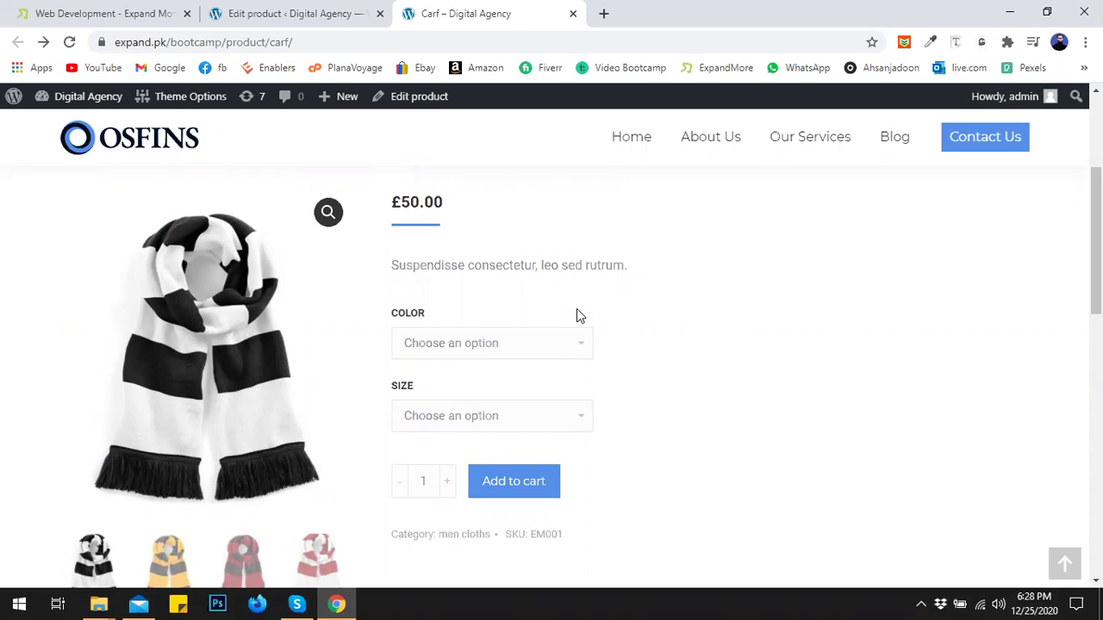
Return to the product editor and set the Brown, Small variation's image to the red and navy scarf, BB479-FN_2fCS-FRONT.jpg
click(295, 13)
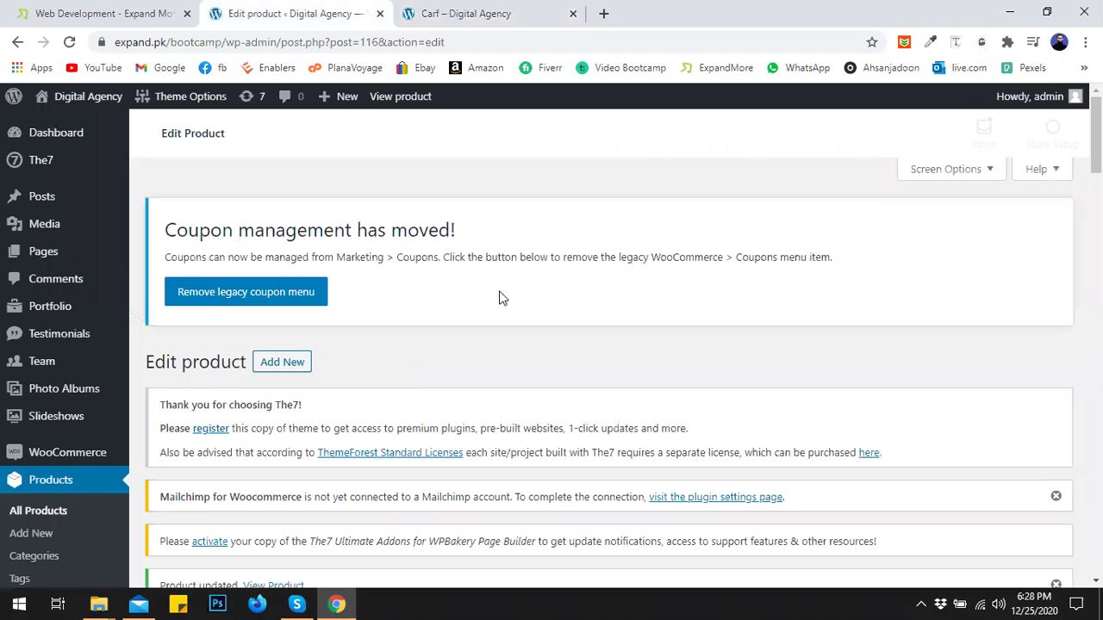
scroll(478, 291, down, 5)
scroll(491, 298, down, 10)
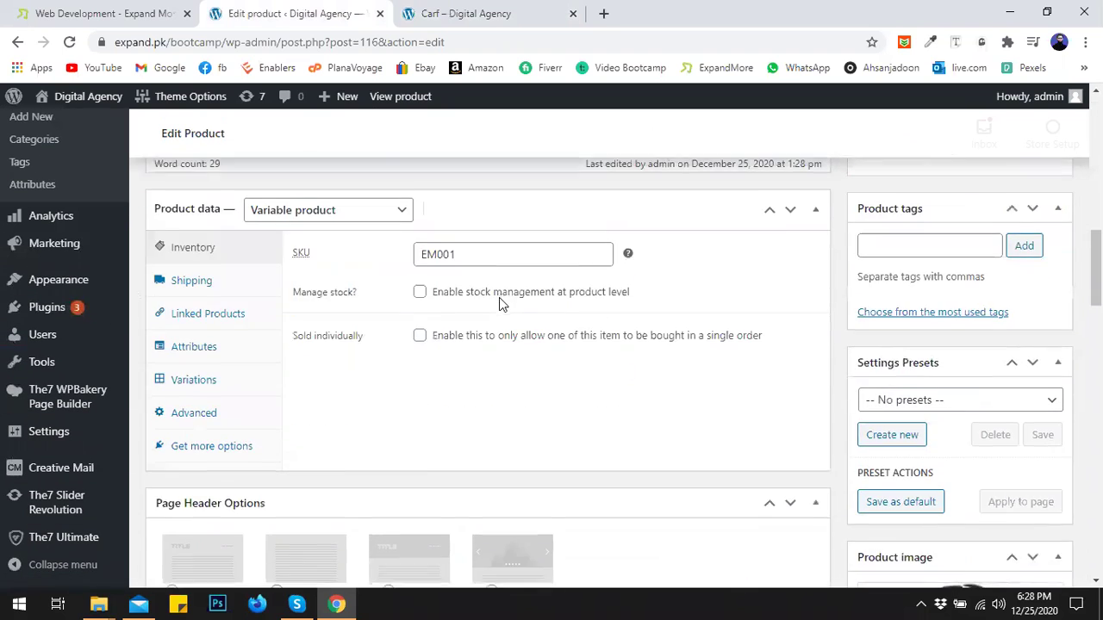
scroll(258, 297, up, 2)
click(222, 304)
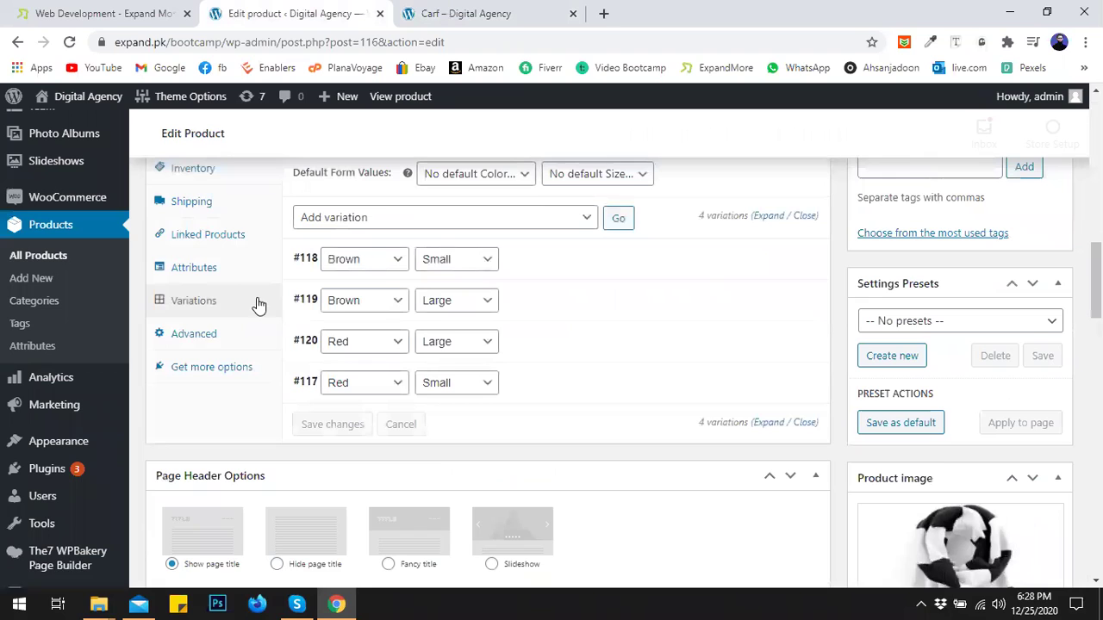
click(658, 263)
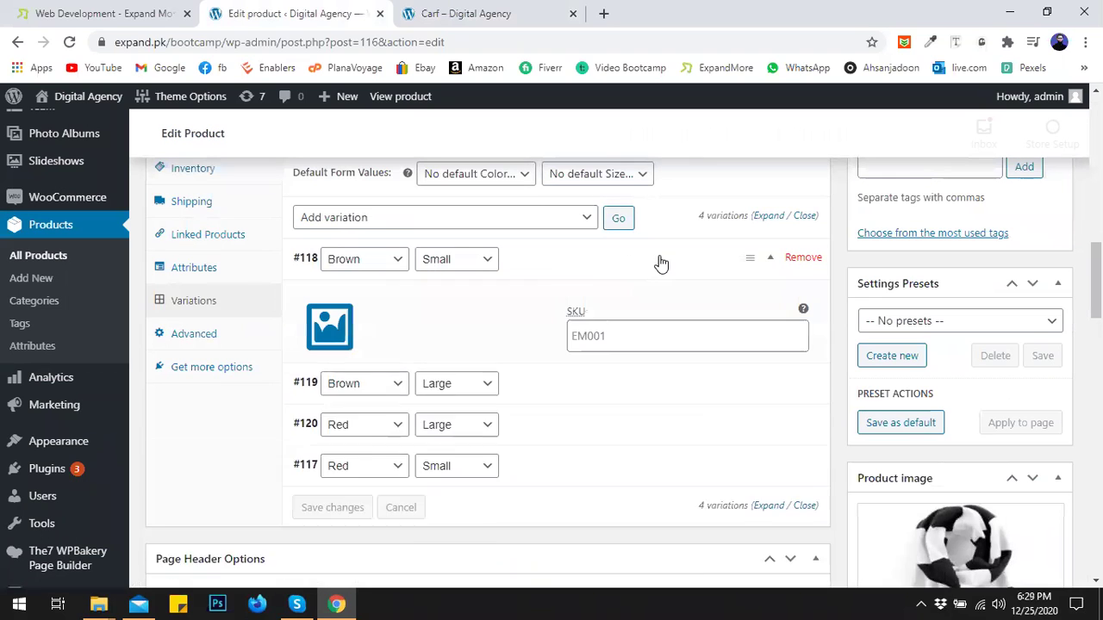
click(339, 324)
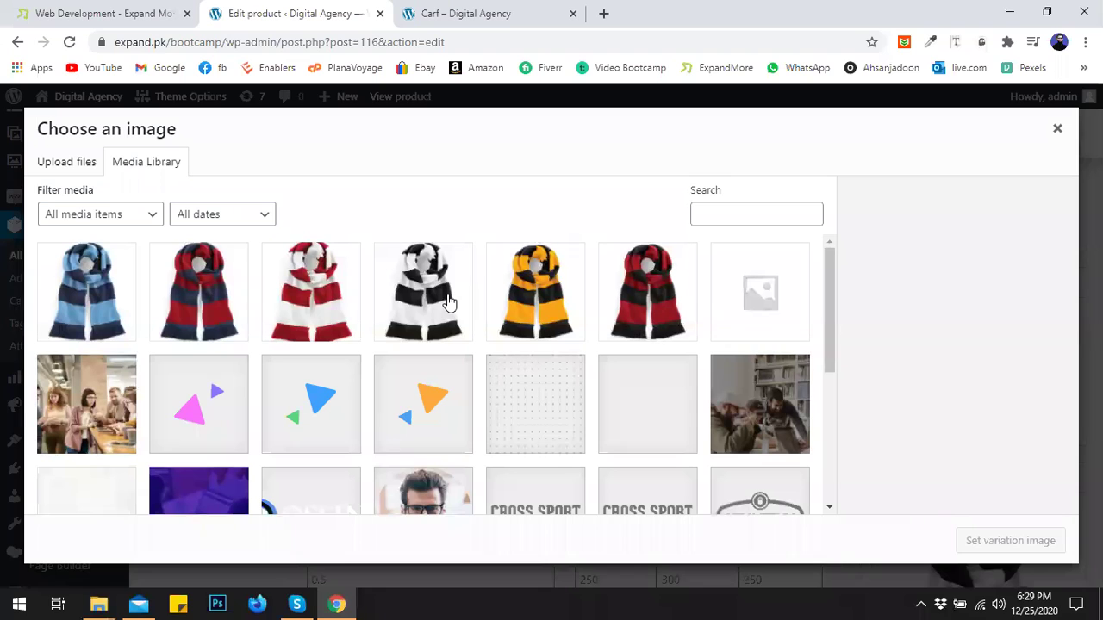
click(182, 298)
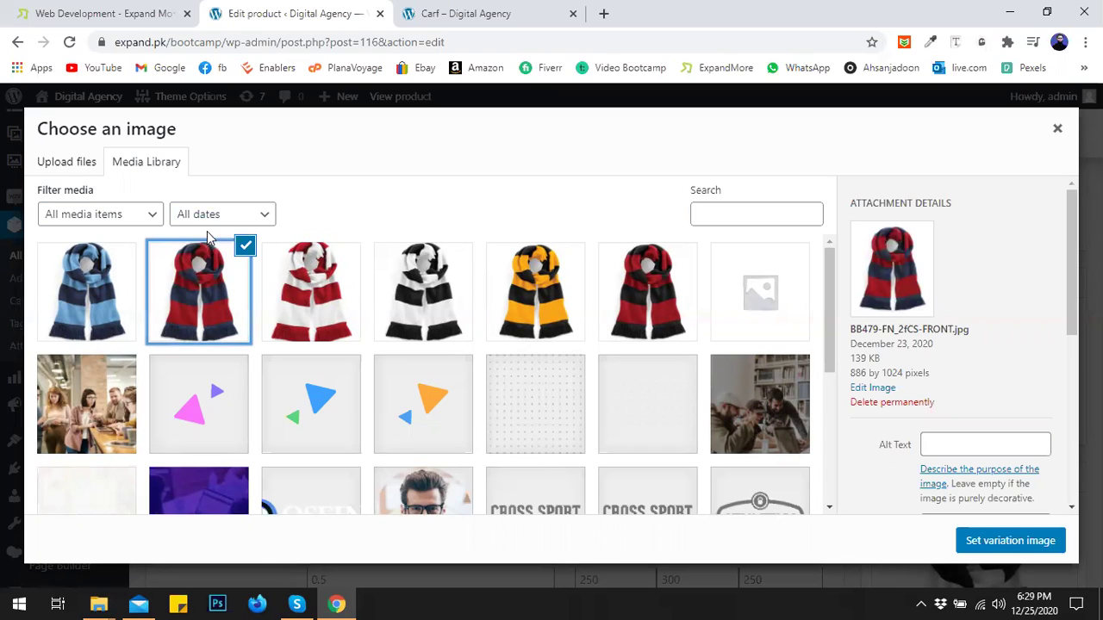
click(1036, 547)
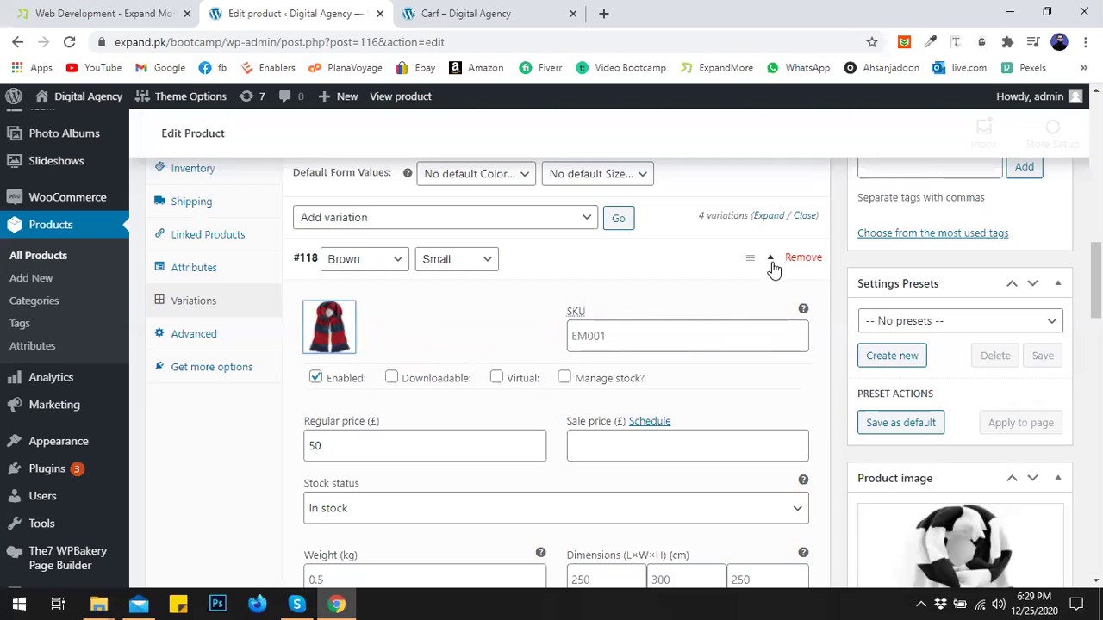
click(772, 262)
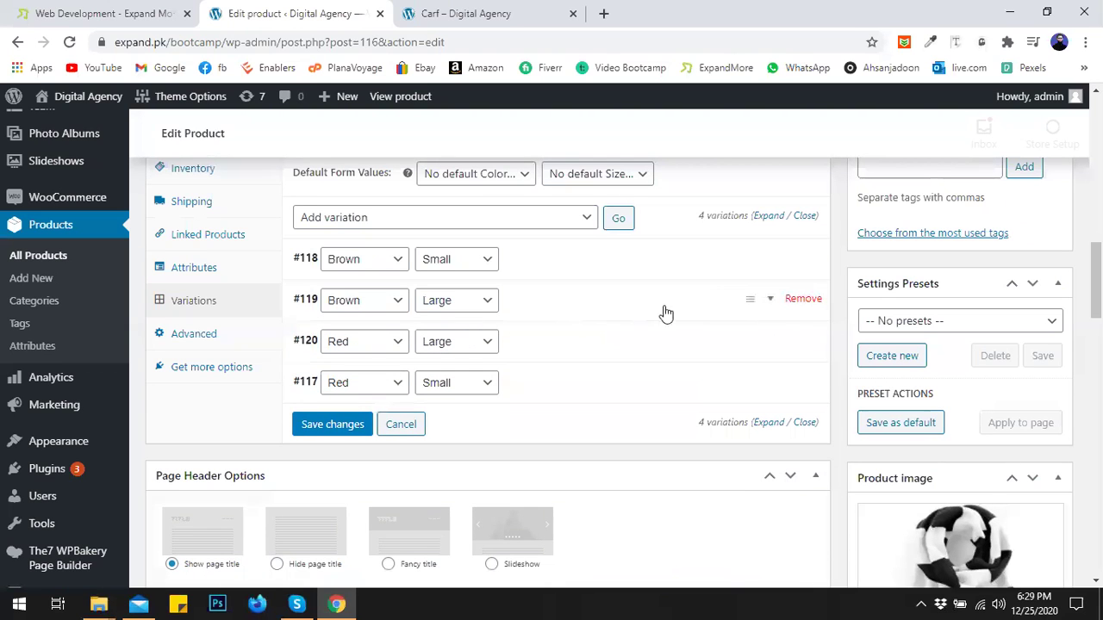
Set the Brown, Large variation's image to the same red and navy scarf and collapse the variation
click(617, 301)
click(328, 366)
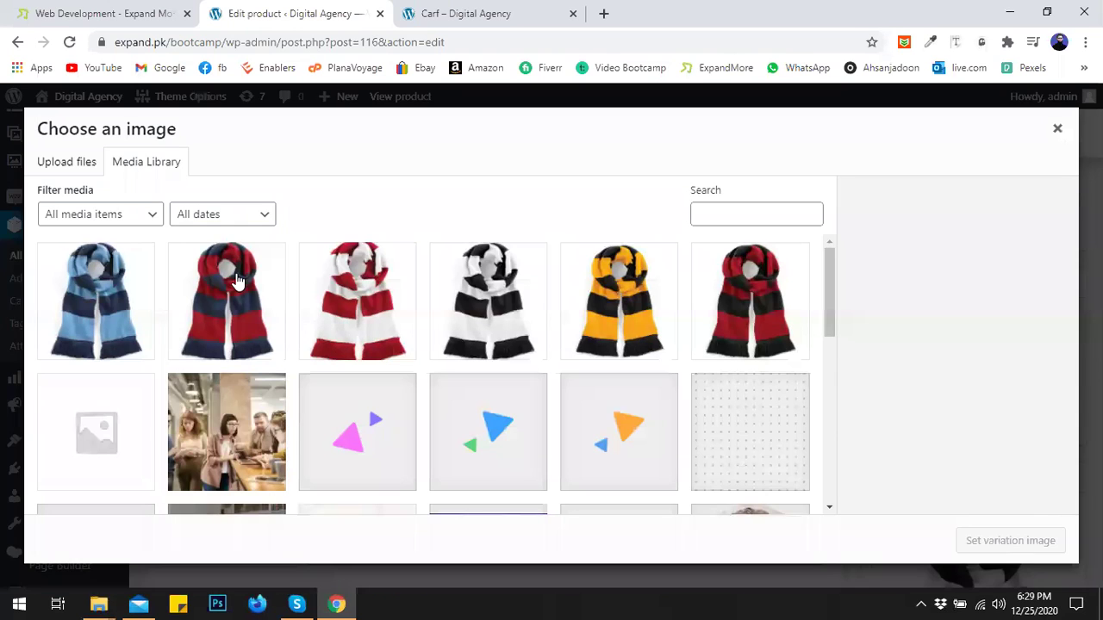
click(227, 332)
click(1029, 540)
scroll(567, 353, down, 4)
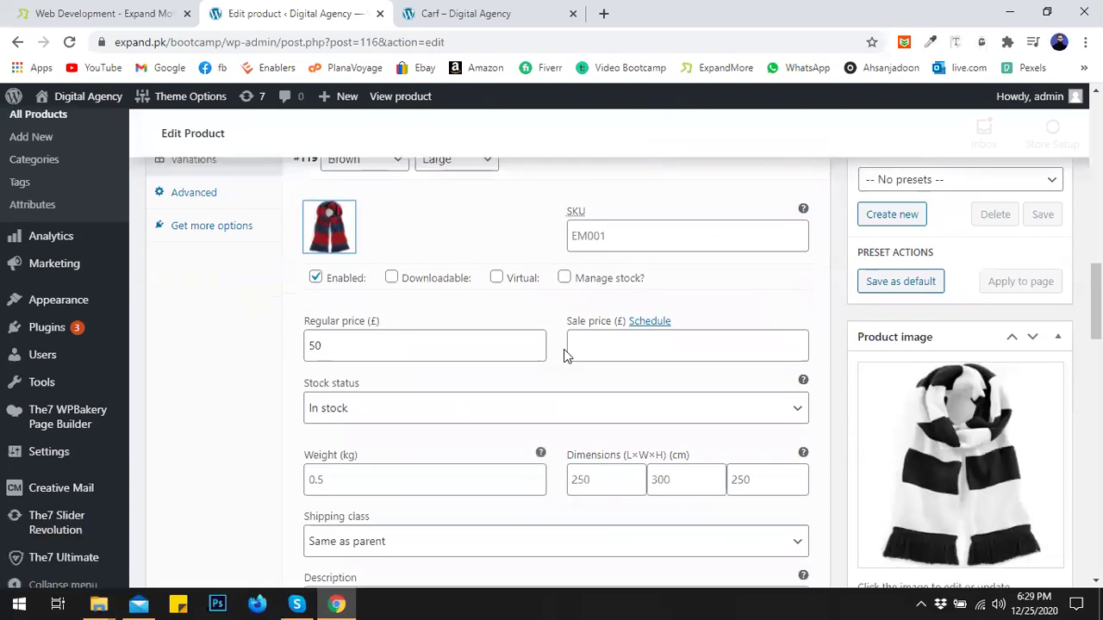
scroll(567, 355, up, 4)
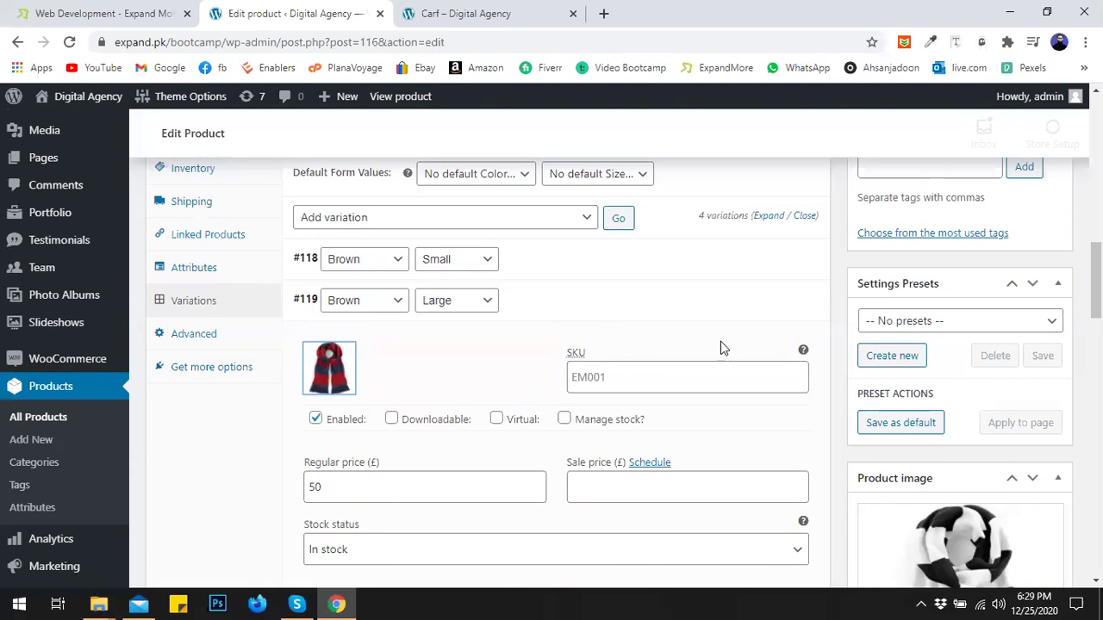
click(769, 301)
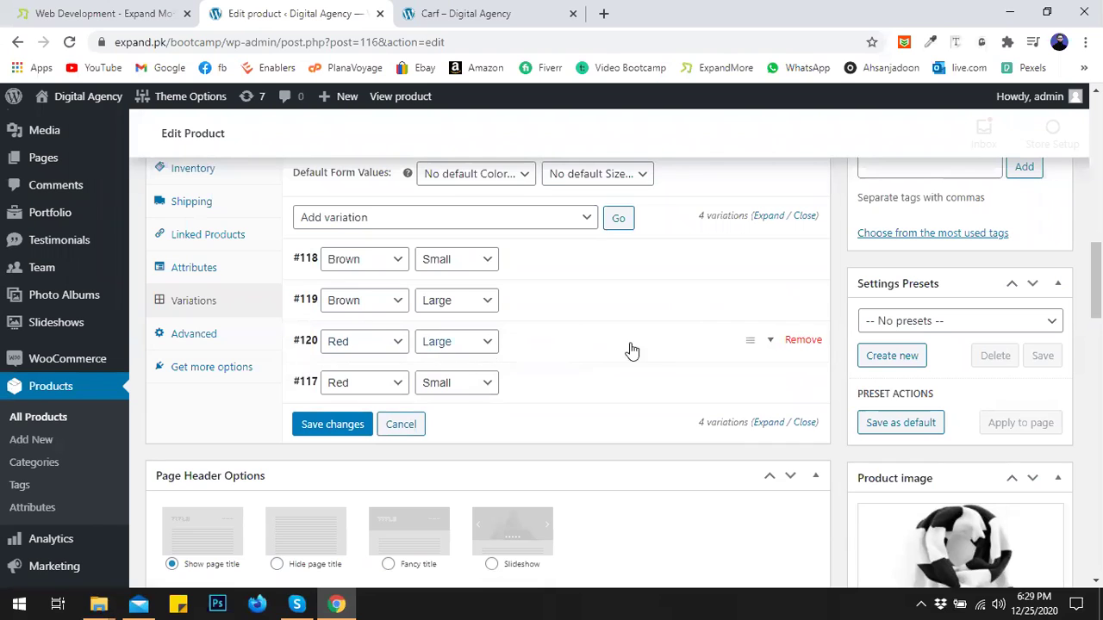
Set the Red, Large variation's image to the red and white scarf, BB479-CS_2fWH-FRONT.jpg
click(713, 343)
click(330, 410)
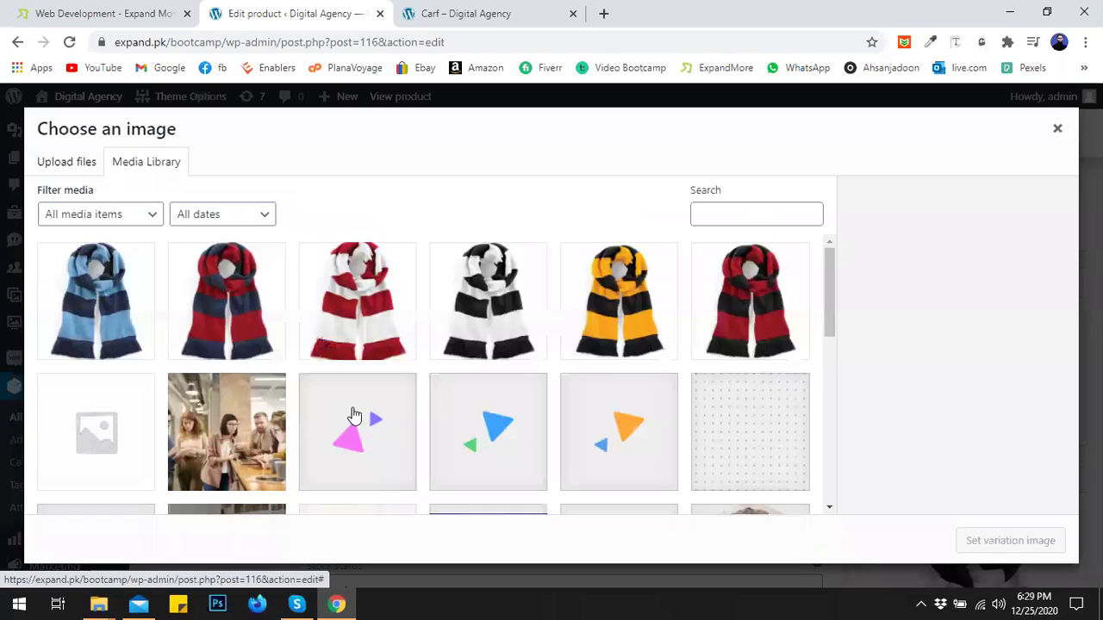
click(354, 298)
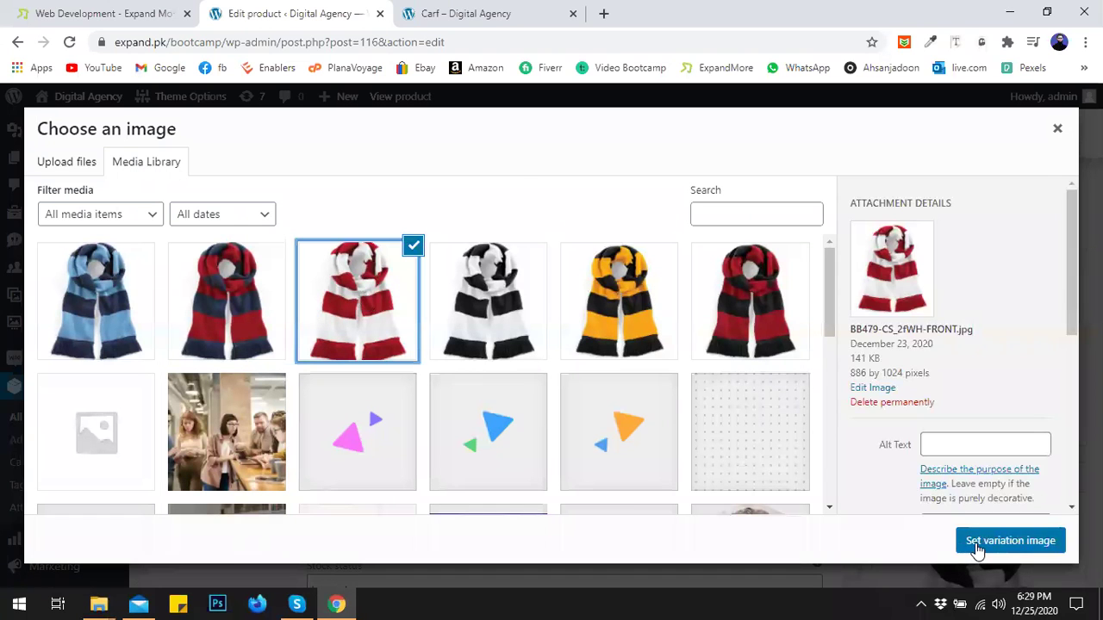
click(977, 543)
Set the Red, Small variation's image to the red and white scarf and look over the variations
scroll(603, 405, down, 2)
scroll(608, 408, down, 3)
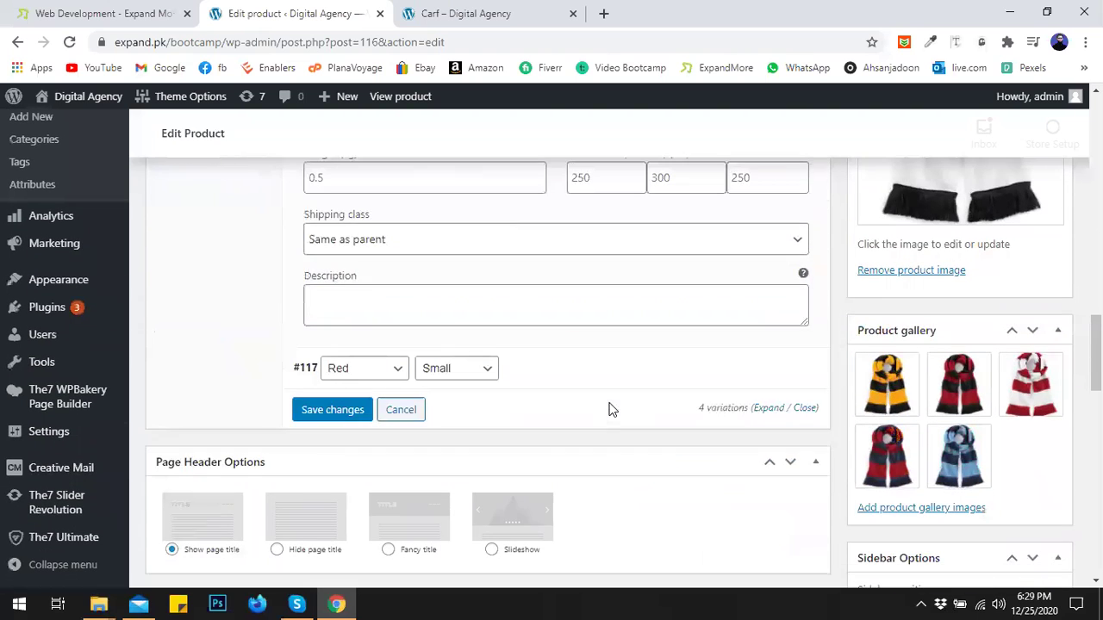
click(664, 369)
click(342, 435)
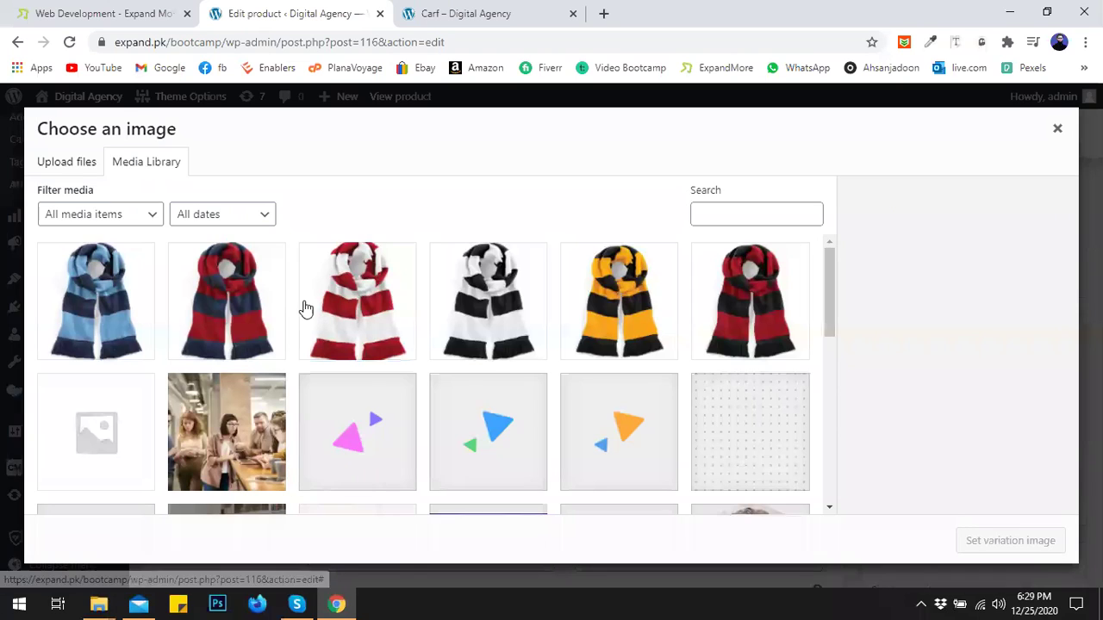
click(362, 300)
click(990, 543)
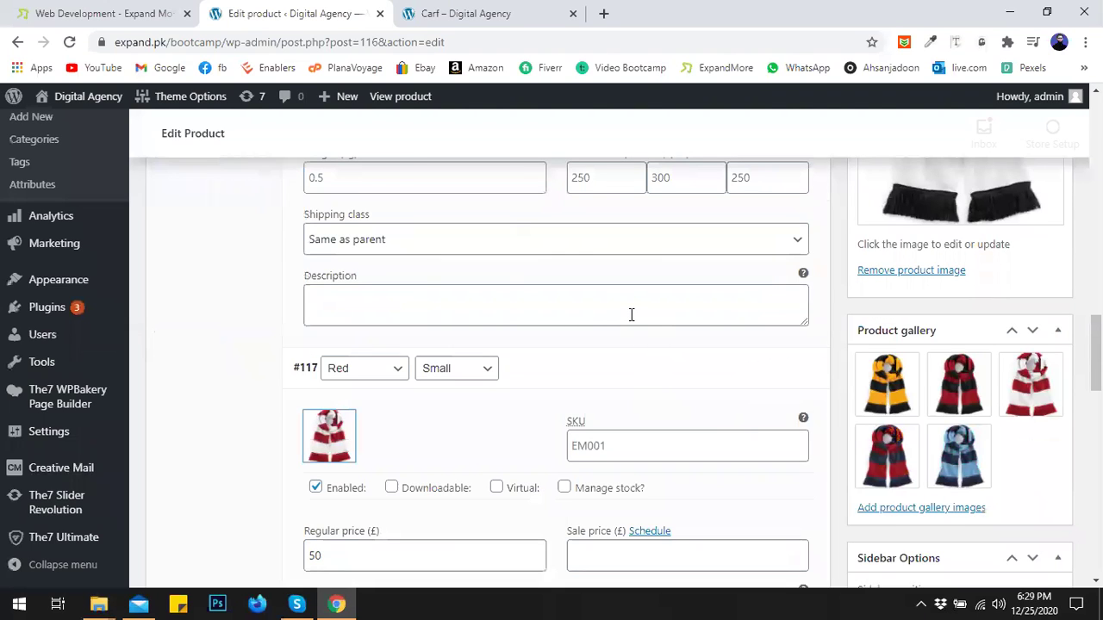
scroll(633, 314, up, 2)
scroll(633, 313, down, 5)
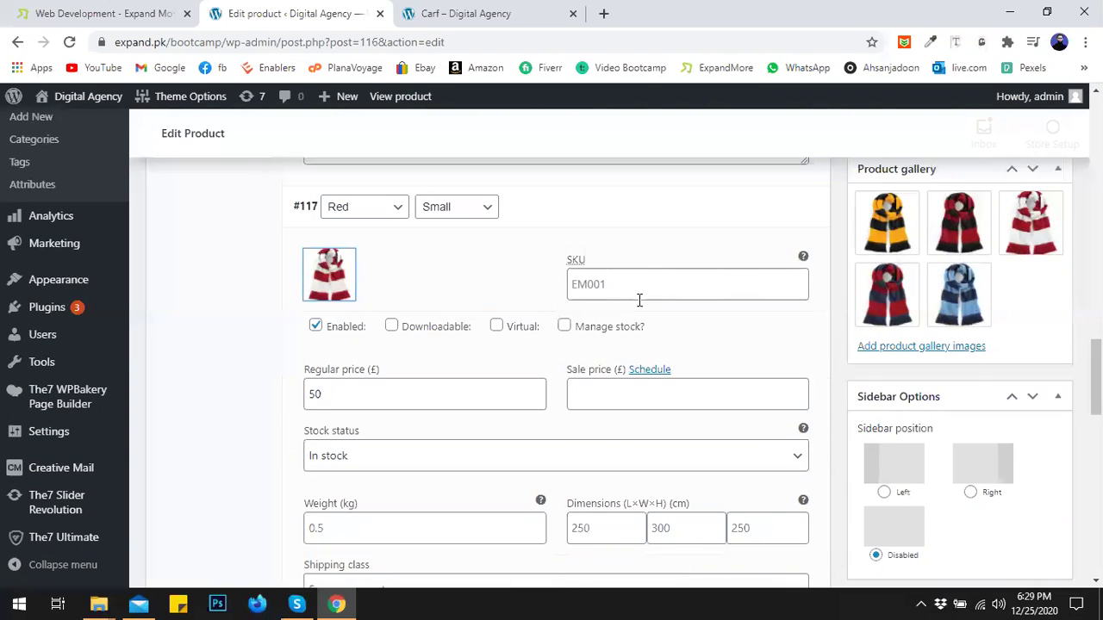
scroll(680, 318, up, 5)
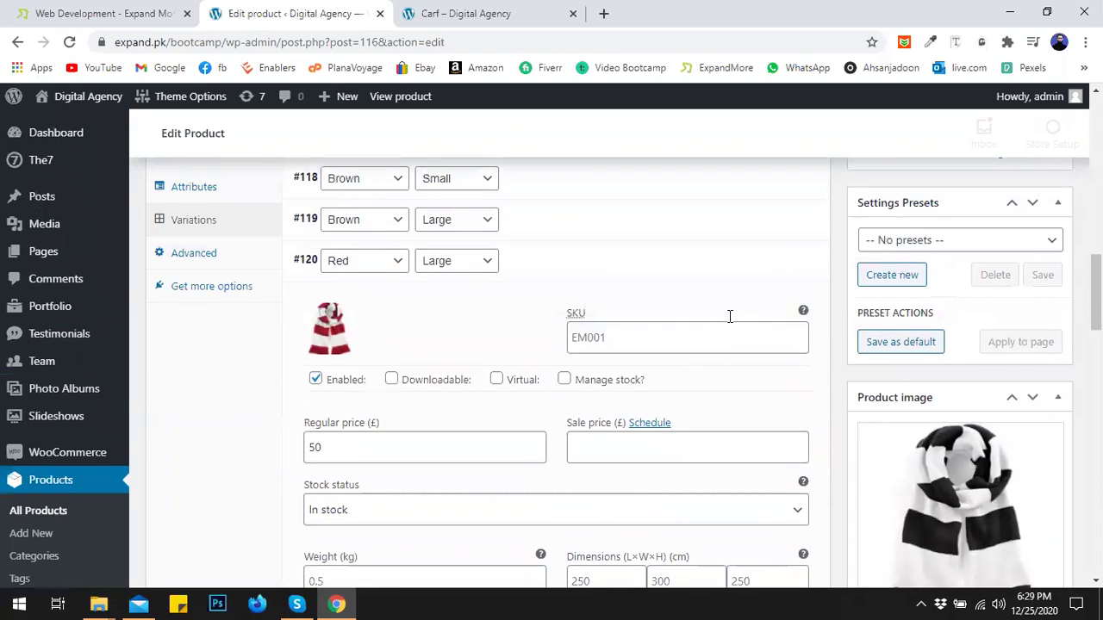
scroll(701, 333, up, 3)
scroll(742, 336, down, 3)
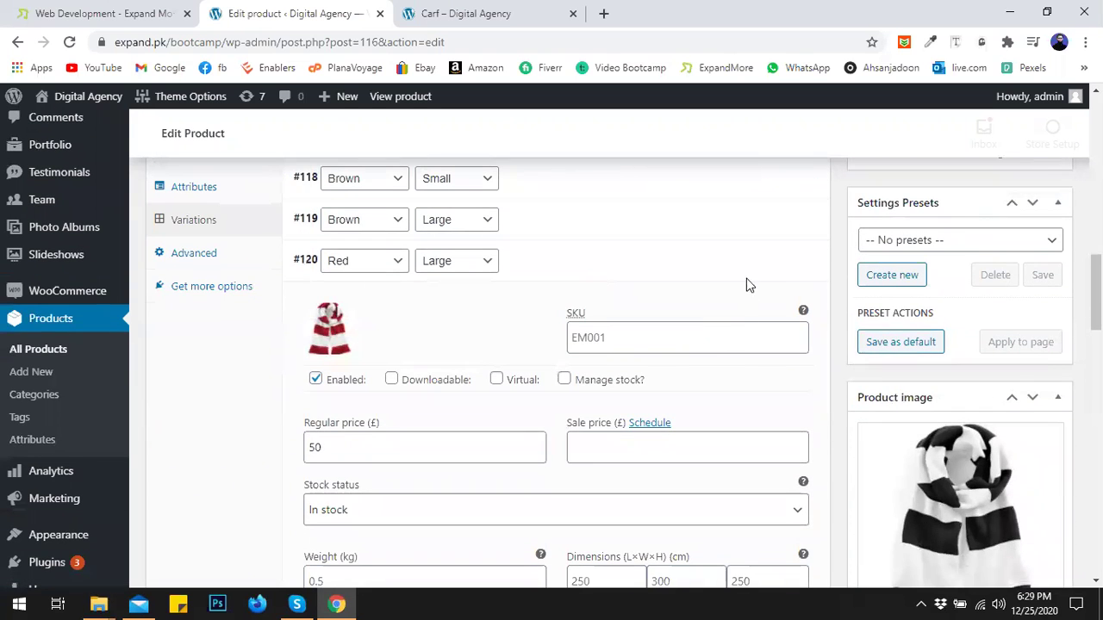
Collapse the Red, Large variation, save the variation changes and update the product
click(767, 264)
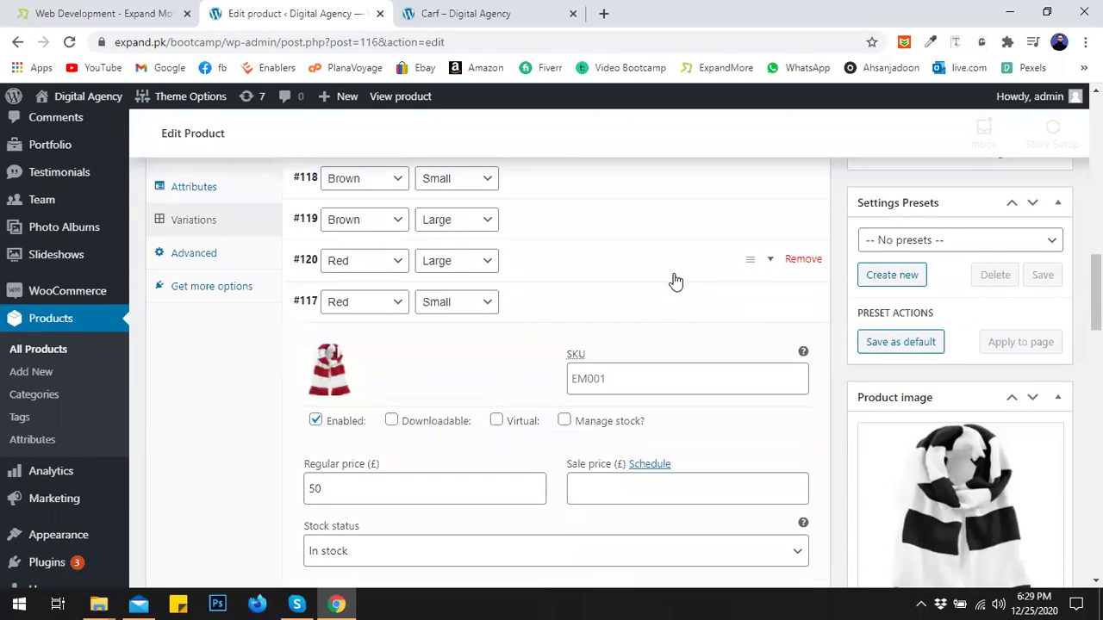
scroll(426, 290, down, 2)
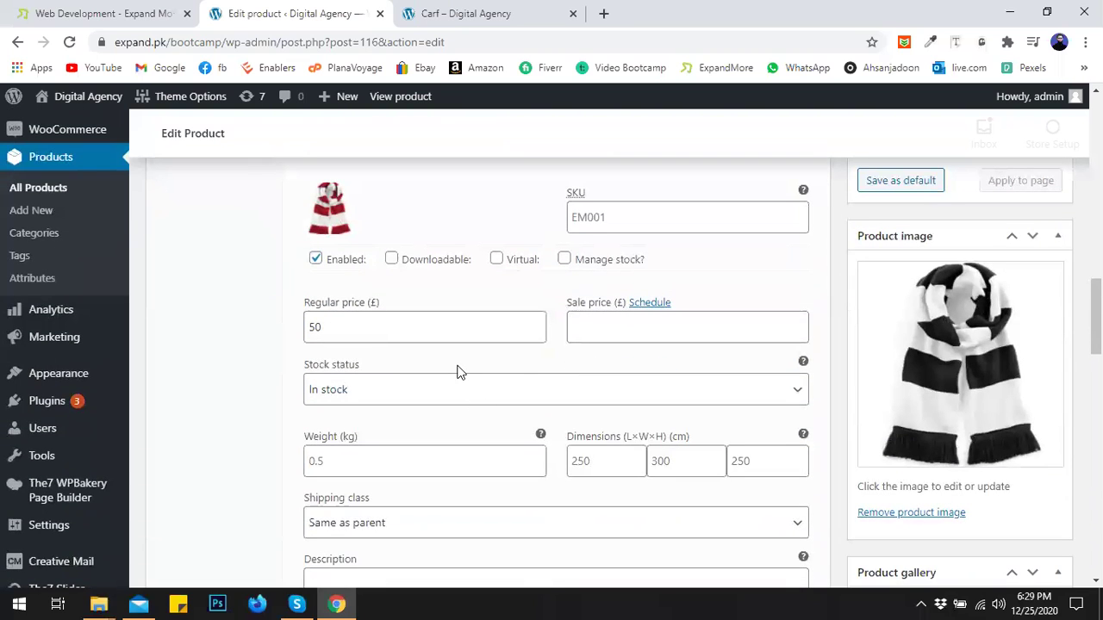
scroll(490, 336, down, 1)
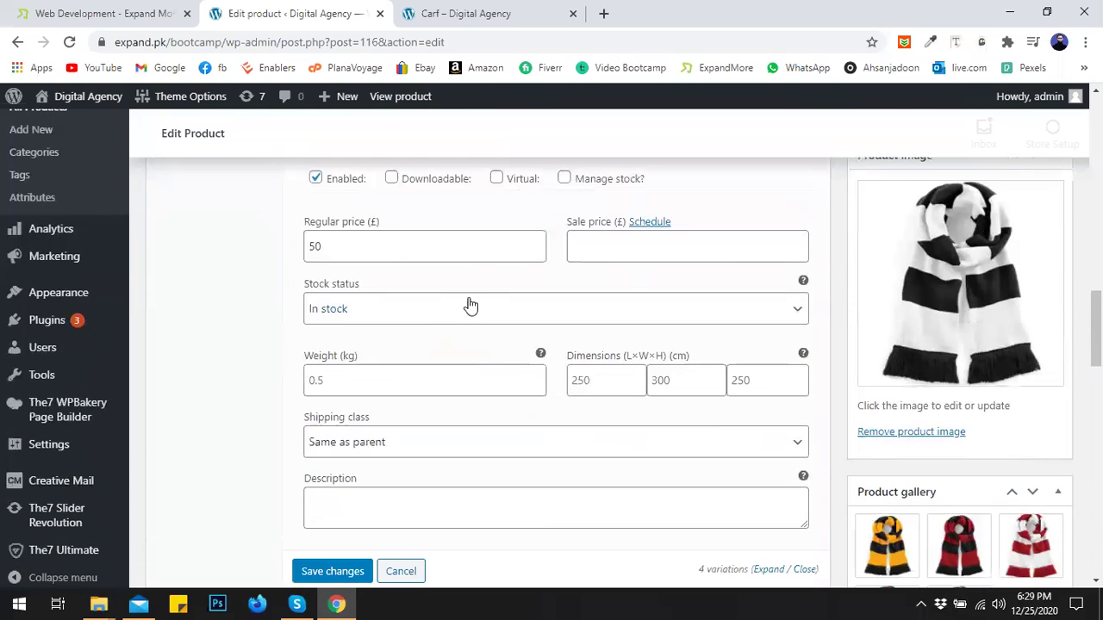
scroll(446, 446, down, 2)
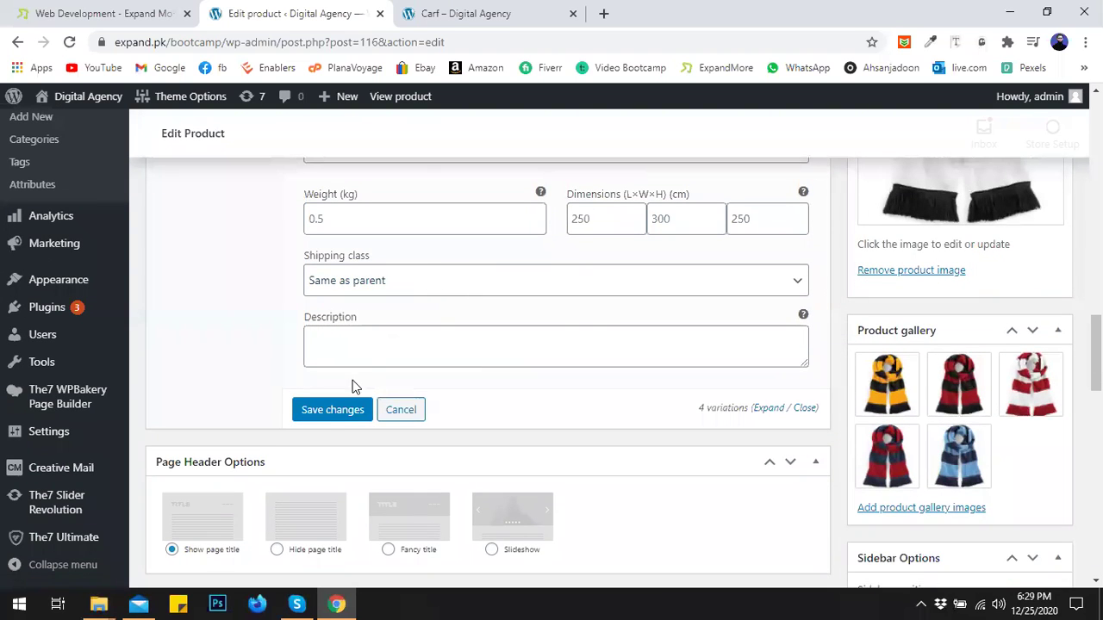
click(335, 409)
scroll(537, 360, up, 9)
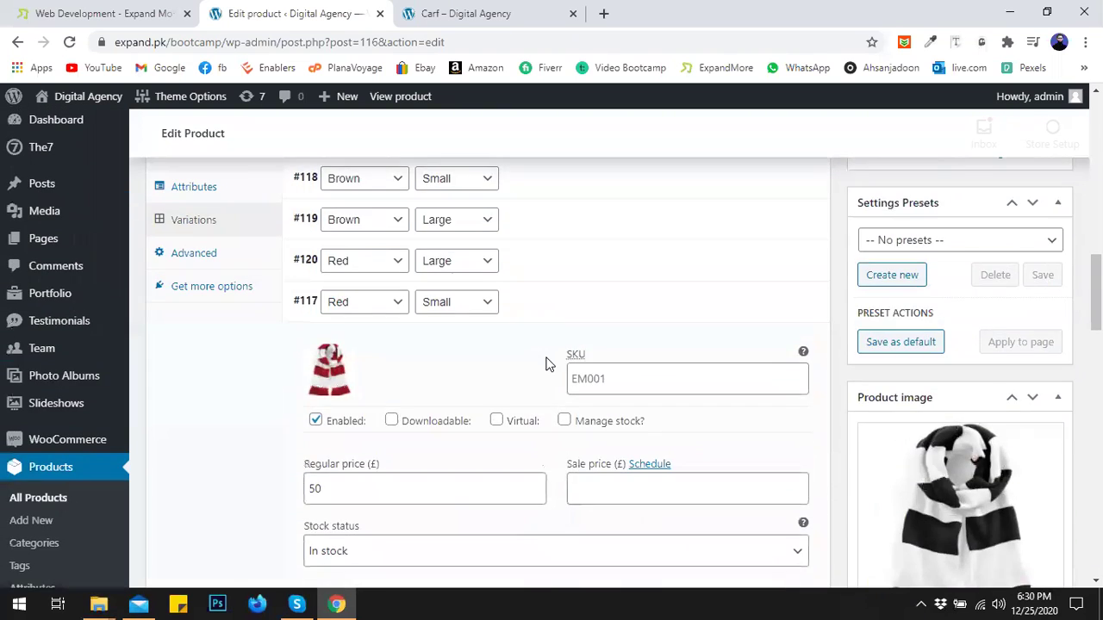
click(1038, 286)
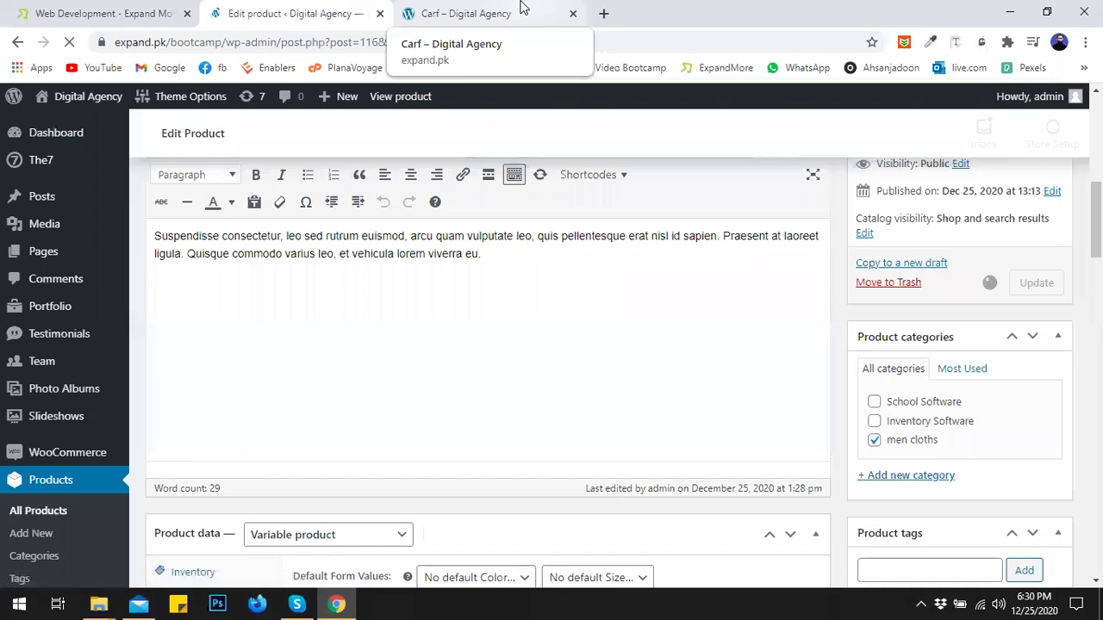
Reload the live scarf product page and choose Red and Small to check that variation's image
click(521, 7)
key(F5)
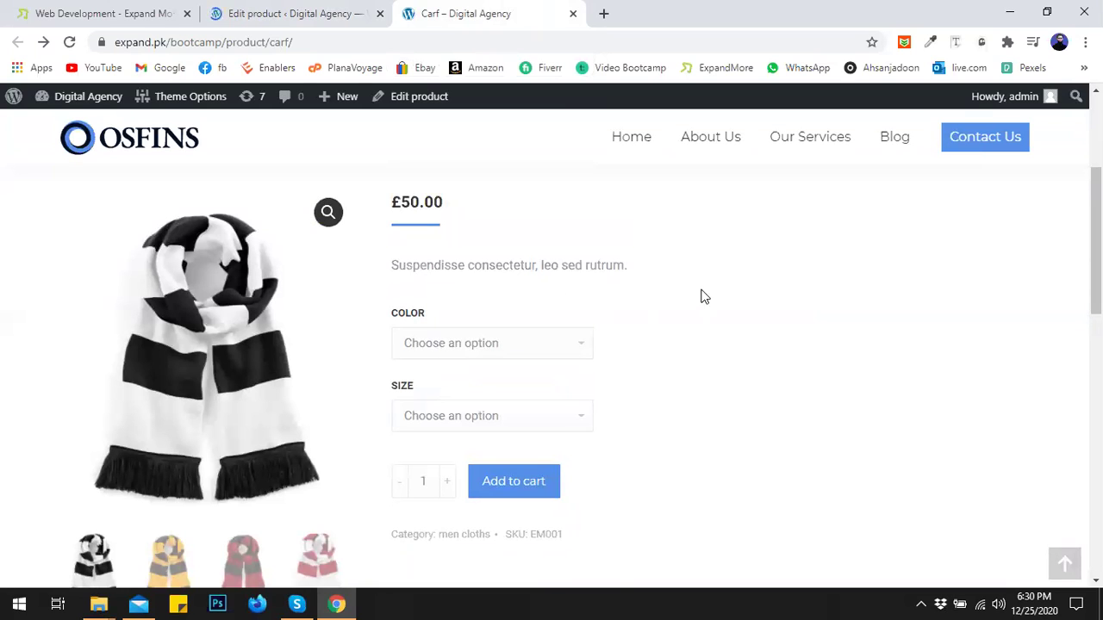
click(460, 349)
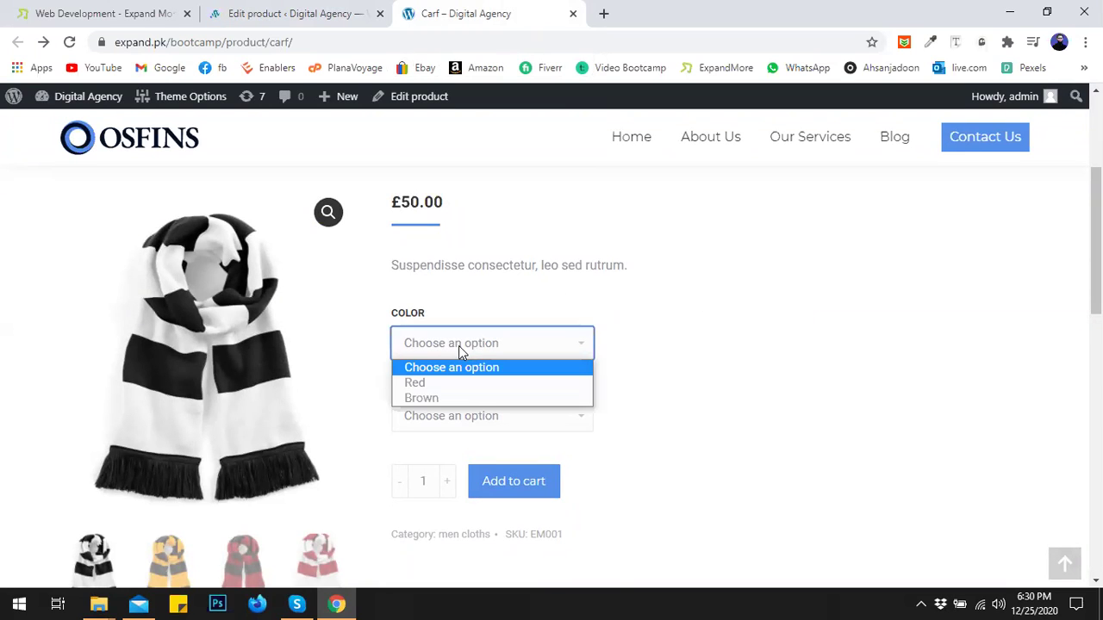
click(455, 383)
click(443, 421)
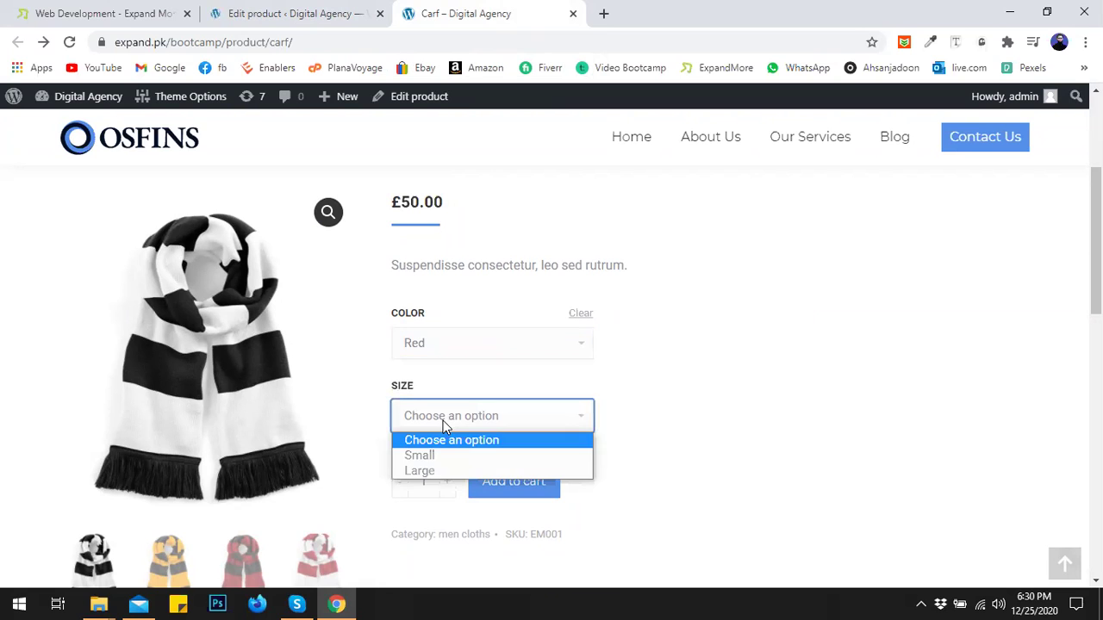
click(430, 456)
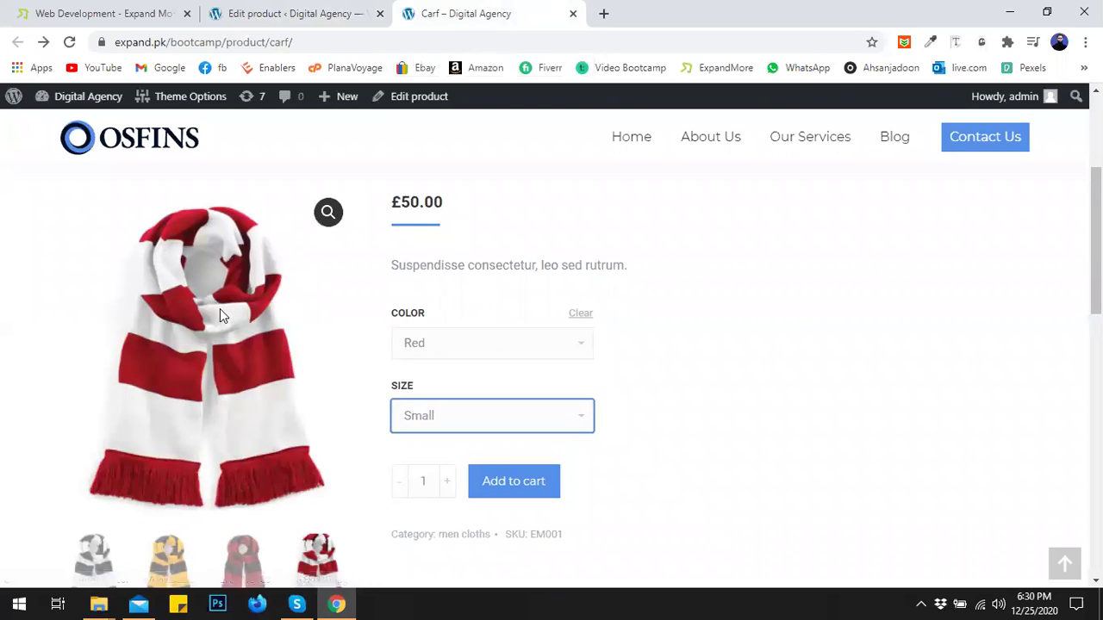
Switch the live page's options to Brown and Large to check that variation's image
click(451, 343)
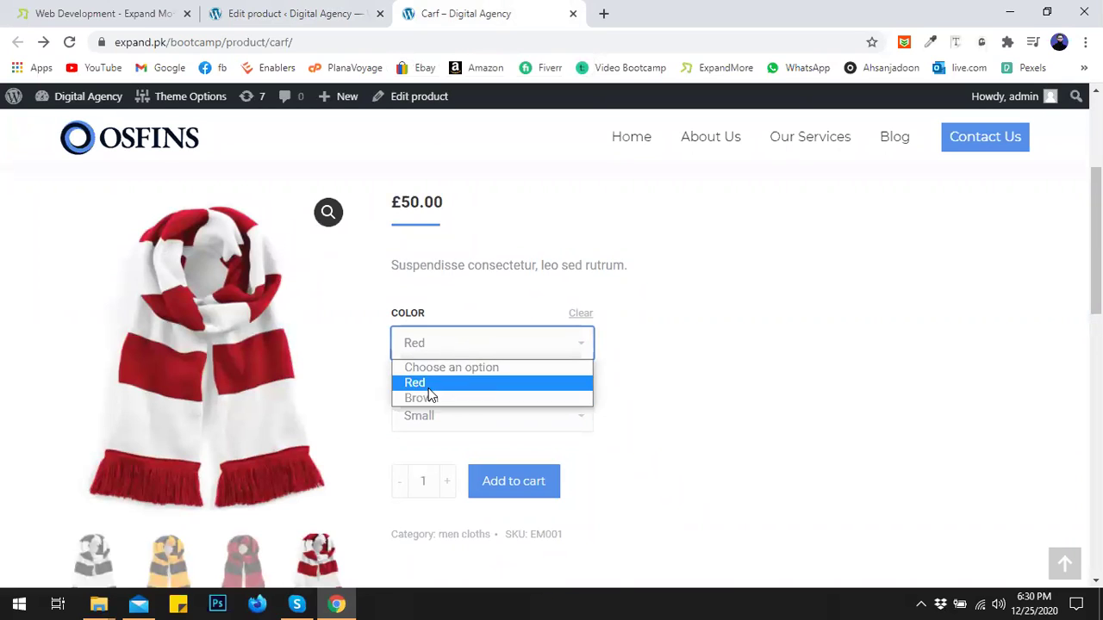
click(424, 398)
click(409, 423)
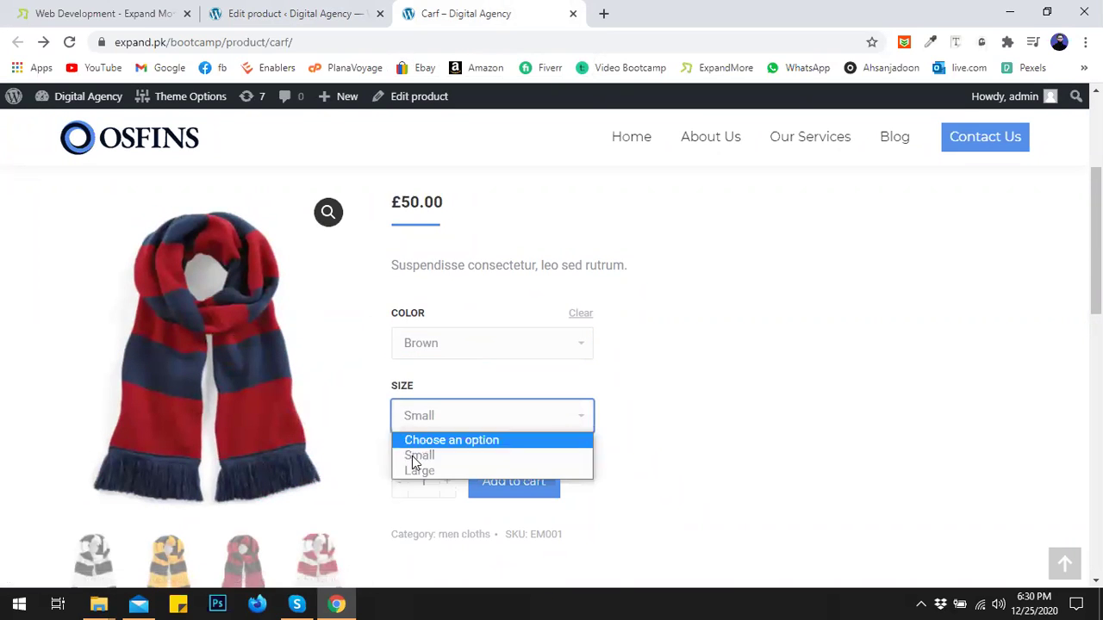
click(416, 471)
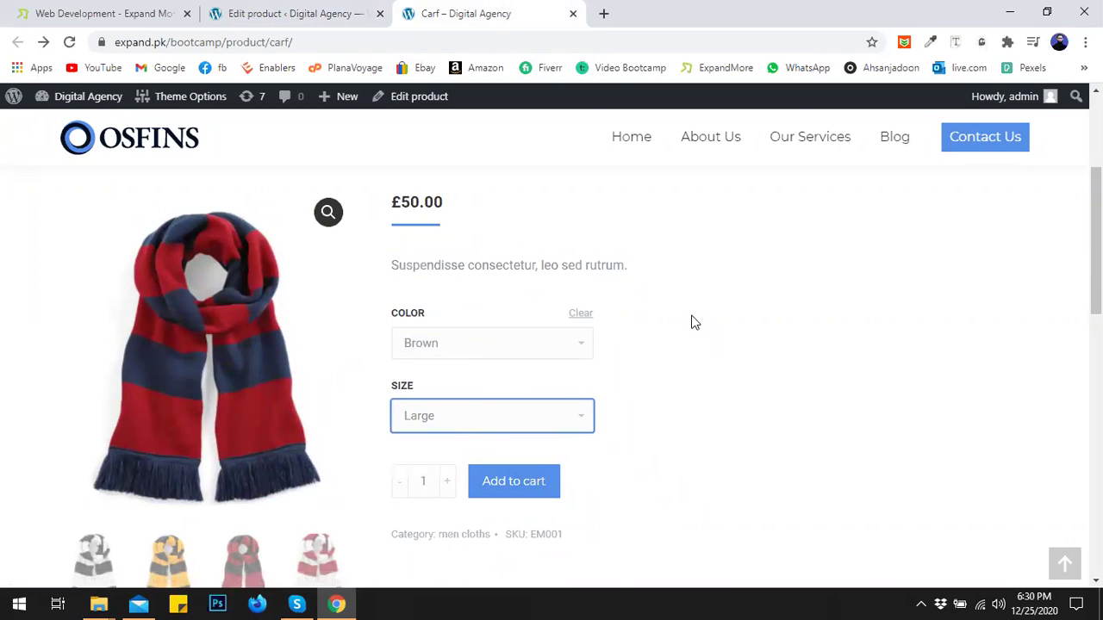
Clear the chosen options, reload the product page and select Brown and Large again
click(580, 313)
click(71, 43)
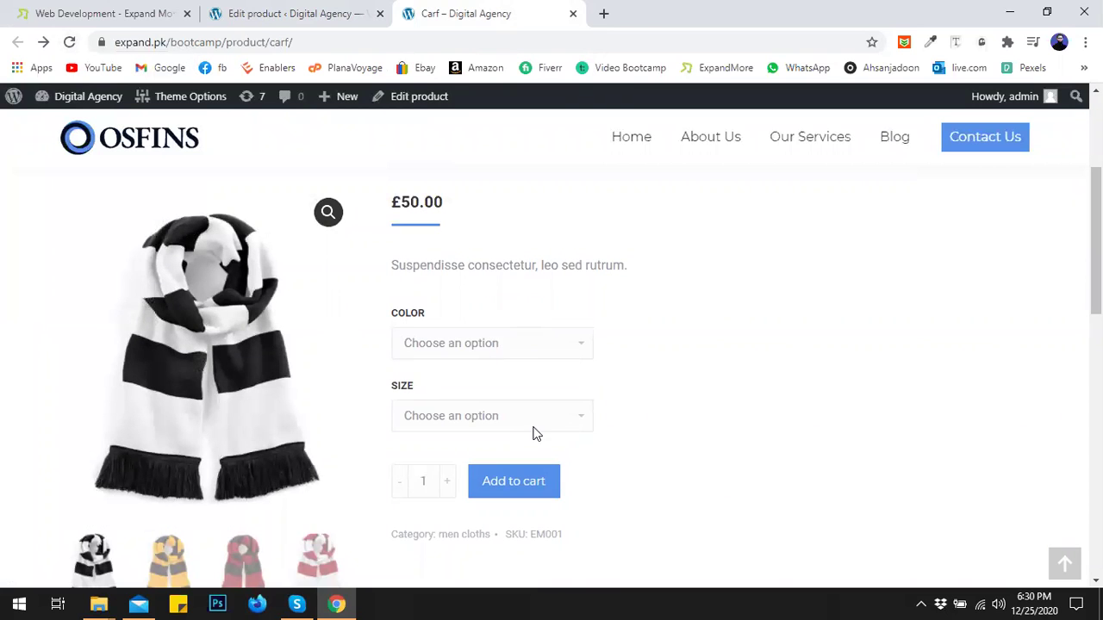
click(573, 345)
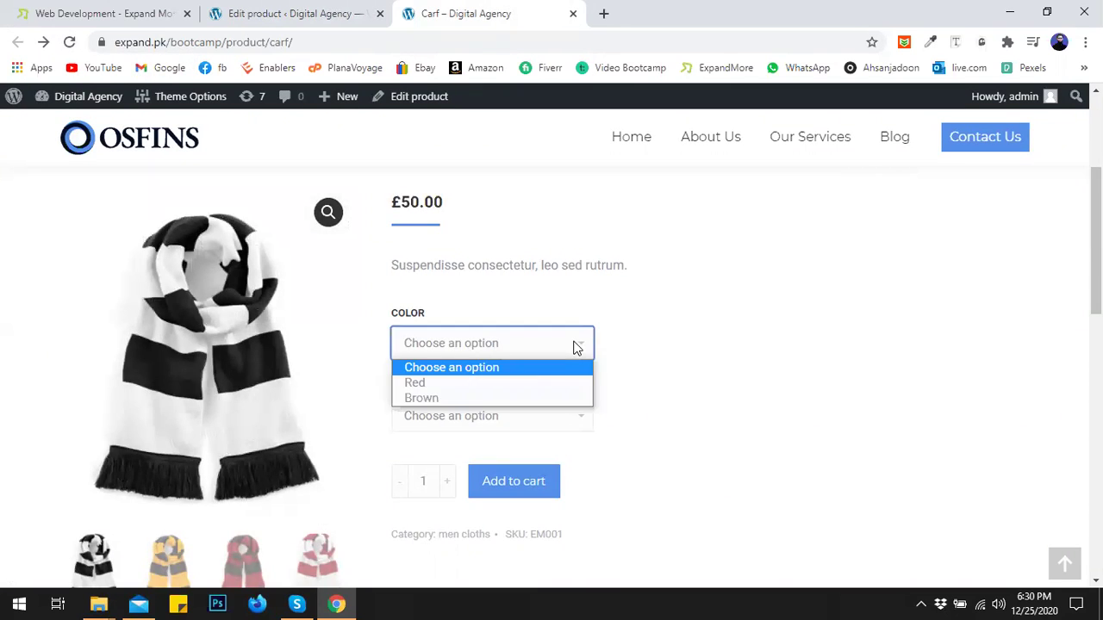
click(528, 397)
click(450, 410)
click(435, 472)
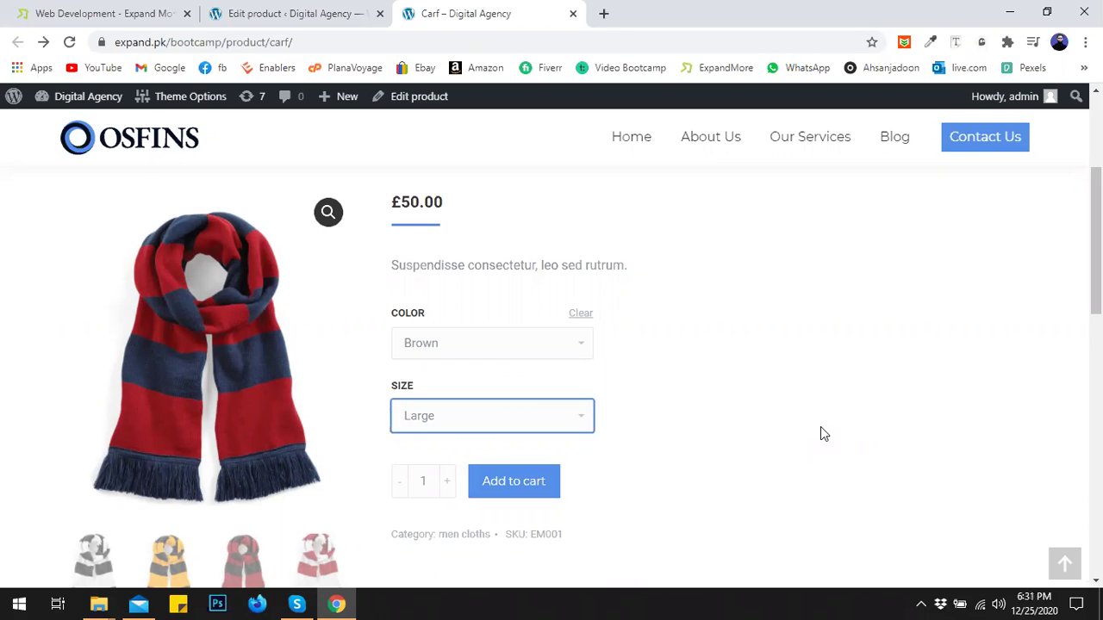
Return to the product editor and look over the Advanced product data options
click(259, 10)
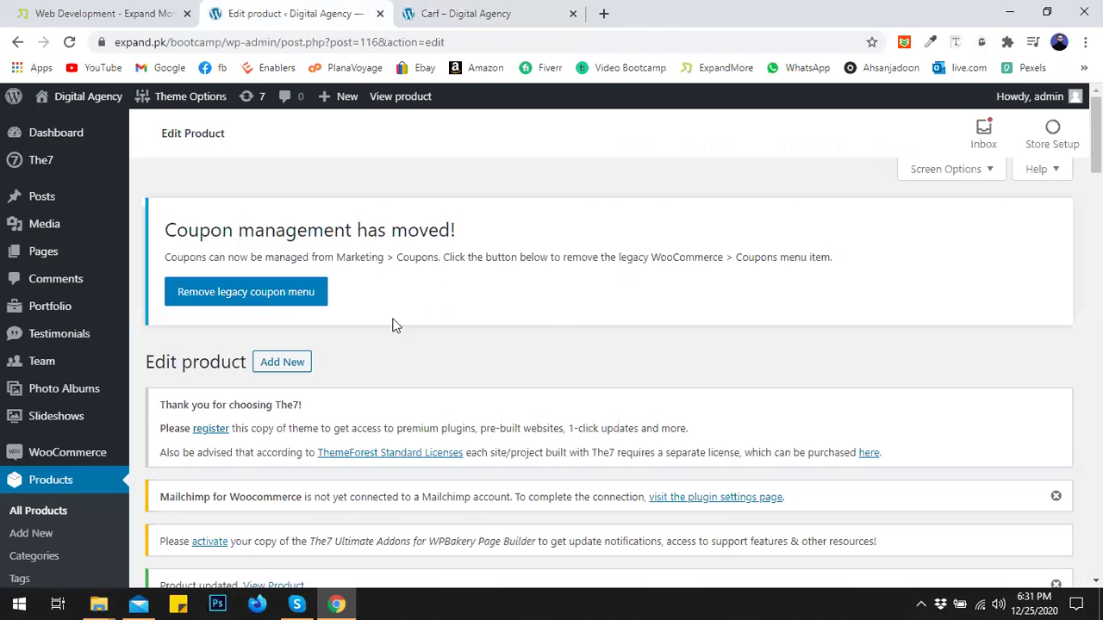
scroll(103, 397, down, 3)
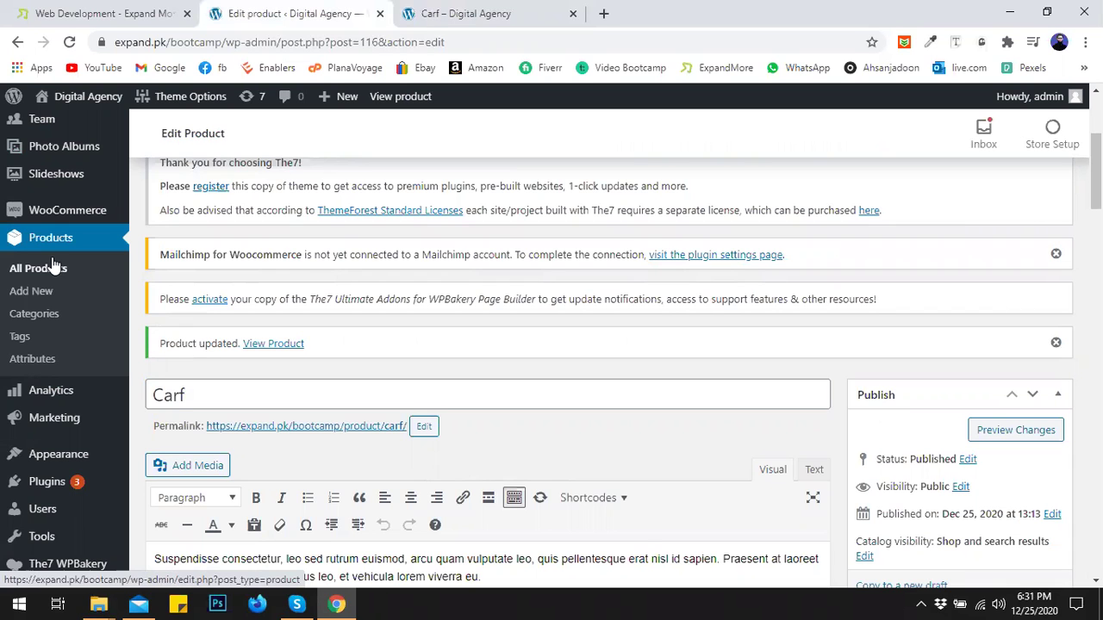
scroll(571, 430, down, 7)
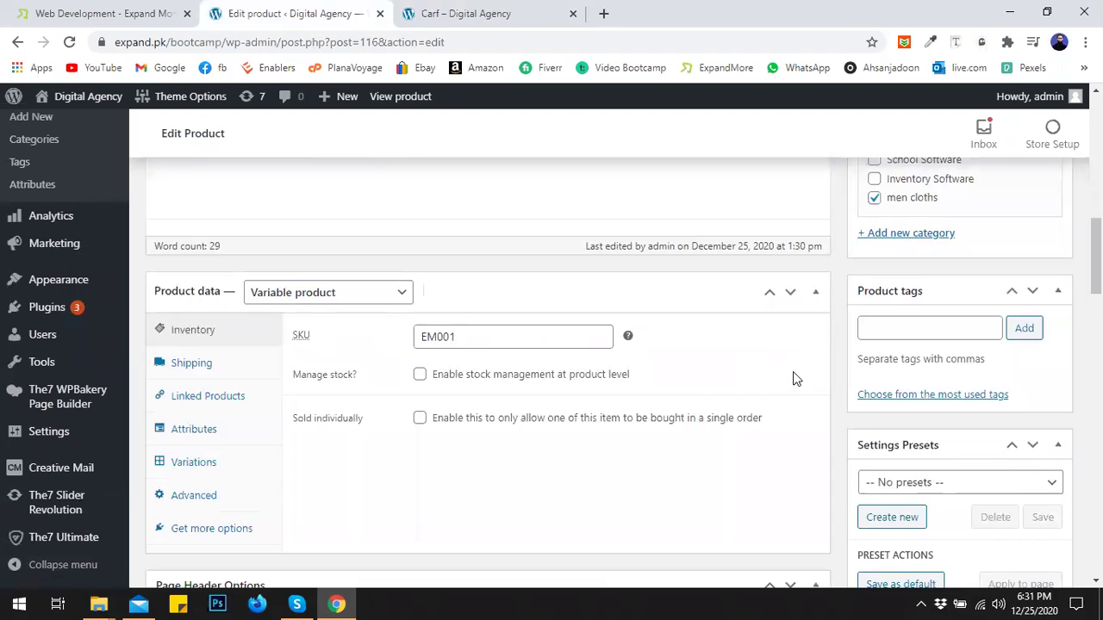
click(211, 498)
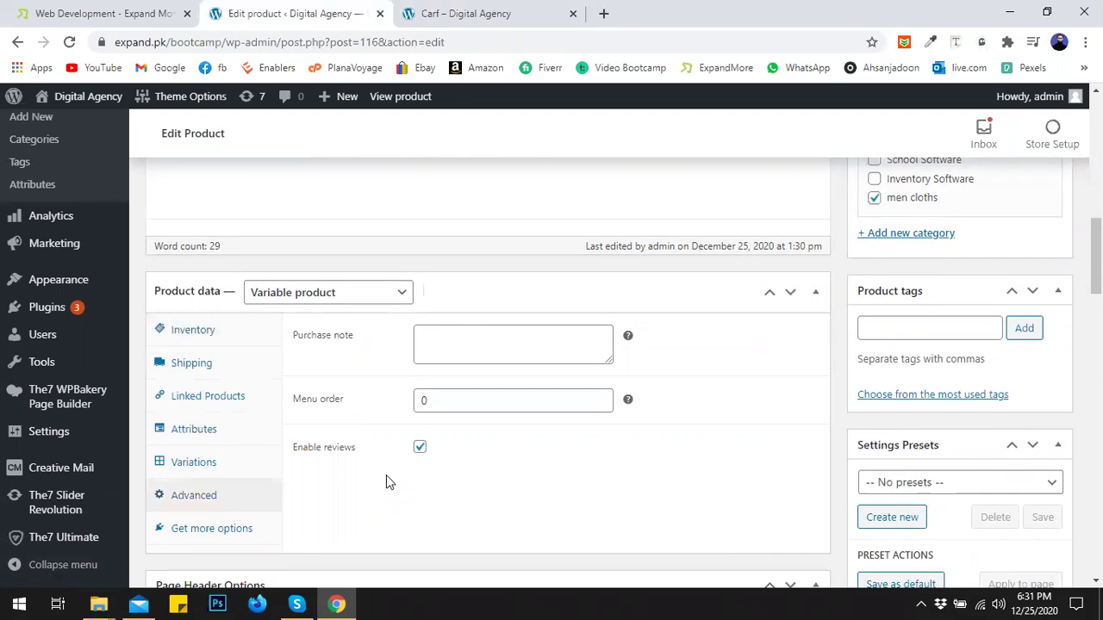
scroll(408, 438, up, 8)
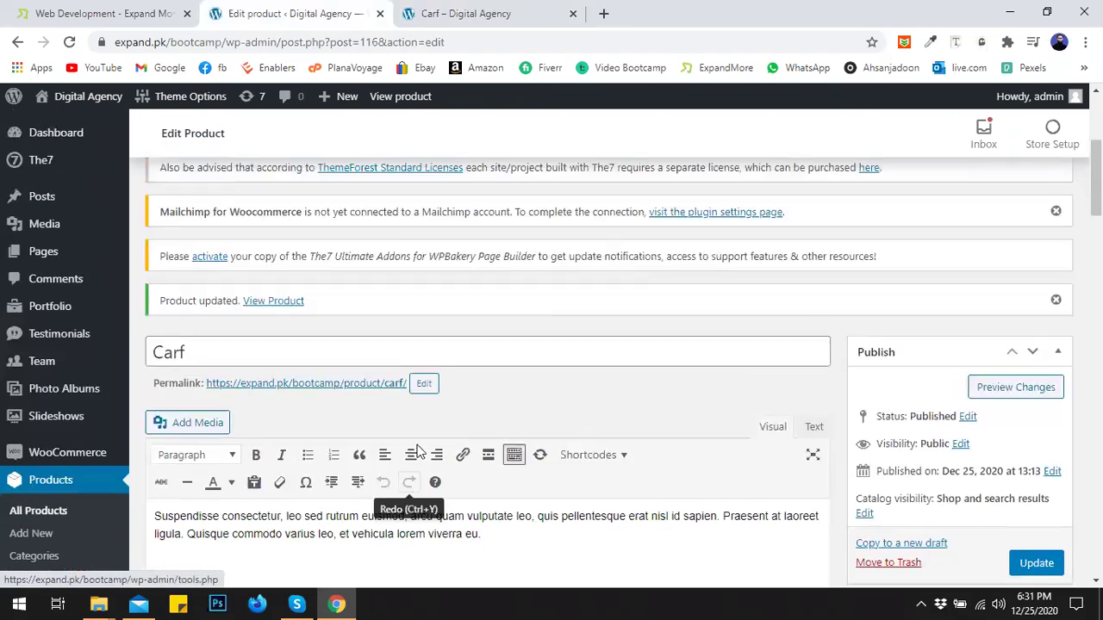
scroll(448, 405, up, 5)
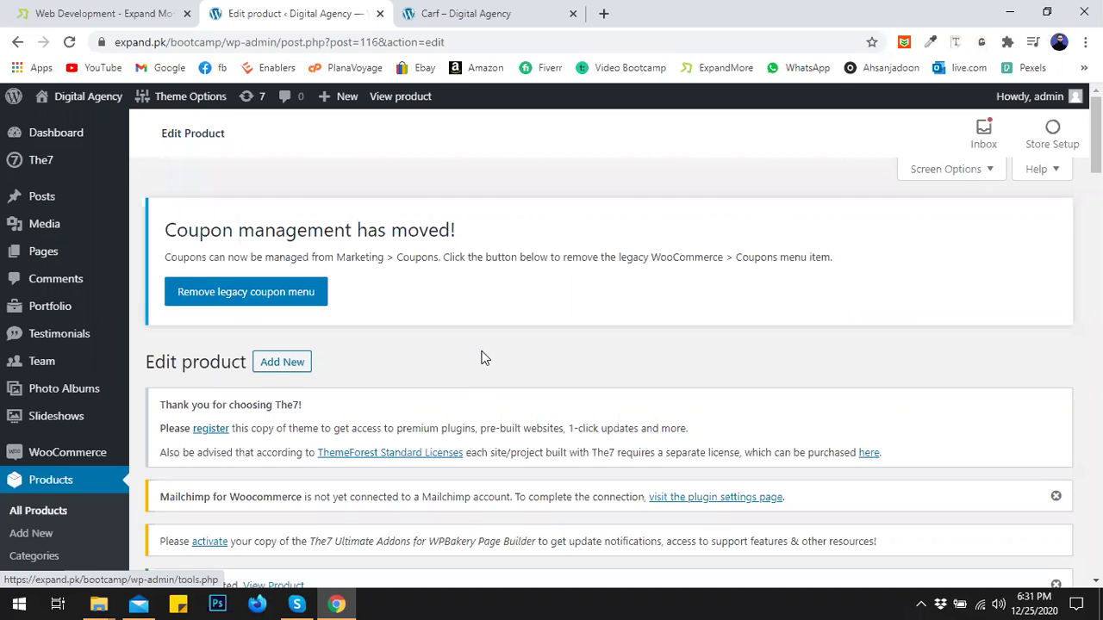
scroll(457, 340, down, 2)
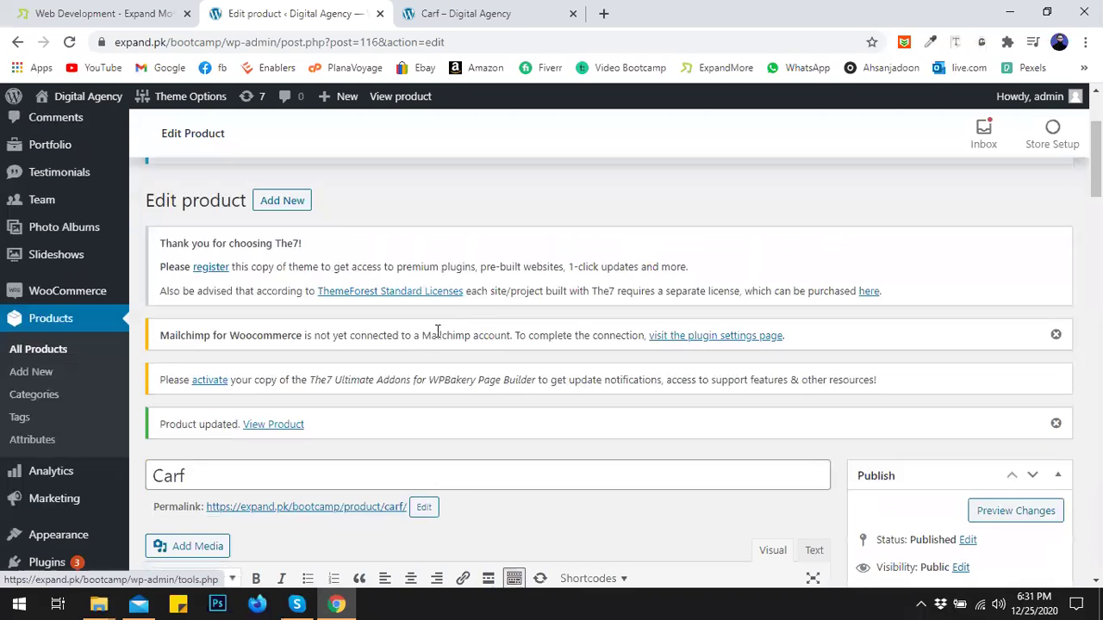
Leave the product editor for the WooCommerce settings and dismiss the Mailchimp connection notice
mouse_move(95, 293)
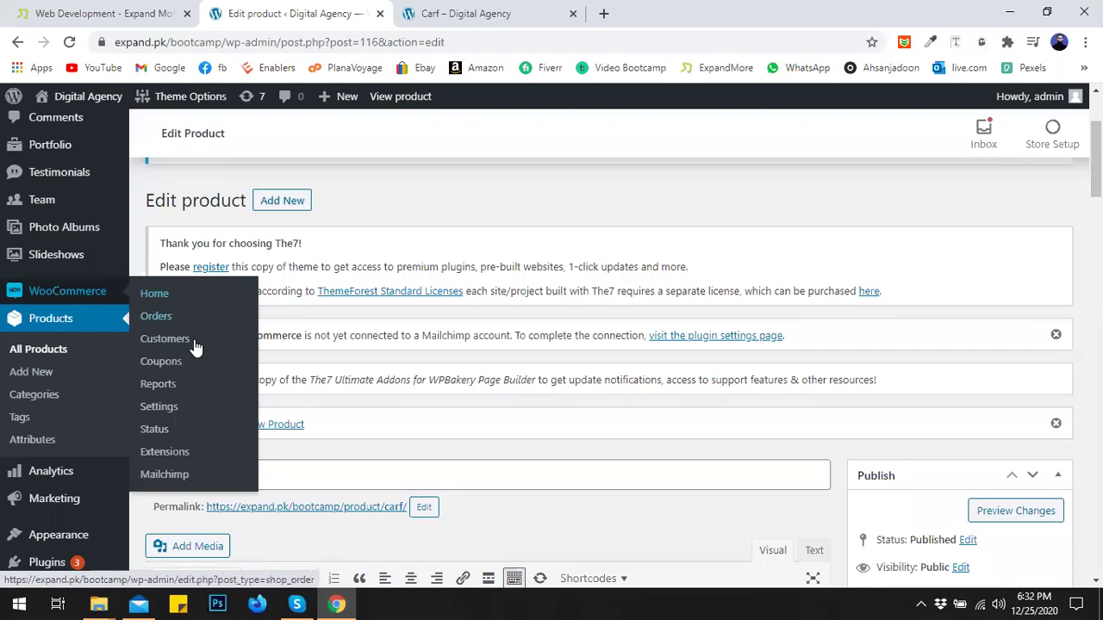
click(163, 410)
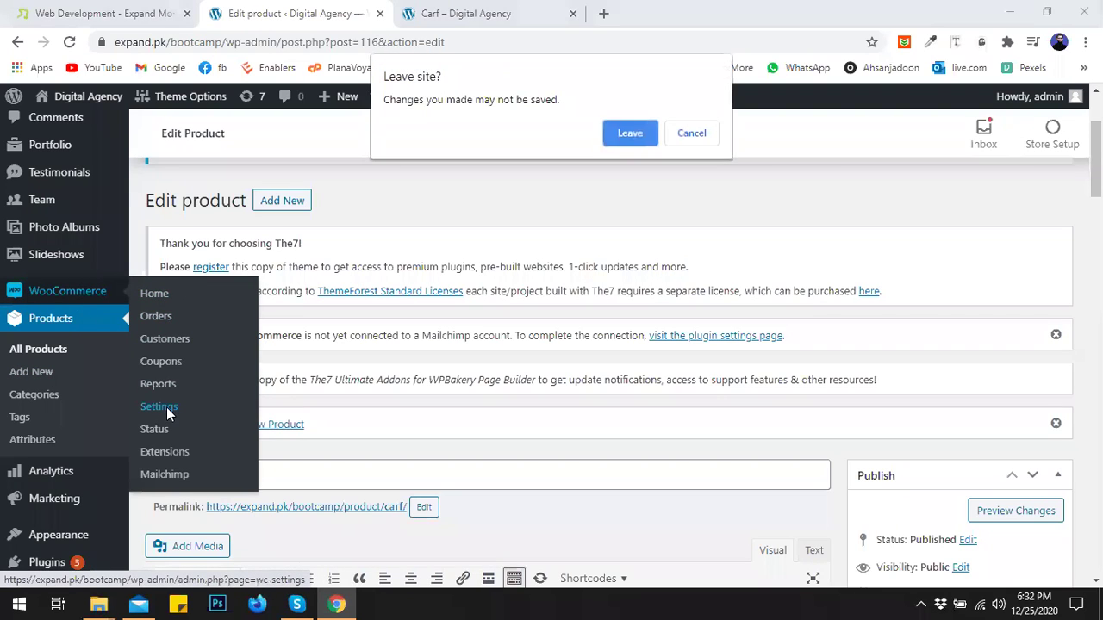
click(626, 138)
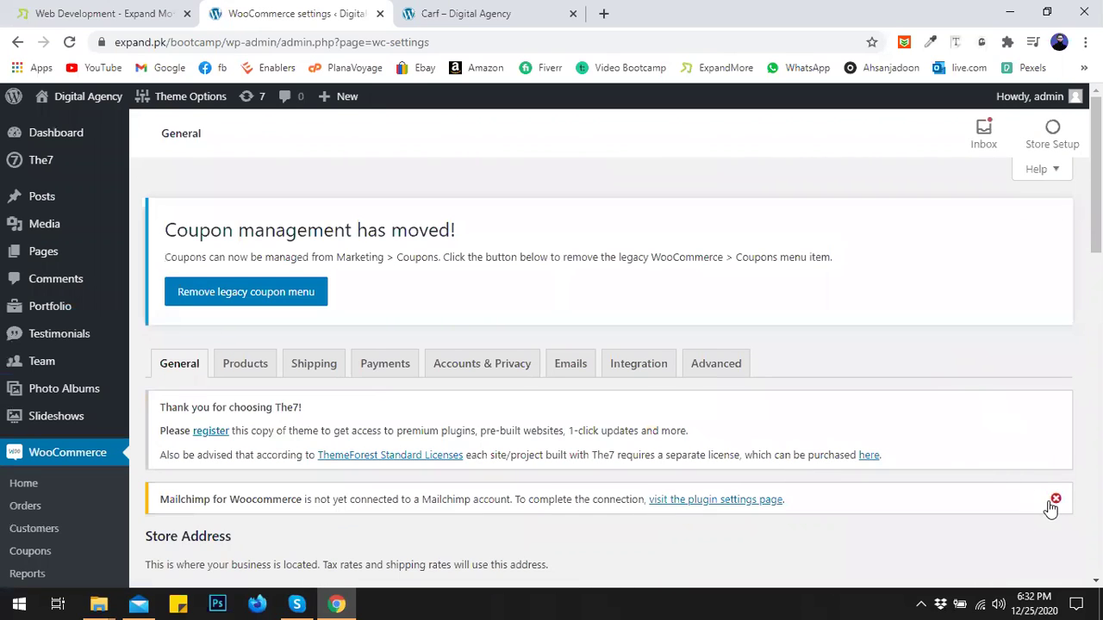
click(1056, 497)
scroll(760, 371, down, 1)
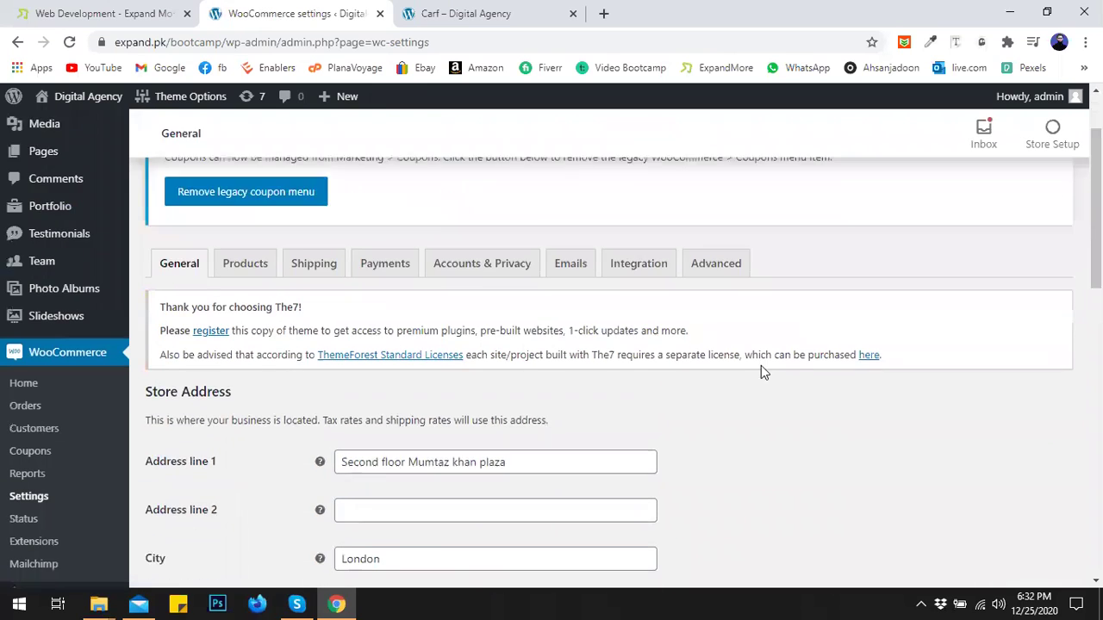
scroll(761, 367, down, 1)
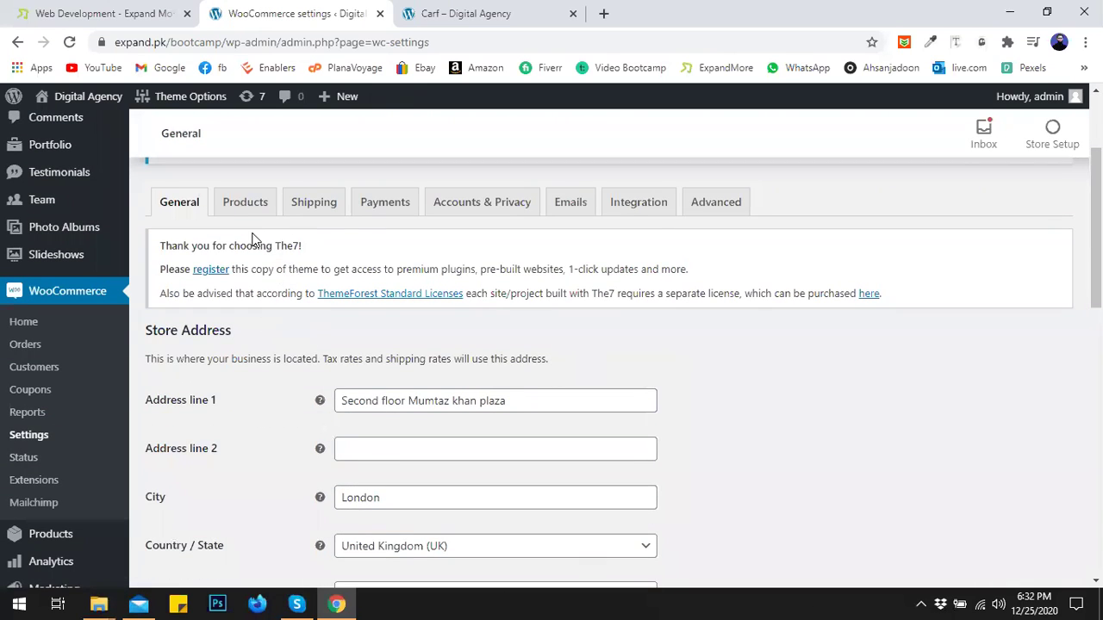
Enable the PayPal Standard payment method in the WooCommerce payment settings
click(387, 215)
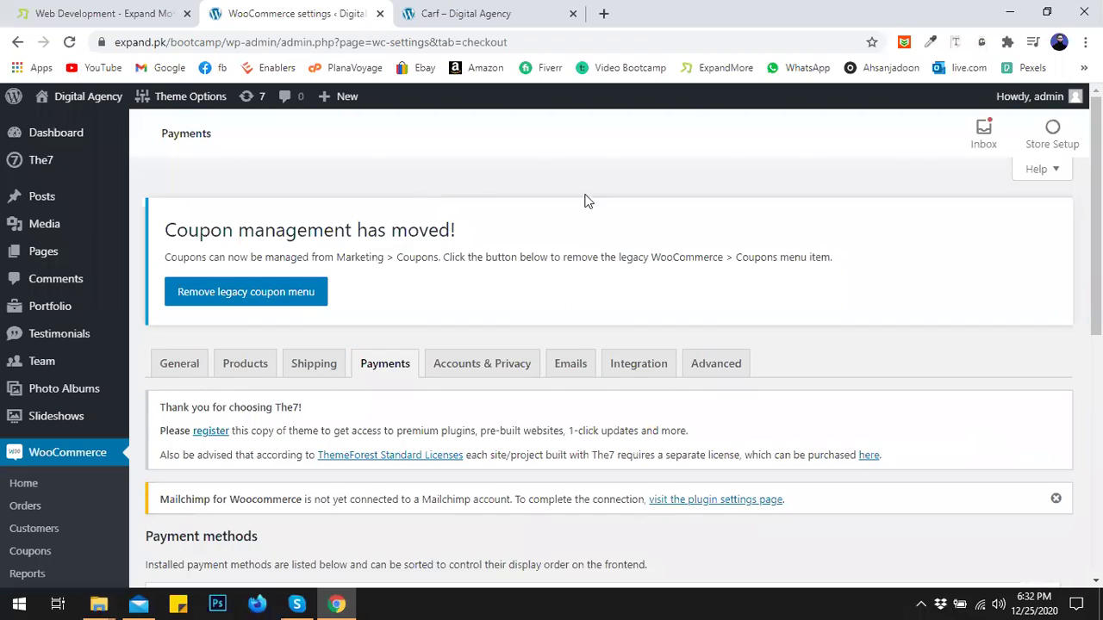
scroll(480, 277, down, 3)
scroll(480, 280, down, 2)
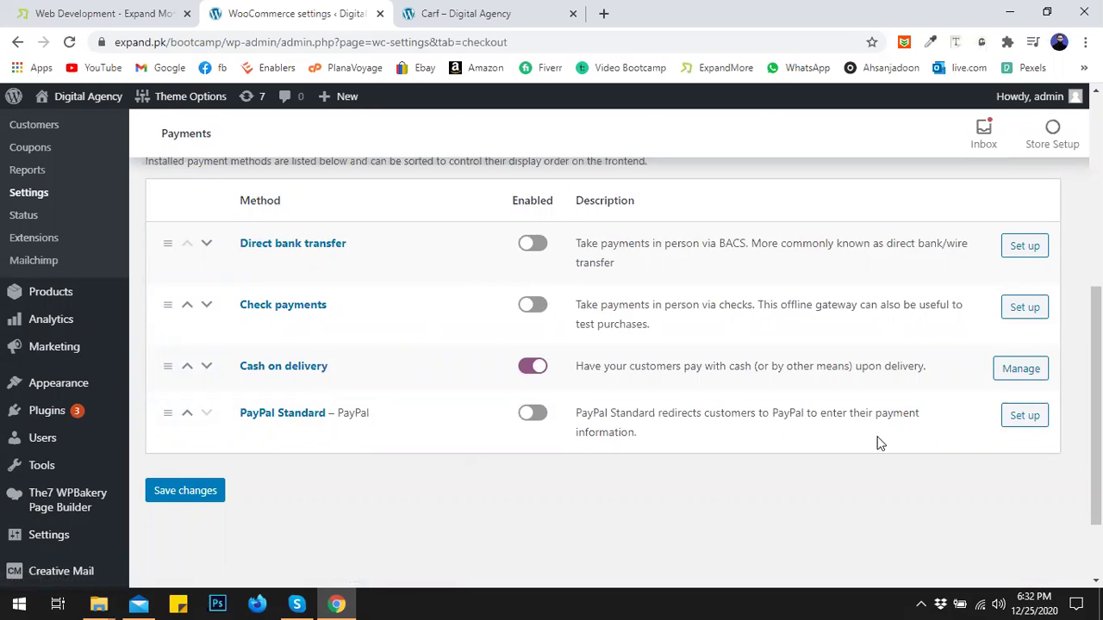
click(532, 415)
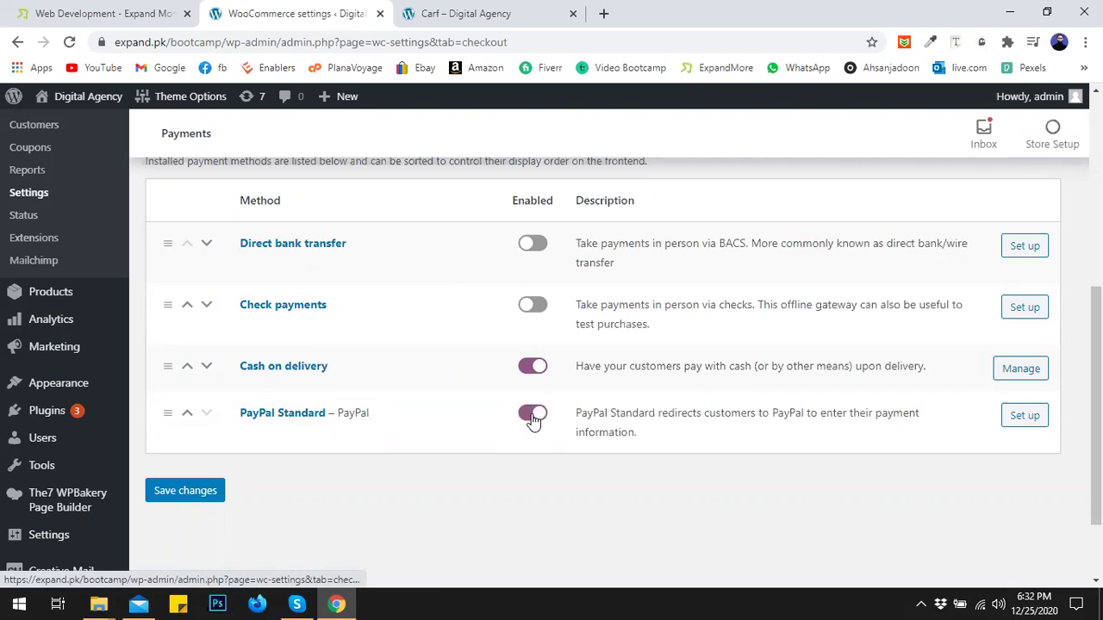
Open the PayPal Standard setup and review its options, keeping the method enabled
click(1036, 418)
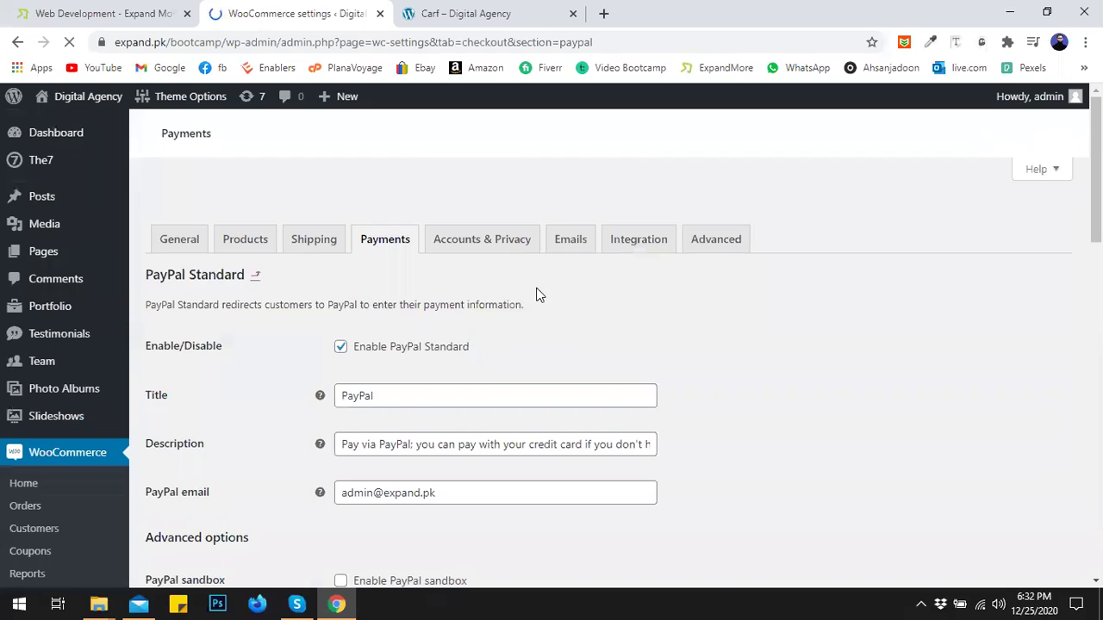
scroll(586, 311, down, 5)
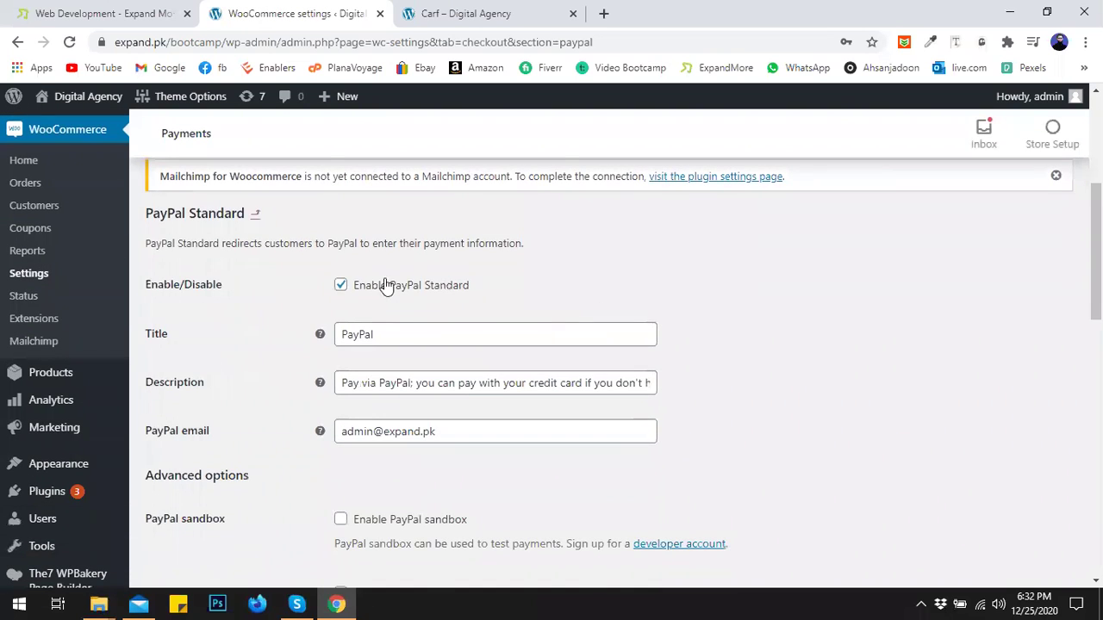
click(341, 286)
click(341, 286)
scroll(379, 339, down, 2)
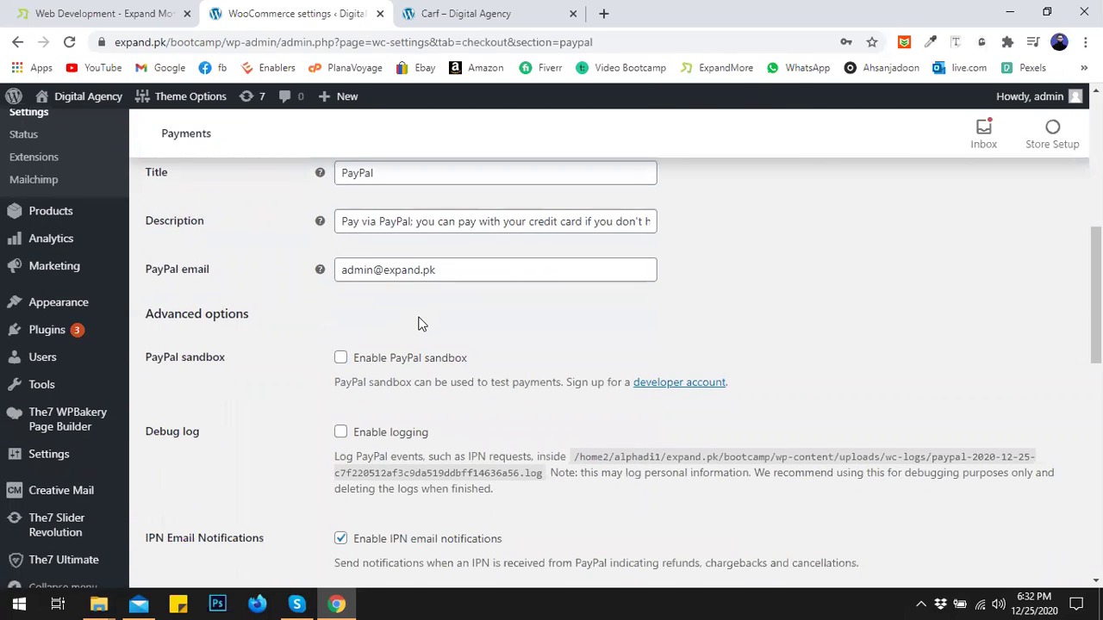
scroll(419, 319, up, 2)
scroll(419, 319, down, 1)
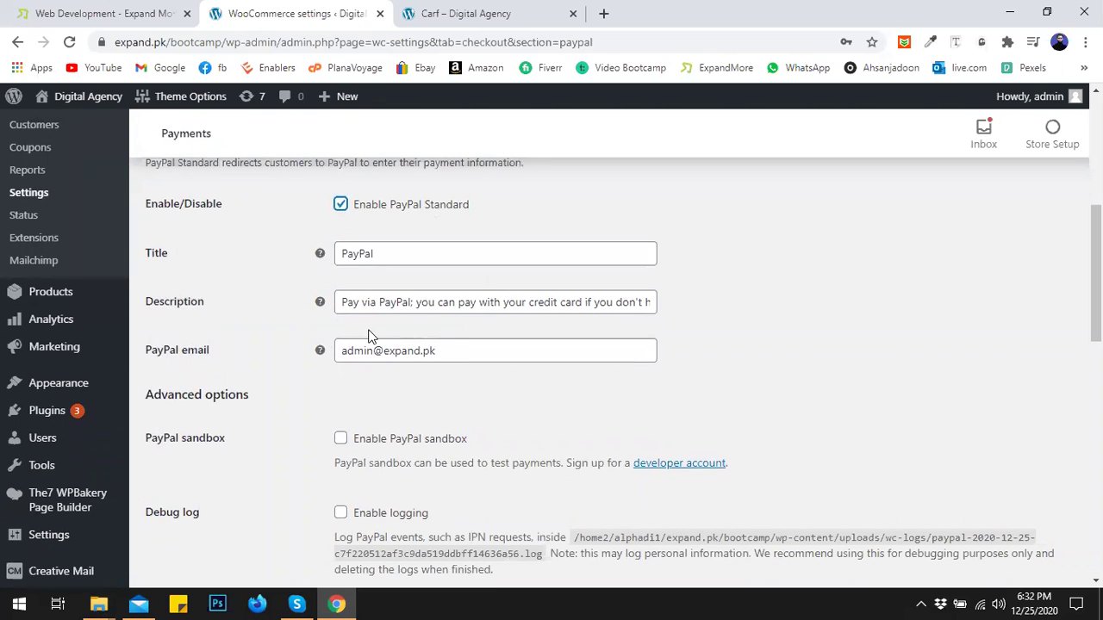
Review the PayPal Standard setup fields, from the PayPal email and advanced options through to the API credentials
drag(444, 349, 337, 349)
click(292, 373)
scroll(308, 375, down, 4)
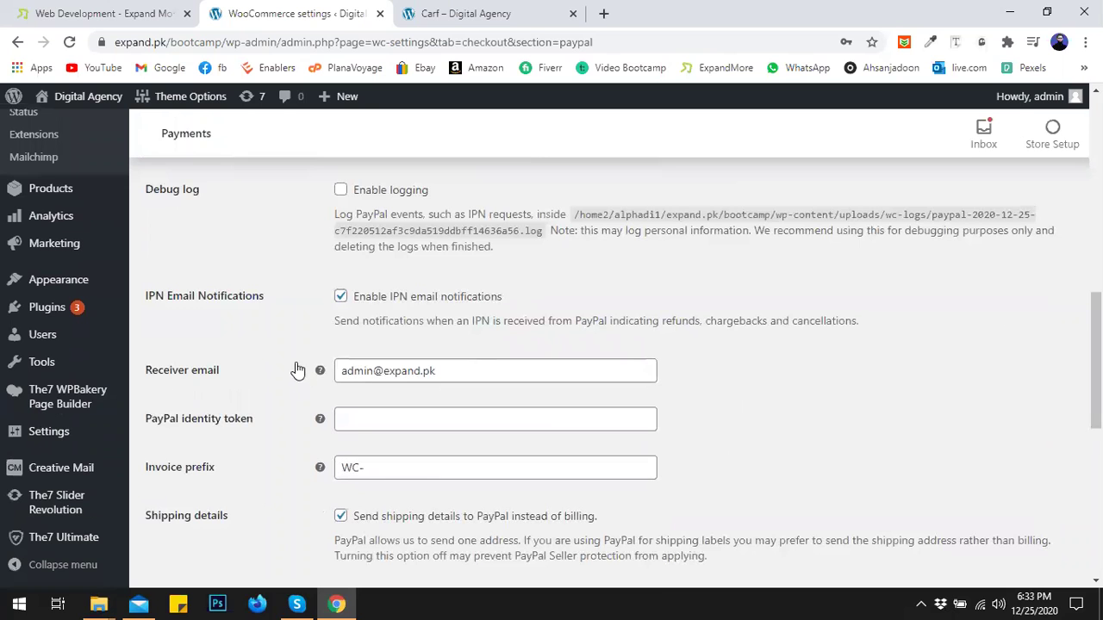
scroll(281, 354, down, 6)
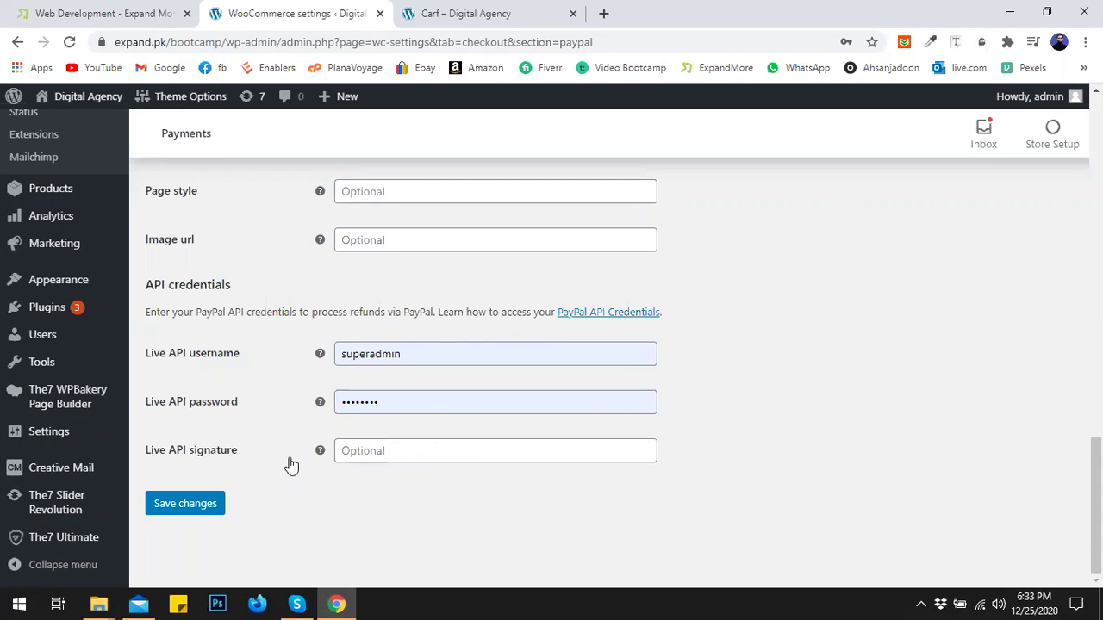
scroll(285, 422, up, 10)
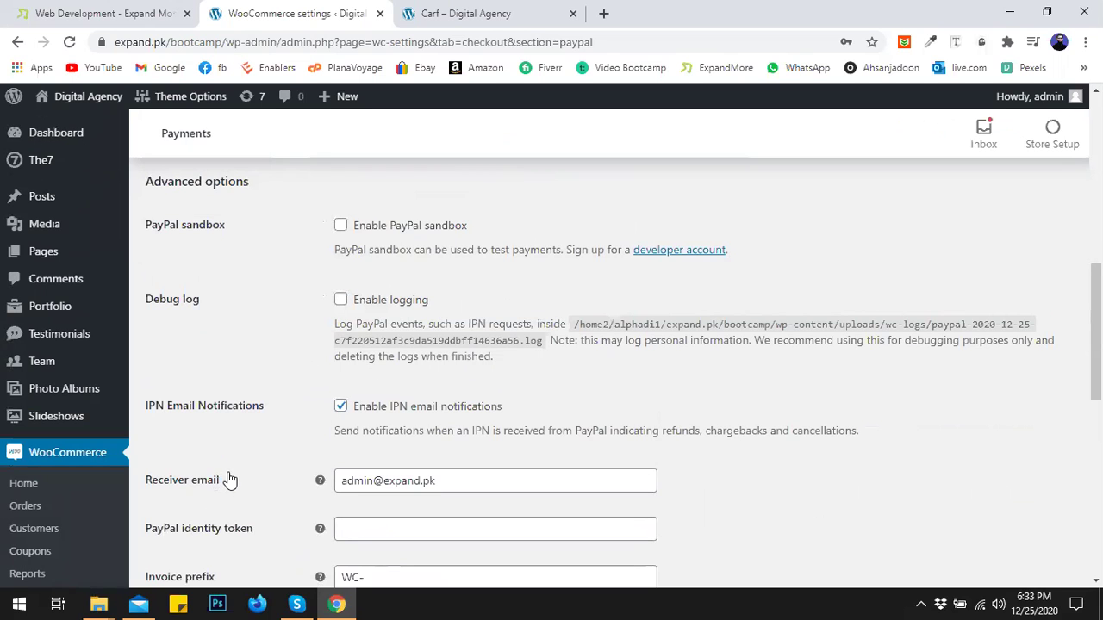
scroll(253, 451, down, 2)
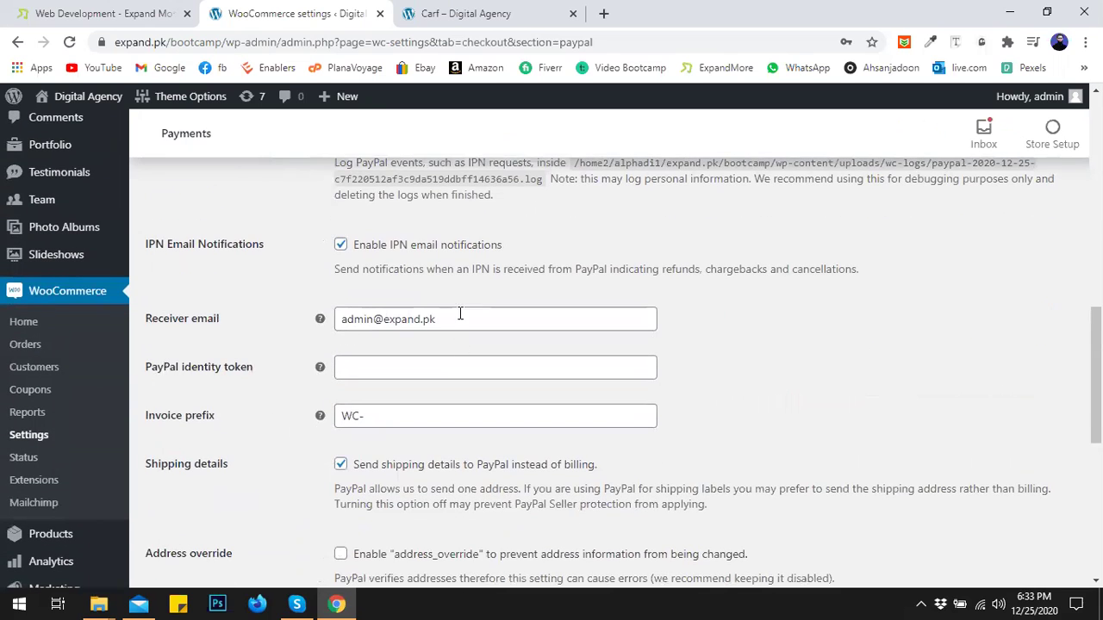
scroll(256, 317, up, 2)
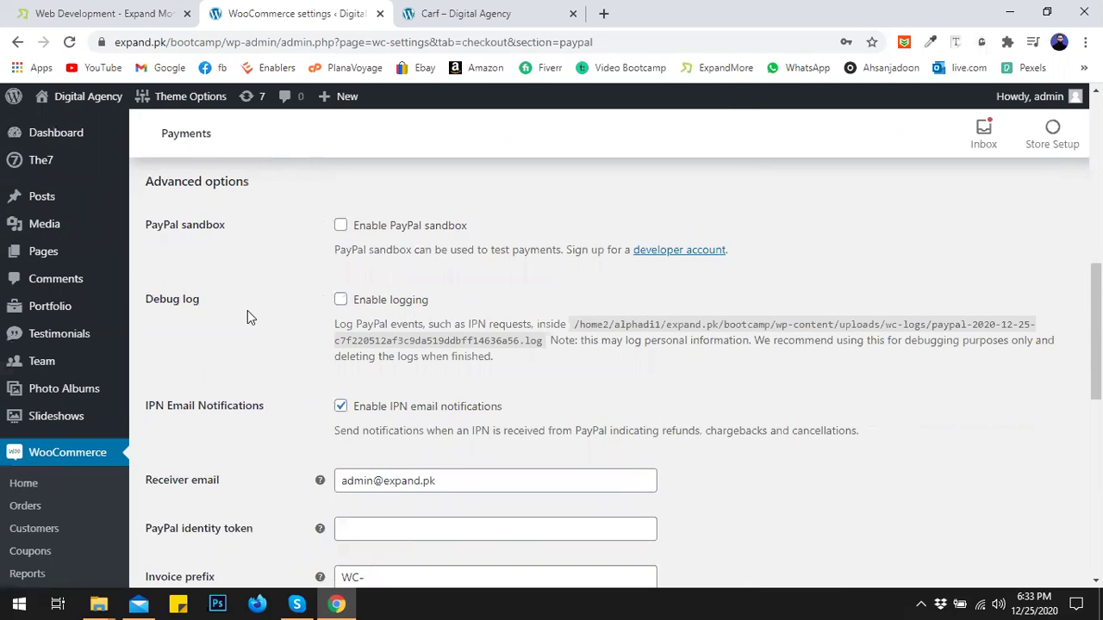
scroll(247, 317, up, 2)
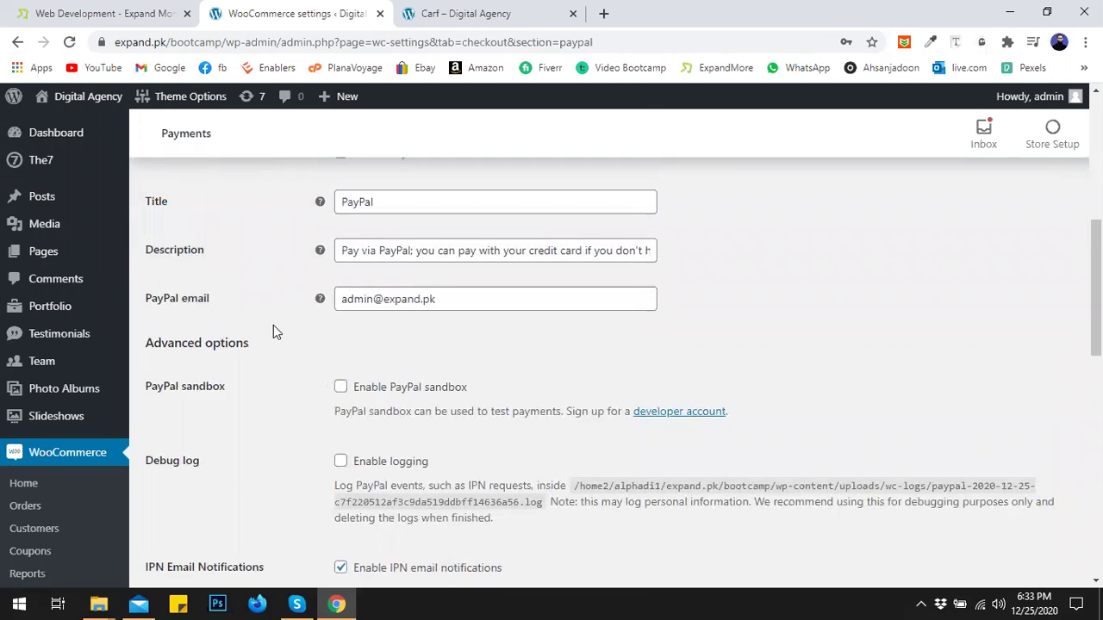
Try enabling the PayPal sandbox with PayPal Standard switched off, and restore both options
click(342, 388)
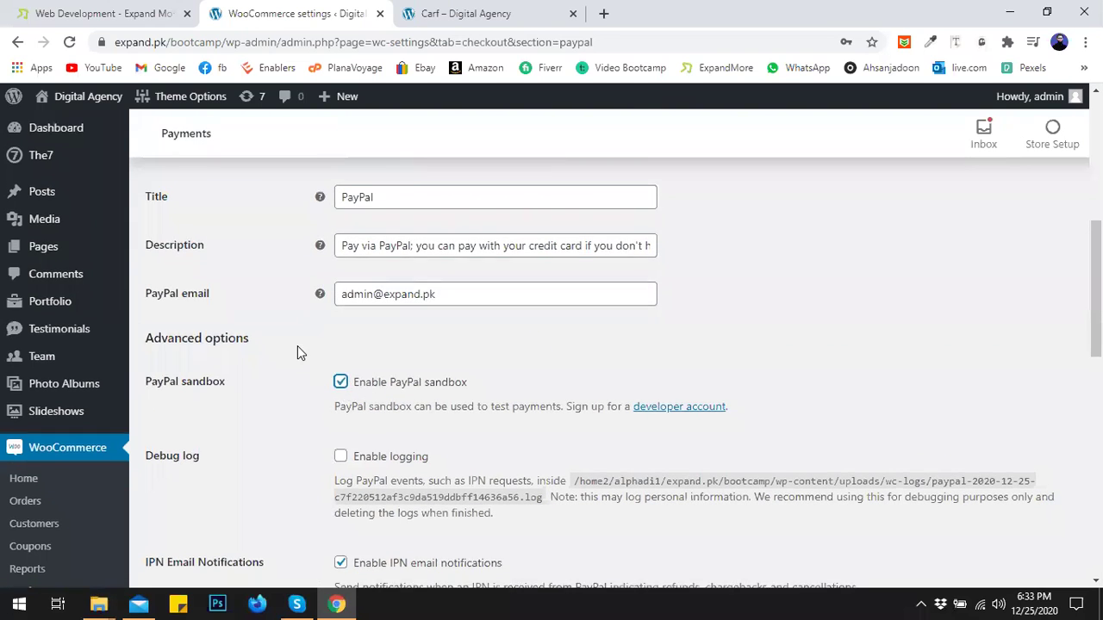
scroll(318, 306, up, 1)
click(341, 233)
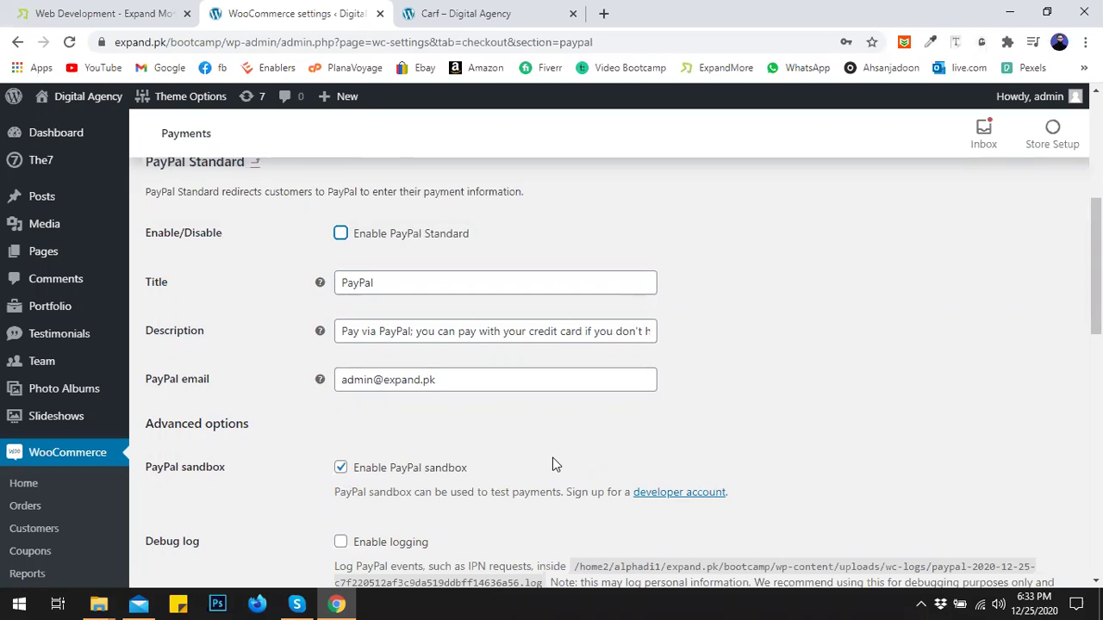
click(341, 469)
click(341, 234)
Open the linked PayPal API credentials documentation separately, skim its certificate instructions, and close it to return to the WooCommerce settings
scroll(406, 448, down, 3)
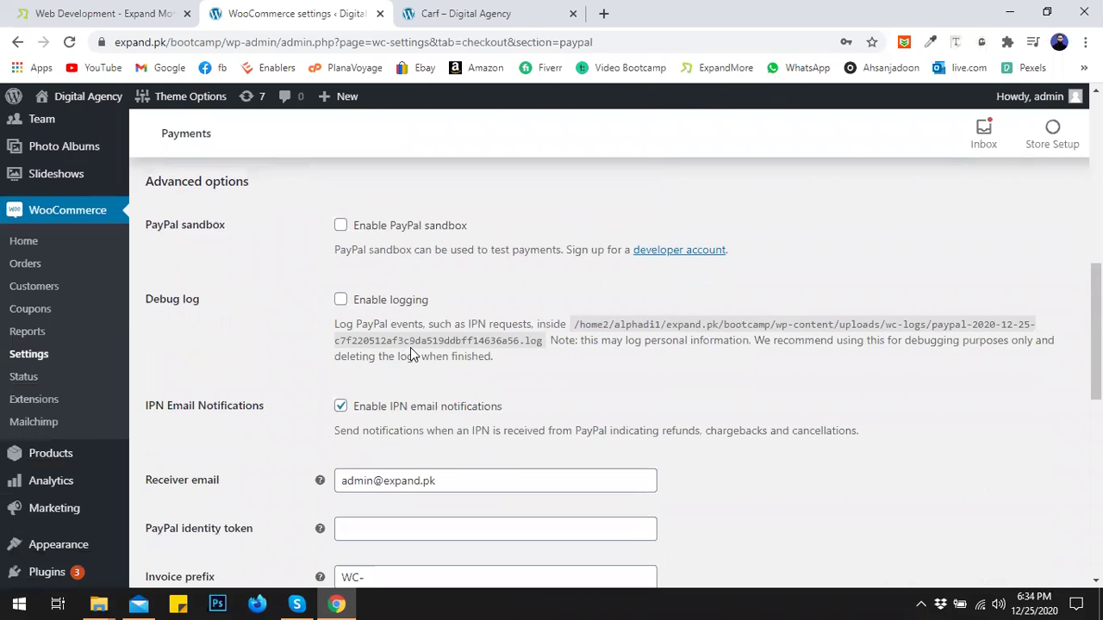
scroll(410, 354, down, 8)
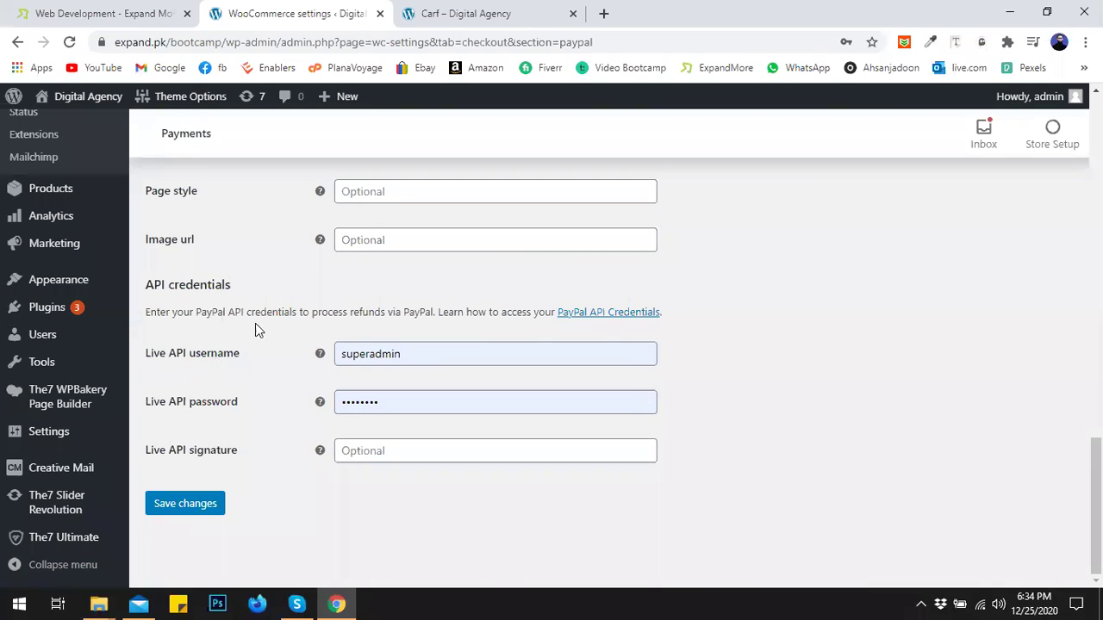
ctrl+click(610, 313)
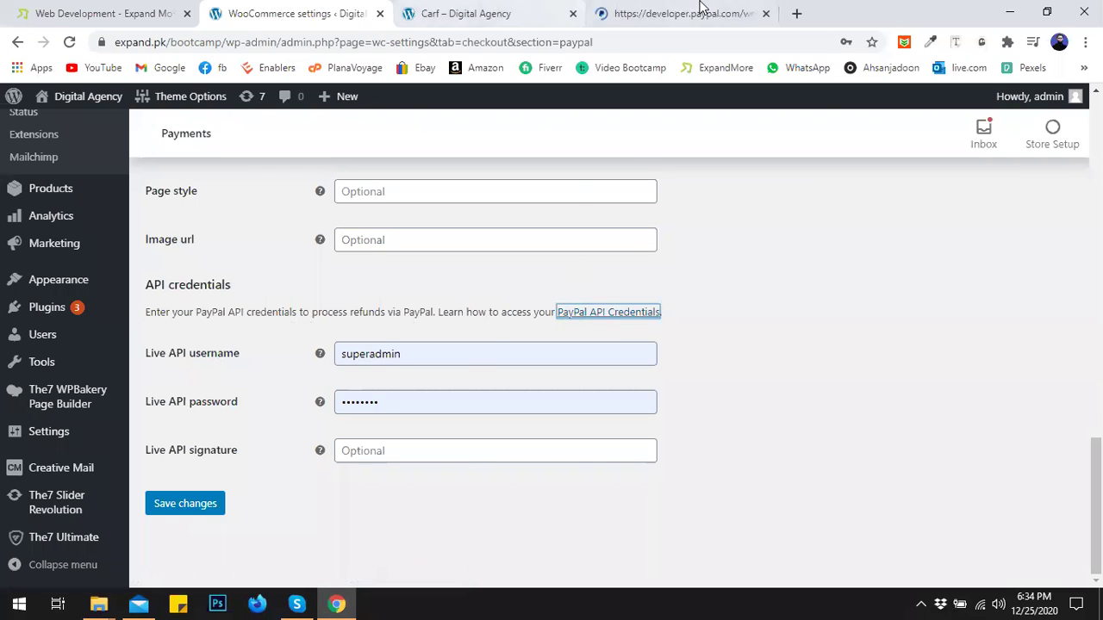
click(671, 12)
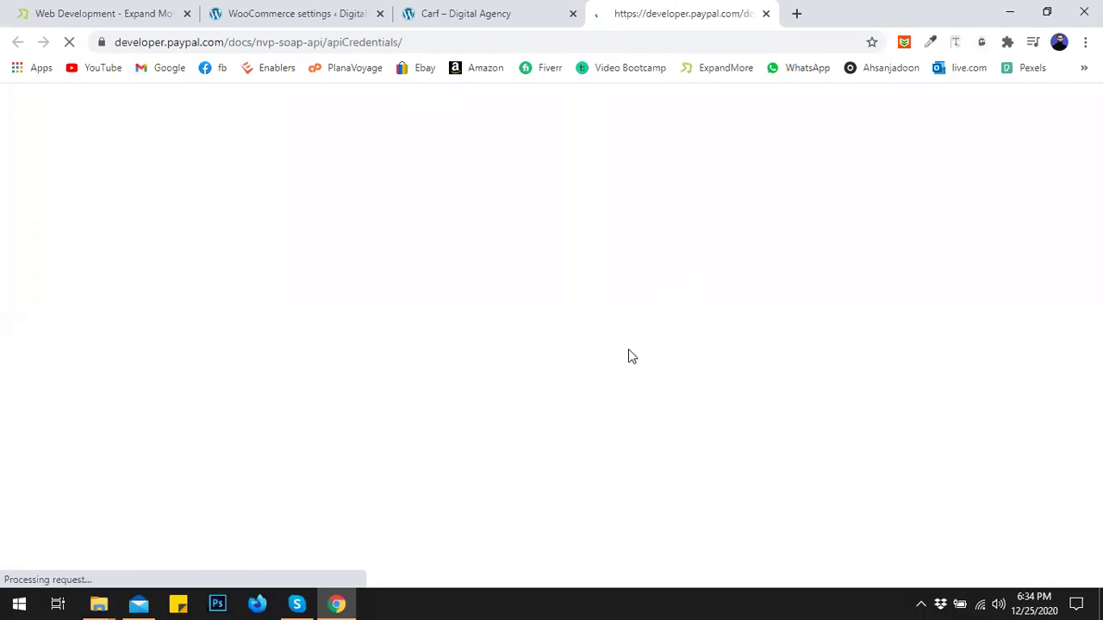
scroll(637, 376, down, 10)
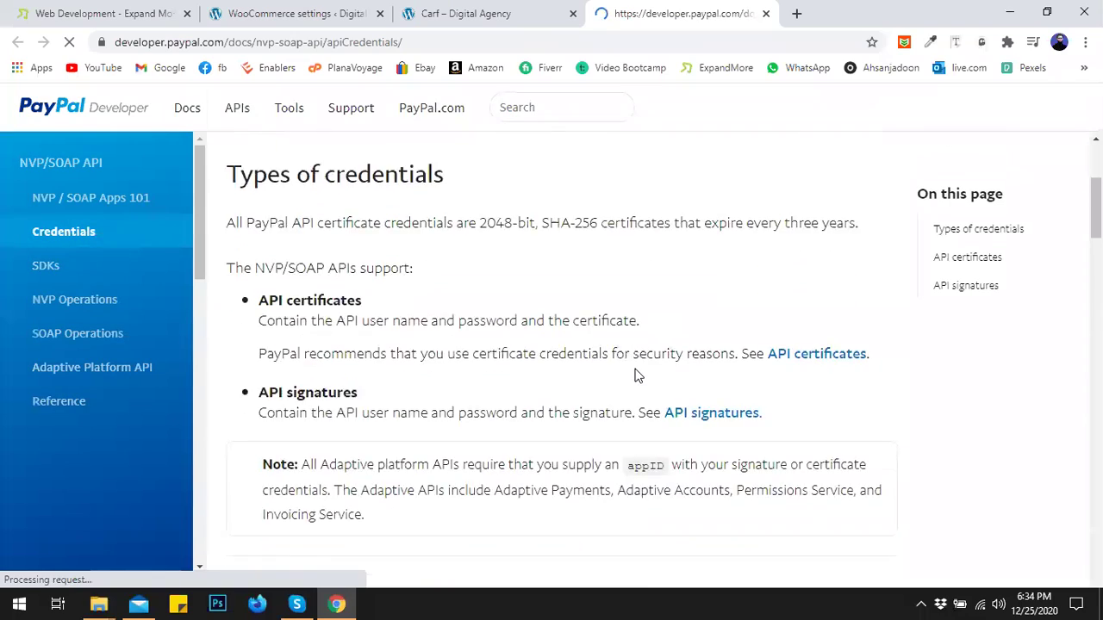
scroll(638, 375, down, 5)
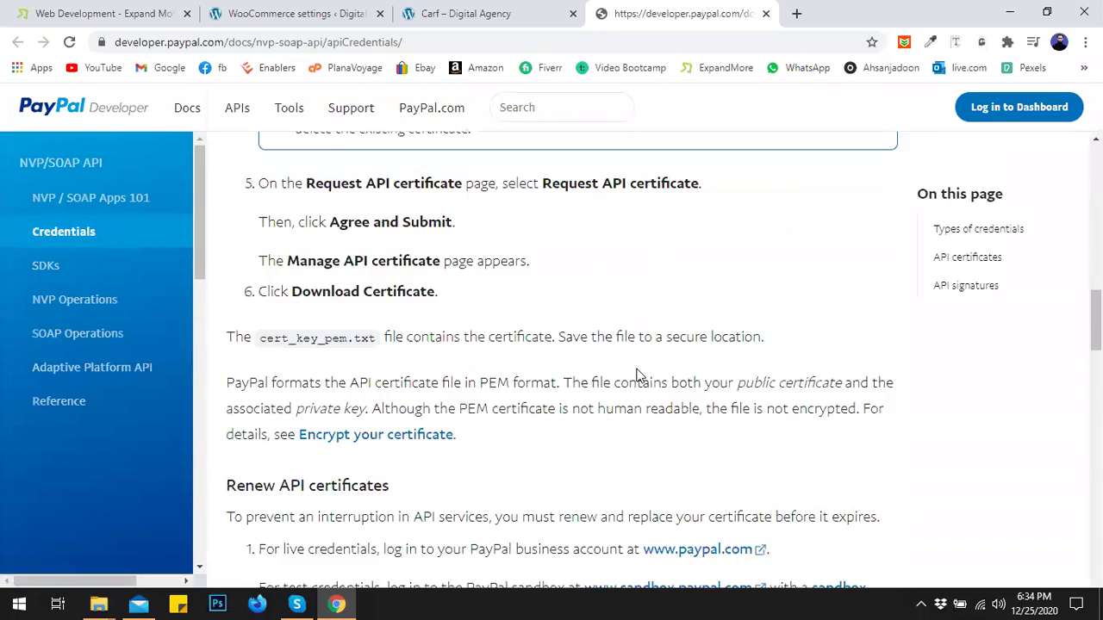
click(510, 7)
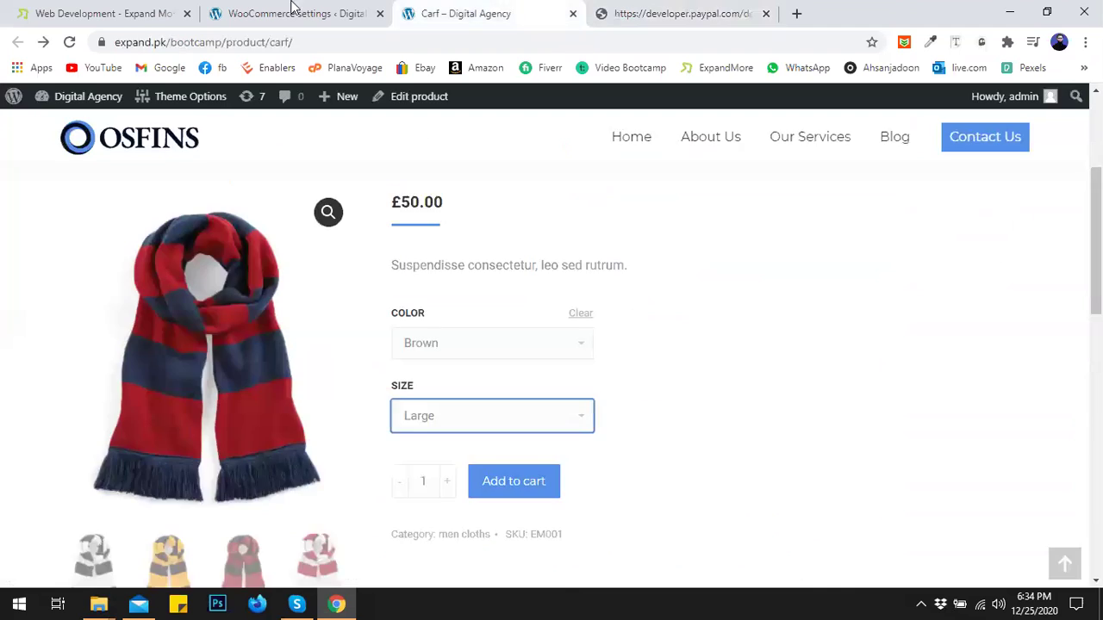
click(295, 8)
click(766, 13)
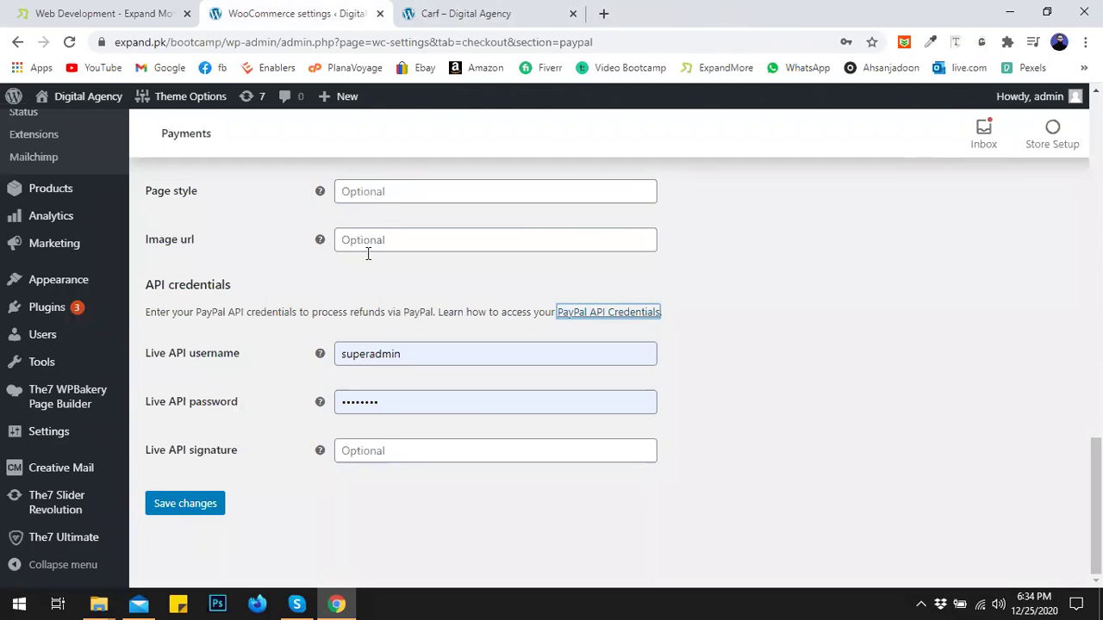
Dismiss the Mailchimp connection notice above the PayPal Standard settings
scroll(362, 298, up, 5)
scroll(297, 336, up, 8)
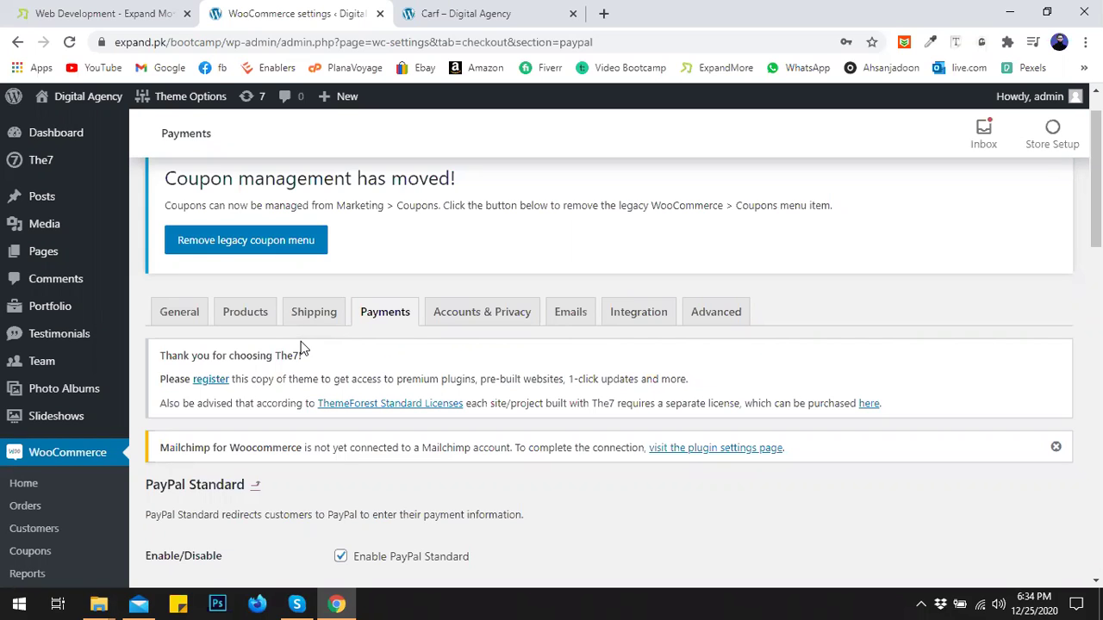
click(1055, 447)
scroll(343, 347, down, 3)
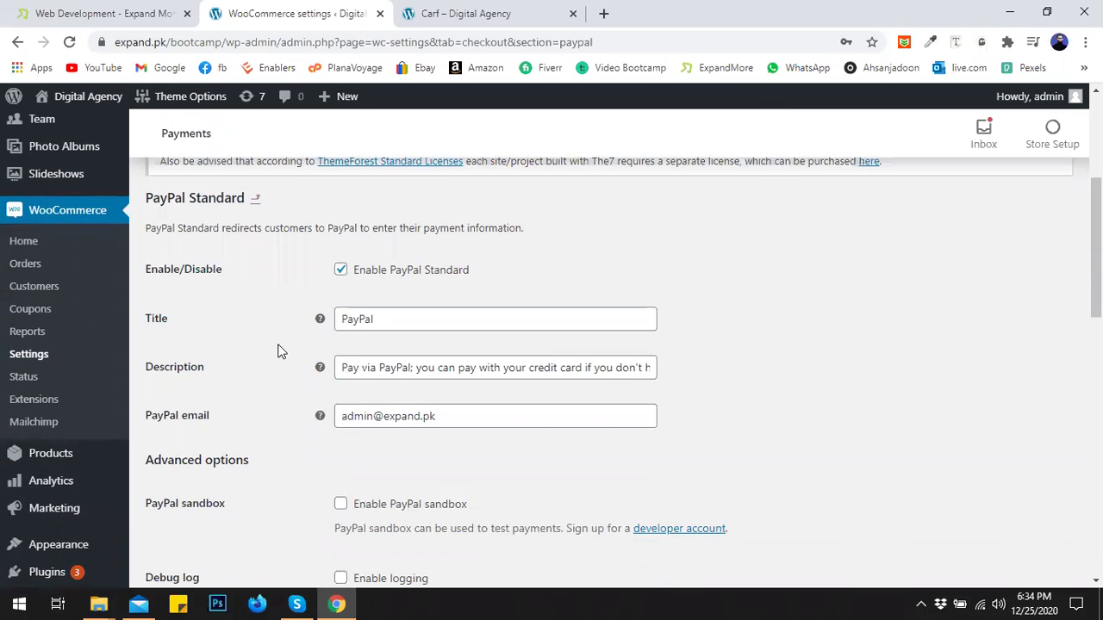
scroll(278, 350, up, 3)
Leave the PayPal settings for the WordPress Dashboard home and dismiss the Mailchimp notice there
mouse_move(101, 153)
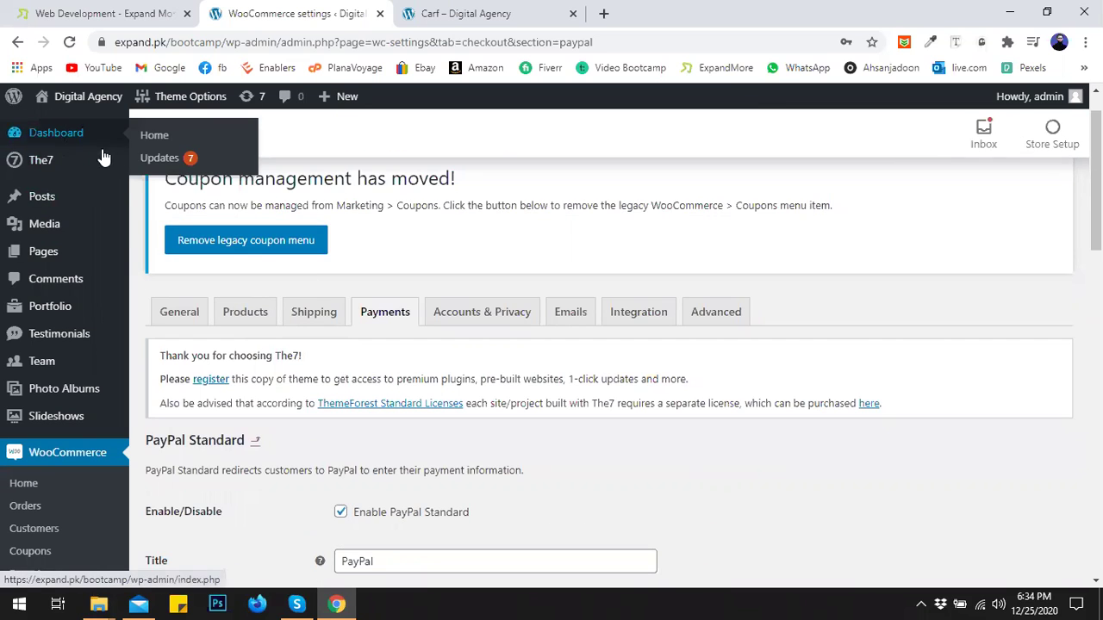
click(144, 137)
click(628, 133)
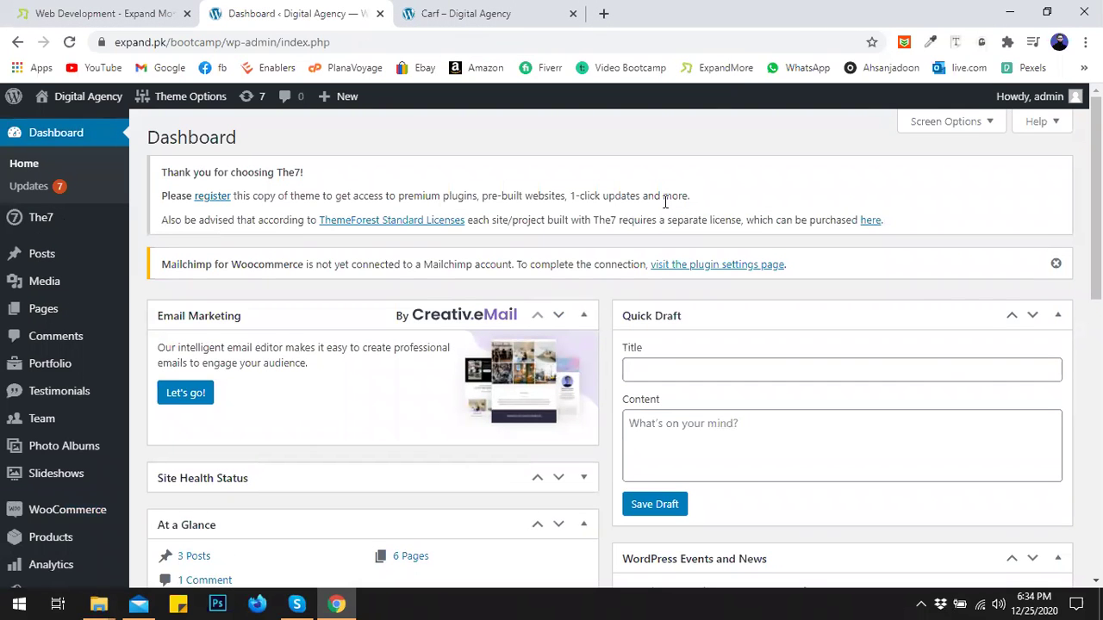
click(1054, 264)
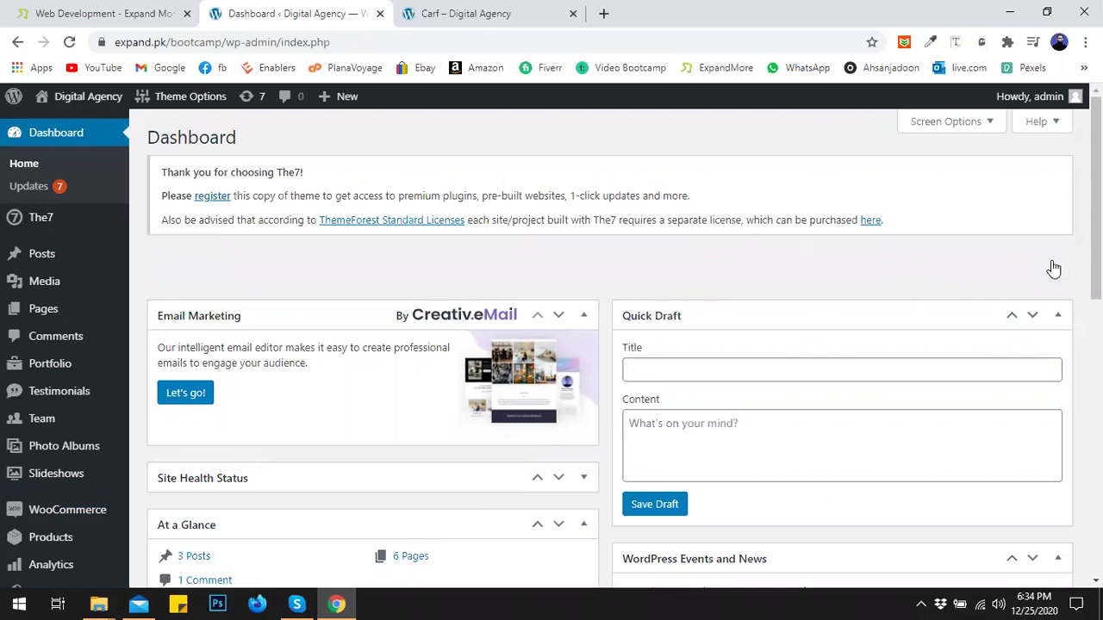